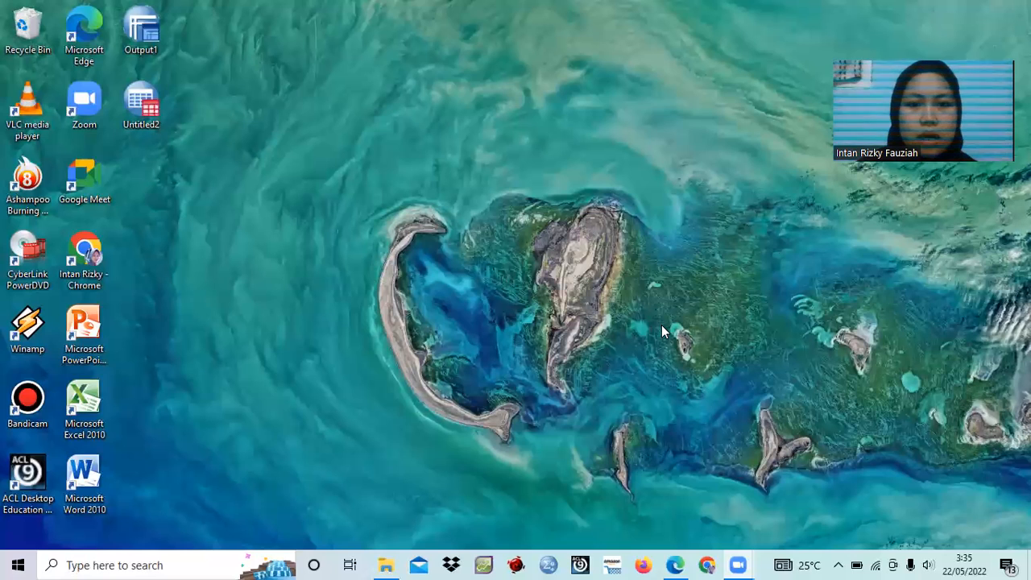
Launch AccountRight Plus and open the company file PD PELANGI_Tugas Myob.myo from the TUGAS MYOB folder.
left_click(480, 565)
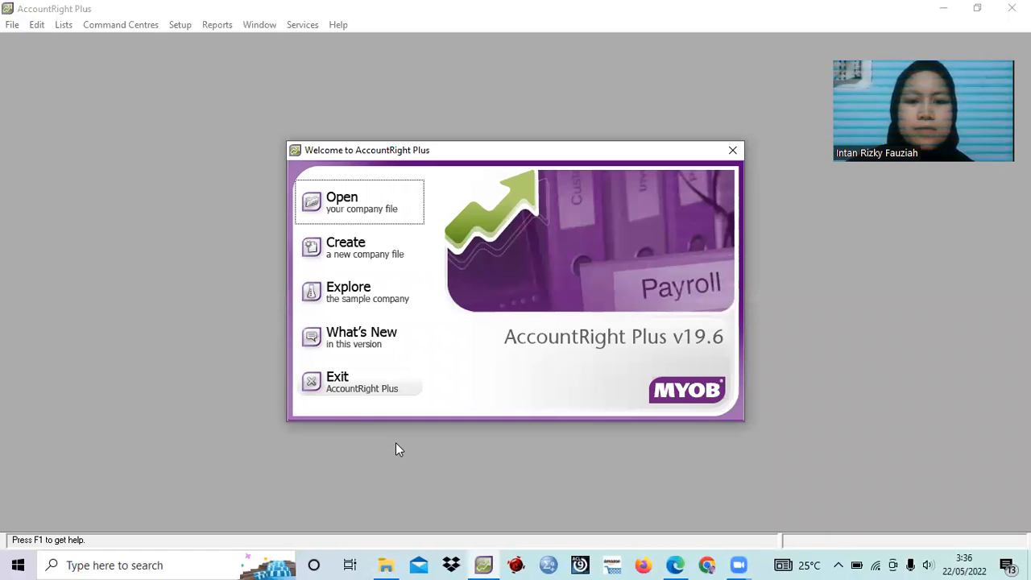
left_click(345, 212)
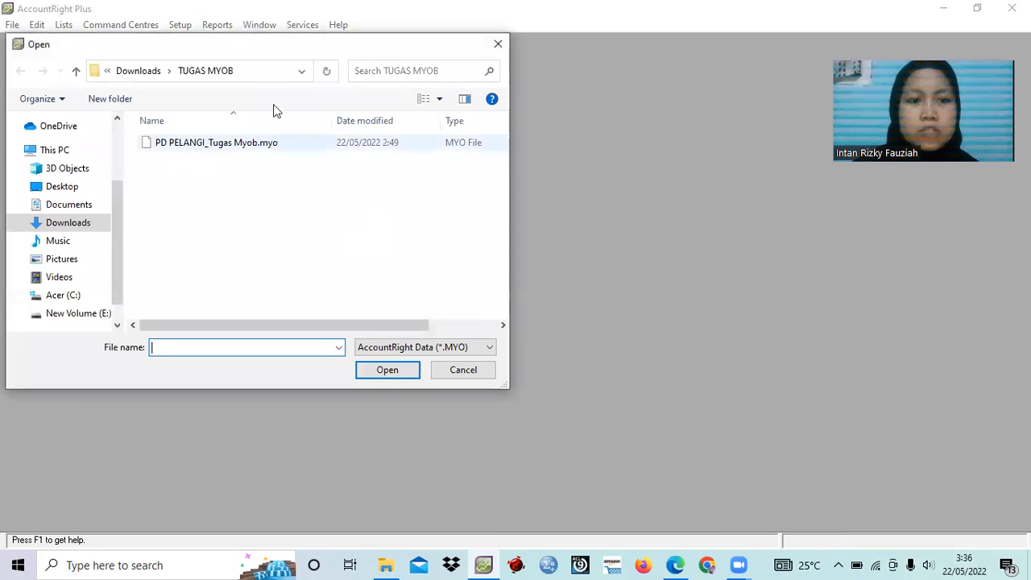
left_click(213, 149)
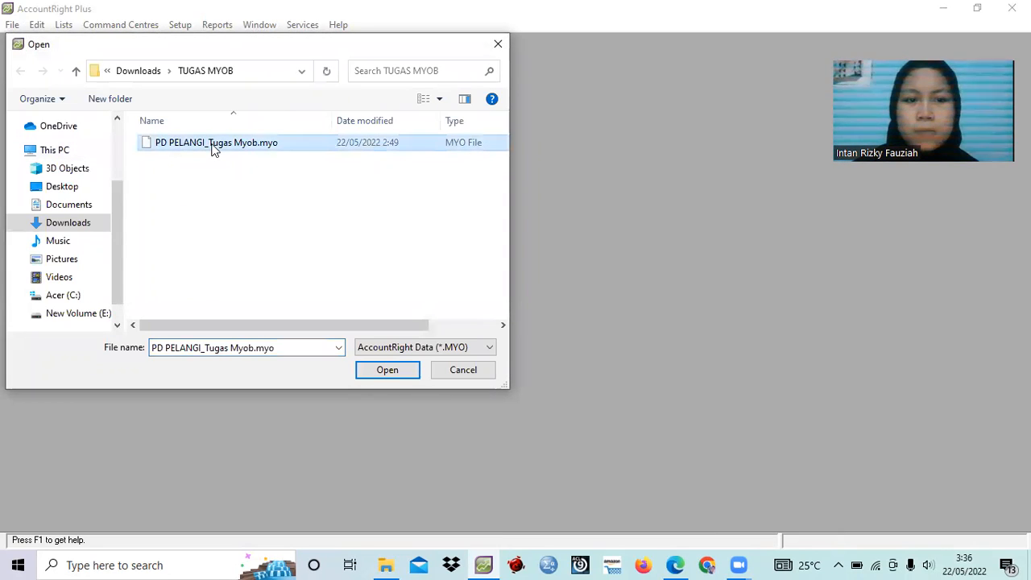
left_click(372, 376)
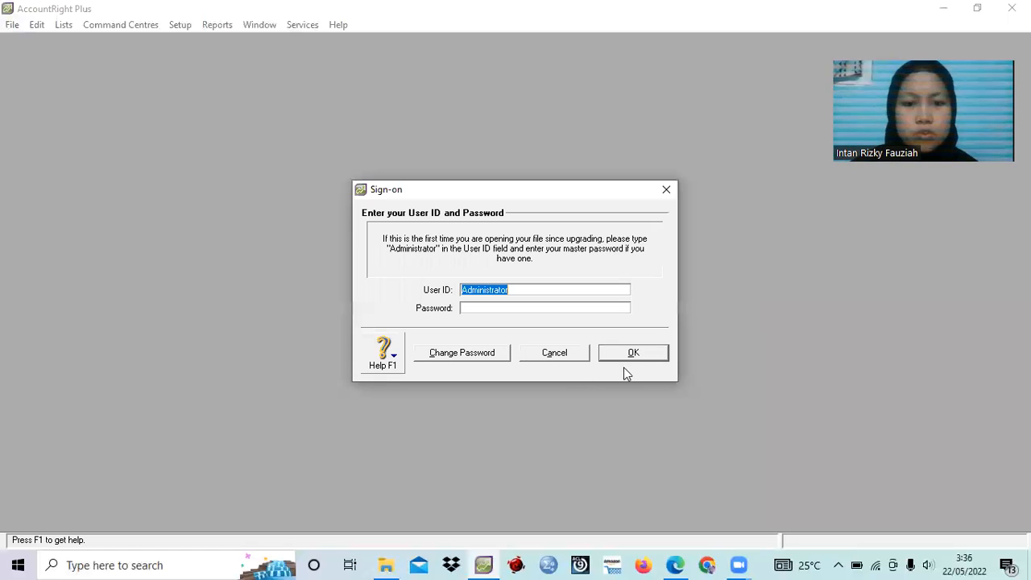
Sign on as Administrator and open the company file for practice, evaluation or study purposes.
left_click(631, 354)
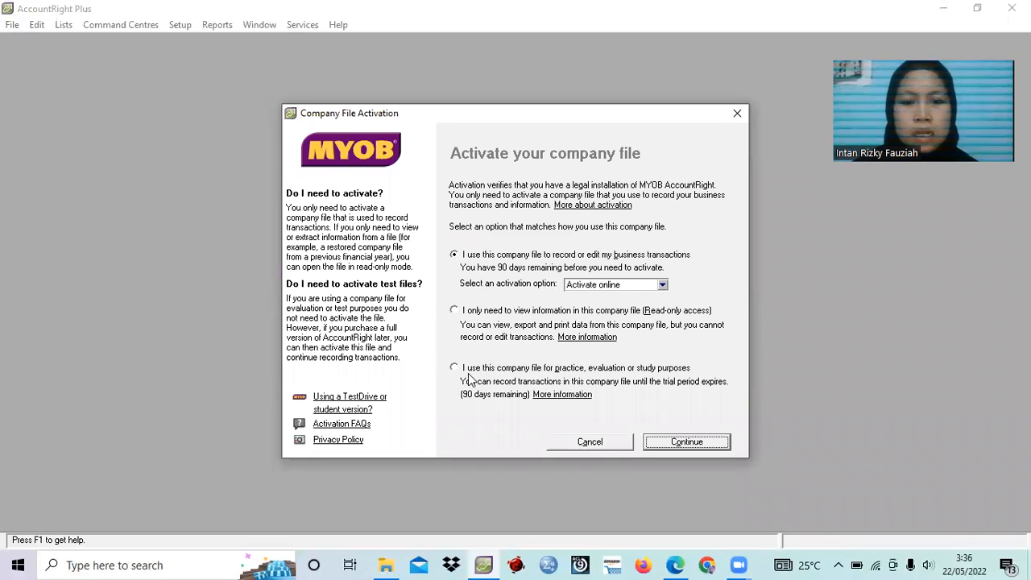
left_click(455, 370)
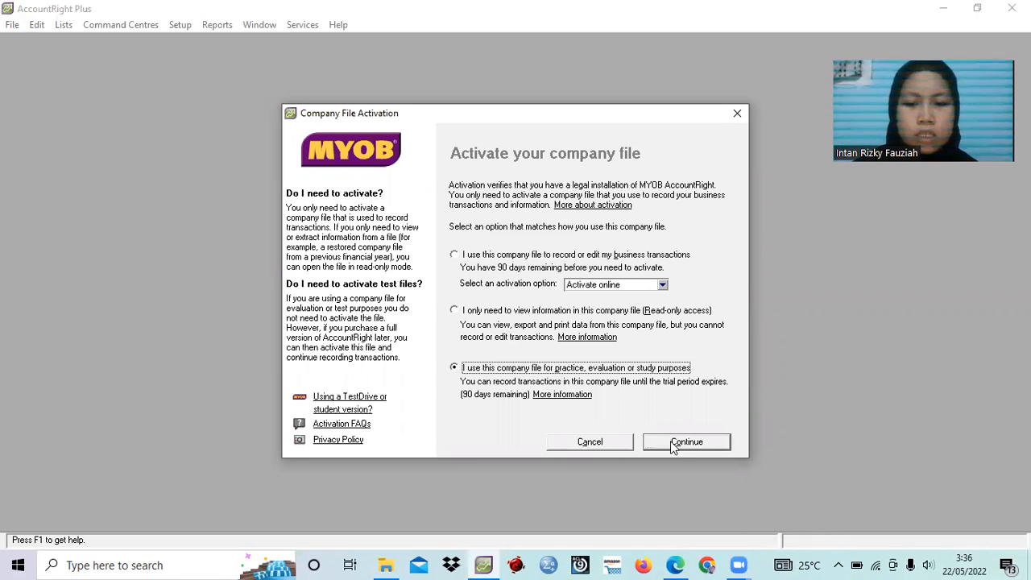
left_click(673, 444)
left_click(512, 339)
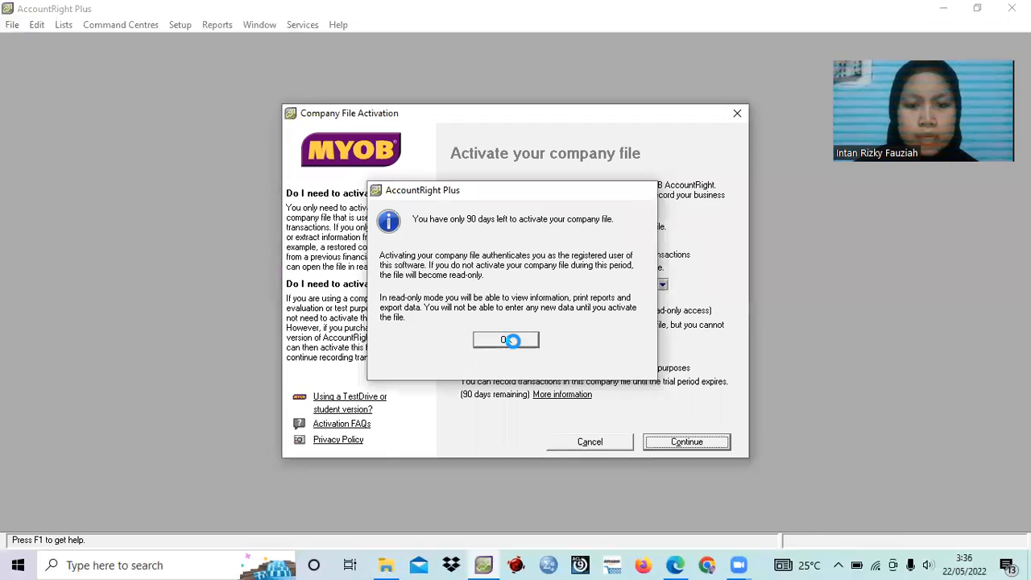
left_click(538, 397)
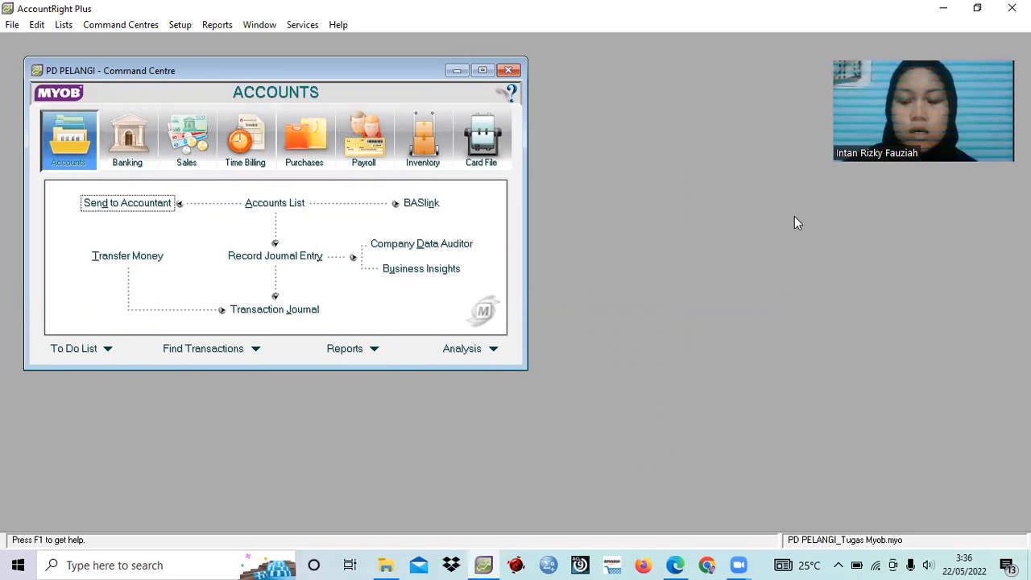
Arrange AccountRight Plus on the left half of the screen, slightly widened, with Tugas 2 MYOB.pdf displayed beside it.
key("super+Left")
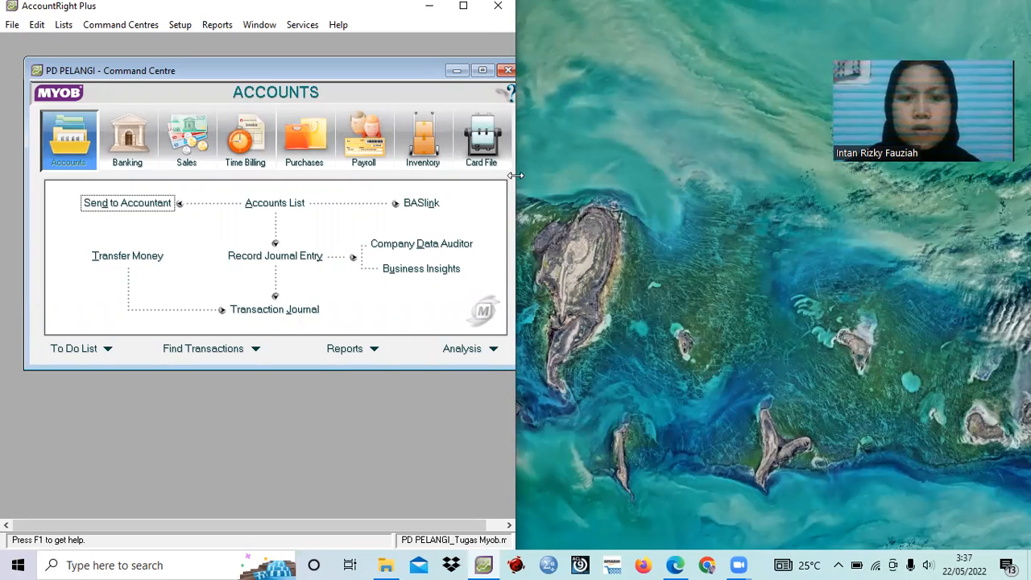
left_click_drag(515, 175, 561, 202)
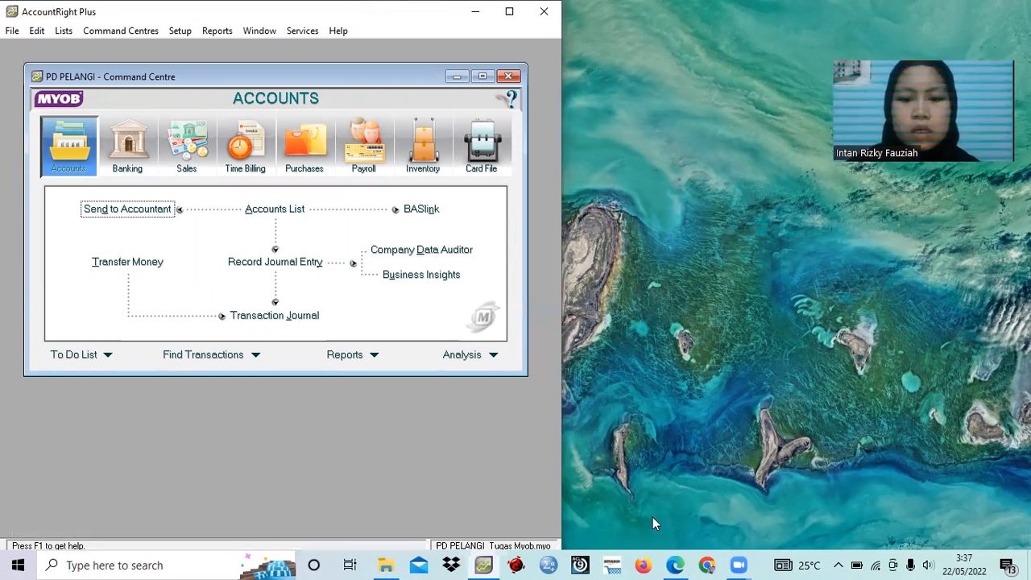
left_click(676, 564)
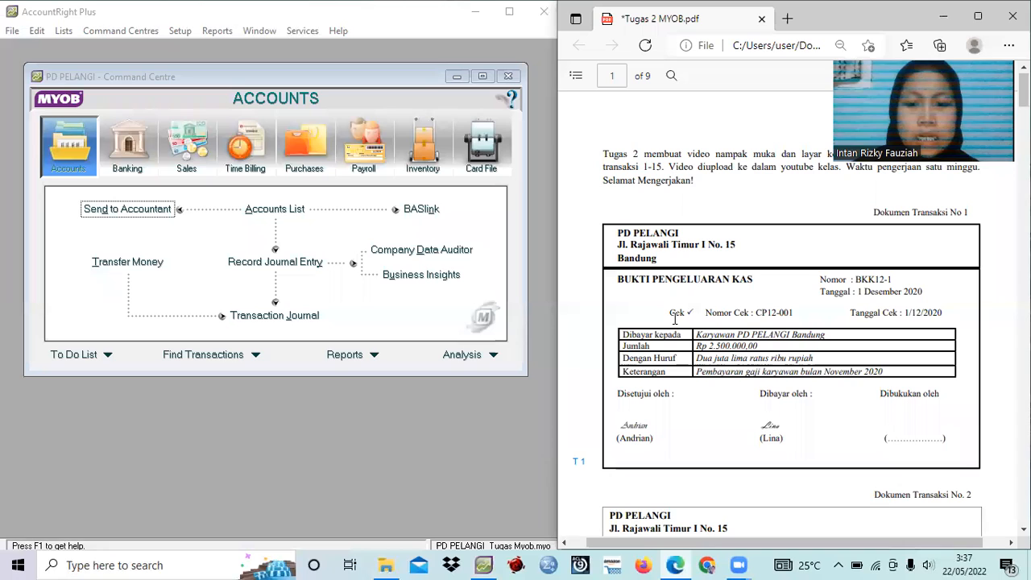
Start a Spend Money transaction from Banking in AccountRight Plus and turn off Tax Inclusive.
left_click(388, 444)
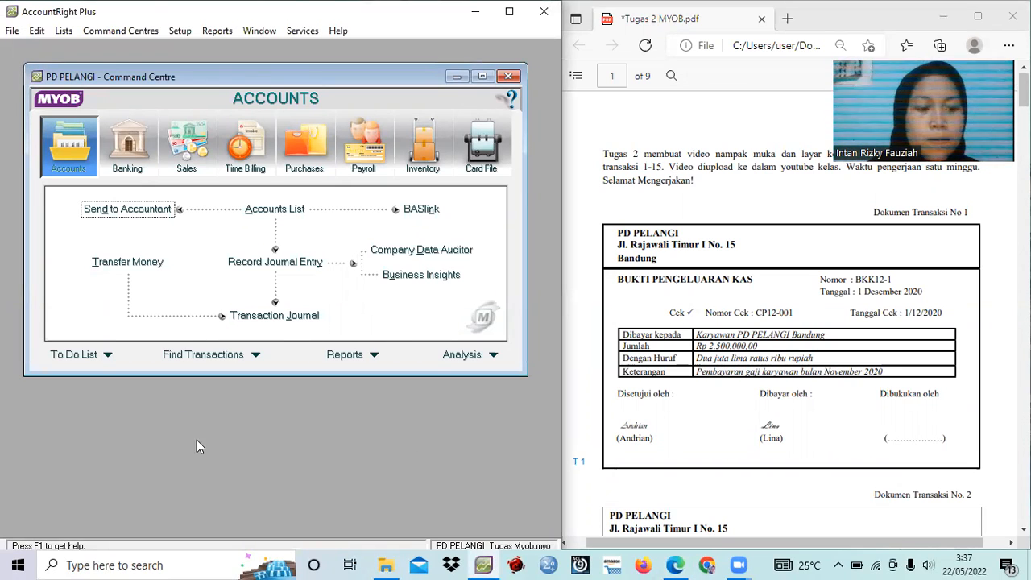
left_click(130, 169)
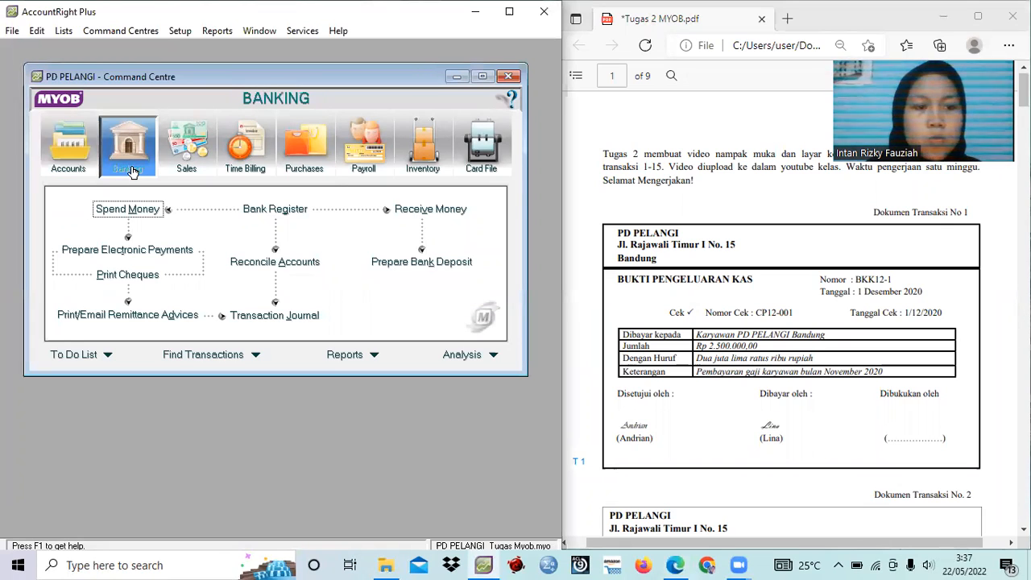
left_click(129, 210)
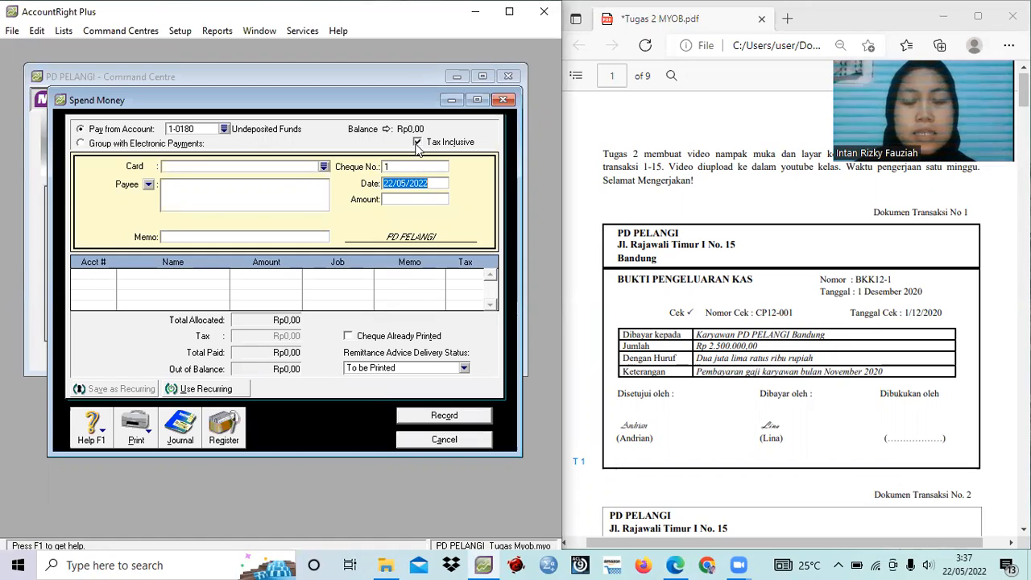
left_click(416, 142)
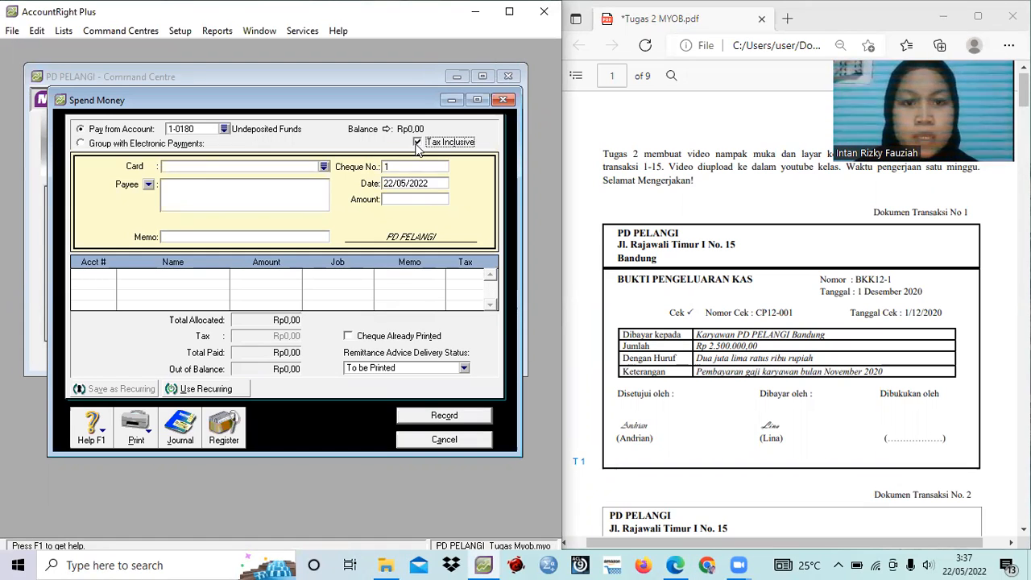
Set the payment's Pay from Account to 1-1100 Cash in Bank.
left_click(224, 129)
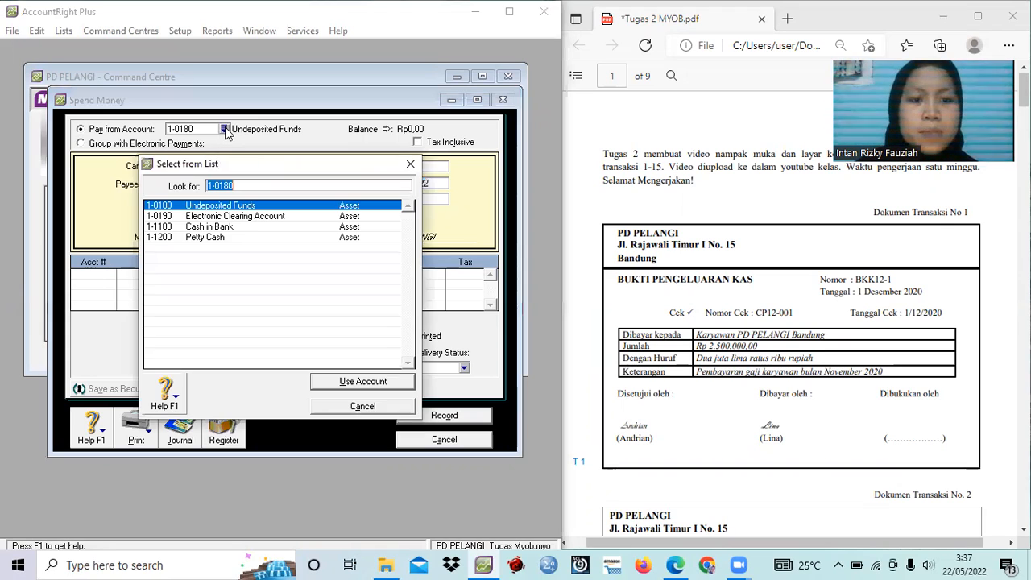
left_click(215, 229)
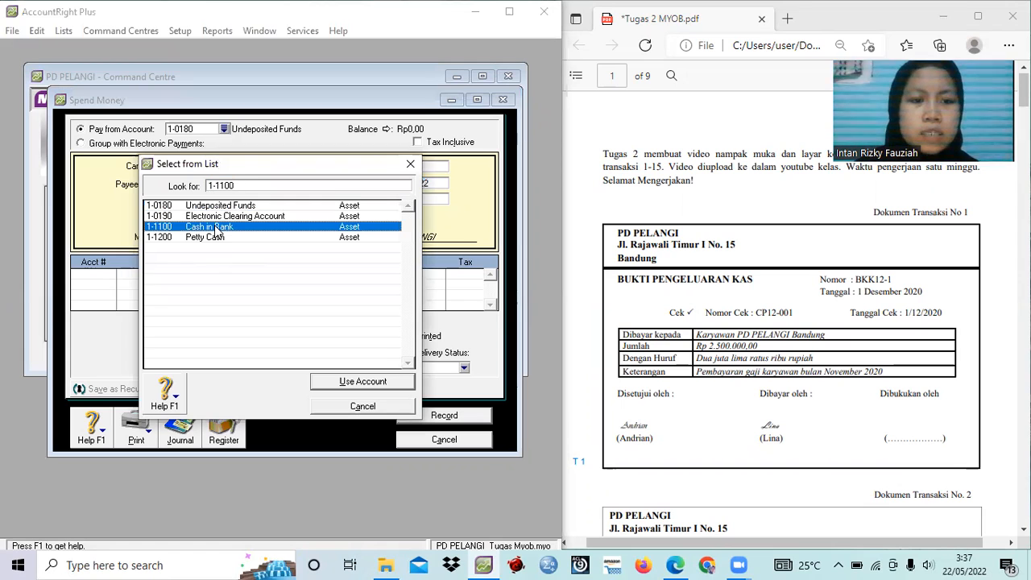
left_click(346, 382)
Set the cheque number of the payment to CP12-001.
left_click(397, 165)
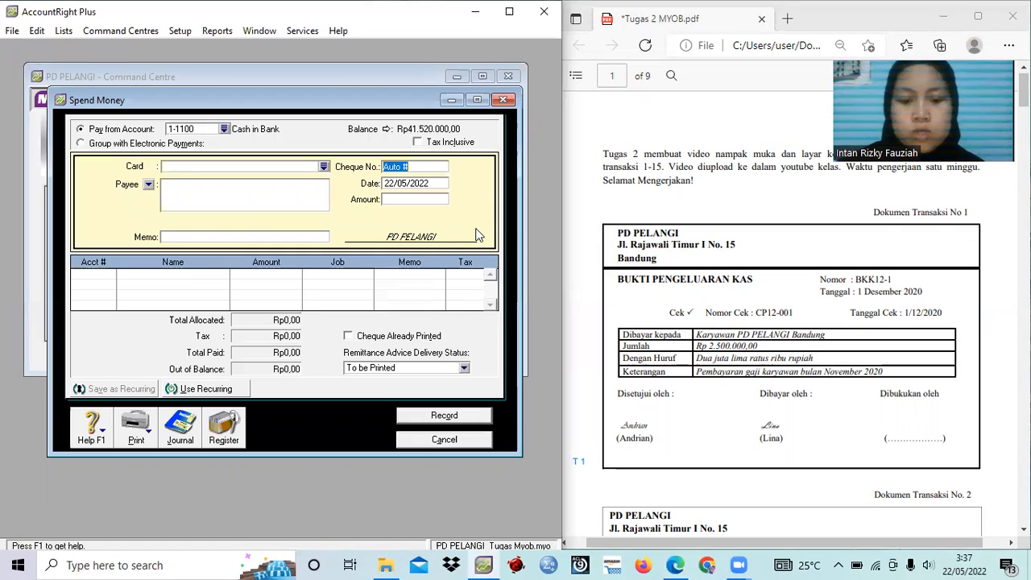
type("C")
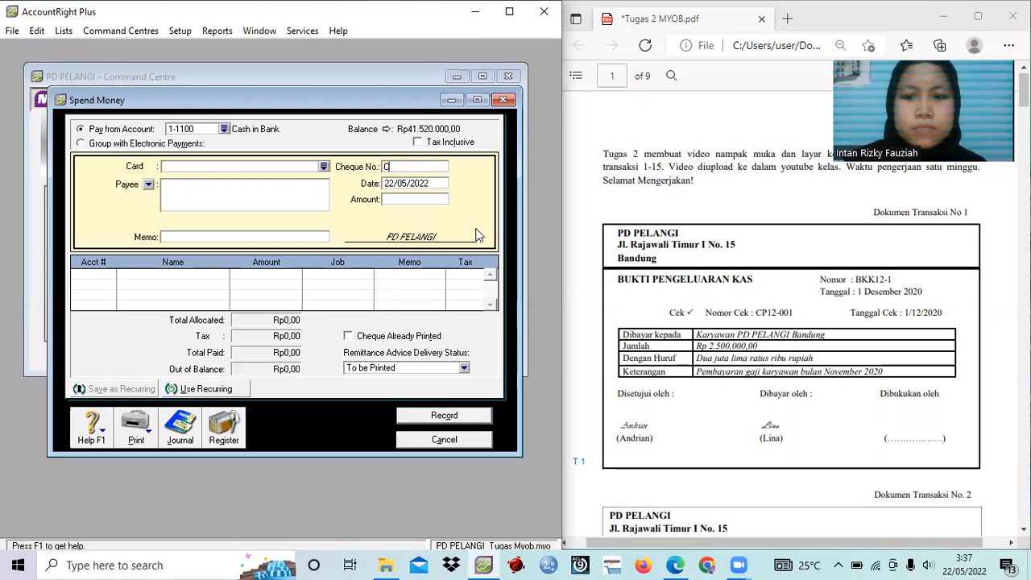
type("P12")
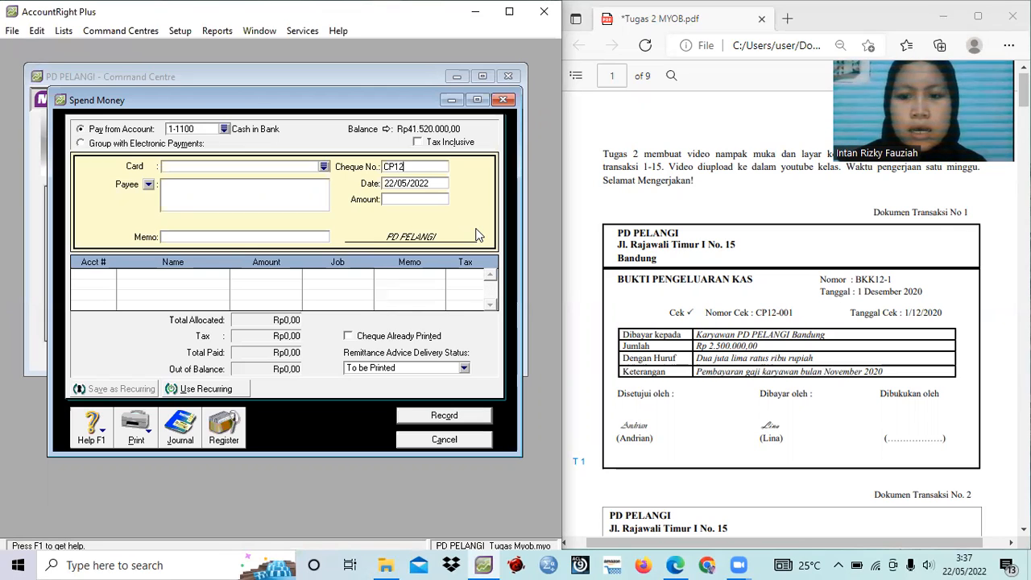
type("-001")
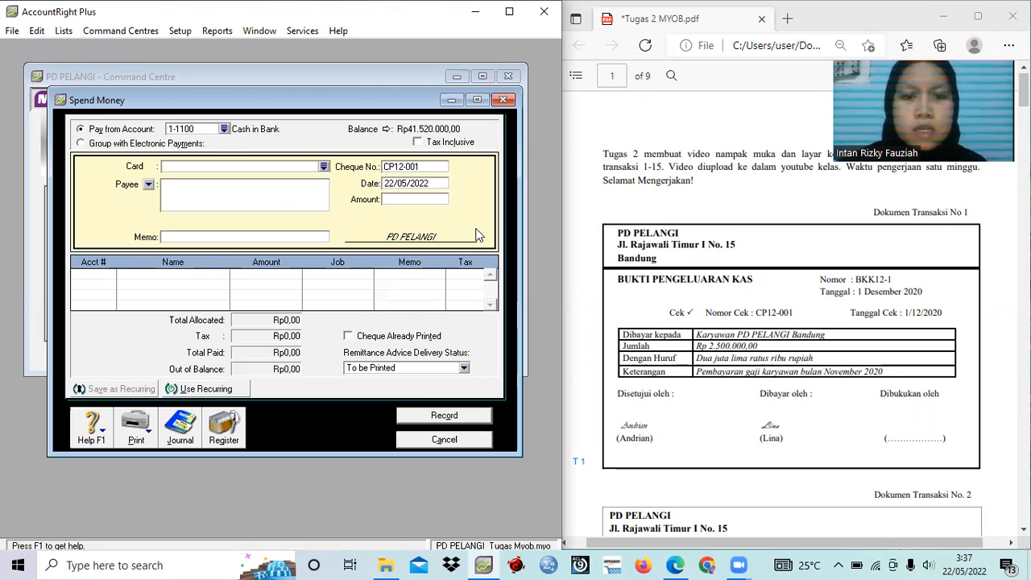
key("Tab")
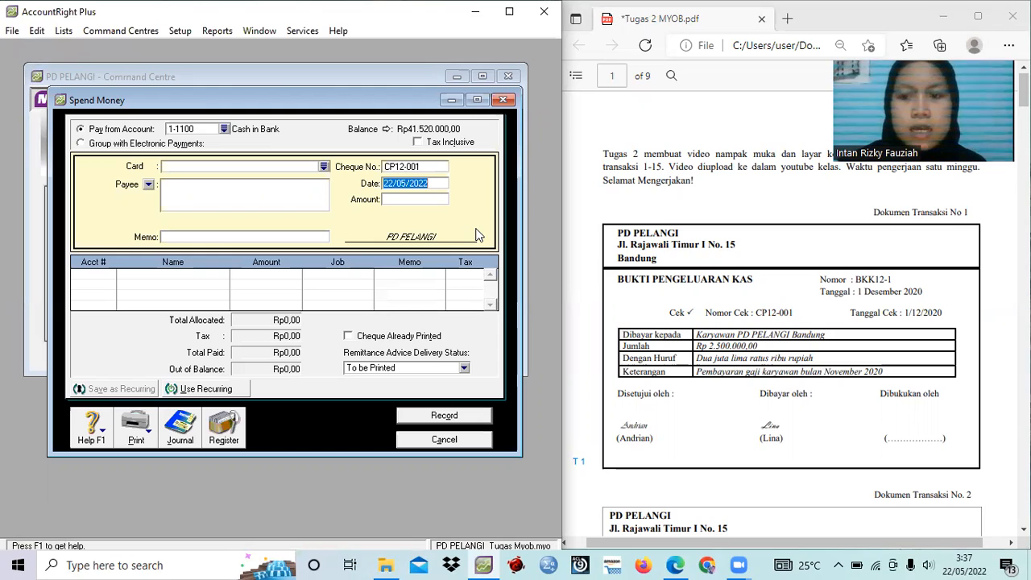
Date the payment 01/12/2020 and set its amount to 2500000.
type("01")
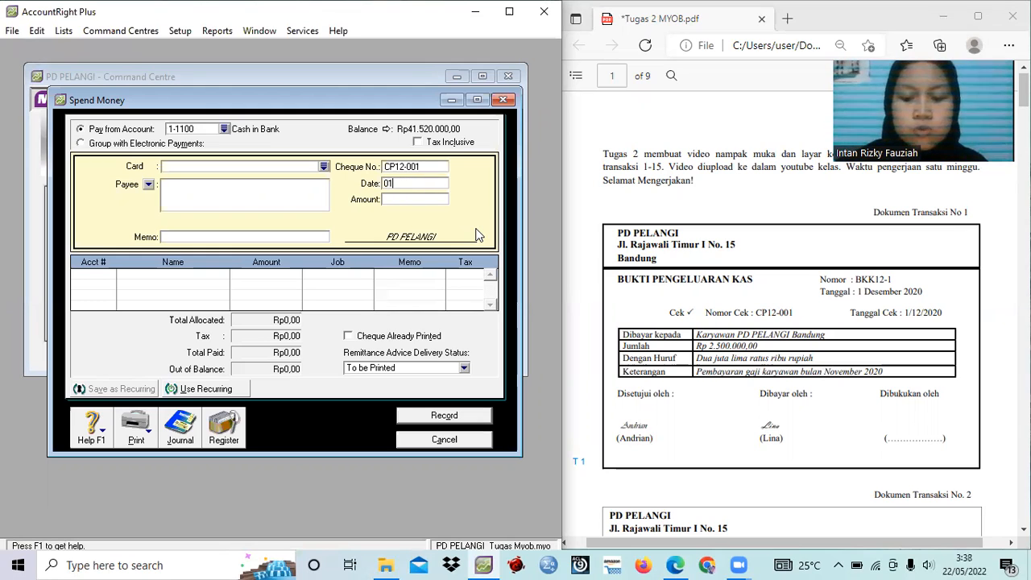
type("/12")
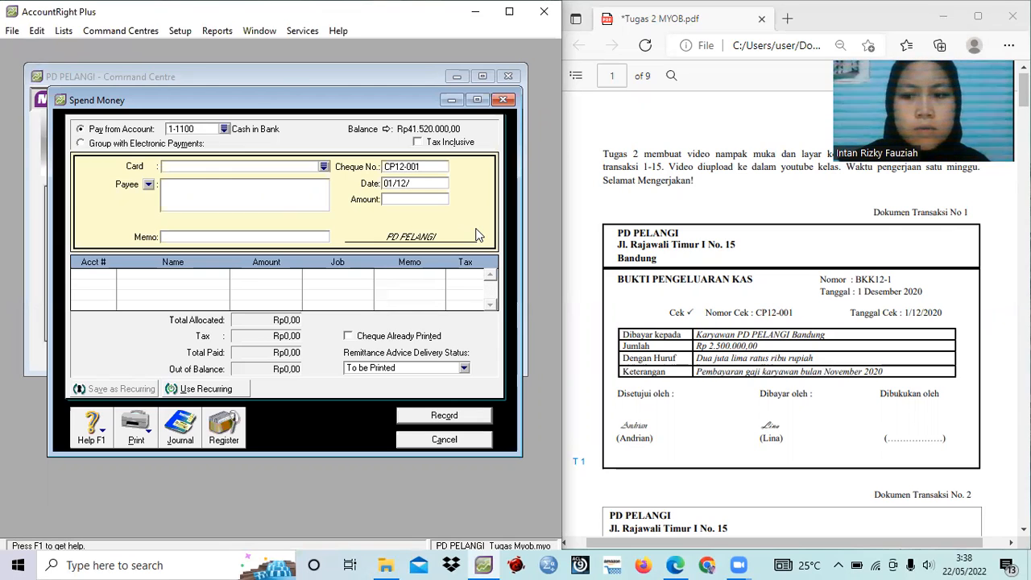
type("/2020")
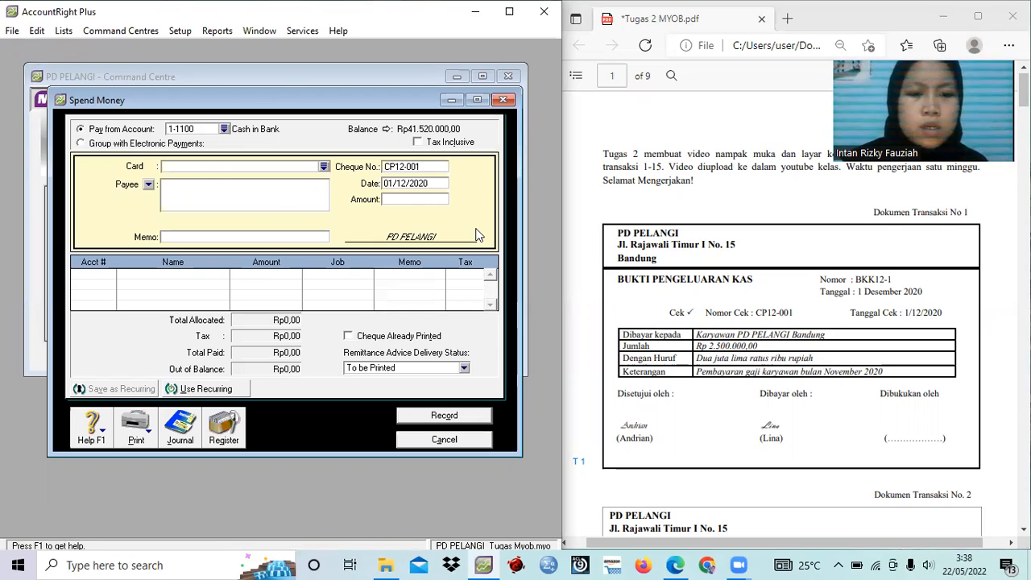
key("Tab")
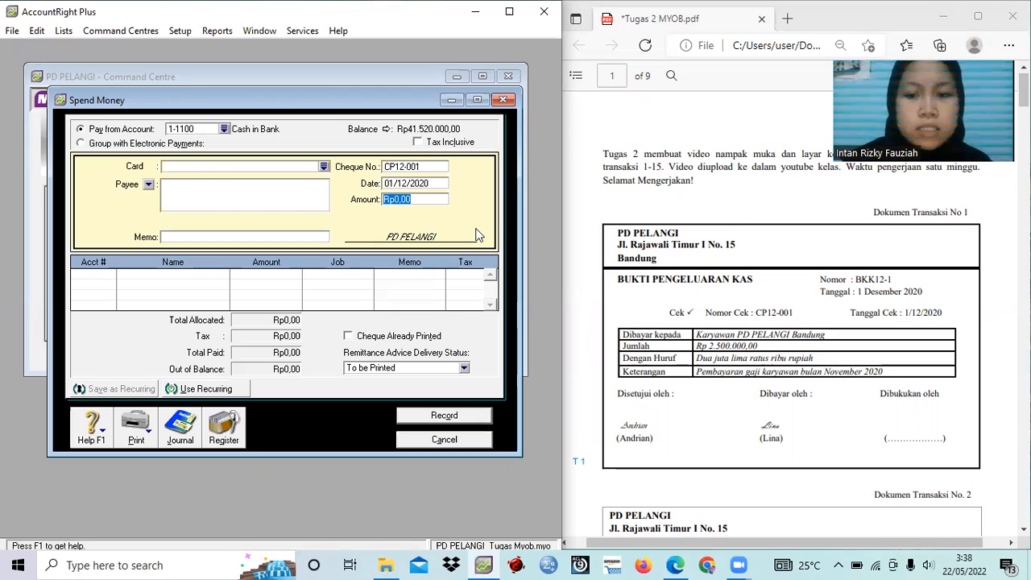
type("25")
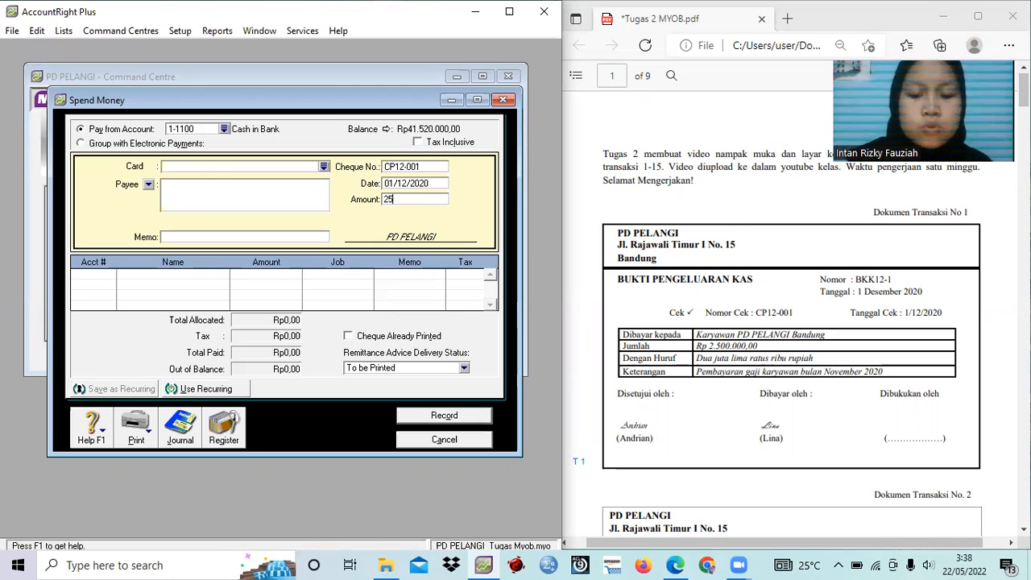
type("00000")
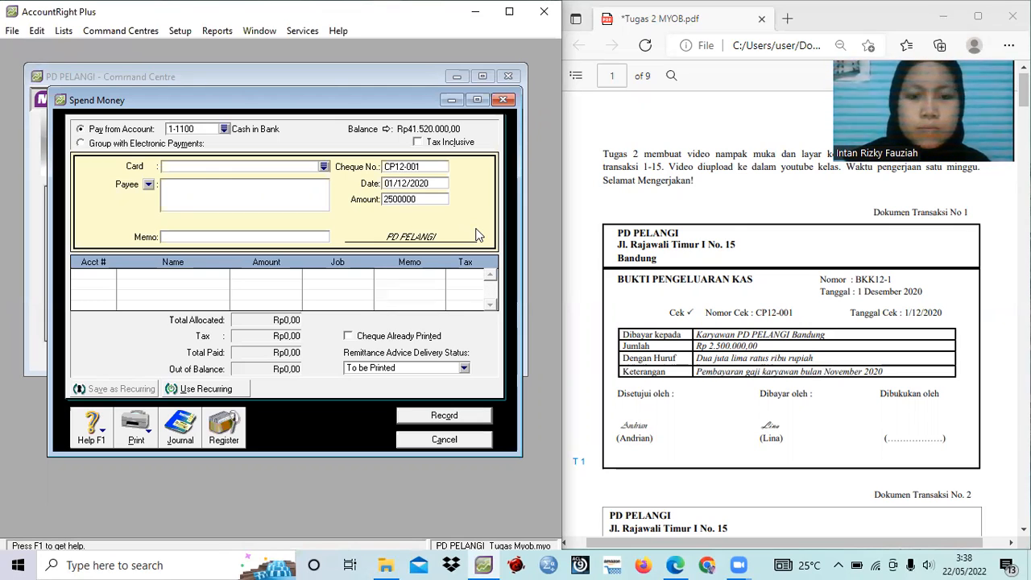
key("Tab")
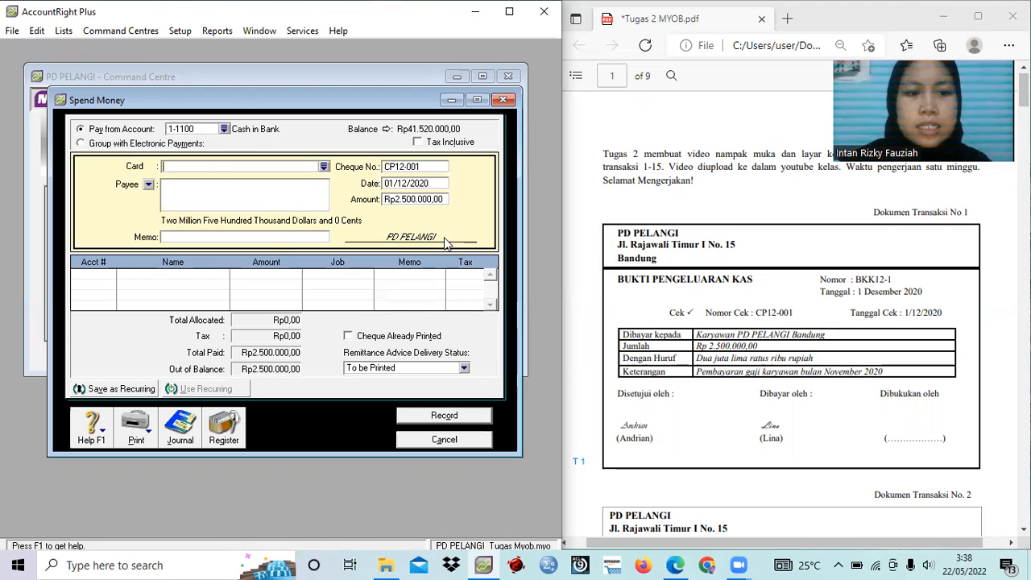
Enter the payment memo "Pembayaran gaji bulan November".
left_click(262, 237)
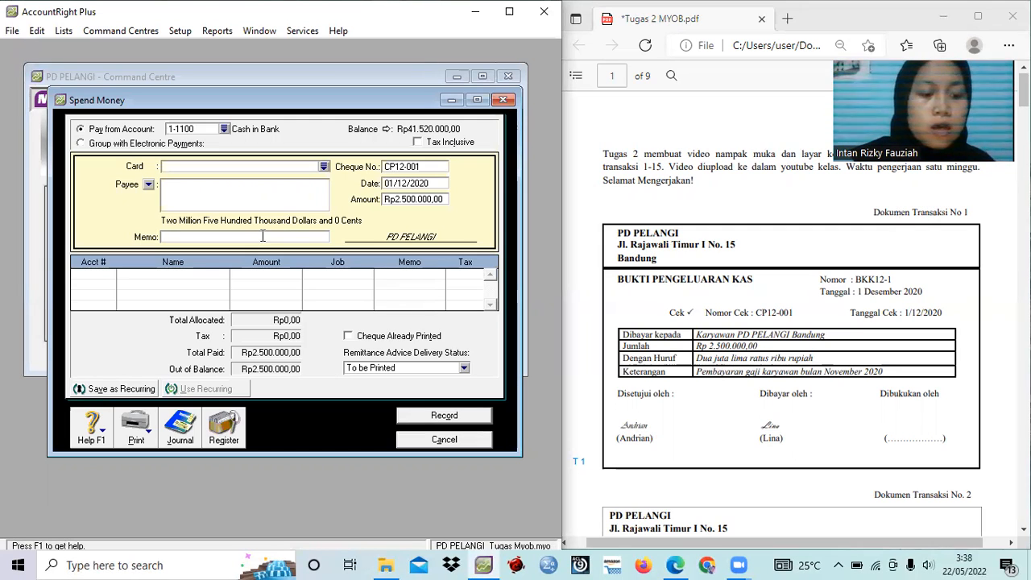
type("P")
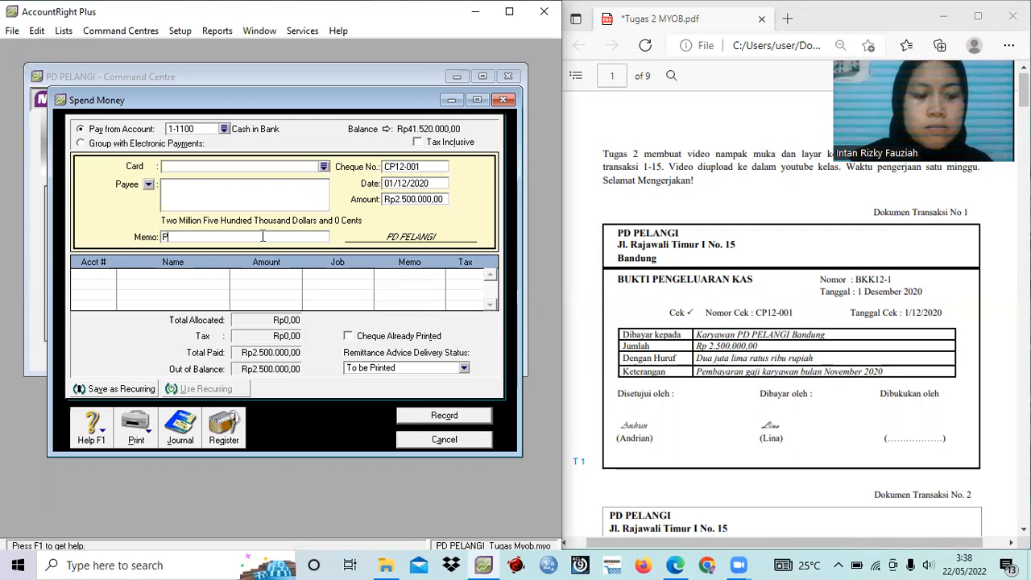
type("emba")
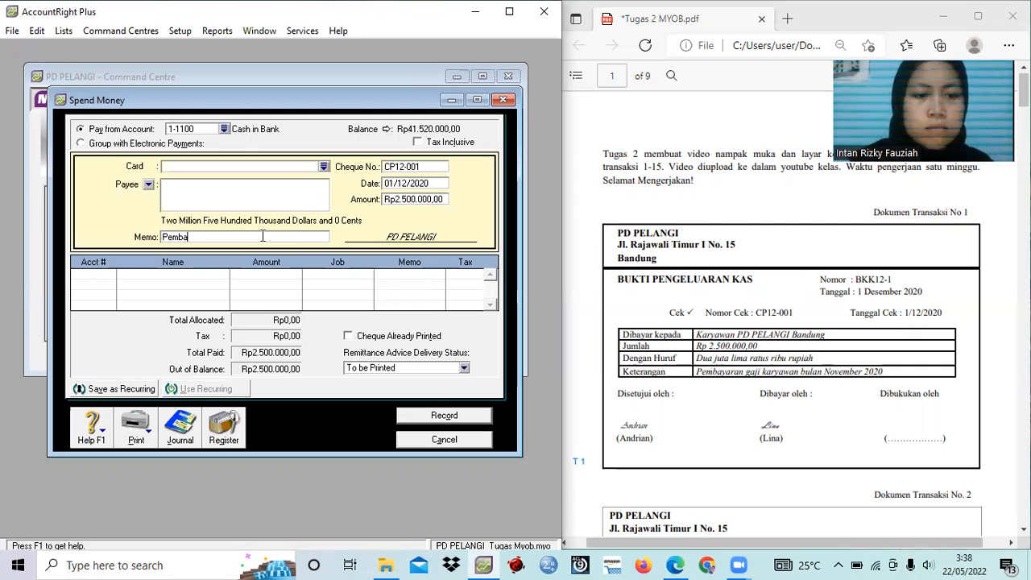
type("yaran gaji bulan November")
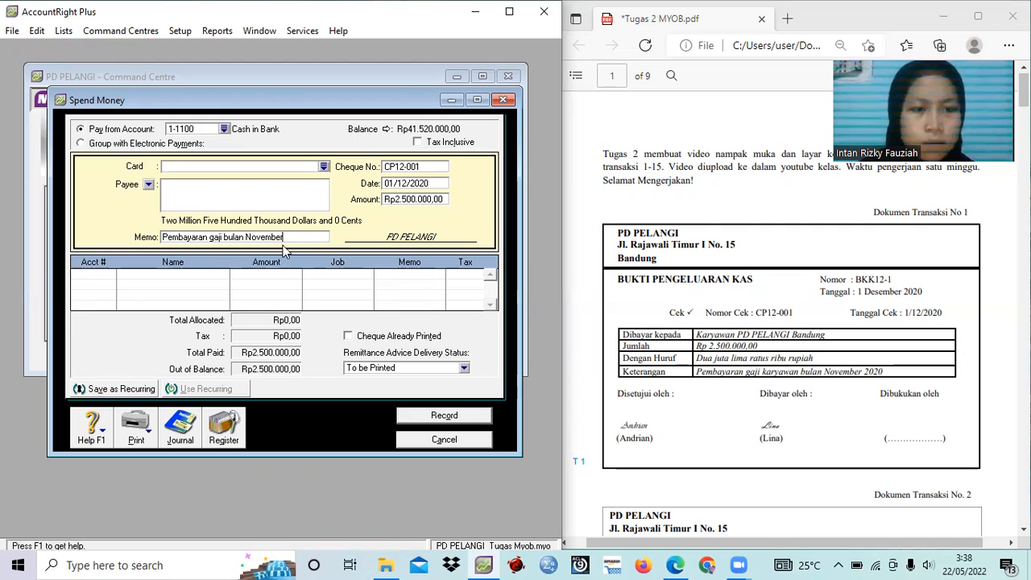
Allocate the salary payment to account 2-1200 Expense Payable and record the transaction.
left_click(111, 275)
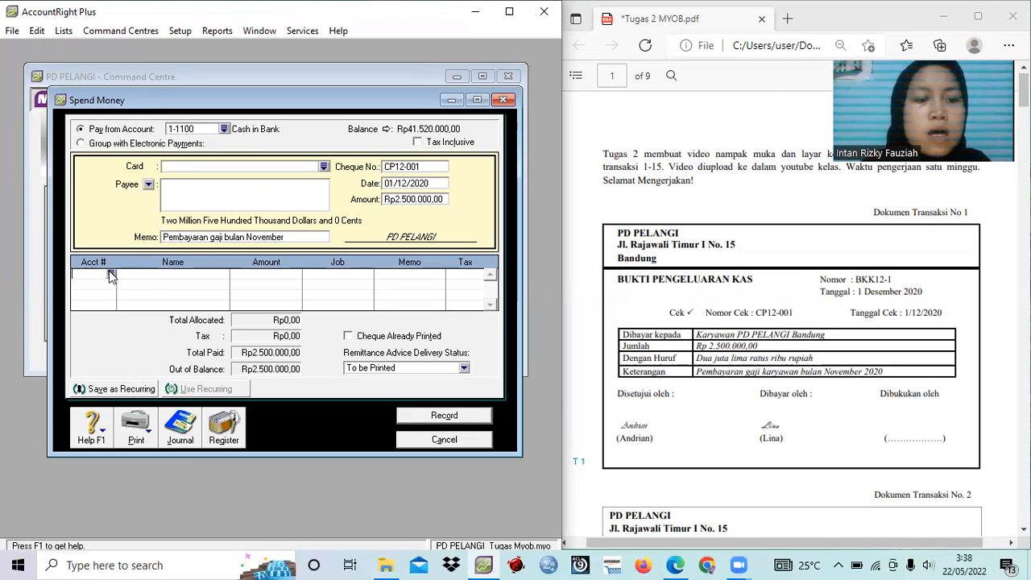
left_click(111, 274)
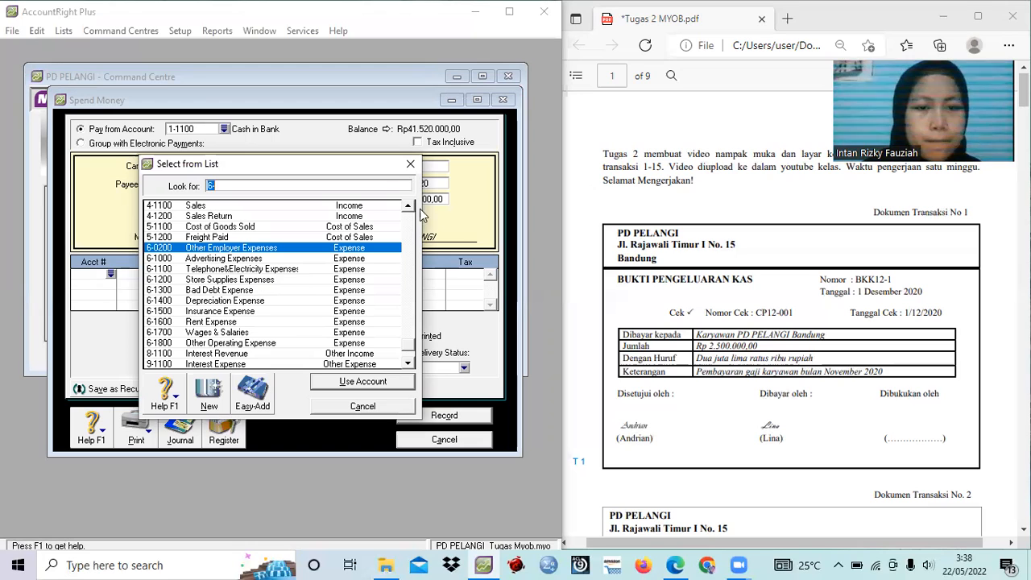
left_click(407, 228)
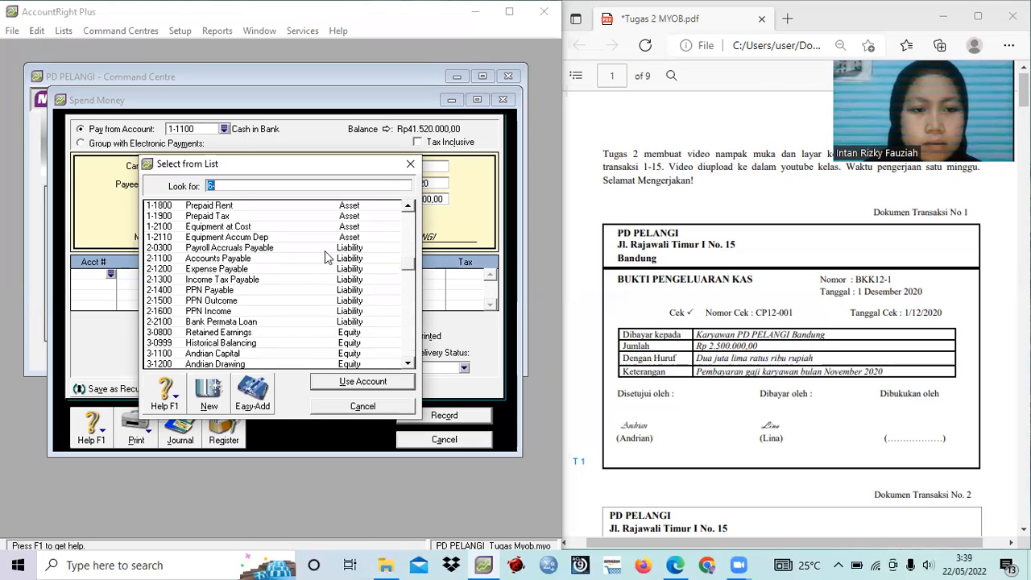
left_click(249, 269)
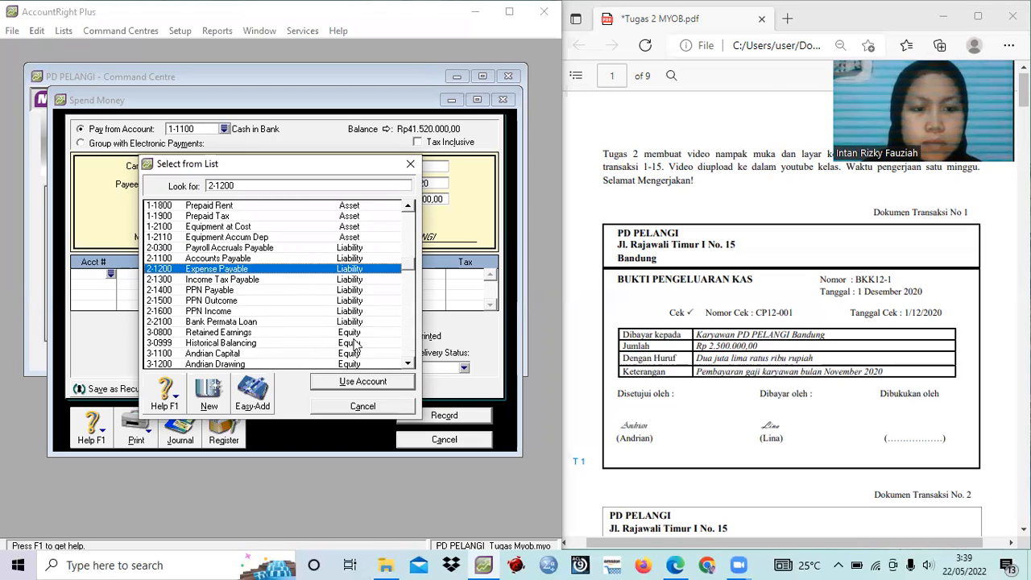
left_click(375, 390)
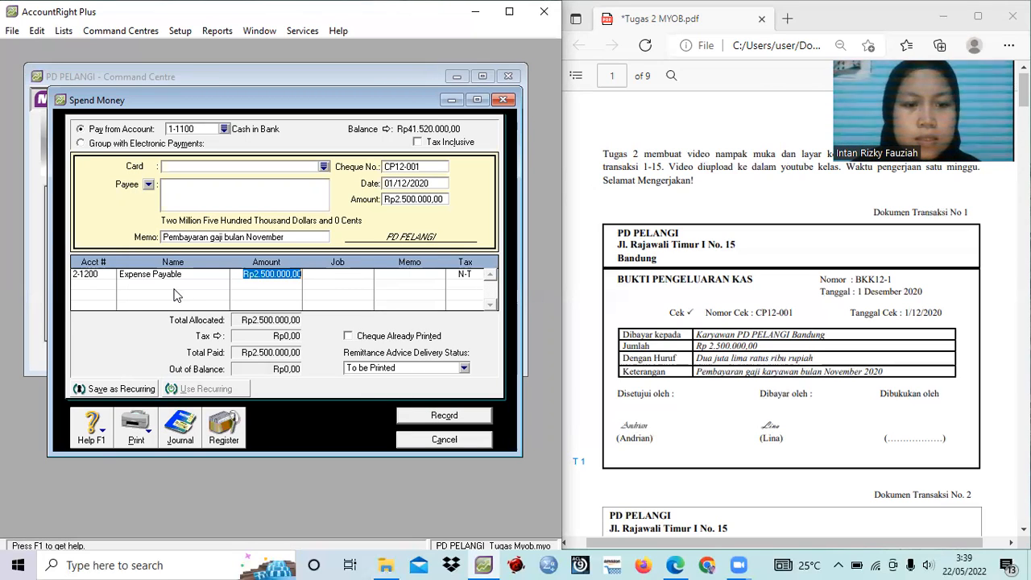
key("Tab")
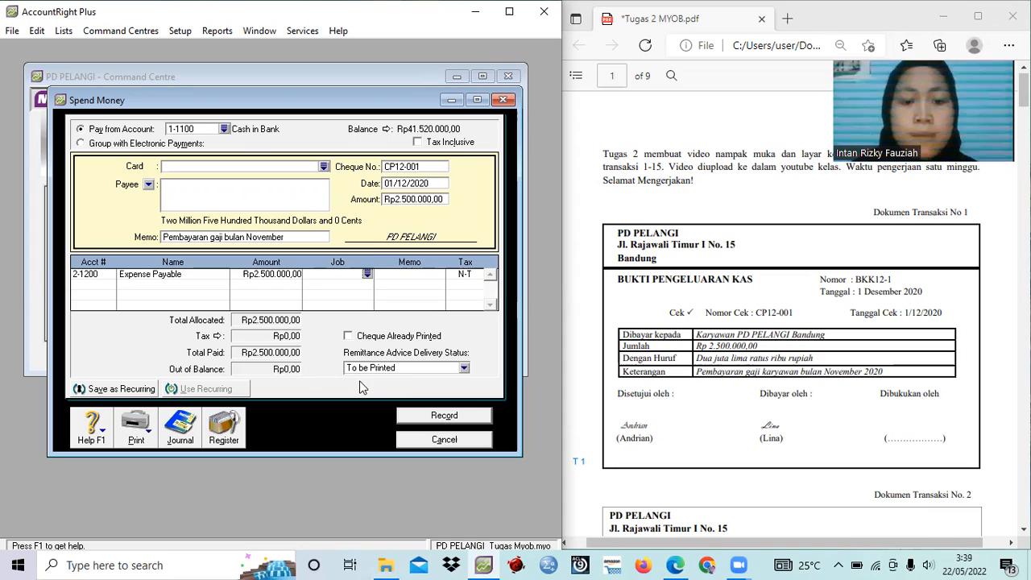
left_click(433, 414)
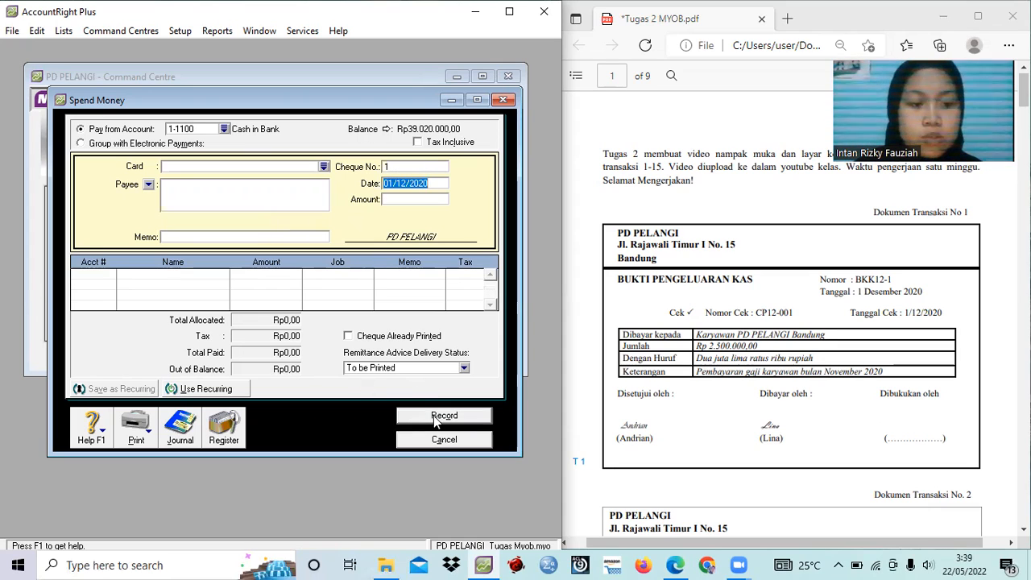
Bring Dokumen Transaksi No. 2 into view in Tugas 2 MYOB.pdf, and close the blank Spend Money form in MYOB.
left_click(688, 433)
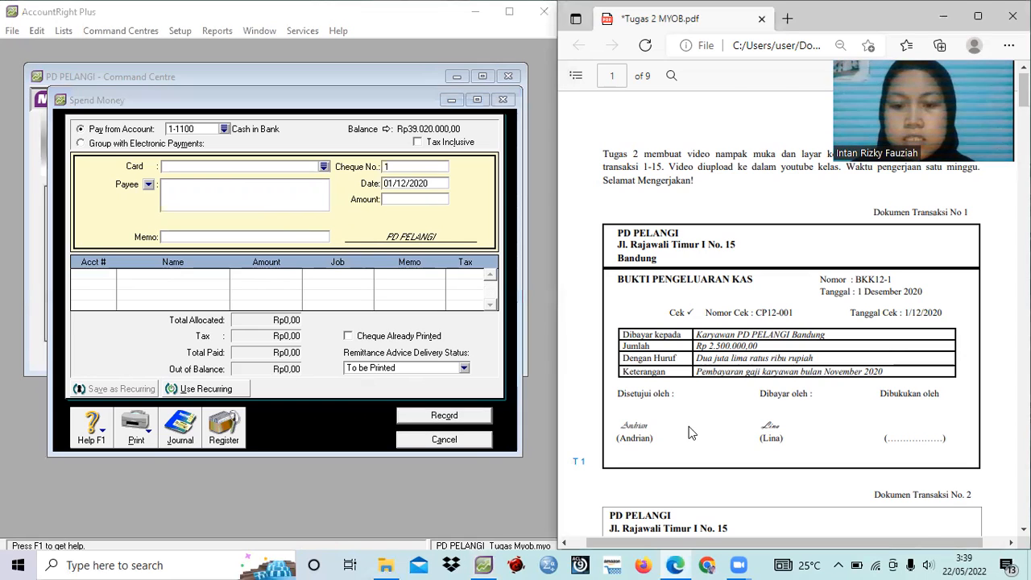
scroll(688, 432, "down", 10)
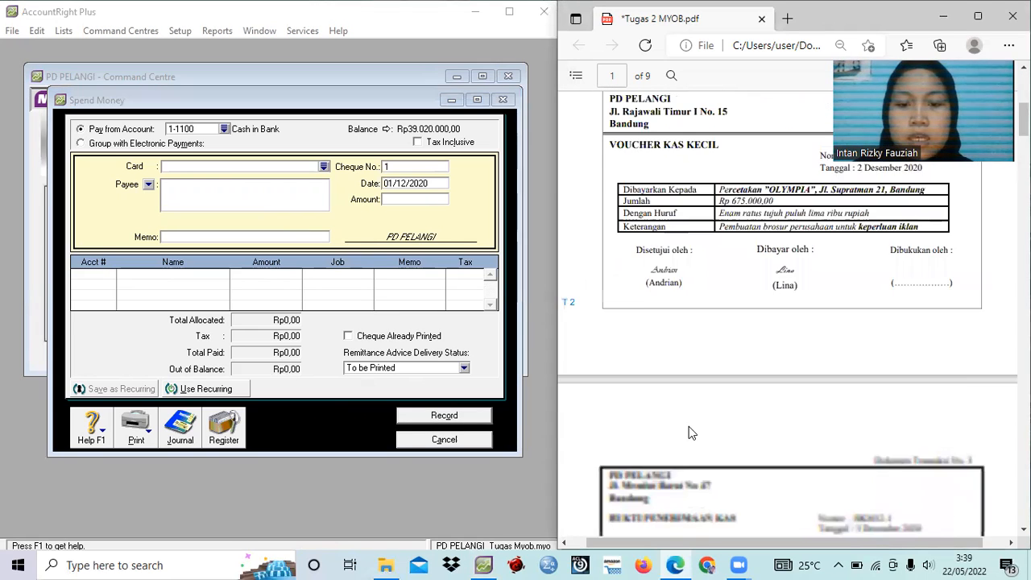
scroll(689, 432, "up", 3)
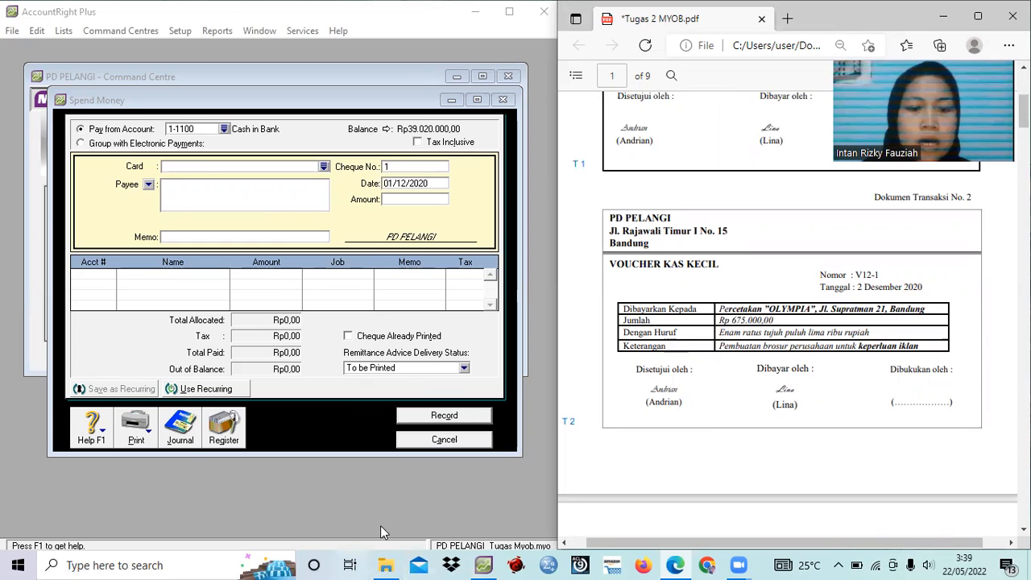
left_click(416, 503)
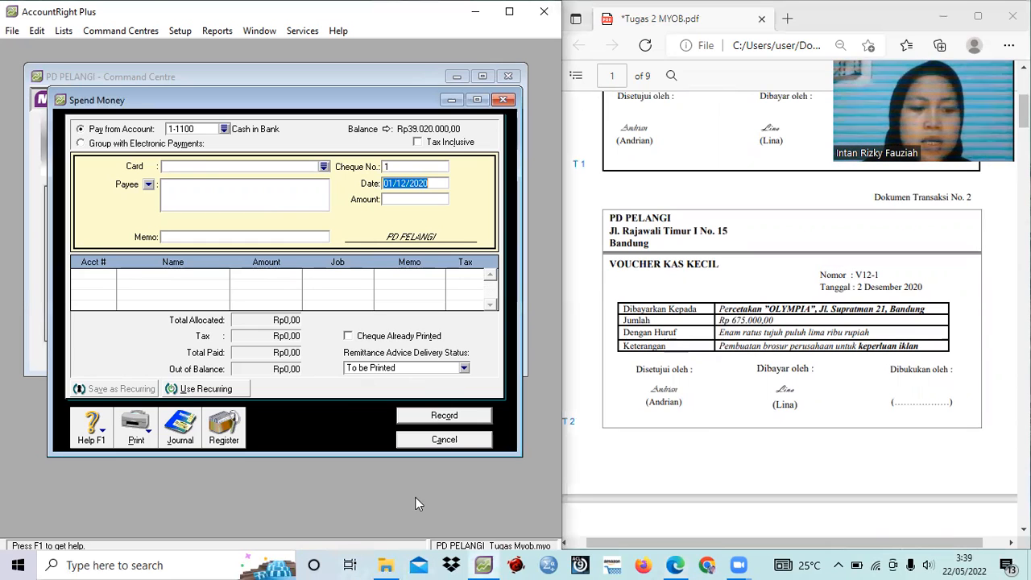
left_click(448, 440)
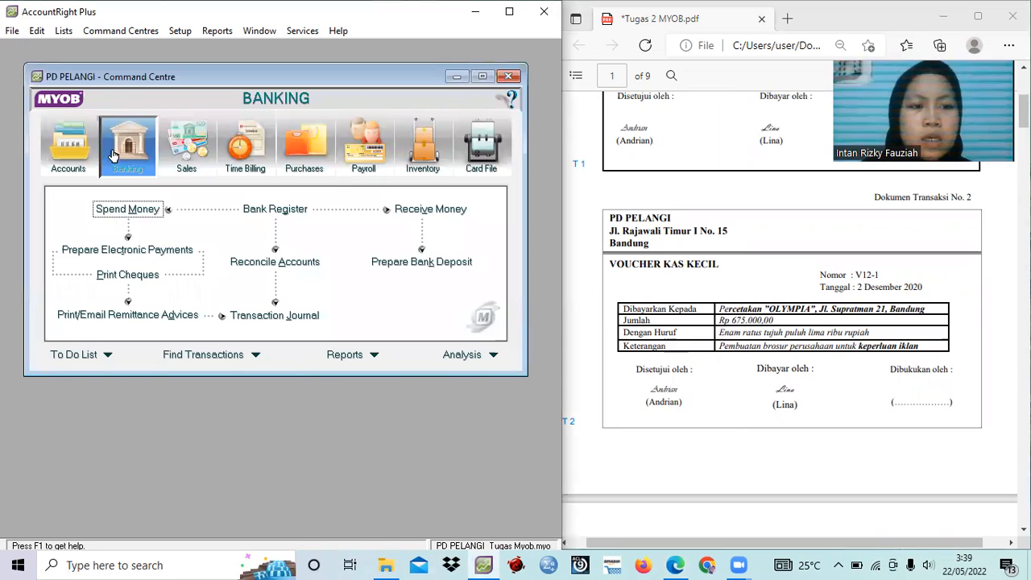
Open a new Spend Money transaction and set its Pay from Account to 1-1200 Petty Cash.
left_click(129, 213)
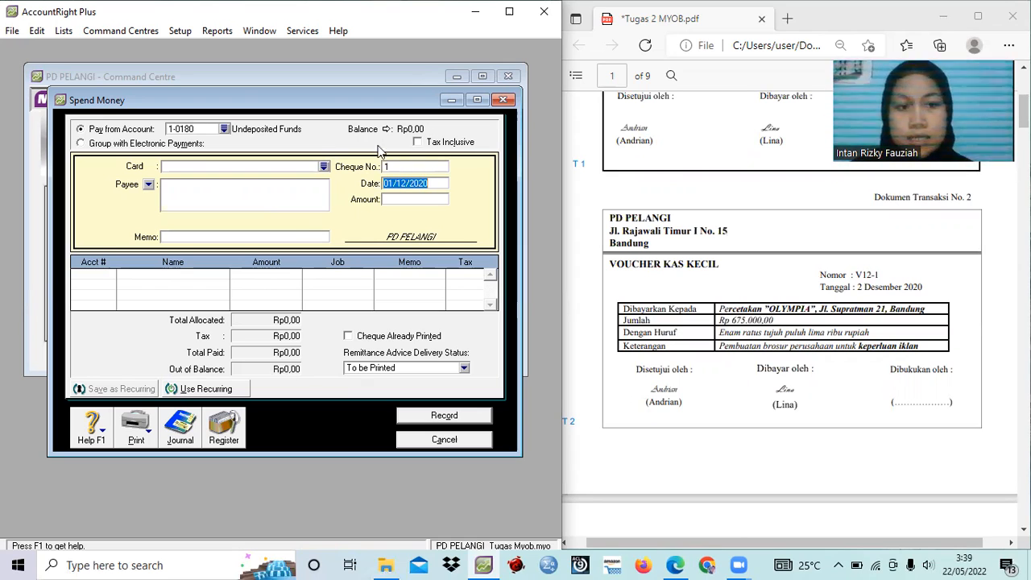
left_click(224, 129)
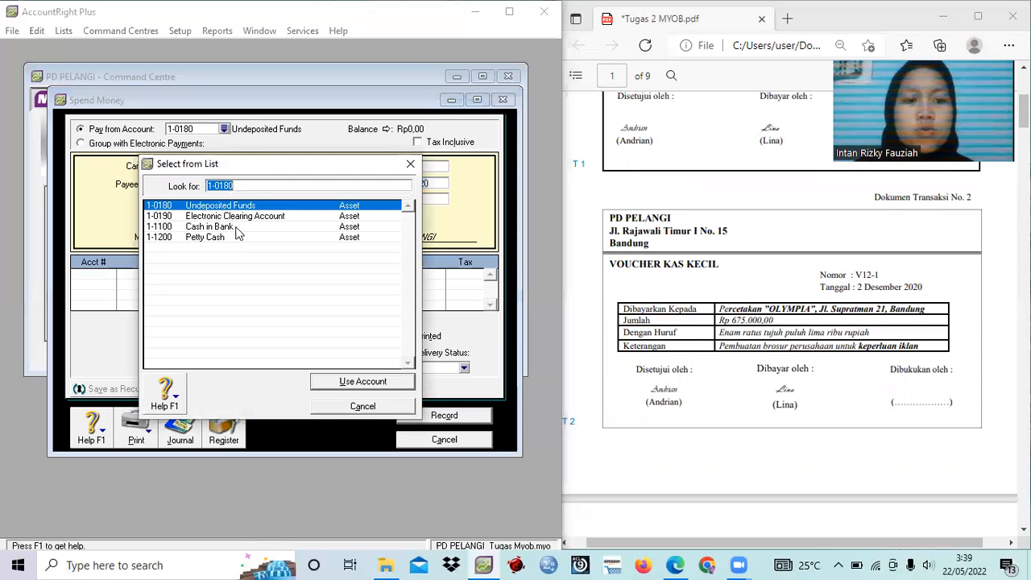
left_click(235, 239)
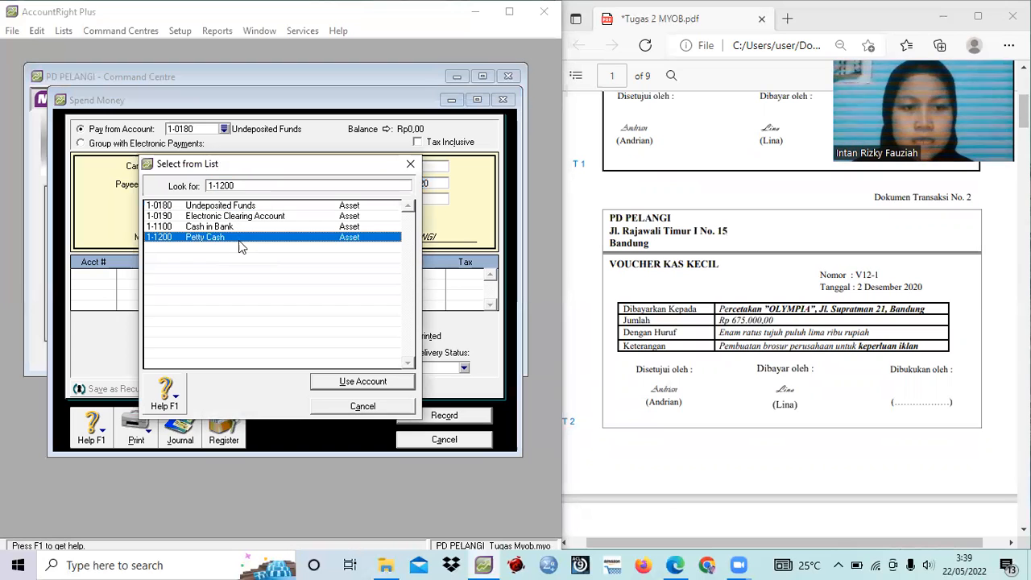
left_click(352, 385)
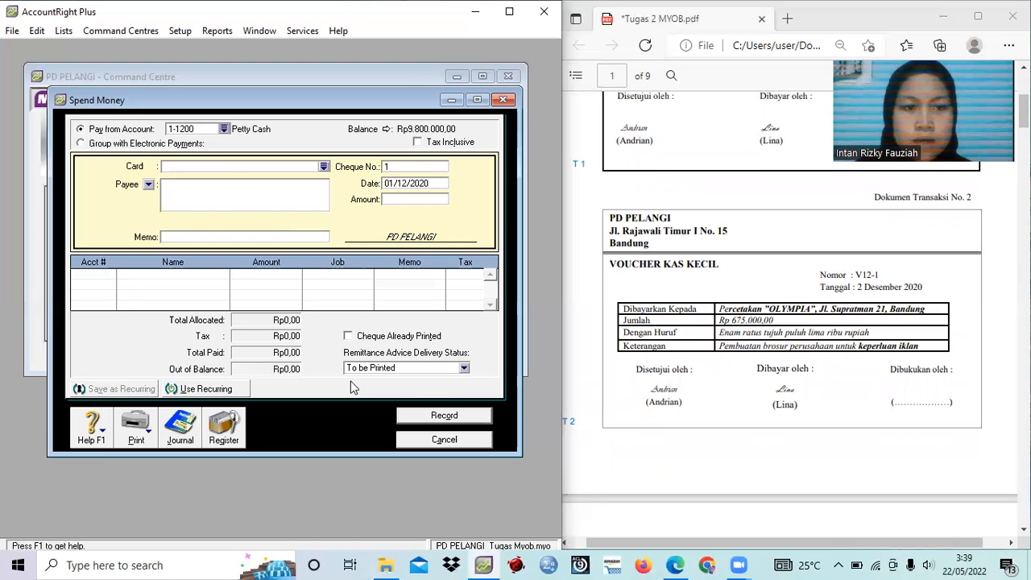
Set the cheque number of the petty cash payment to V12-1.
left_click(398, 167)
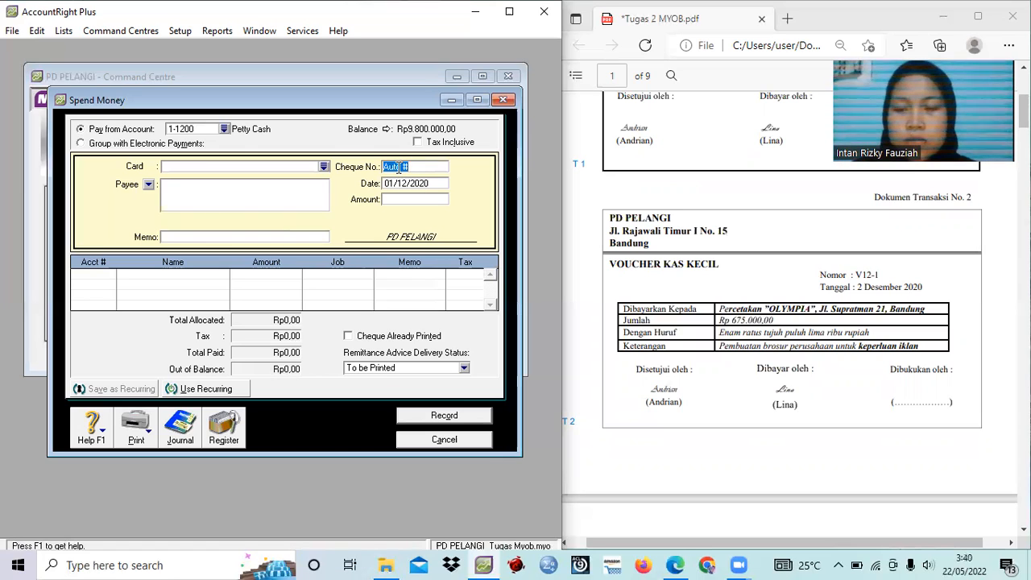
type("V")
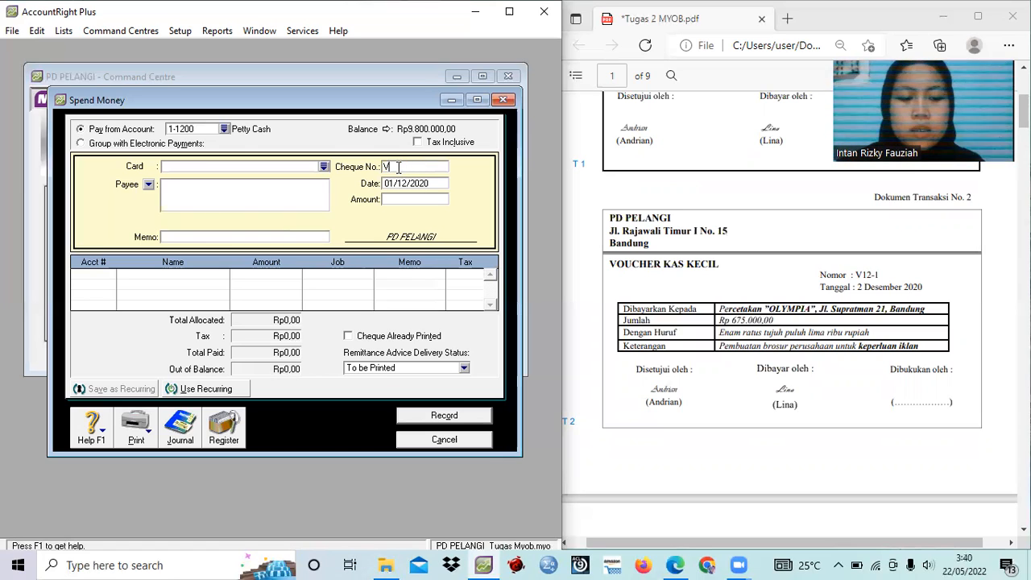
type("12-1")
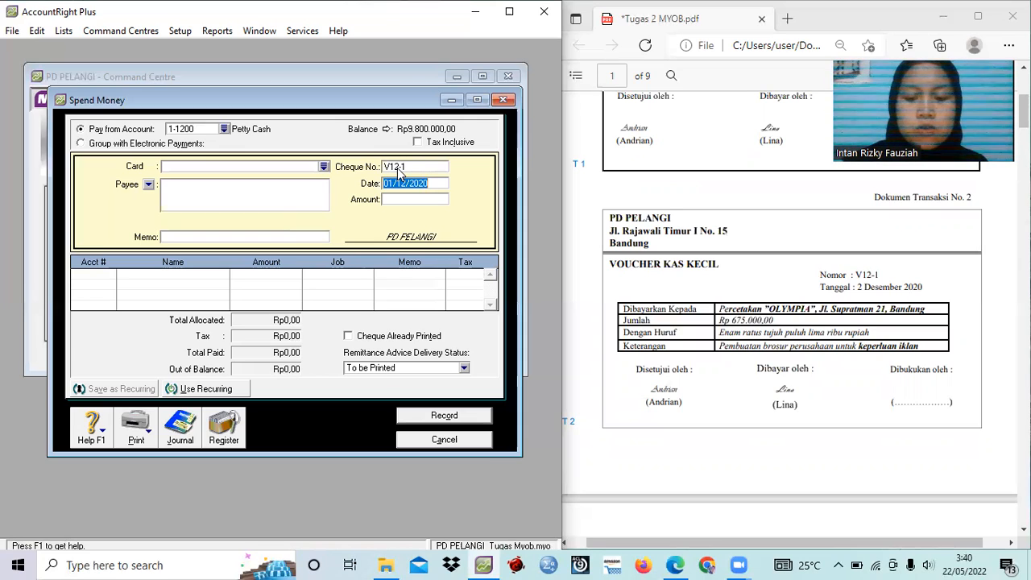
Date the petty cash payment 01/12/2020 and set its amount to 675000.
type("01/")
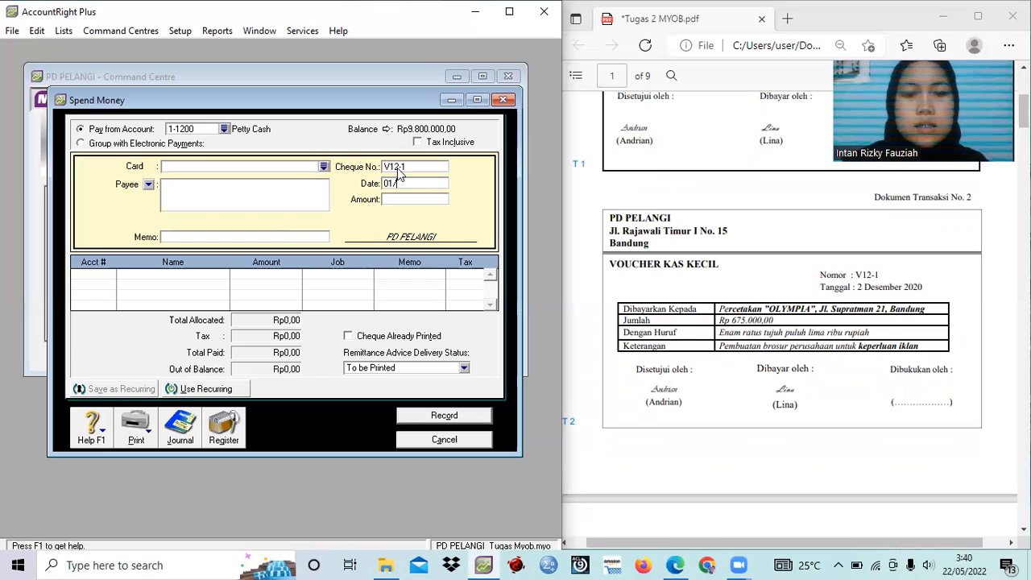
type("12/2020")
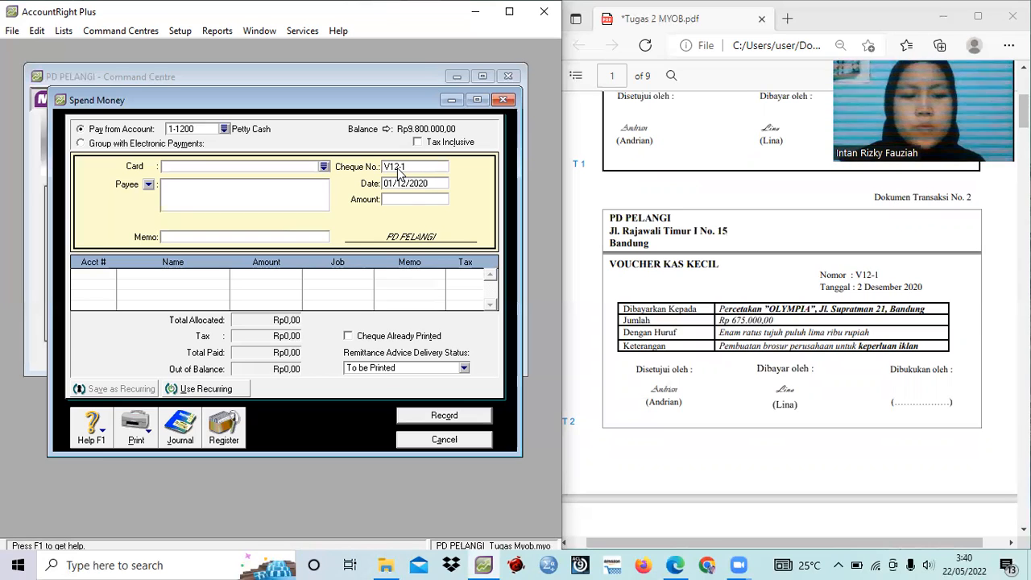
key("Tab")
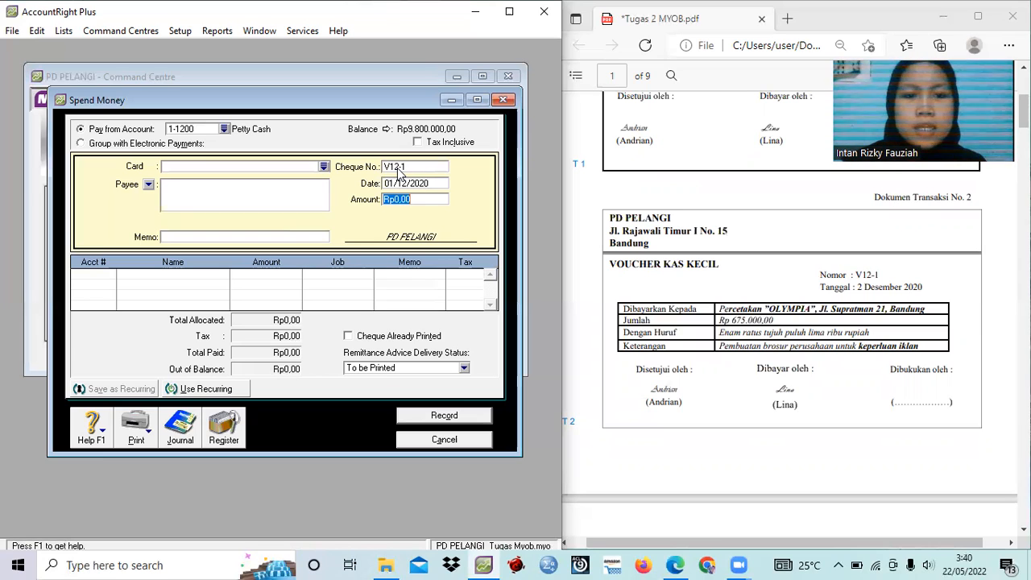
type("675000")
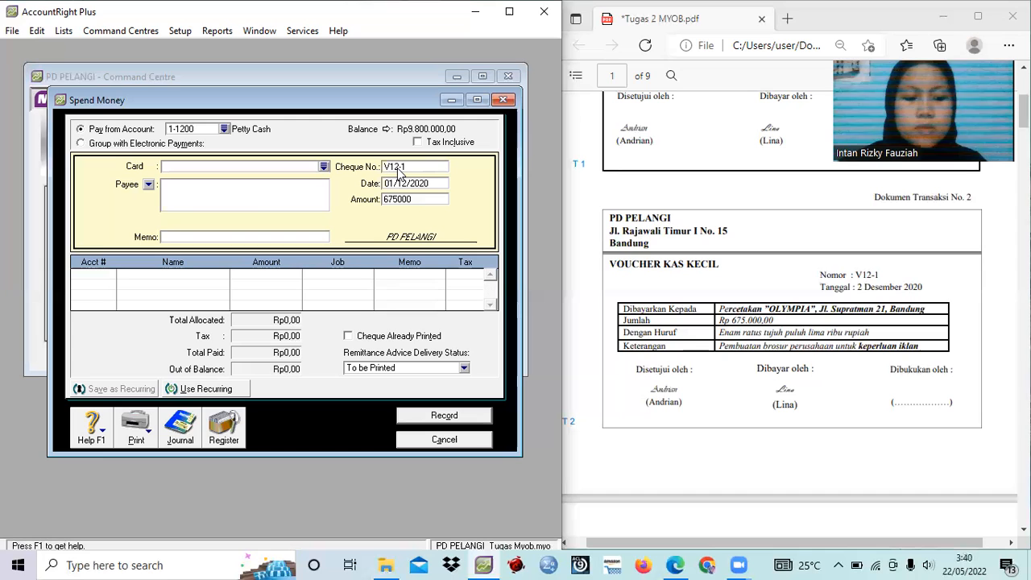
key("Tab")
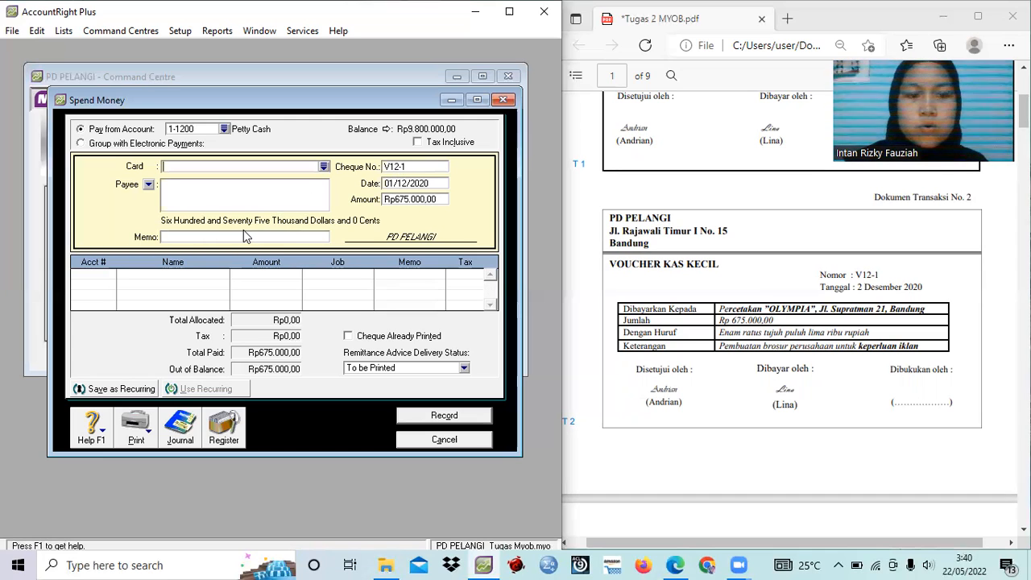
Enter the memo "Pembuatan brosur untuk iklan" for the petty cash payment.
type("P")
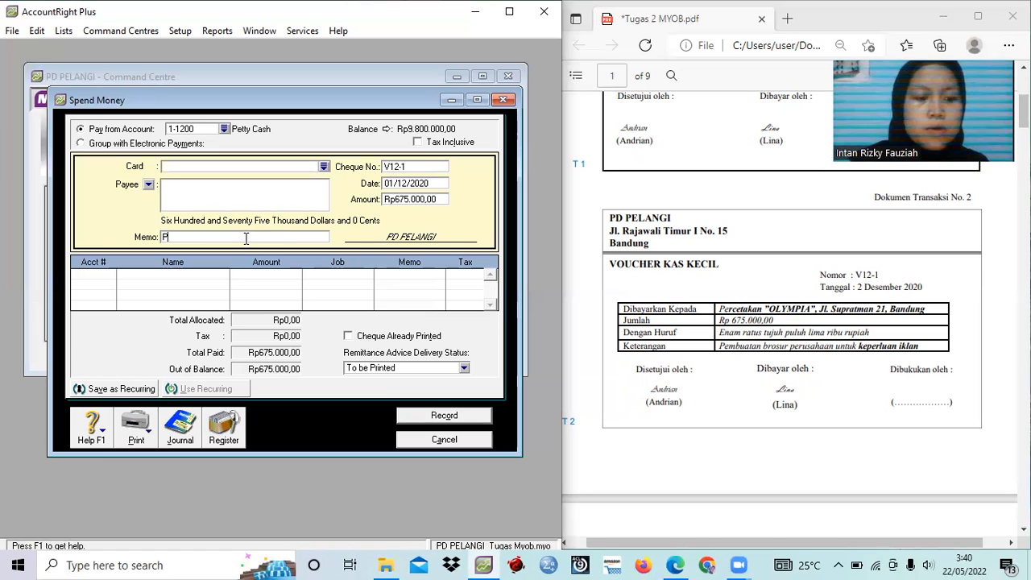
type("embuatan ")
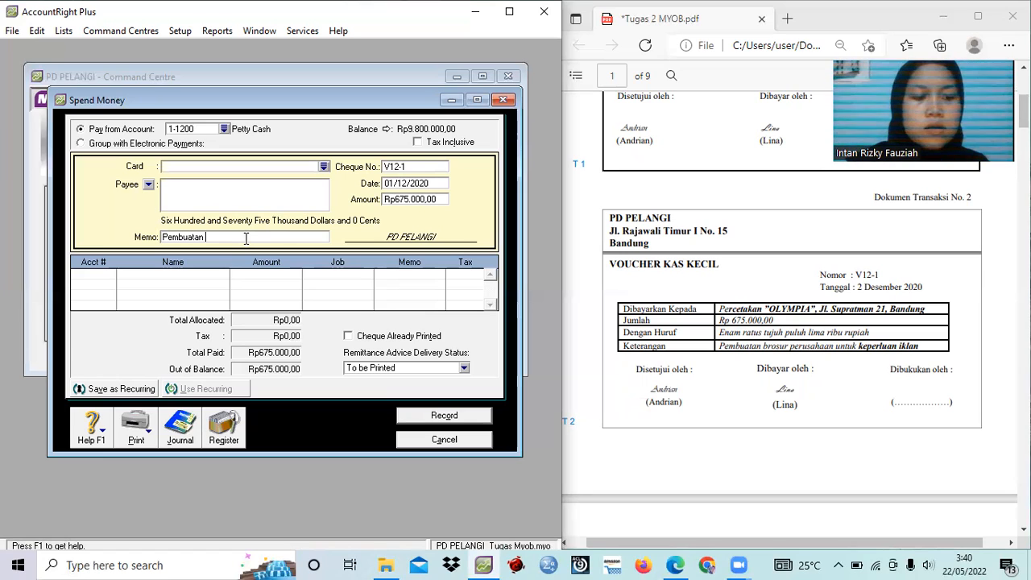
type("brosur")
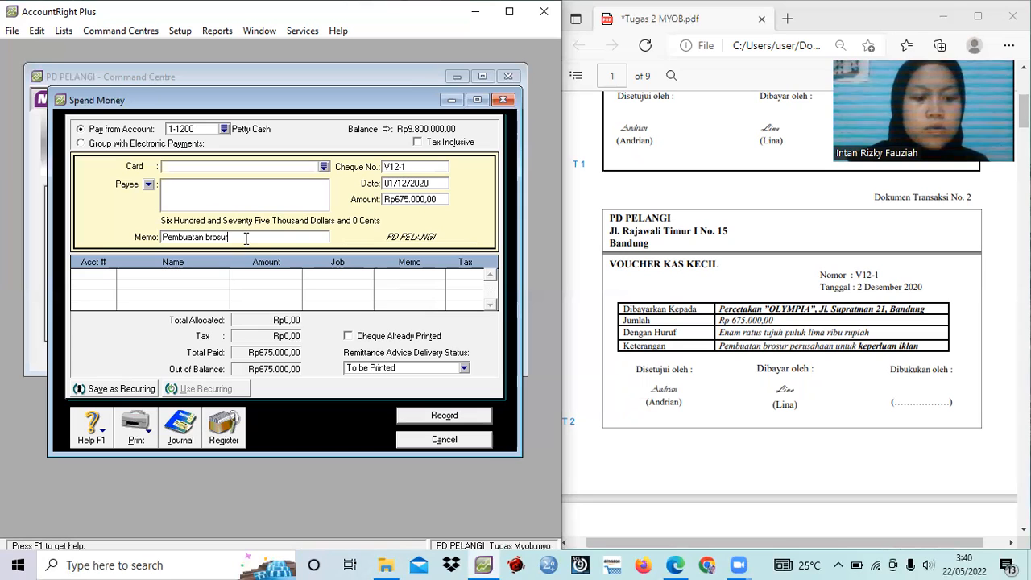
type(" untuk iklan")
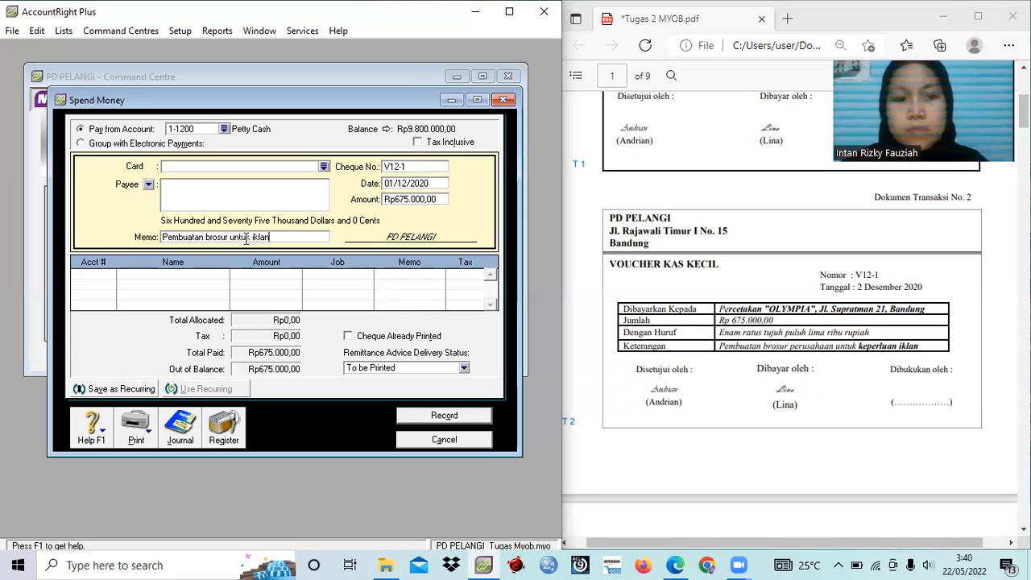
Allocate the petty cash payment to account 6-1000 Advertising Expenses and record it, declining to void Cheque #1.
left_click(112, 275)
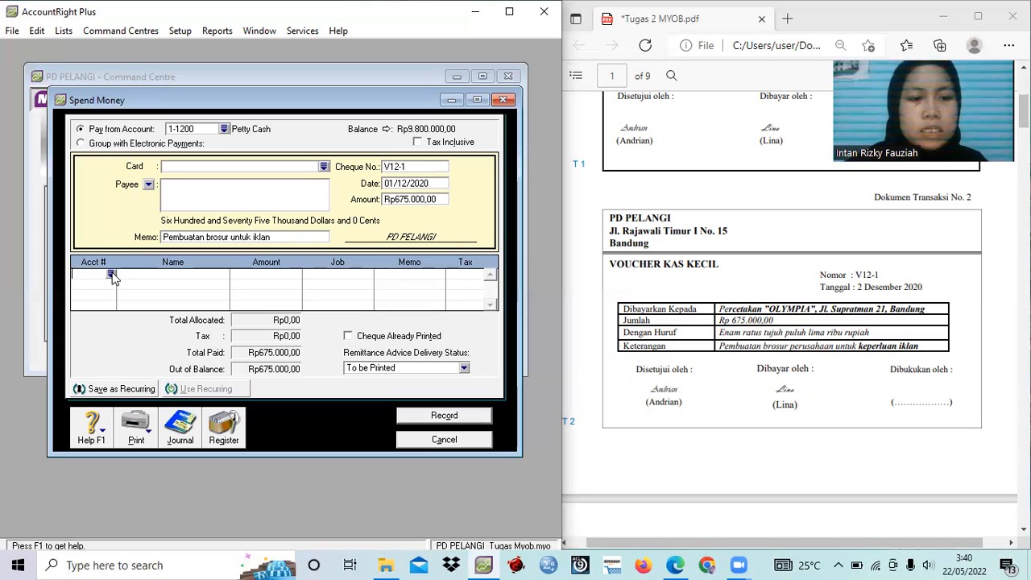
type("6")
key("Tab")
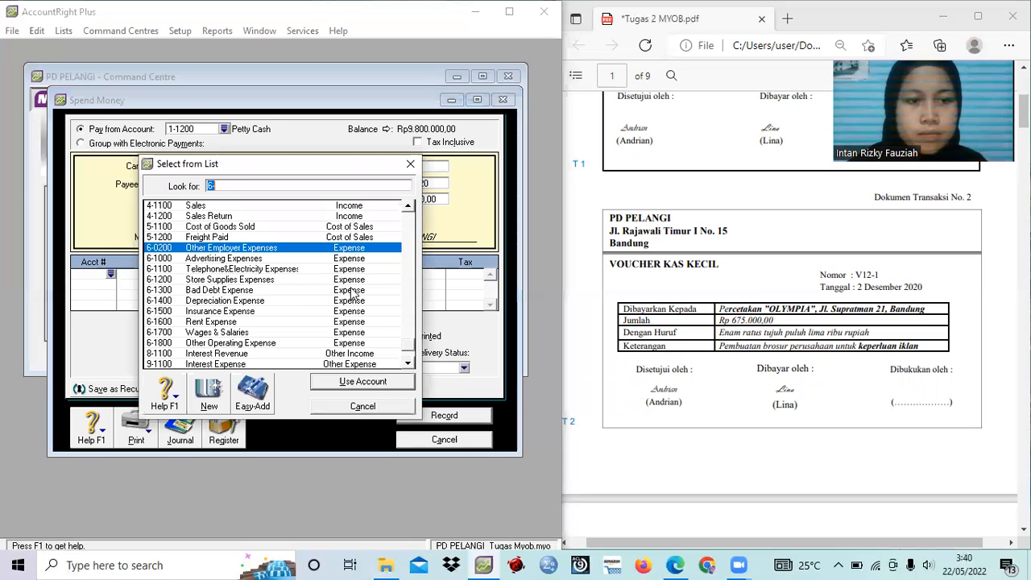
type("6-1000")
left_click(338, 384)
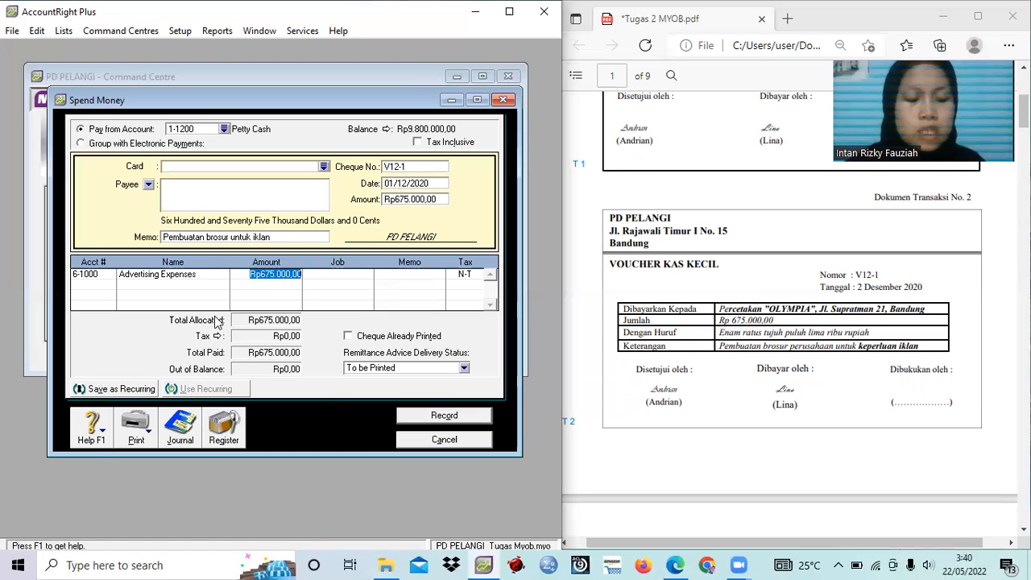
key("Tab")
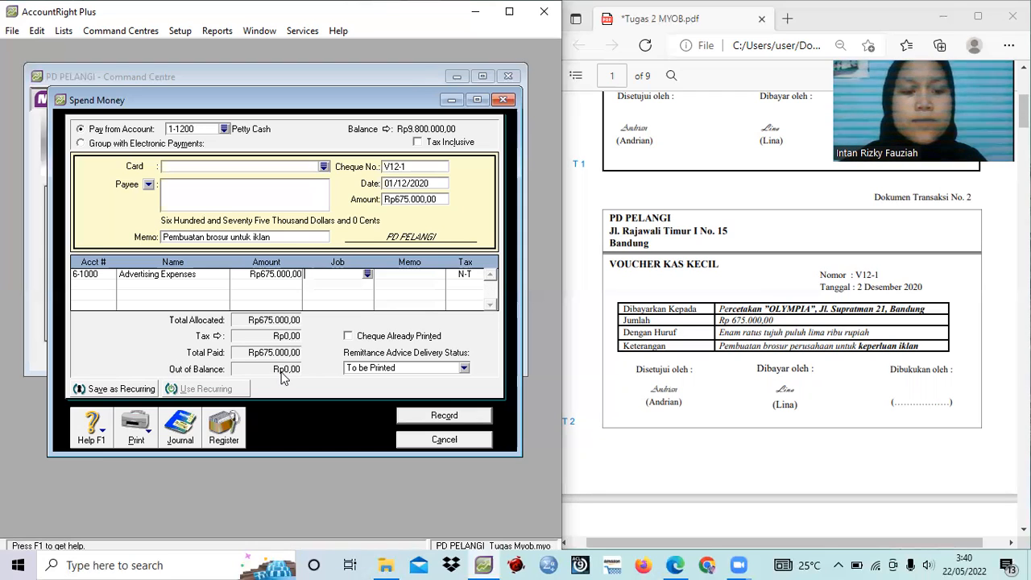
left_click(452, 416)
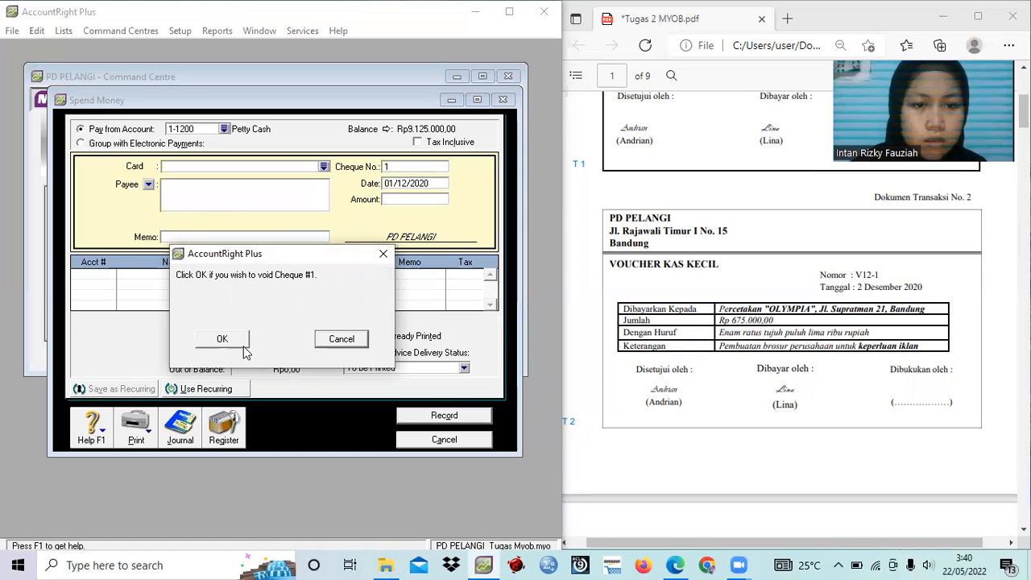
left_click(347, 341)
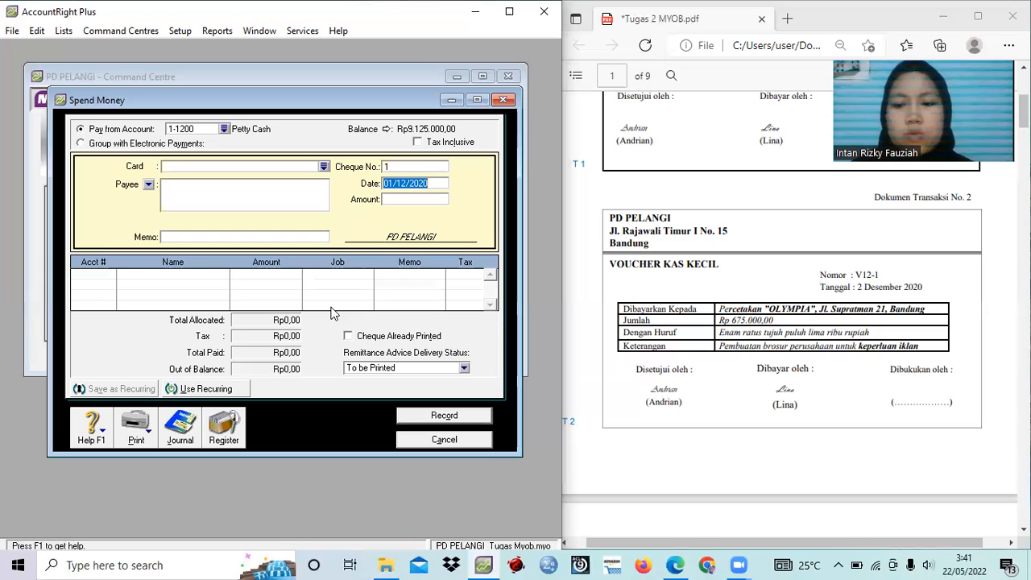
Show transaction document No. 3 in the Tugas 2 MYOB PDF and close the blank Spend Money form.
left_click(592, 415)
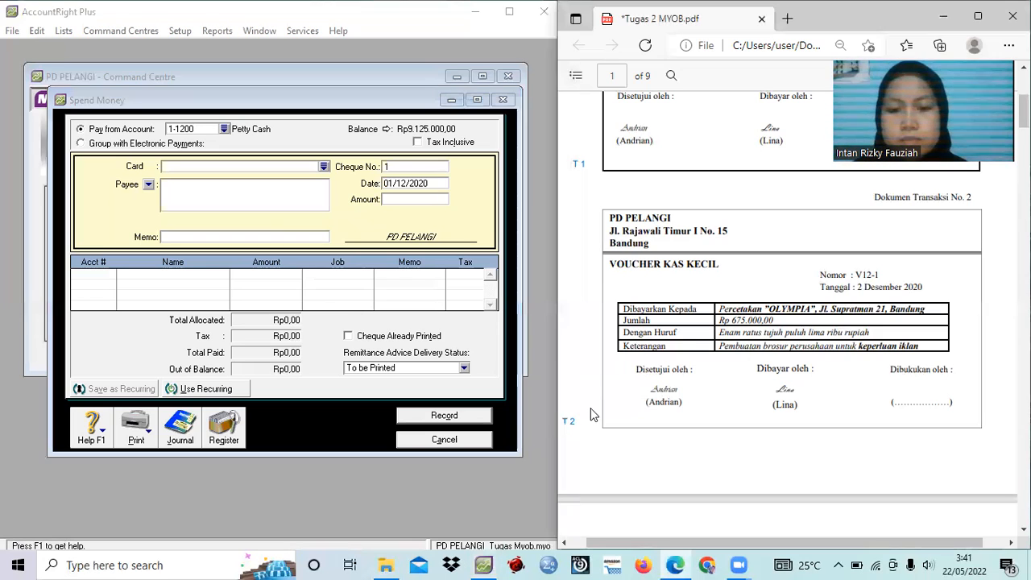
scroll(591, 414, "down", 5)
scroll(592, 415, "down", 2)
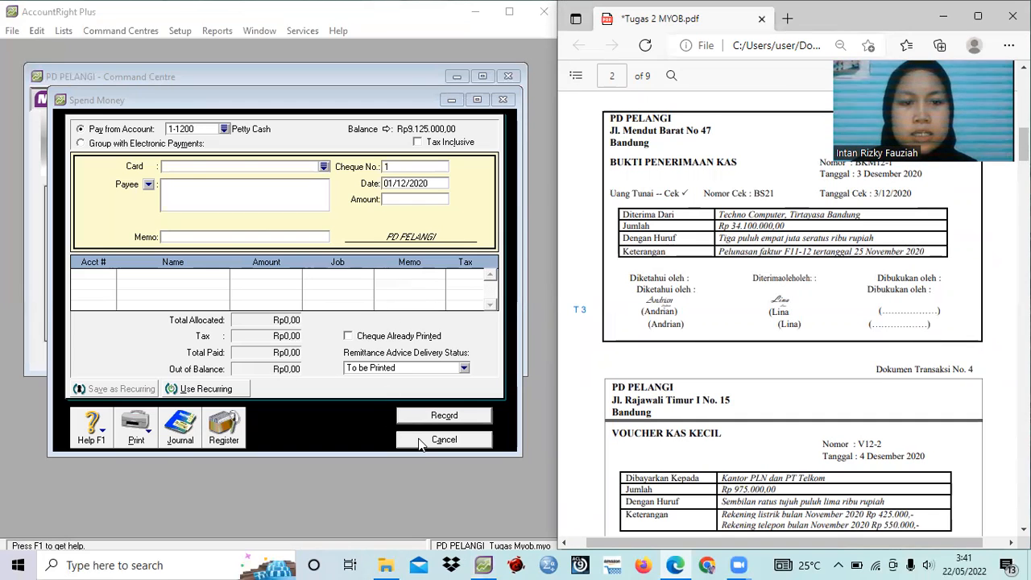
left_click(442, 439)
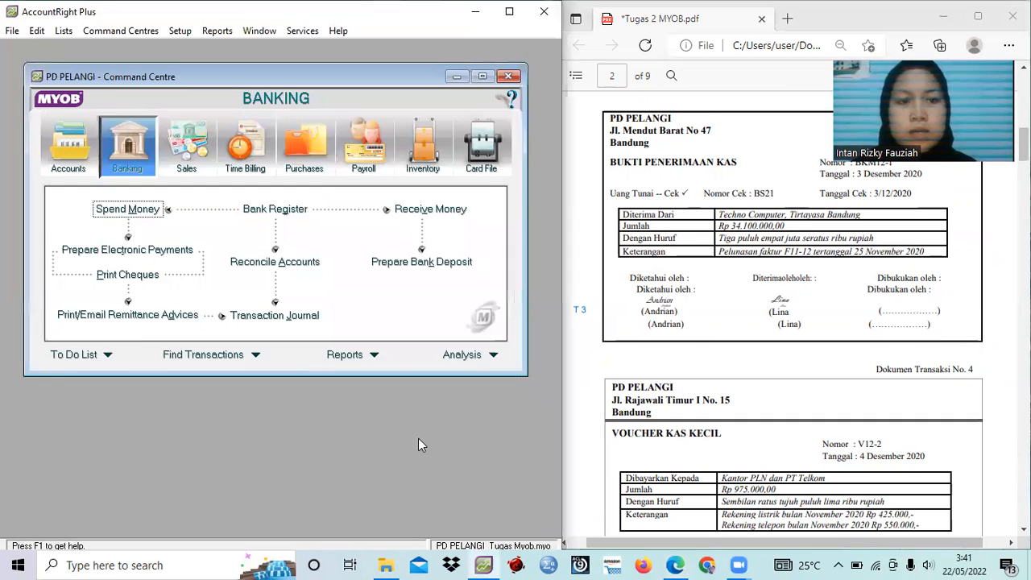
Start a new Receive Payments entry in Sales for the customer Techno Computer.
left_click(188, 165)
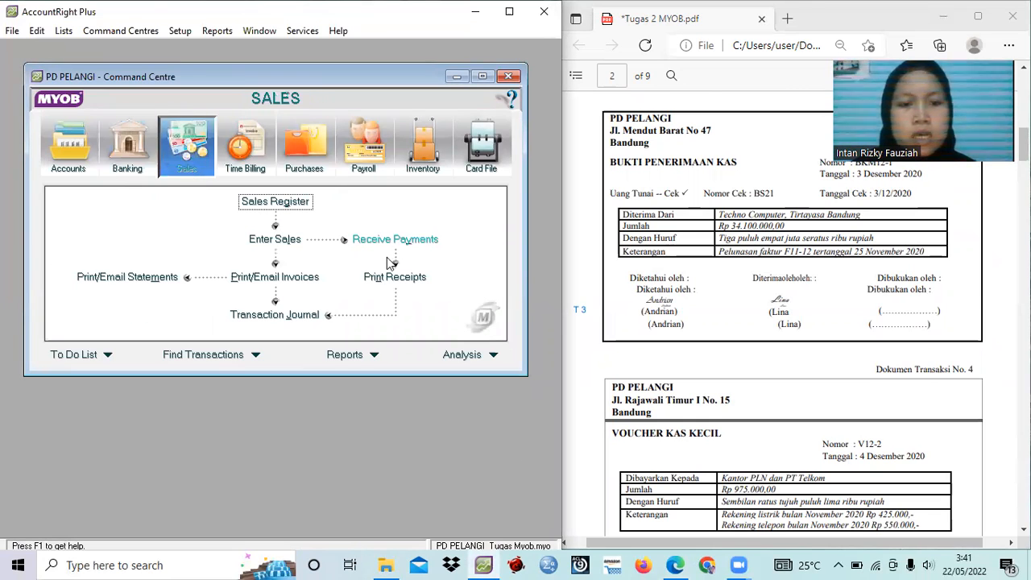
left_click(377, 239)
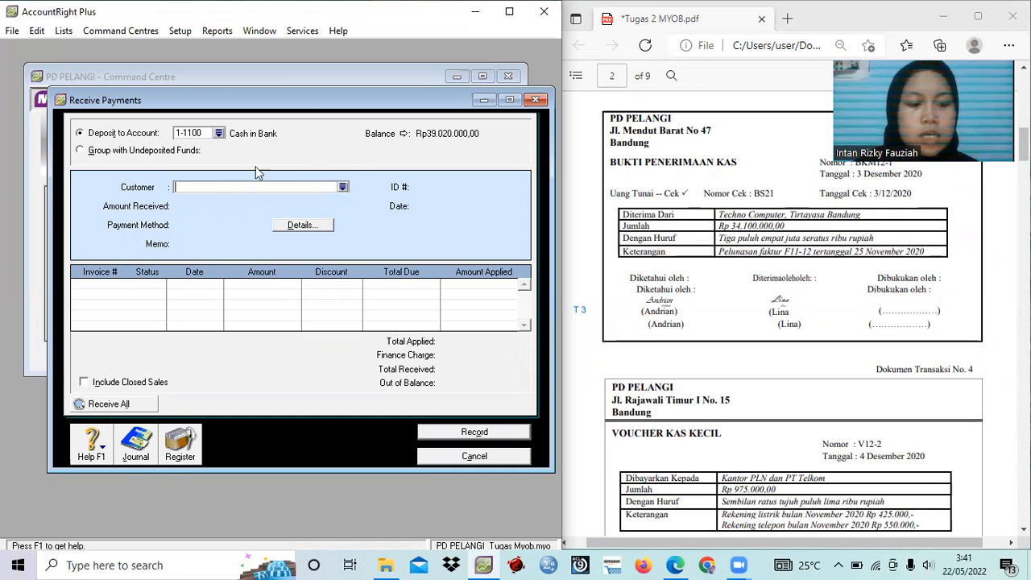
left_click(343, 187)
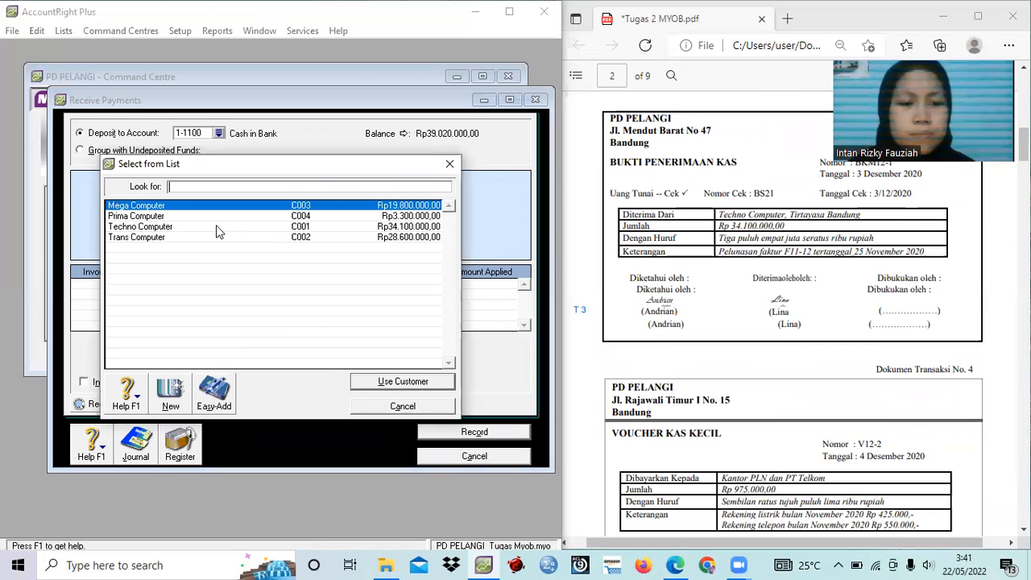
left_click(153, 227)
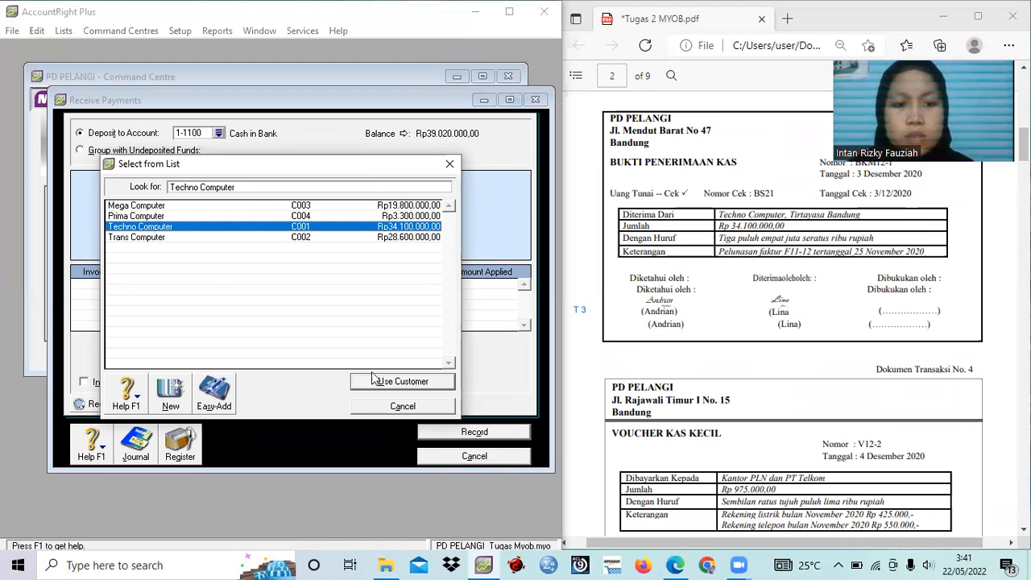
left_click(399, 382)
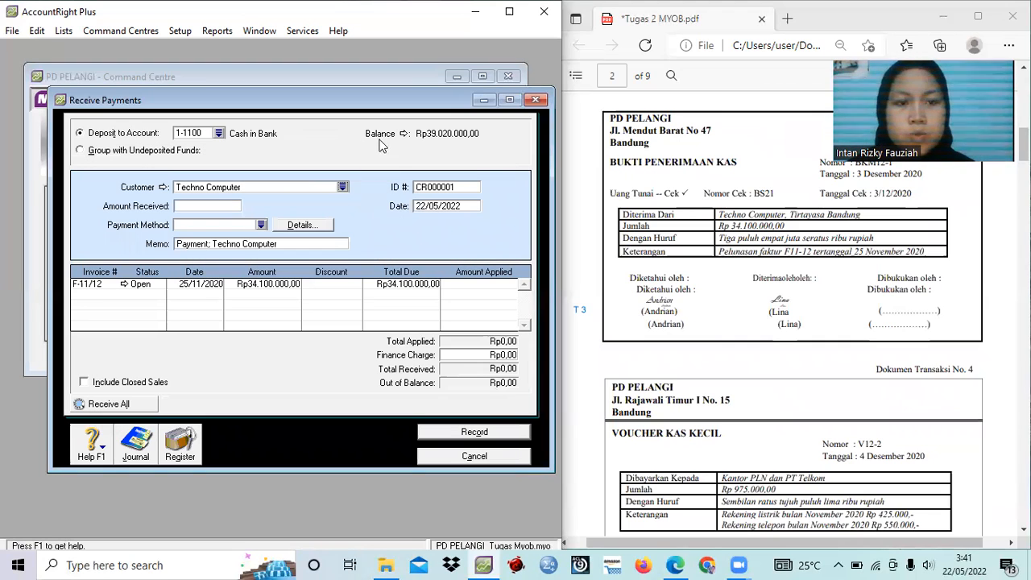
Set the amount received from Techno Computer to 34100000 and the payment method to Cheque.
left_click(225, 206)
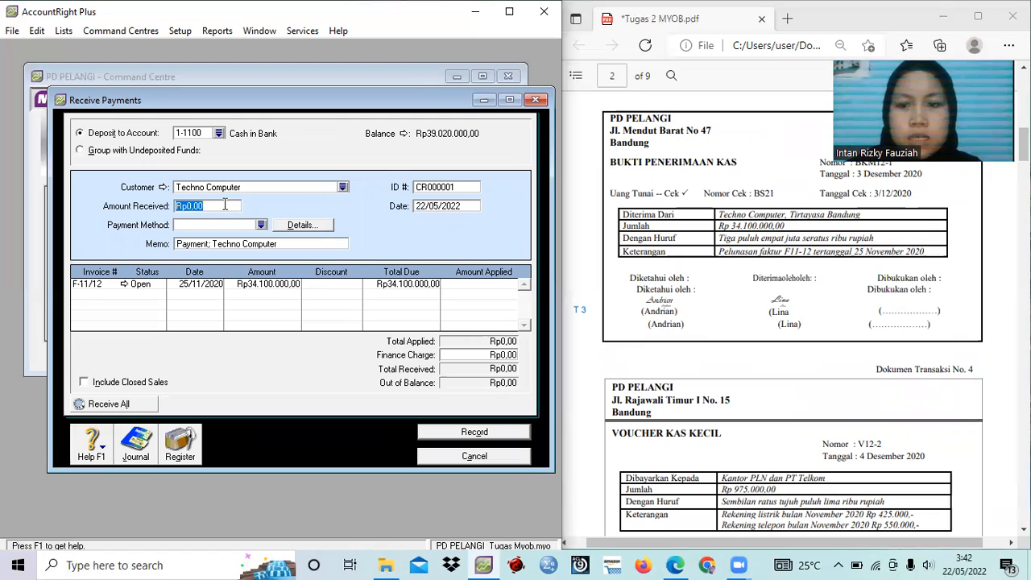
type("34")
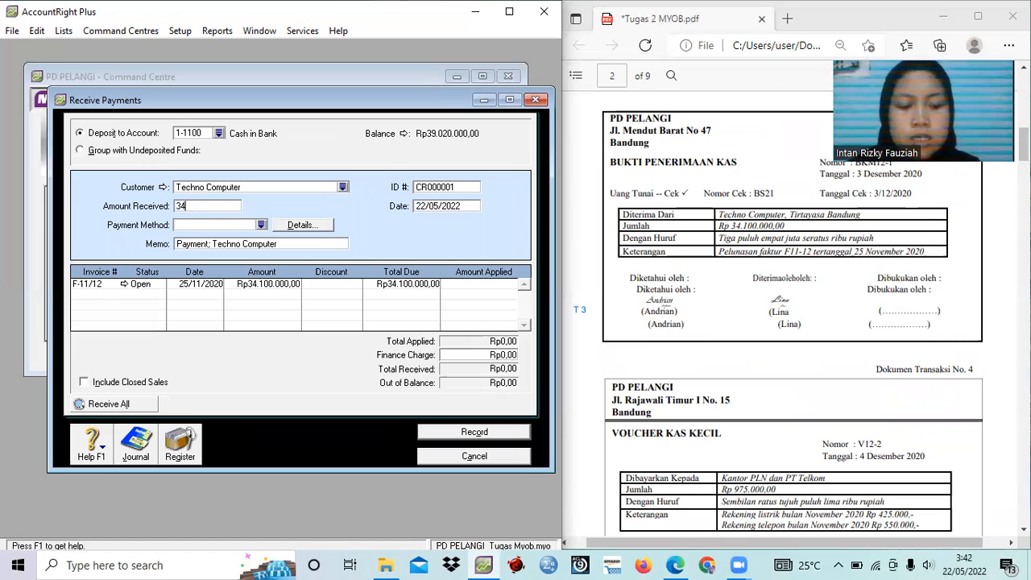
type(".100.00000")
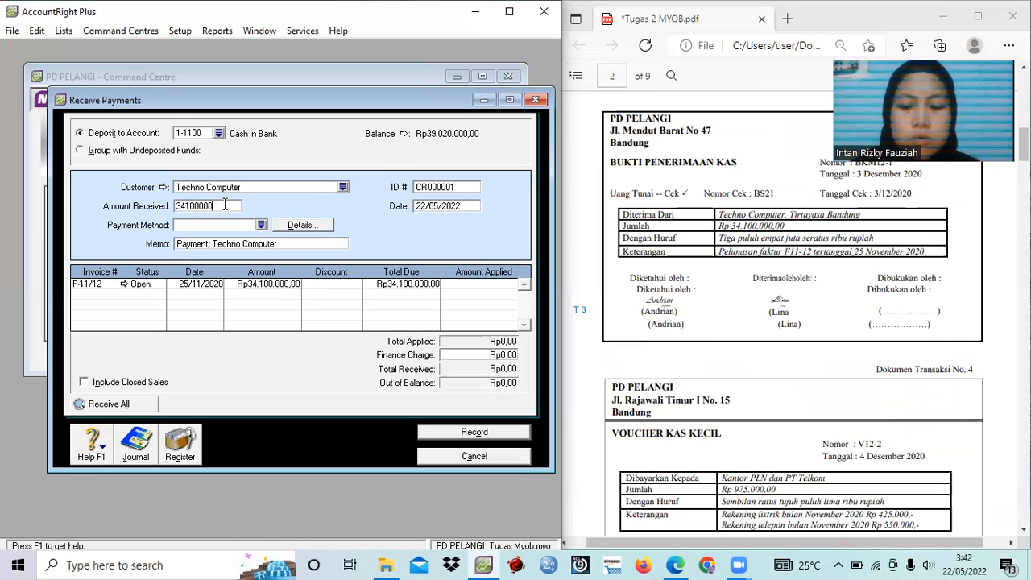
key("Tab")
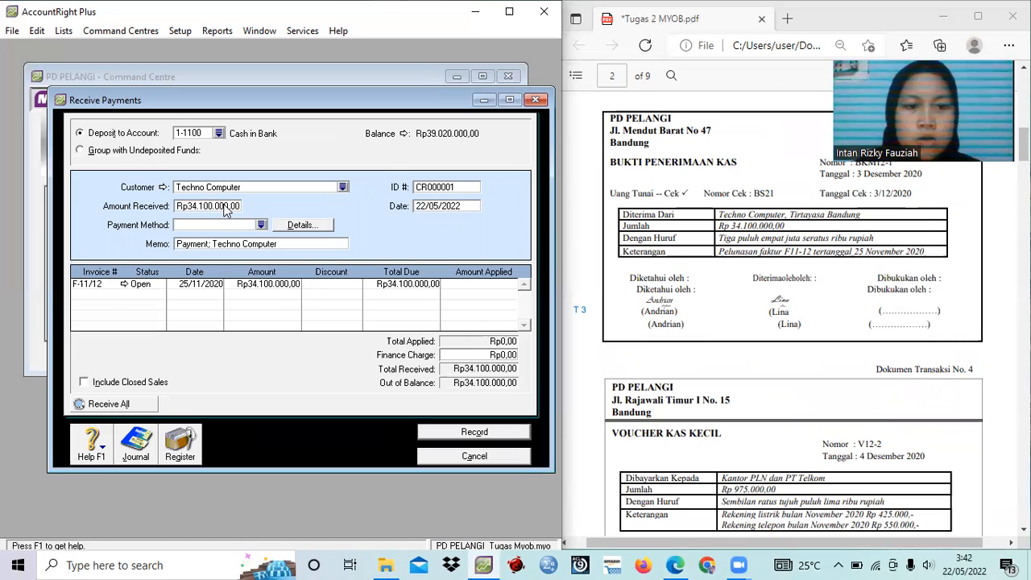
left_click(260, 225)
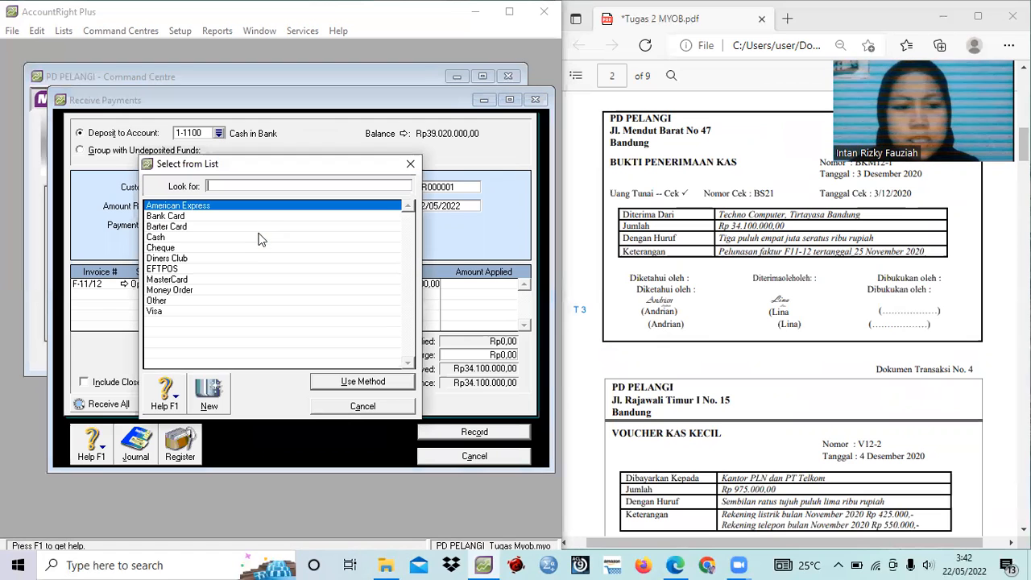
left_click(238, 249)
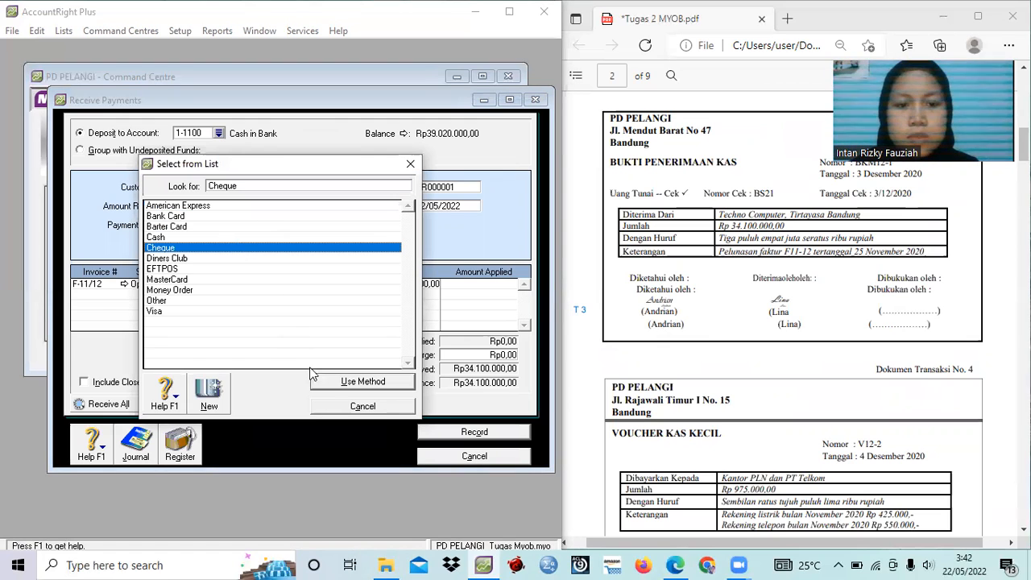
left_click(330, 381)
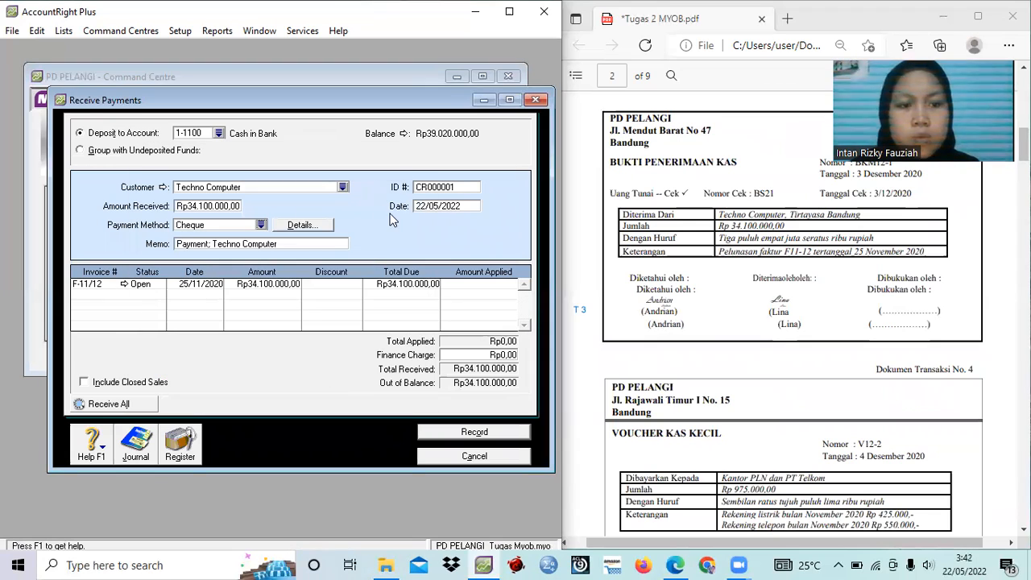
Set the ID of the Techno Computer receipt to BS21 and date it 03/12/2020.
left_click(425, 186)
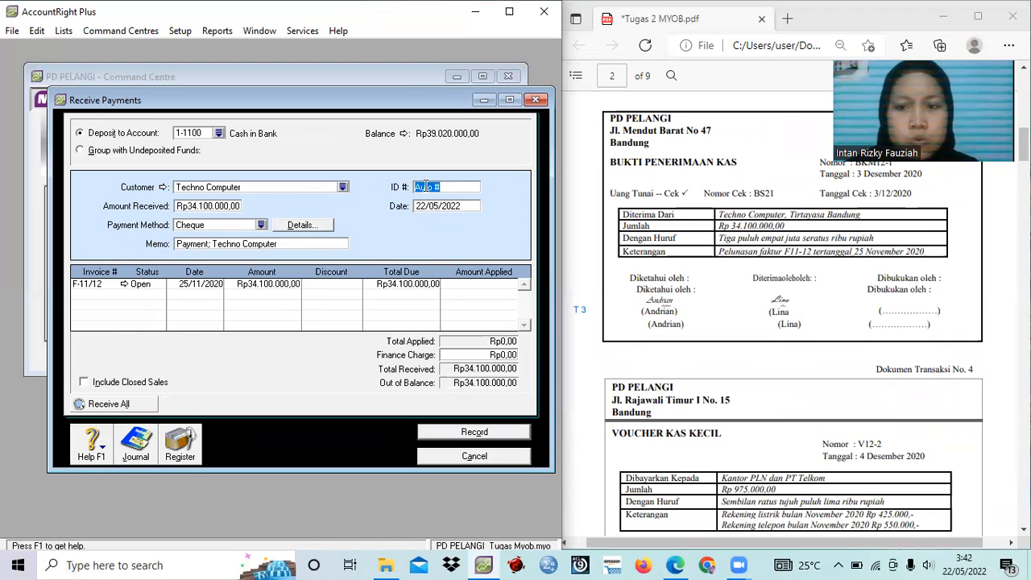
type("BS")
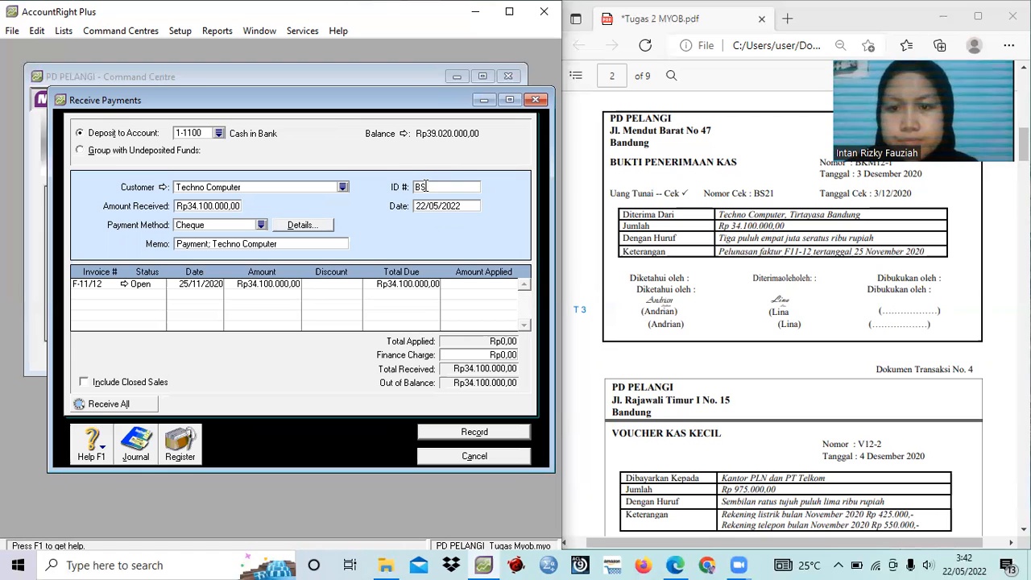
type("21")
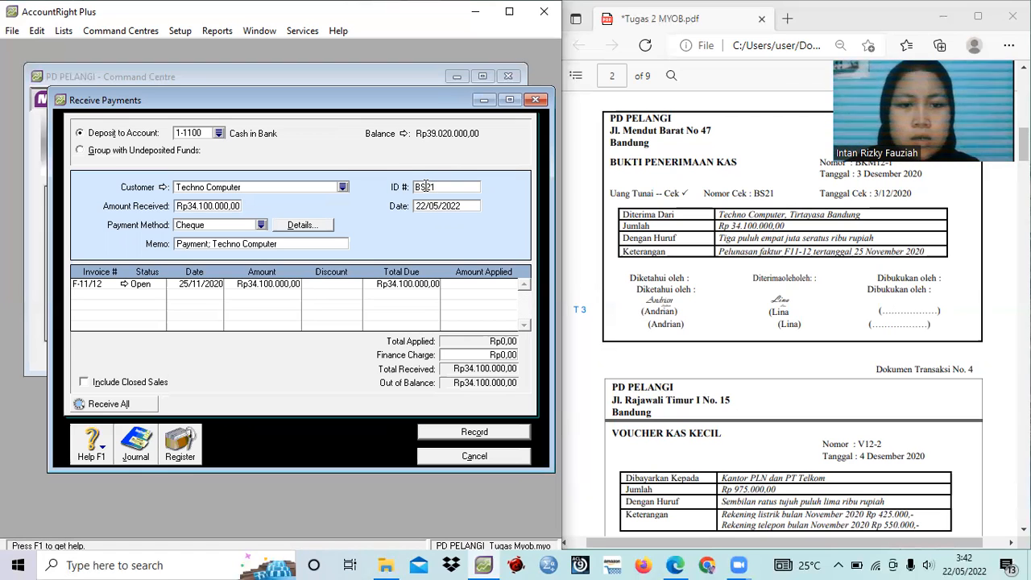
key("Tab")
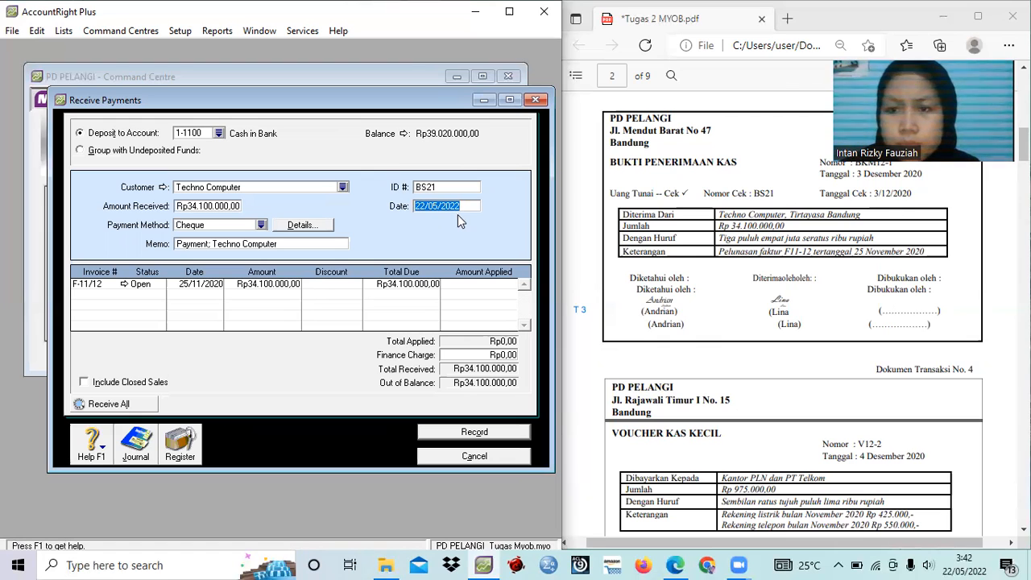
type("03/1")
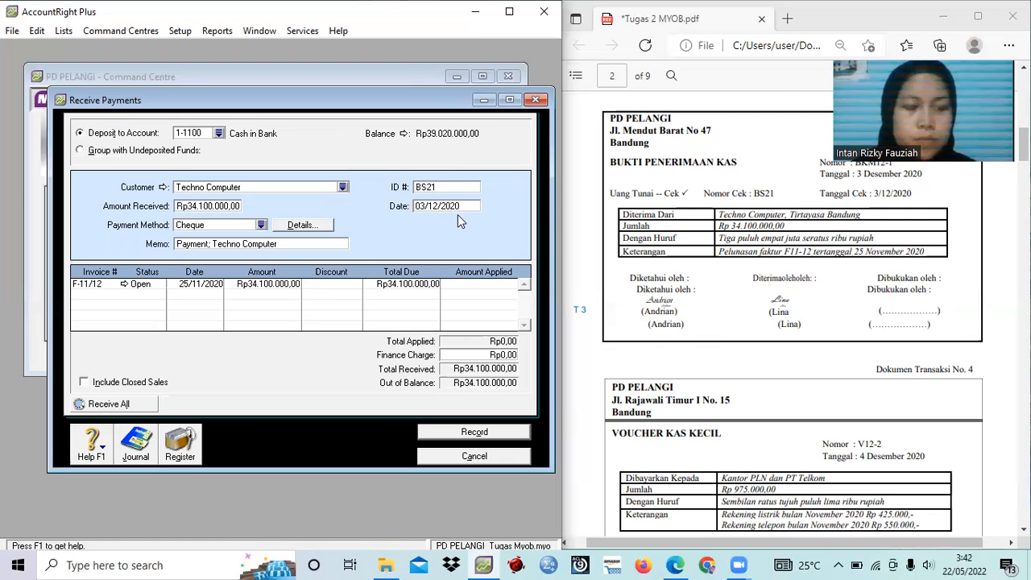
key("Tab")
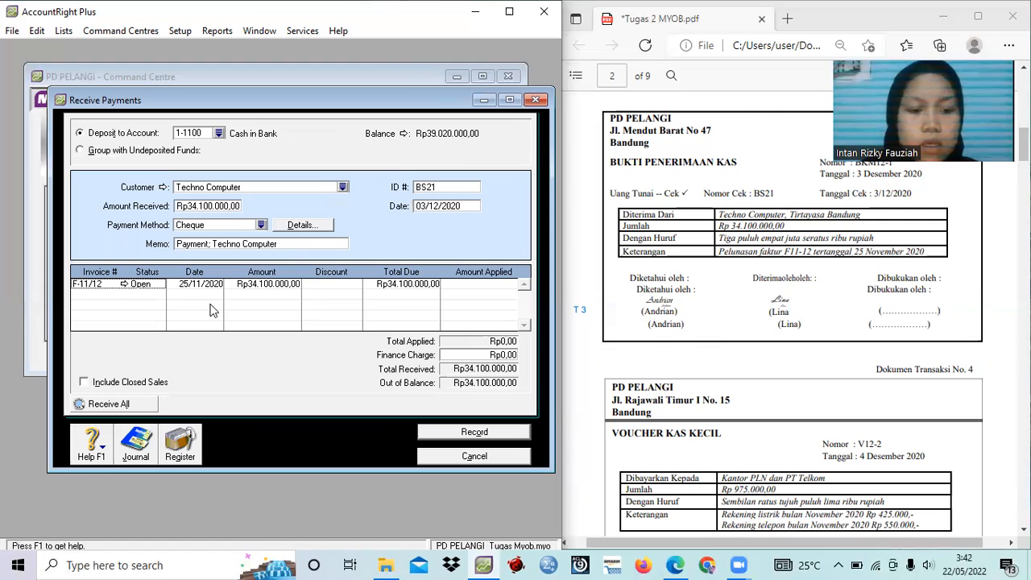
Apply the receipt in full to invoice F-11/12 without a discount, then record it and close the form.
key("Tab")
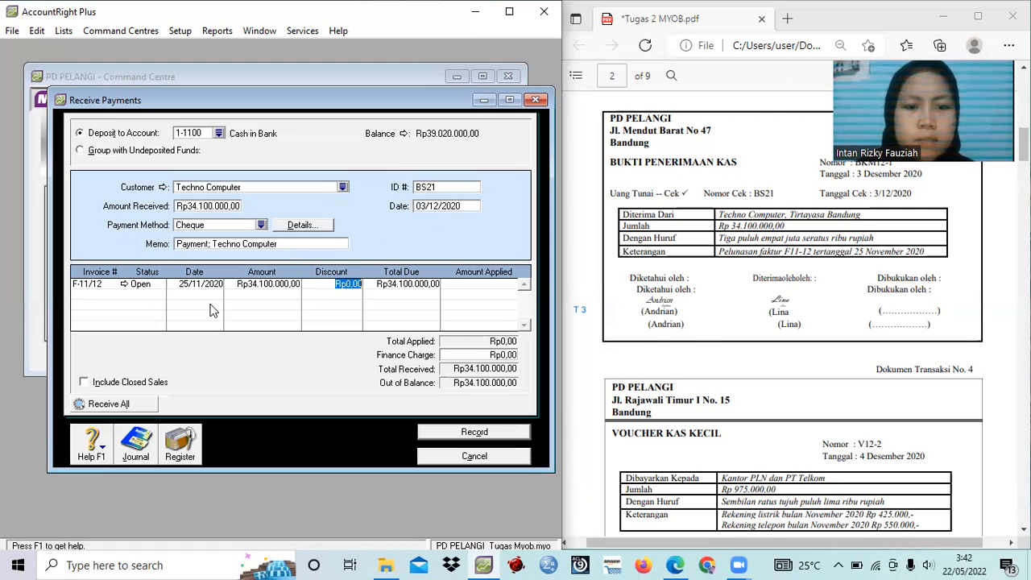
key("Tab")
key("Tab")
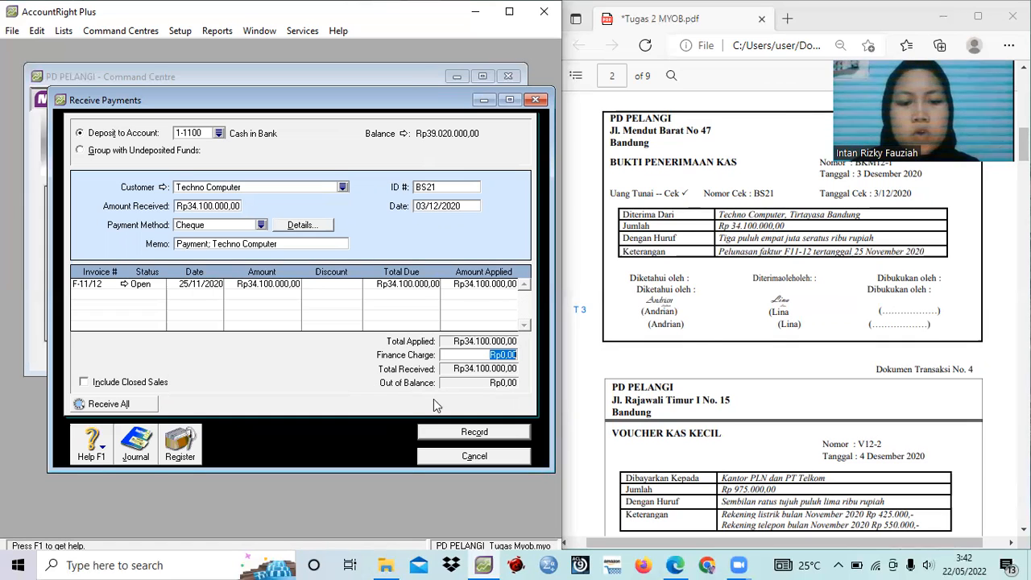
left_click(474, 432)
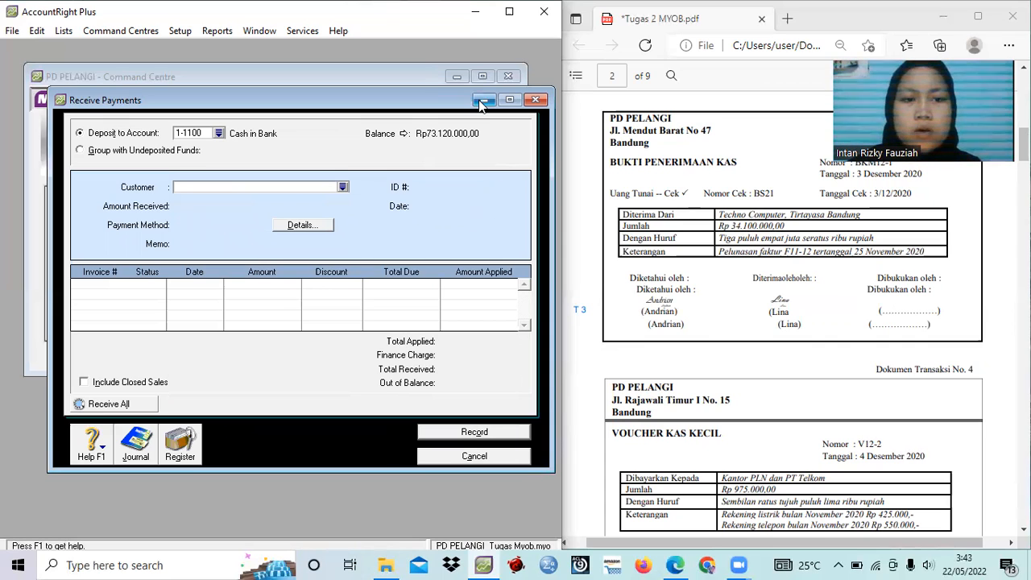
left_click(464, 456)
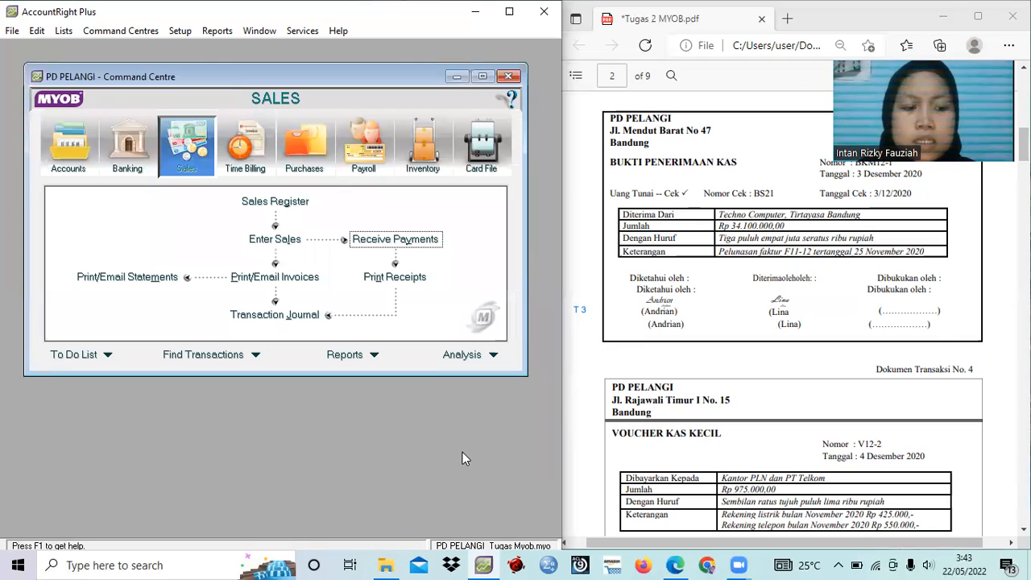
Show transaction document No. 4 in the PDF and start a Spend Money entry paid from account 1-1200 Petty Cash.
left_click(711, 467)
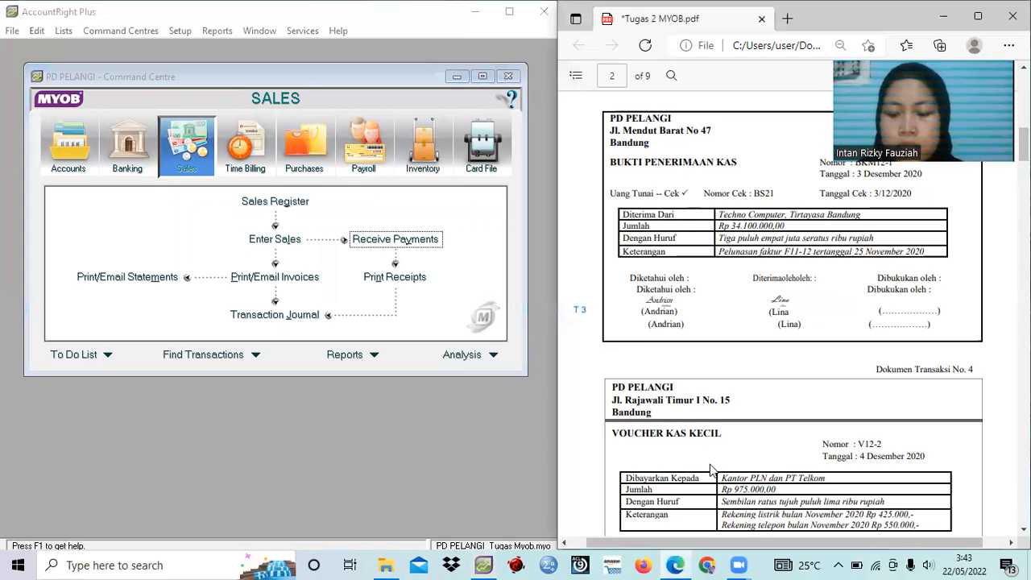
scroll(710, 464, "down", 3)
scroll(709, 471, "up", 1)
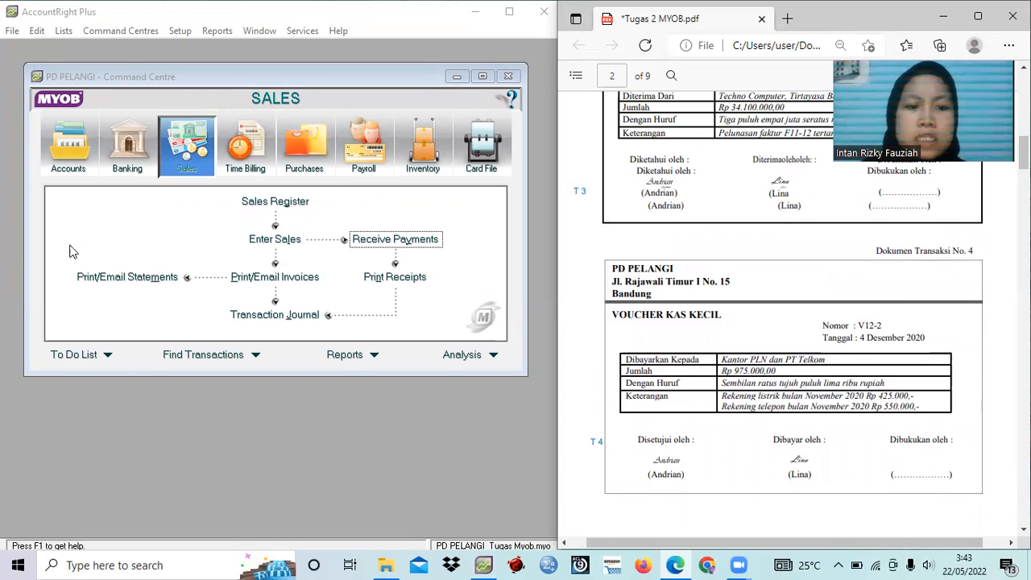
left_click(444, 376)
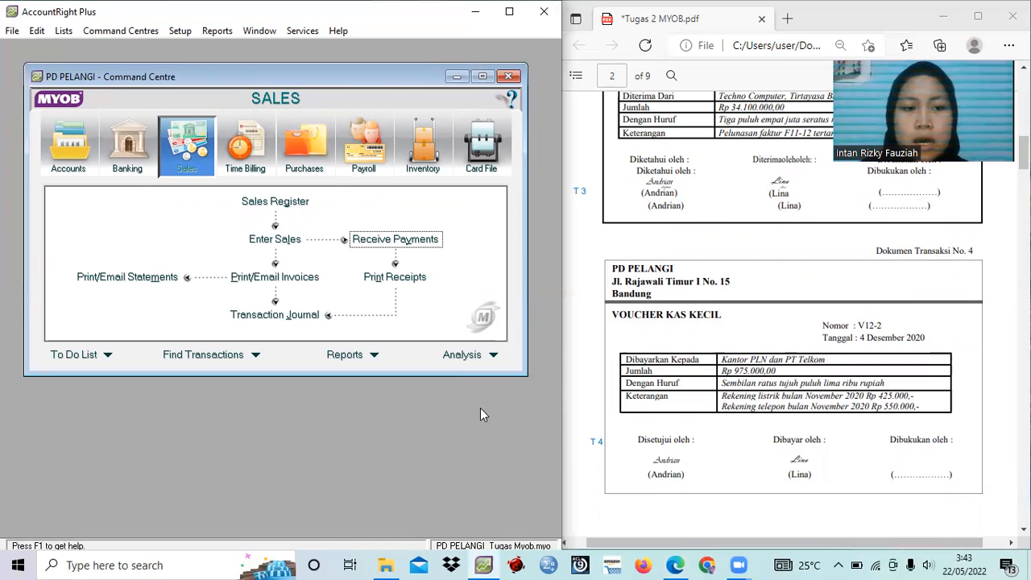
left_click(126, 166)
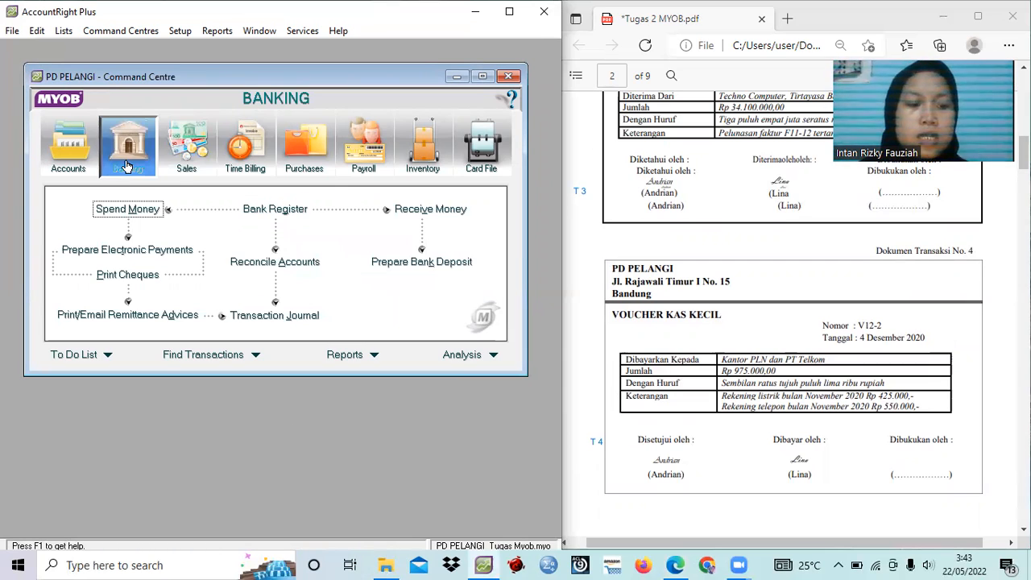
left_click(135, 210)
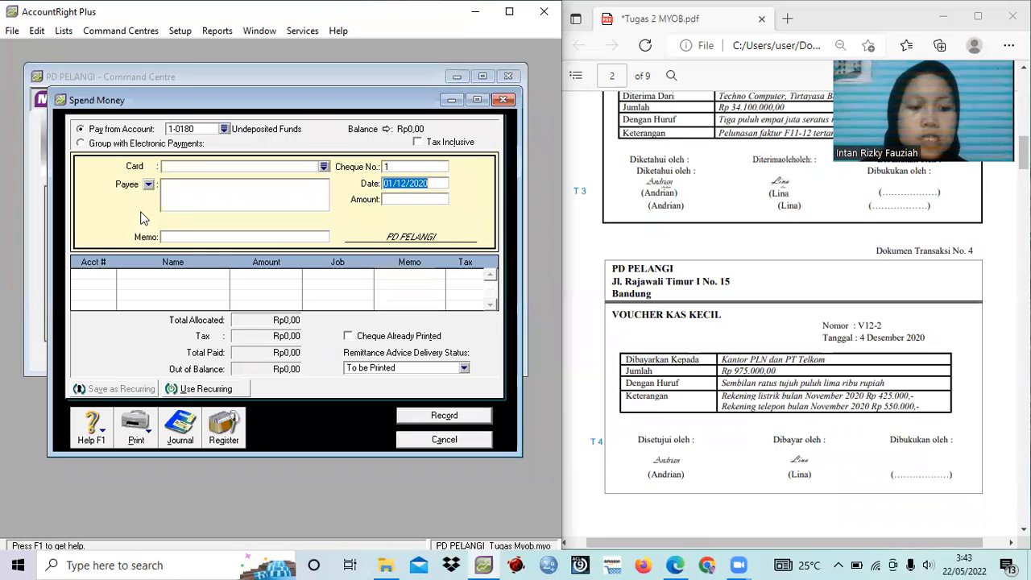
left_click(224, 130)
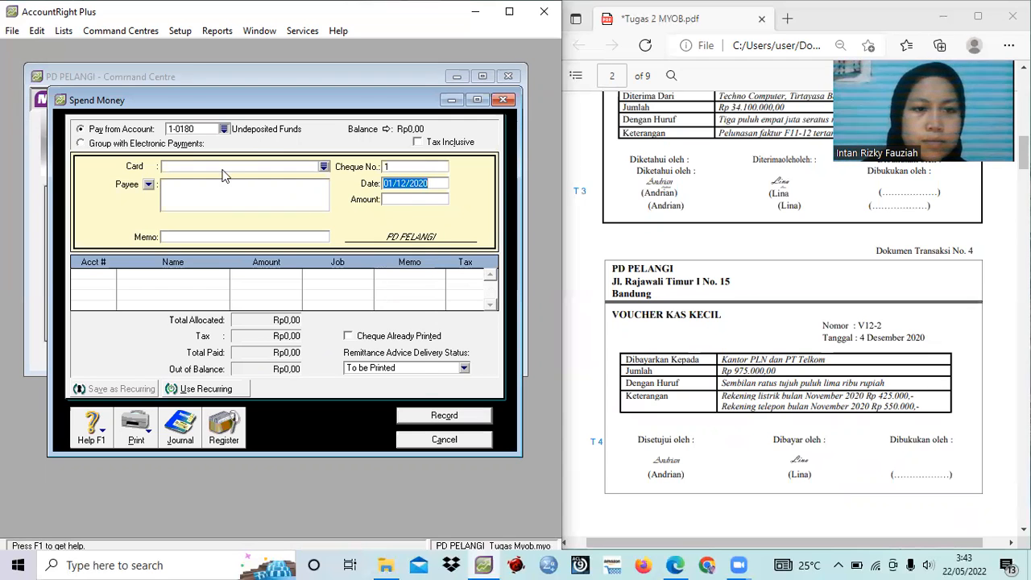
left_click(229, 238)
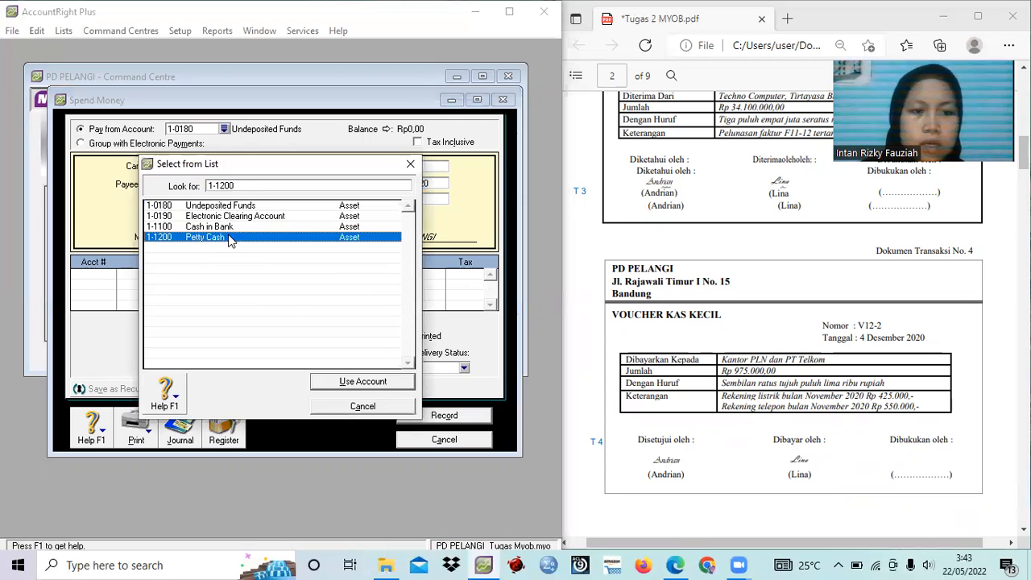
left_click(346, 382)
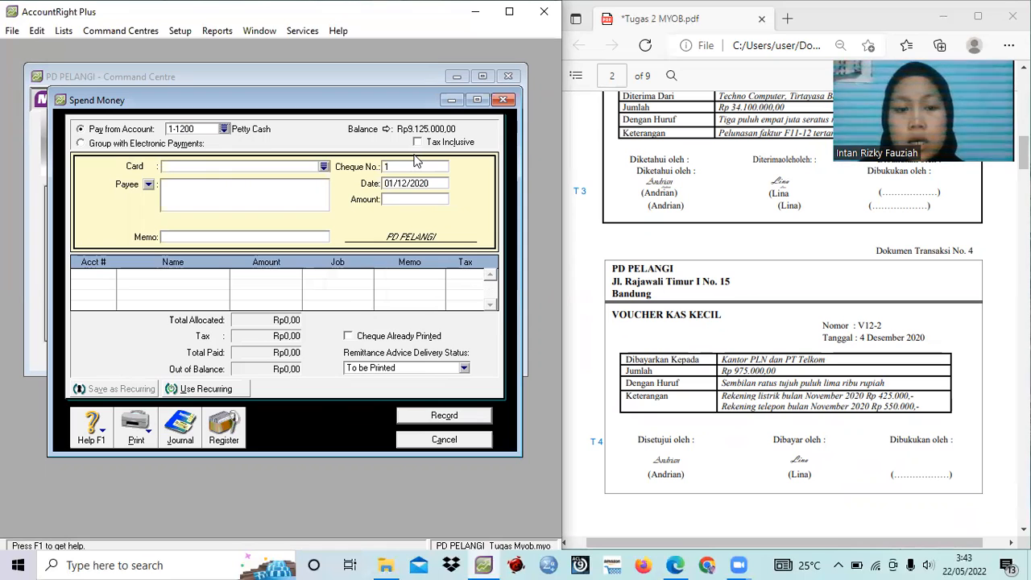
Set the cheque number of the new petty cash payment to V12-2.
left_click(407, 166)
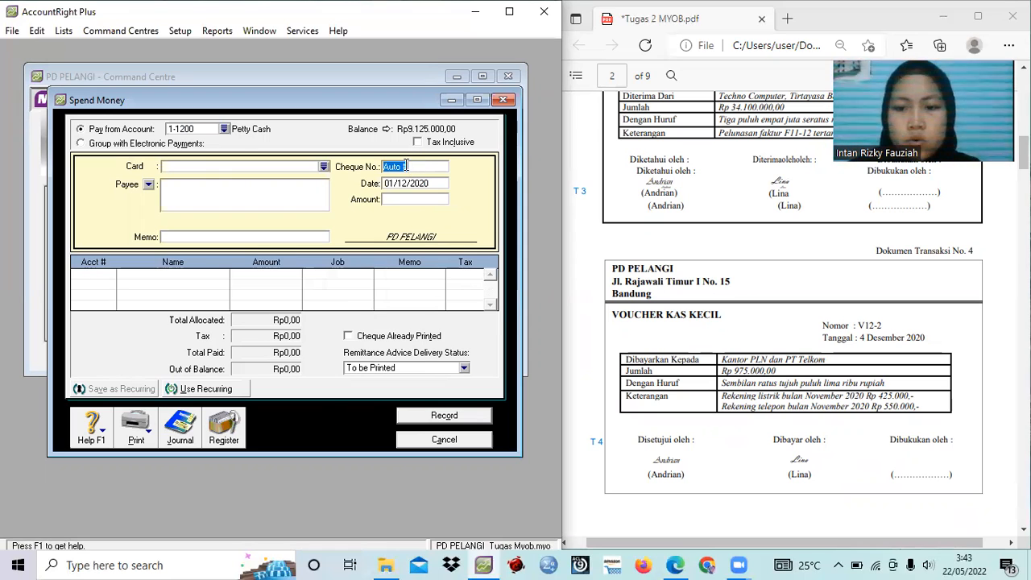
type("V12-")
key("BackSpace")
type("-2")
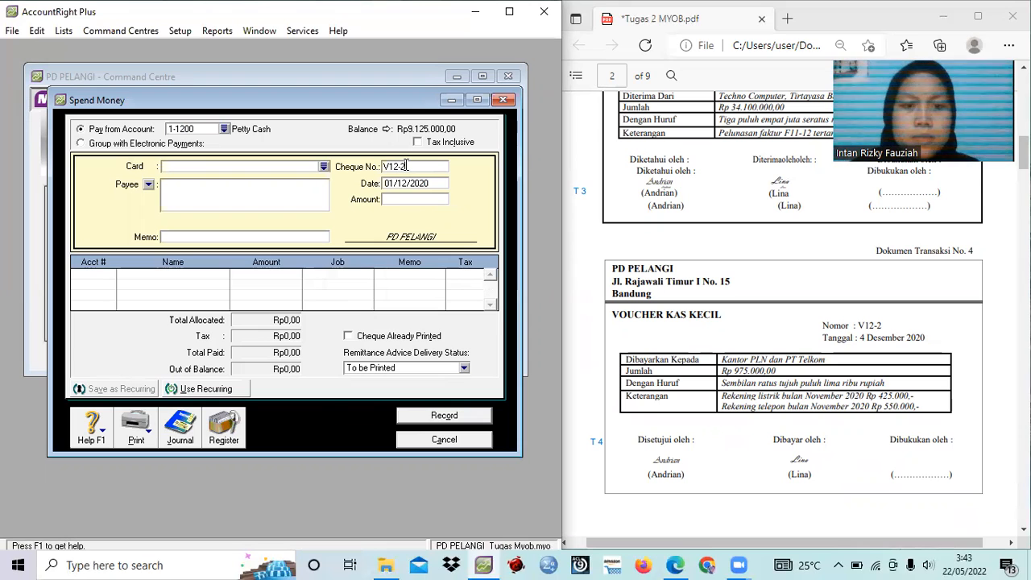
Date the petty cash payment 04/12/2020 and set its amount to Rp975.000,00.
left_click(407, 182)
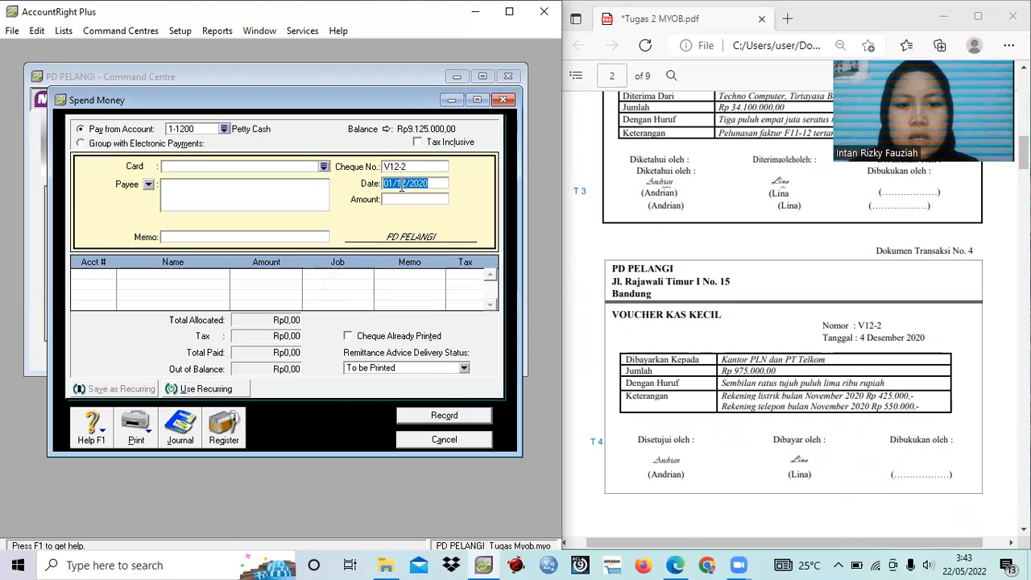
left_click(393, 182)
key("BackSpace")
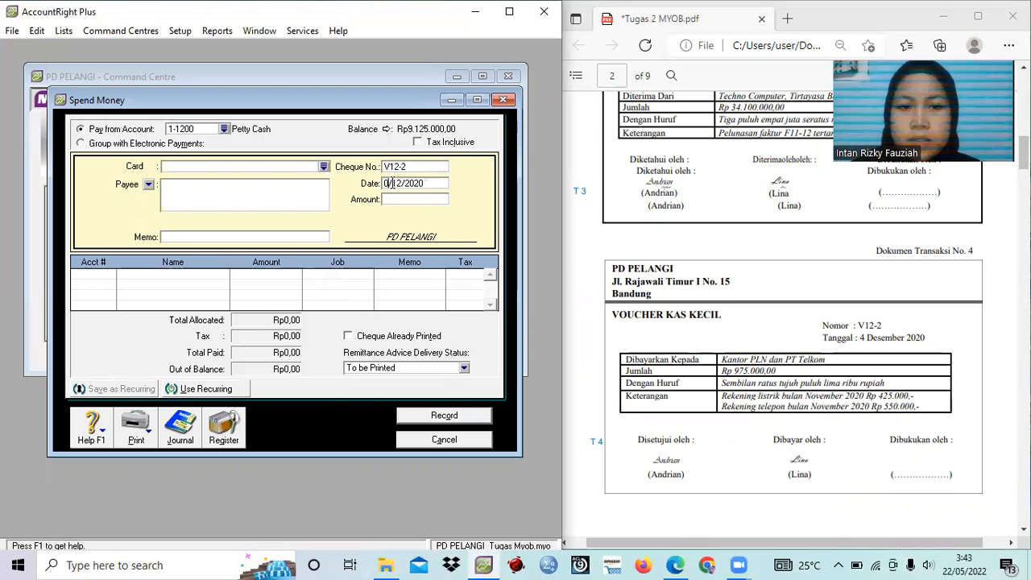
type("4")
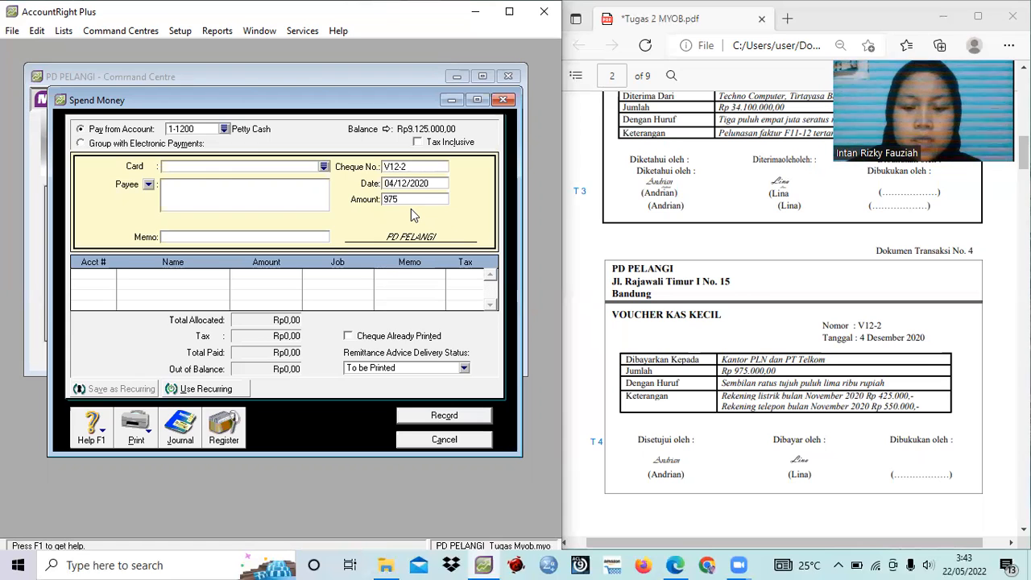
key("Tab")
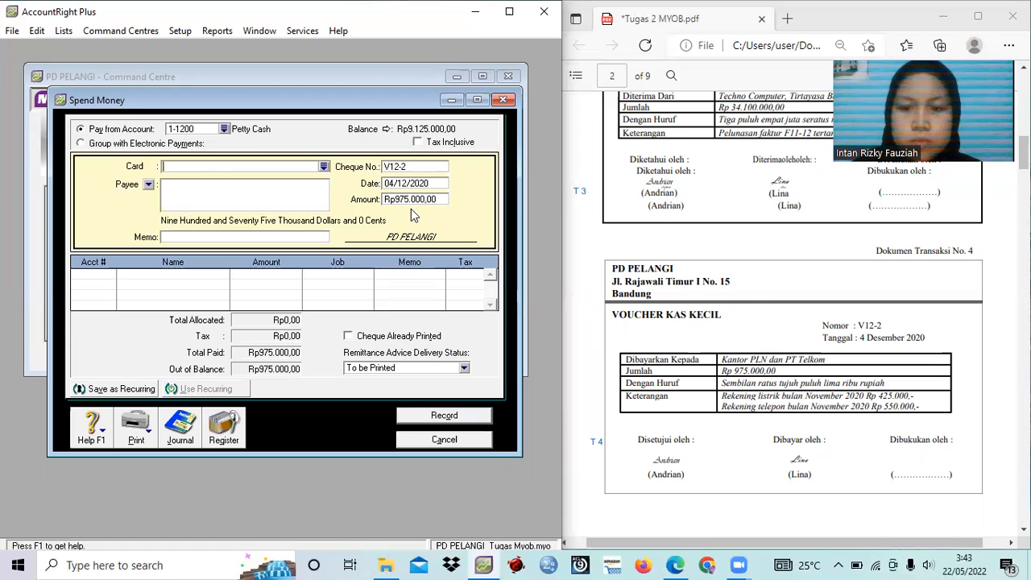
Enter the memo "Pembayaran Listrik dan Telepon November" for the petty cash payment.
left_click(257, 234)
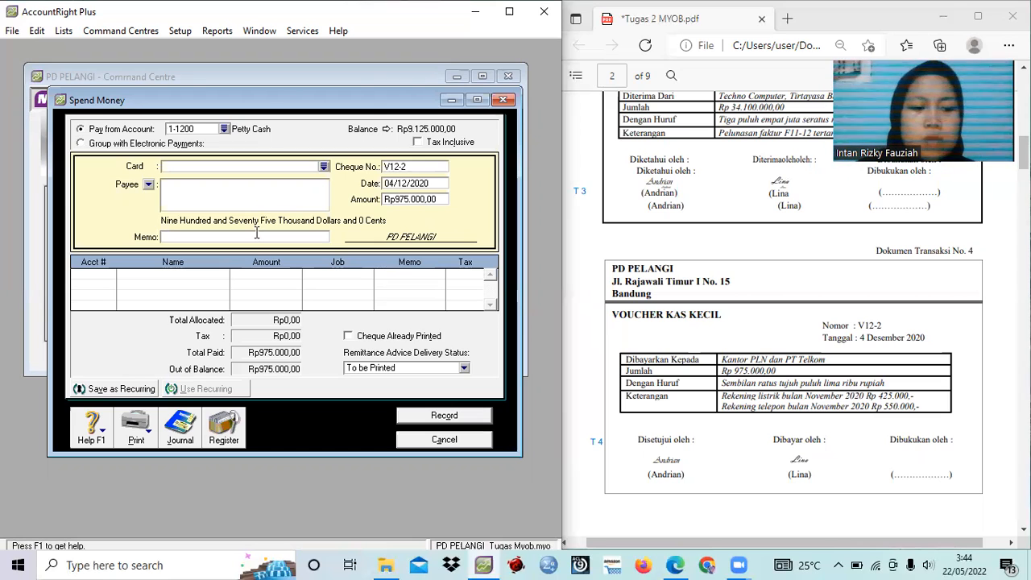
type("Pe")
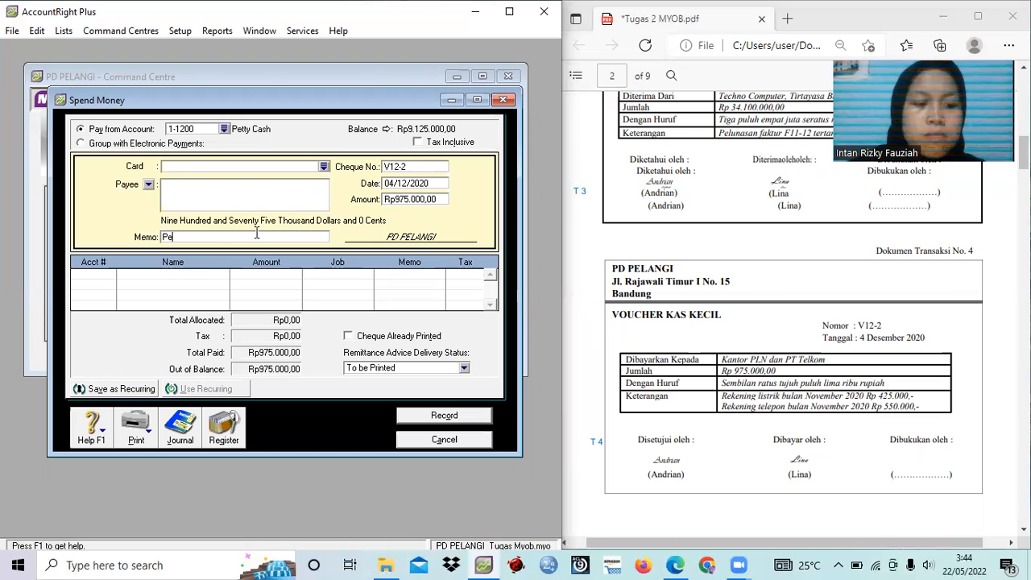
type("mbayaran ")
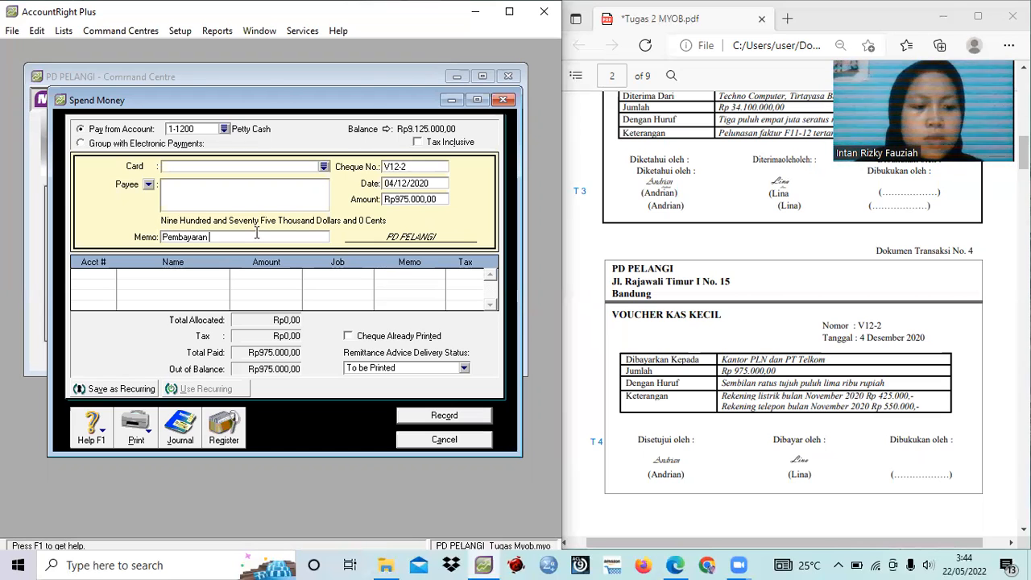
type("Listrik ")
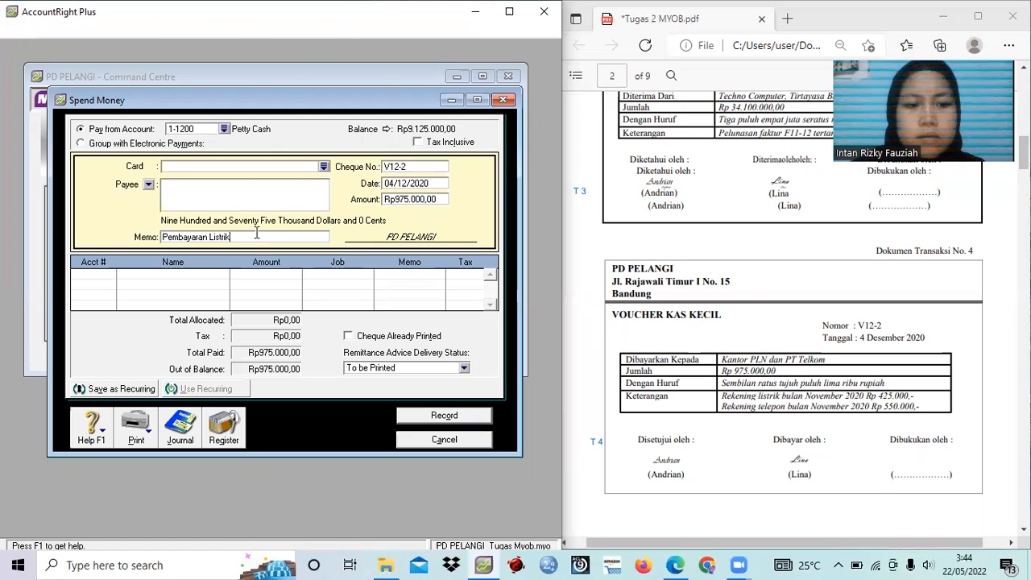
type("dan t")
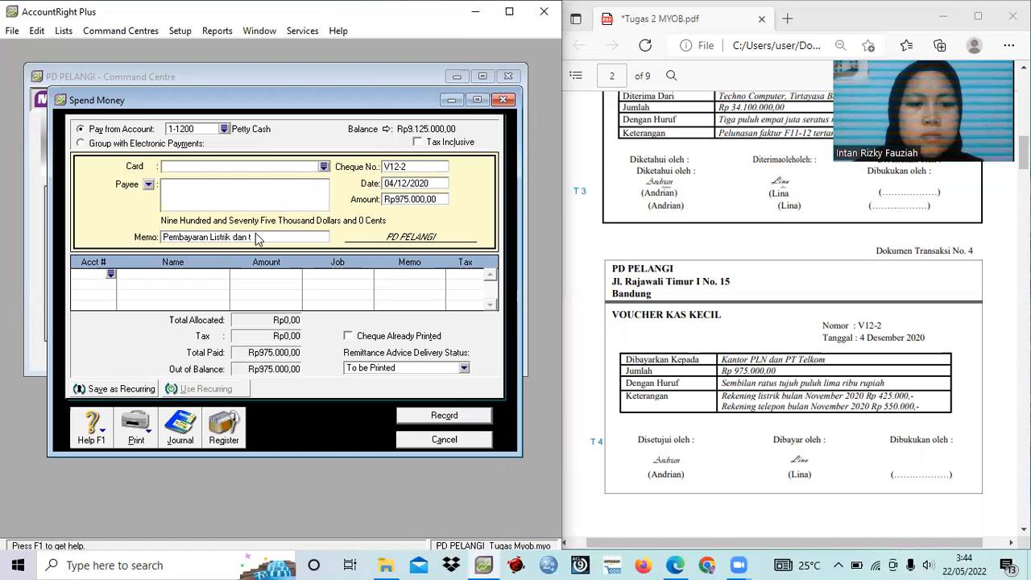
left_click(256, 236)
left_click(256, 234)
type("Te")
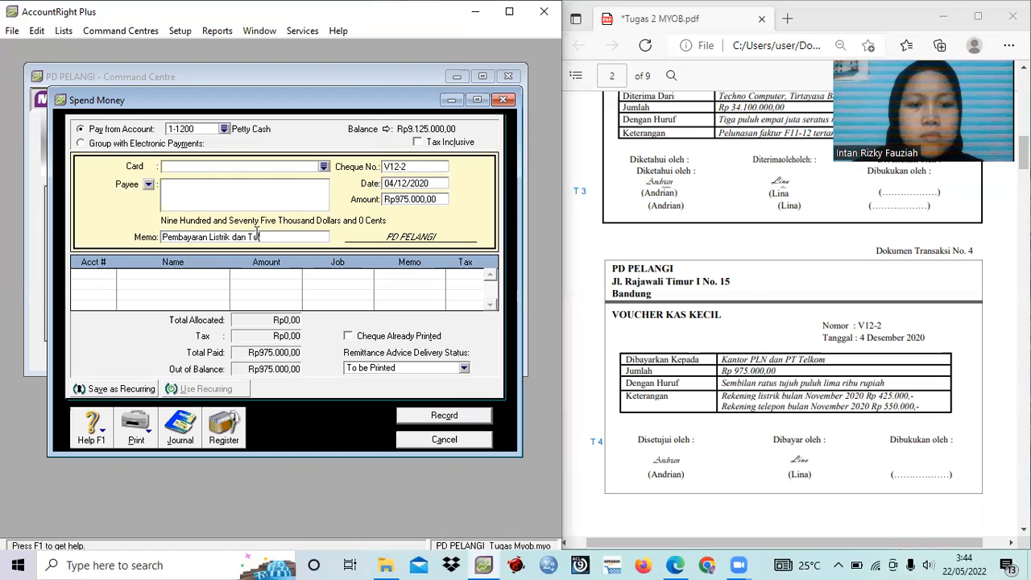
type("lepon ")
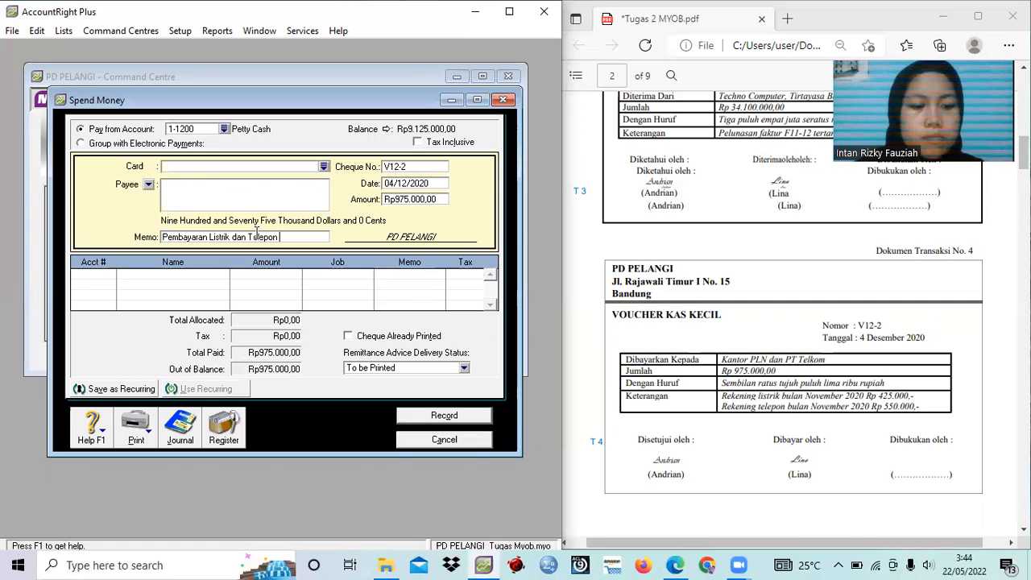
type("Nove")
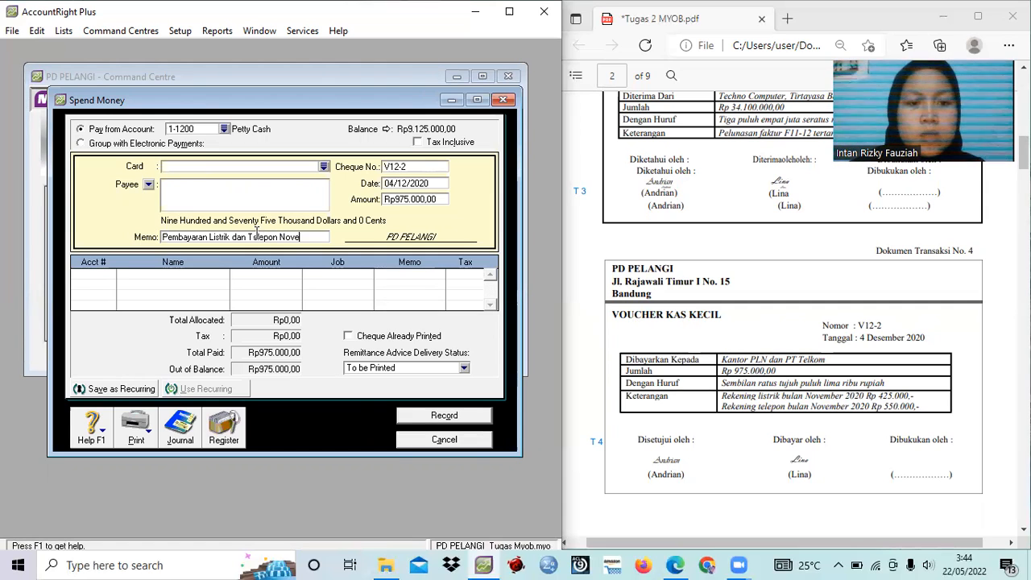
type("mb")
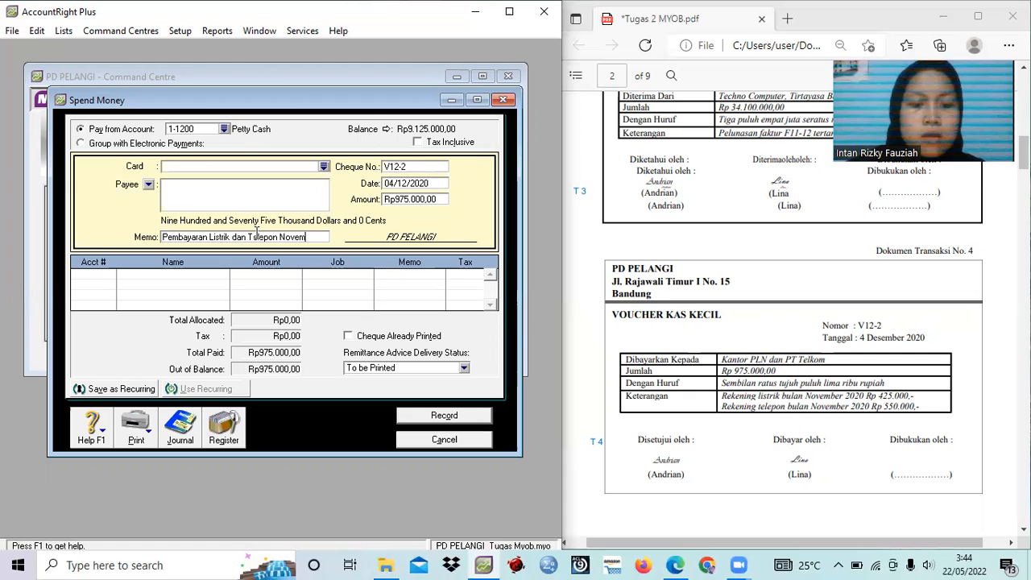
type("er")
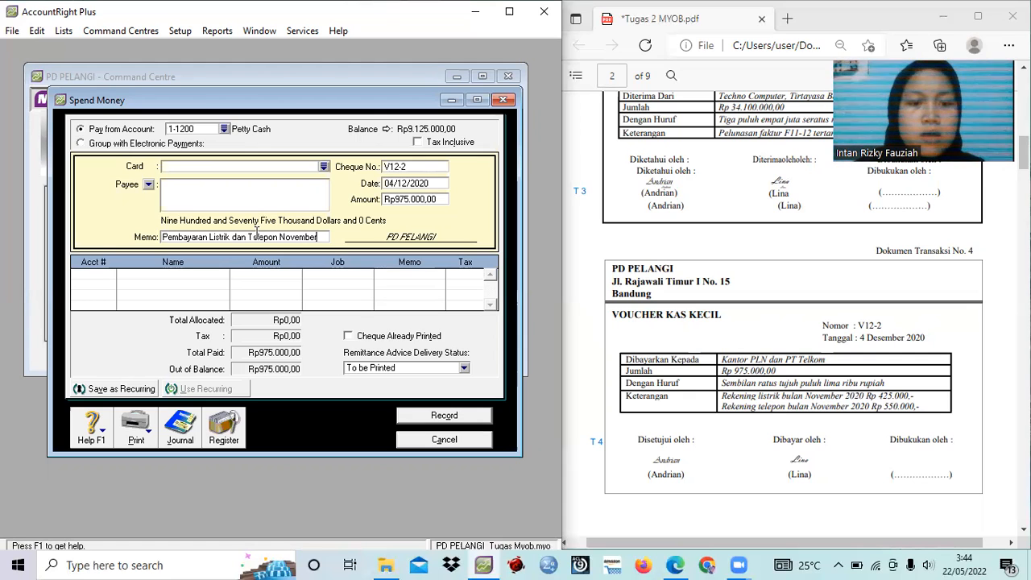
Allocate the full payment to account 2-1200 Expense Payable, then record it and close the form.
left_click(95, 277)
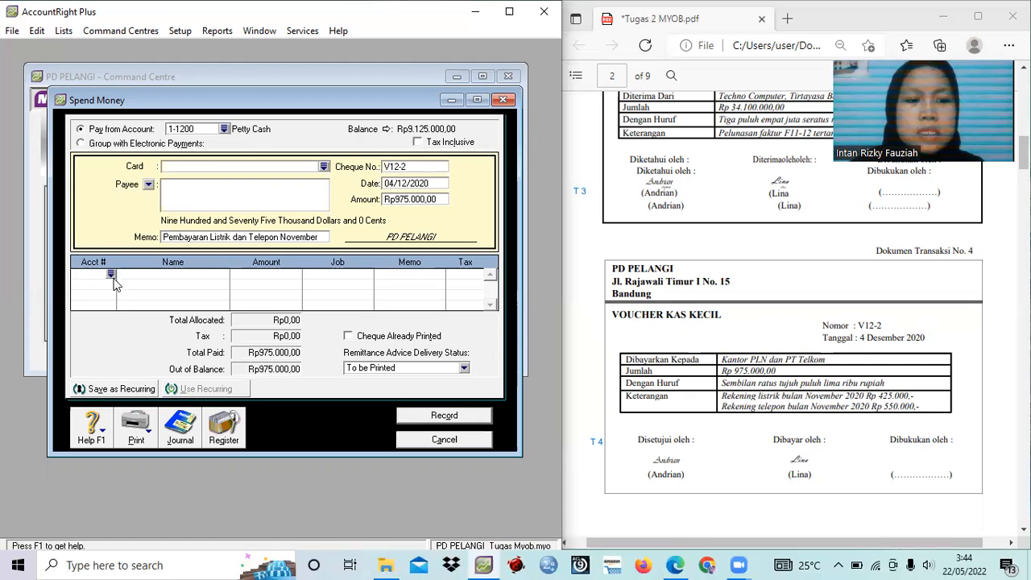
type("6")
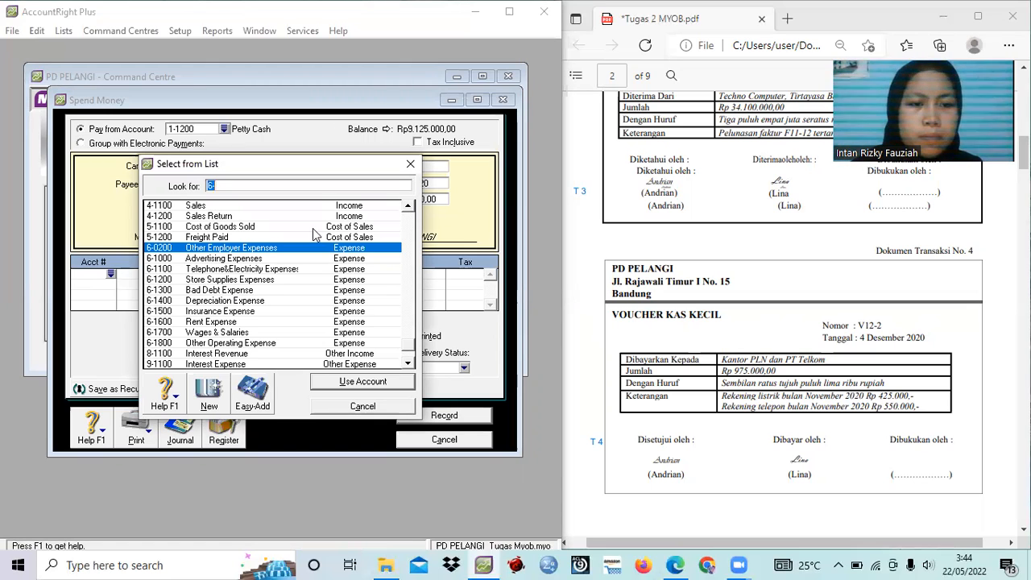
left_click(408, 229)
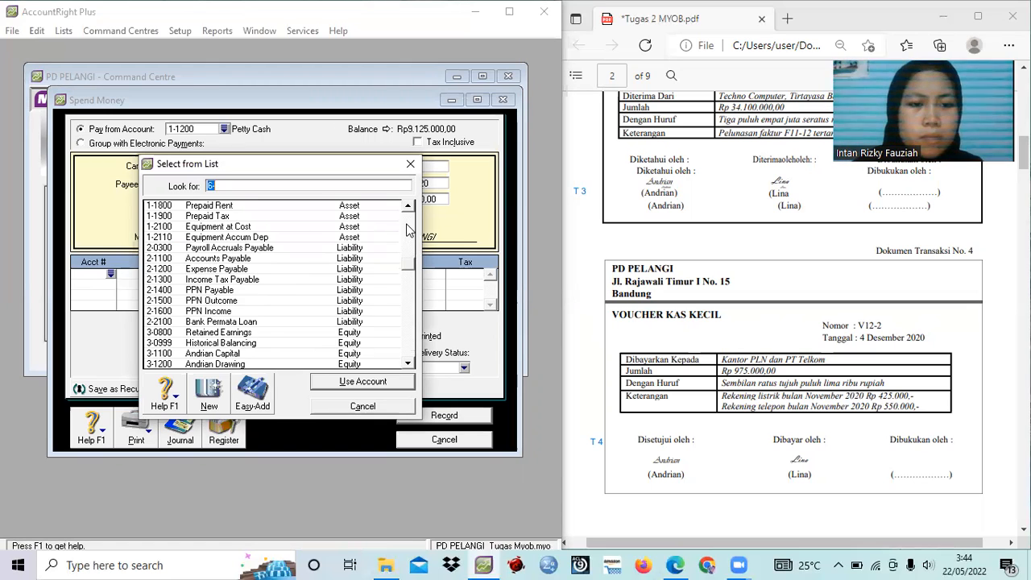
left_click(236, 270)
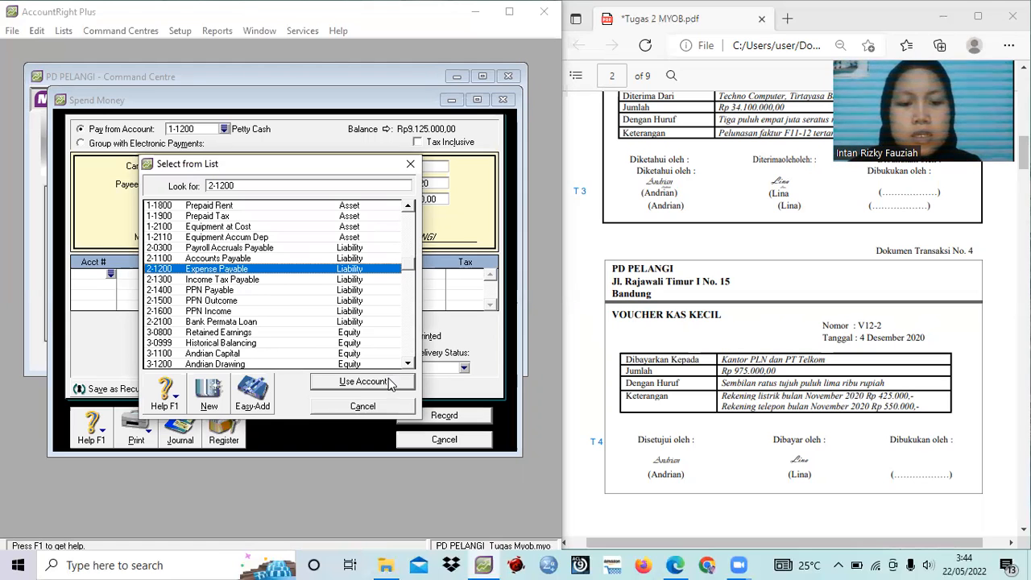
left_click(364, 383)
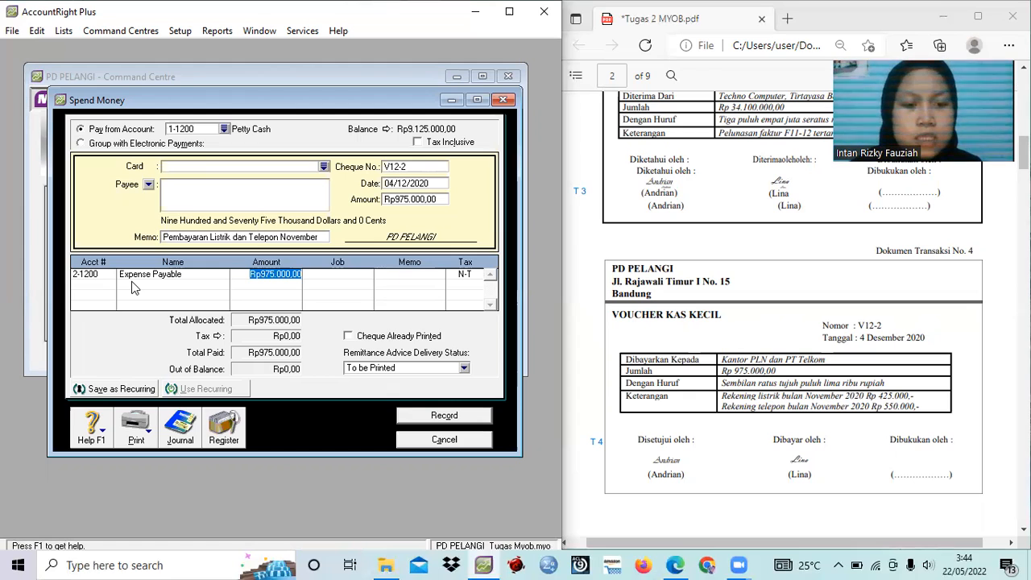
key("Tab")
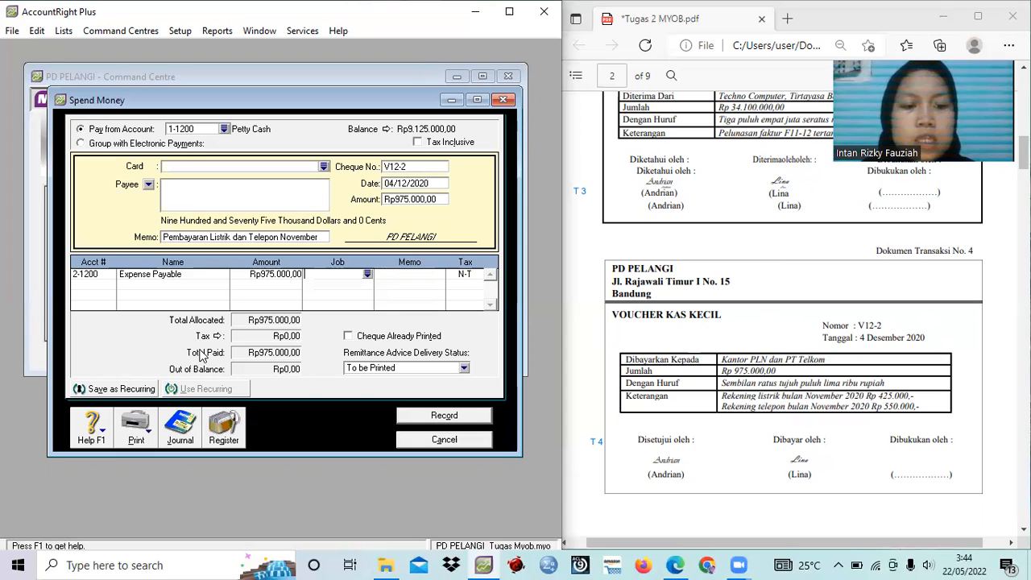
left_click(442, 416)
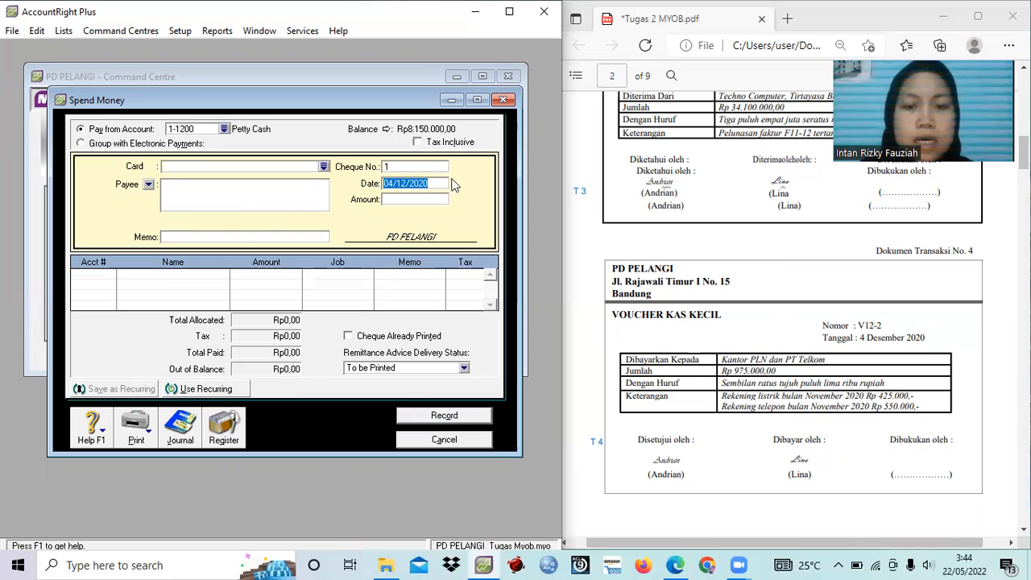
left_click(437, 441)
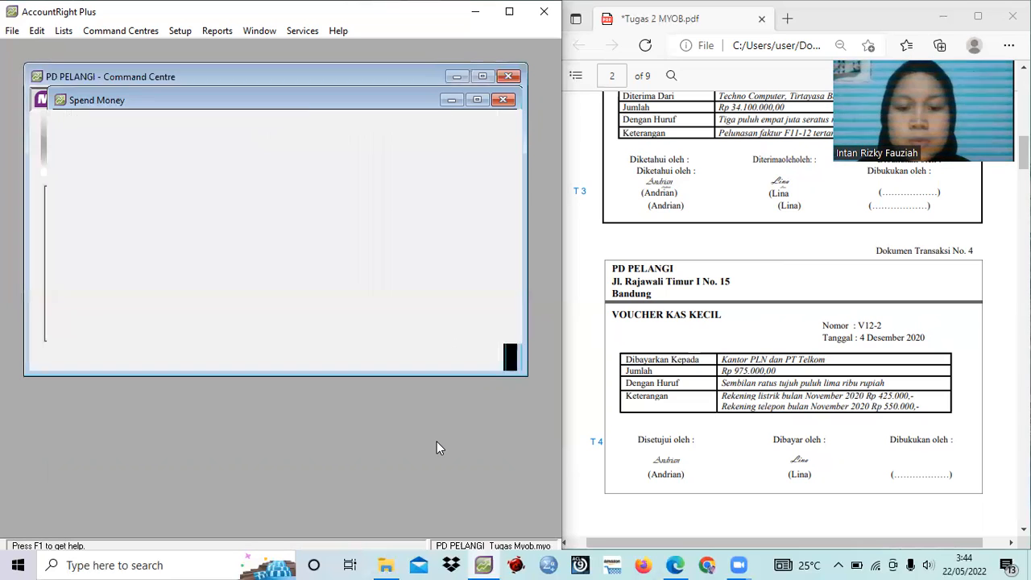
Show transaction document No. 5 in the PDF and start a new sales invoice.
left_click(597, 421)
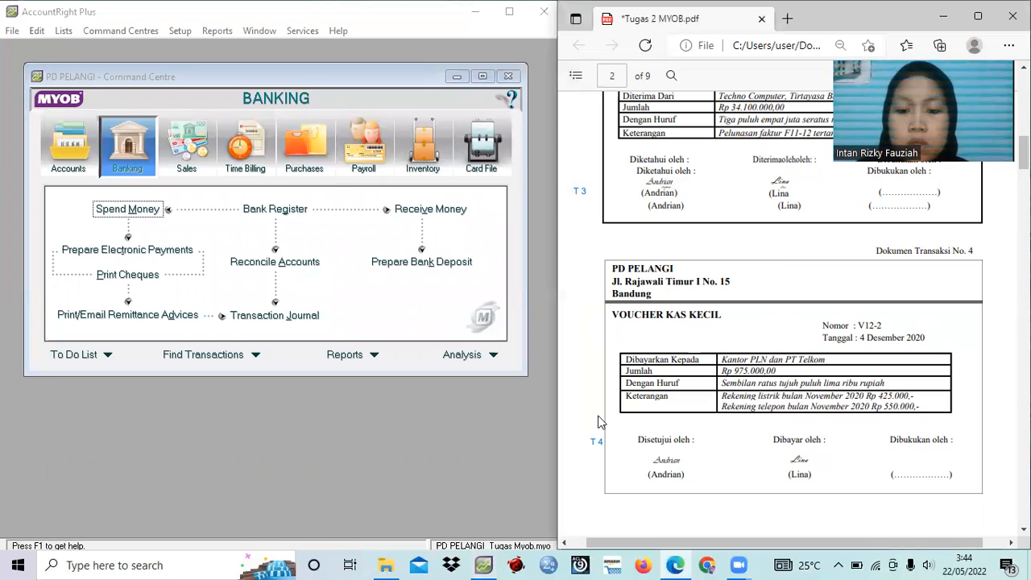
scroll(598, 420, "down", 3)
scroll(598, 420, "down", 3)
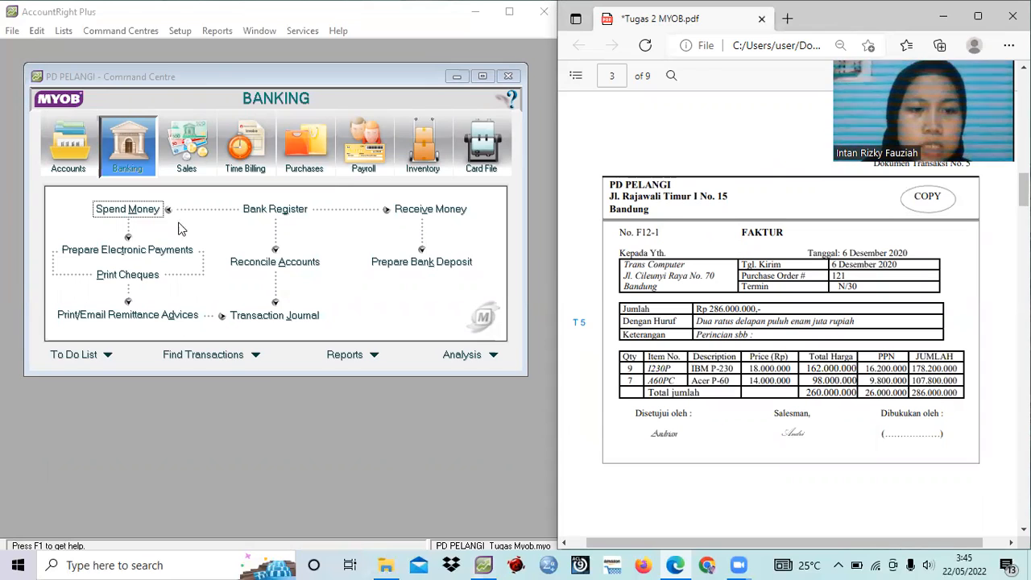
left_click(187, 169)
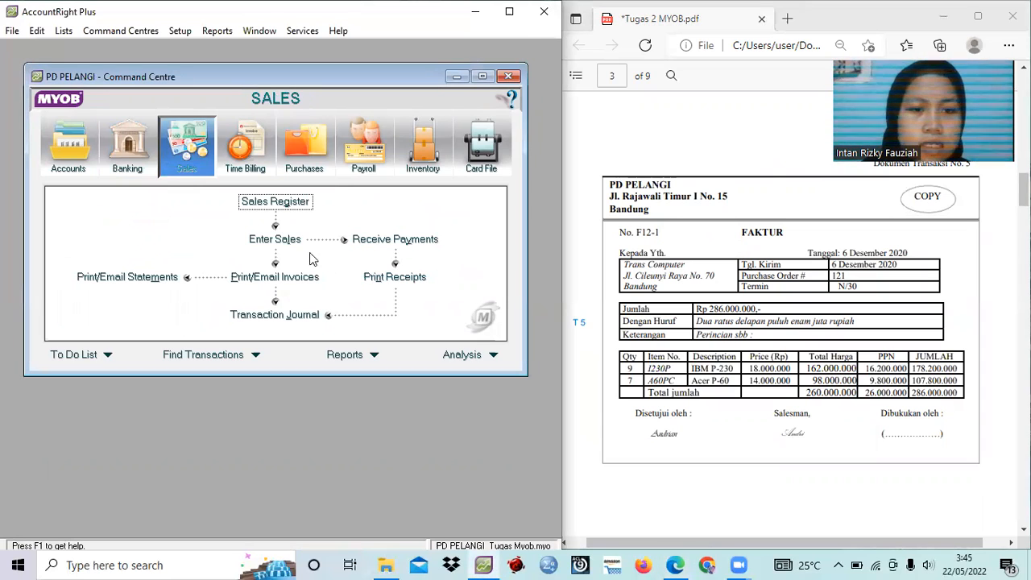
left_click(286, 242)
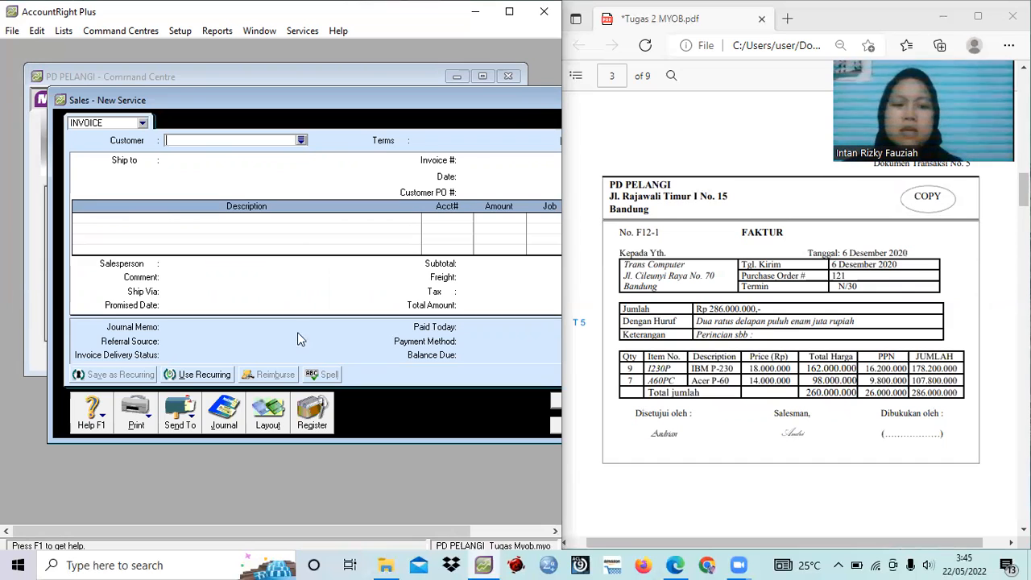
Change the new sales invoice to the Item layout.
left_click(269, 414)
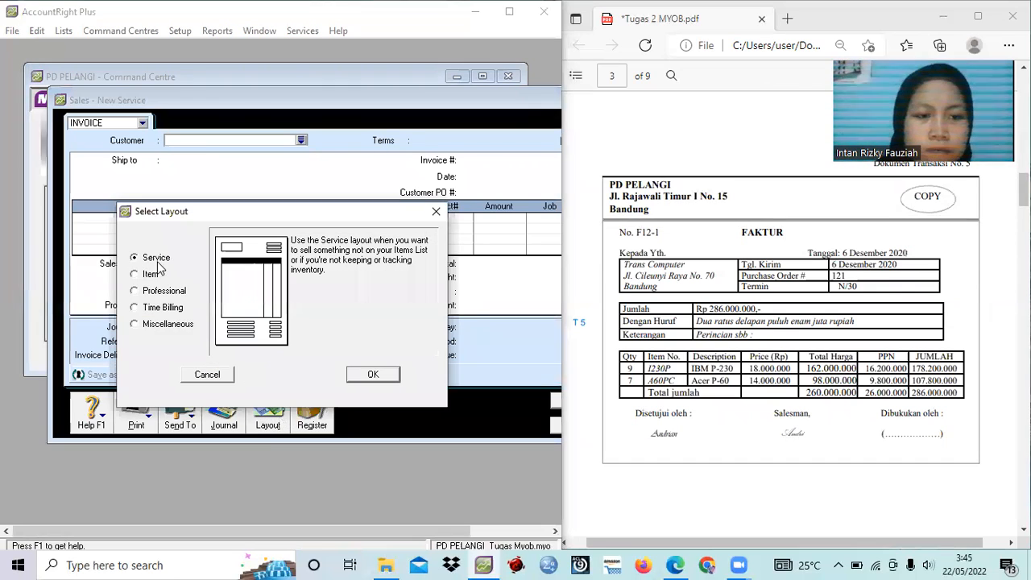
left_click(135, 274)
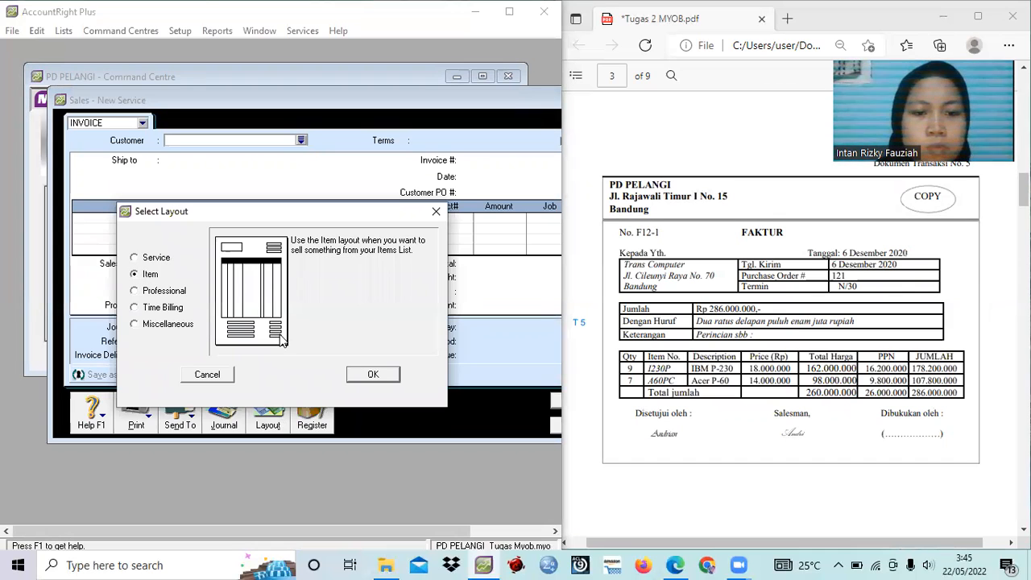
left_click(373, 375)
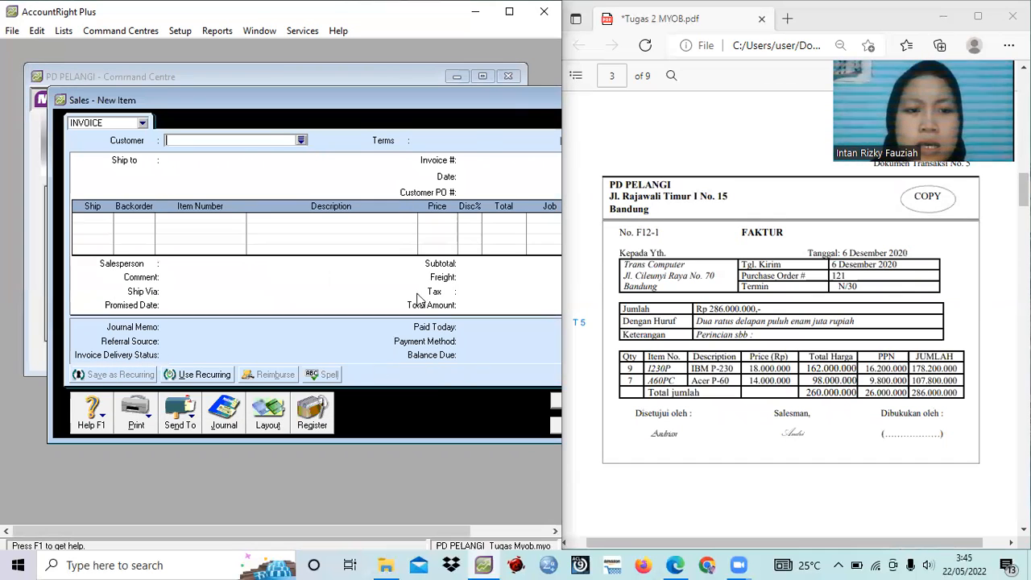
Select Mega Computer as the invoice's customer and turn off tax-inclusive amounts.
left_click(301, 140)
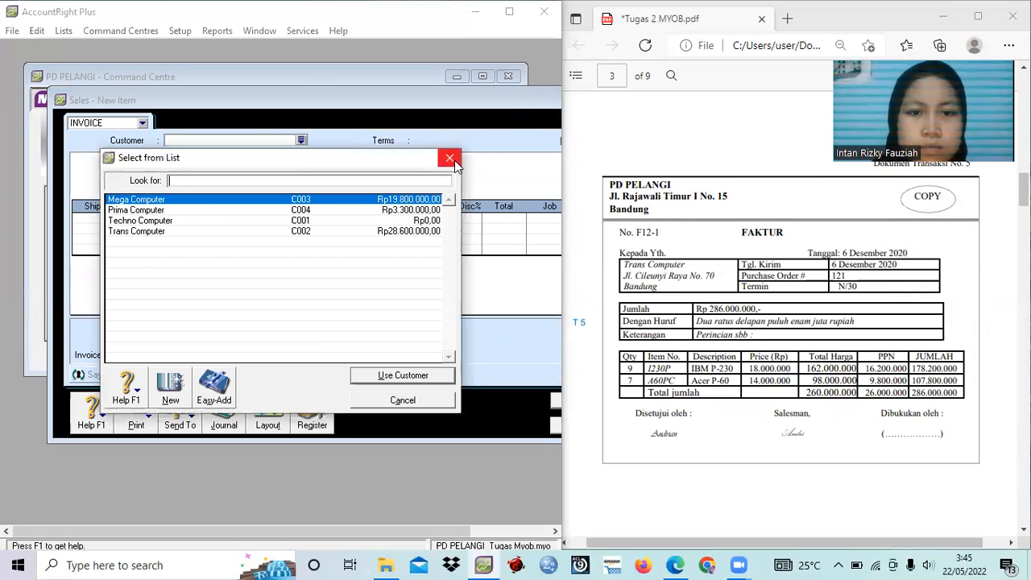
key("Return")
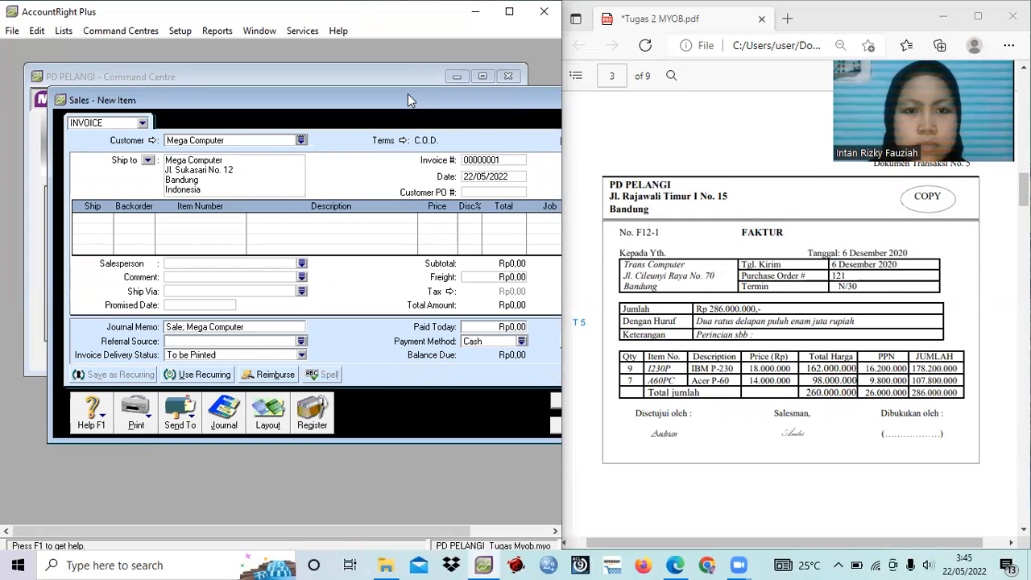
left_click_drag(408, 97, 347, 95)
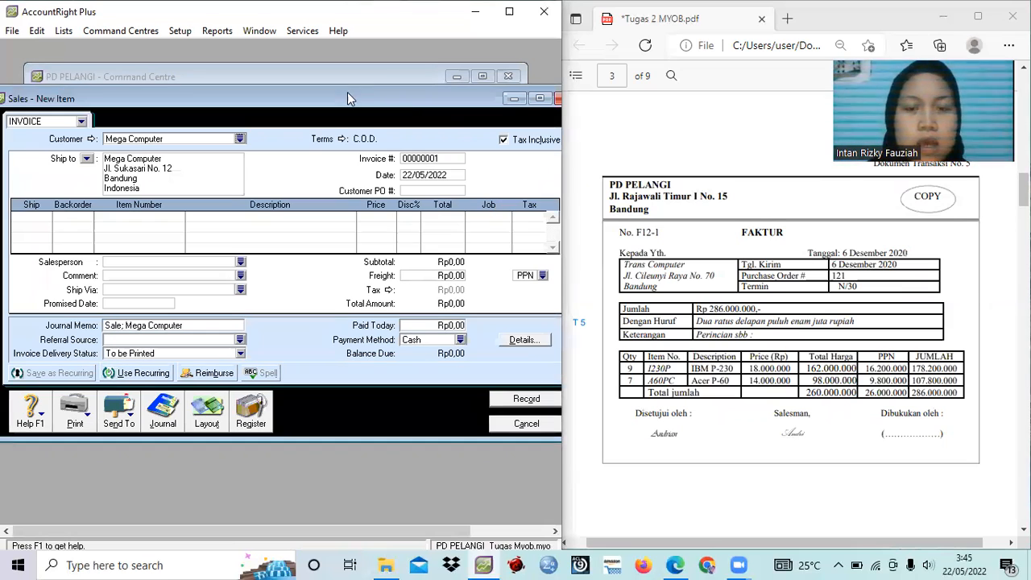
left_click(504, 139)
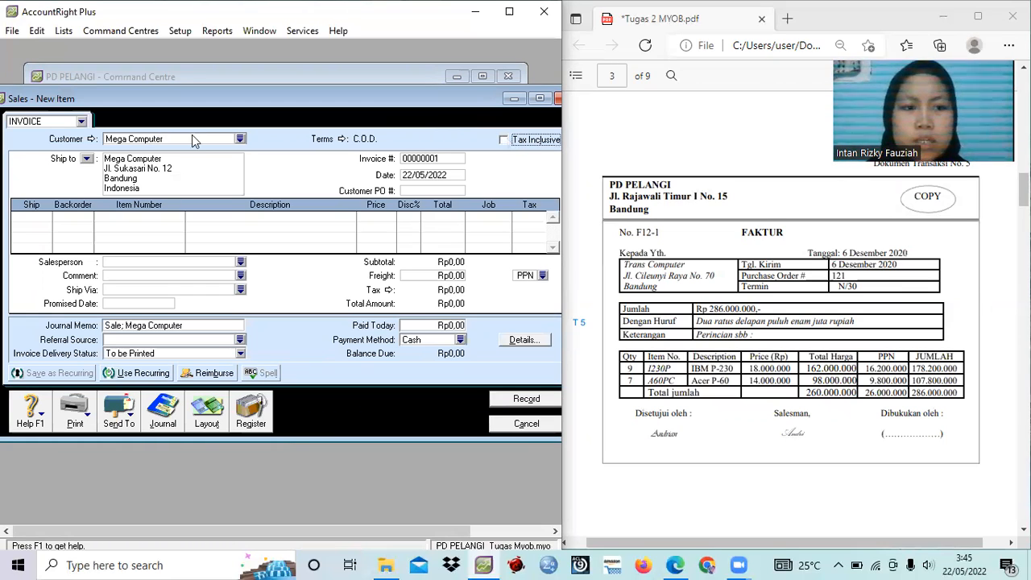
Change the invoice's customer to Trans Computer.
left_click(240, 140)
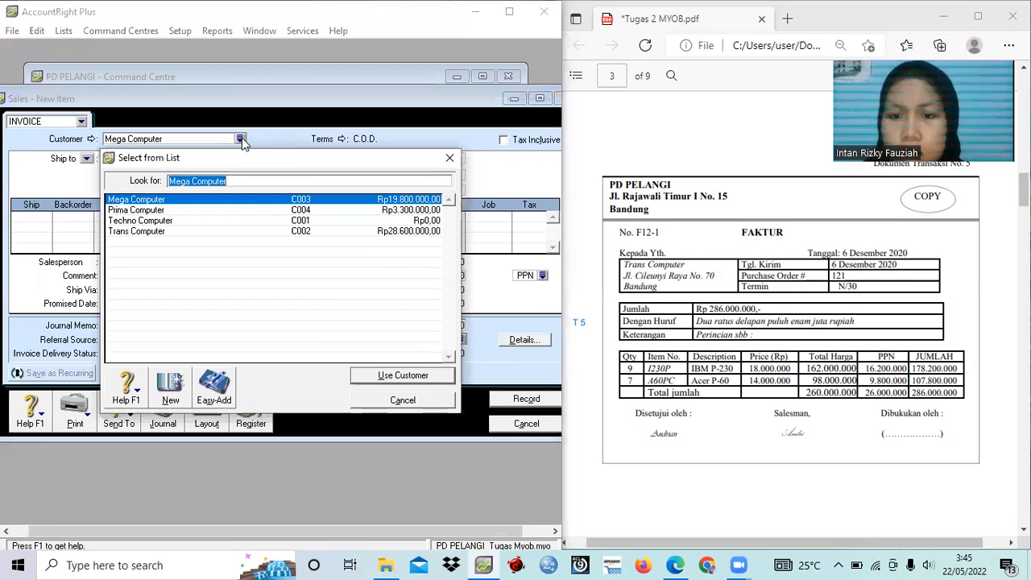
left_click(366, 338)
left_click(399, 378)
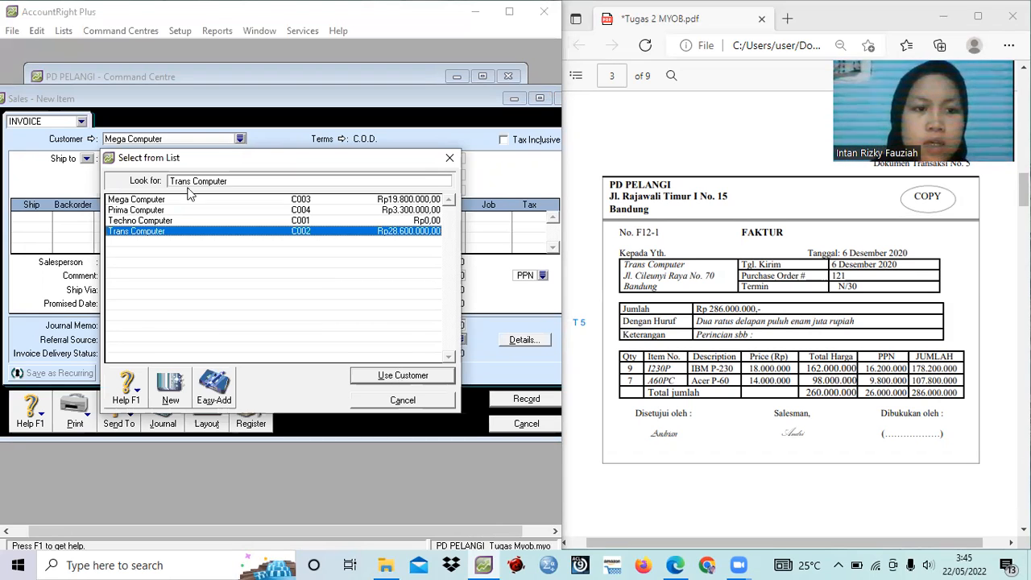
left_click(433, 161)
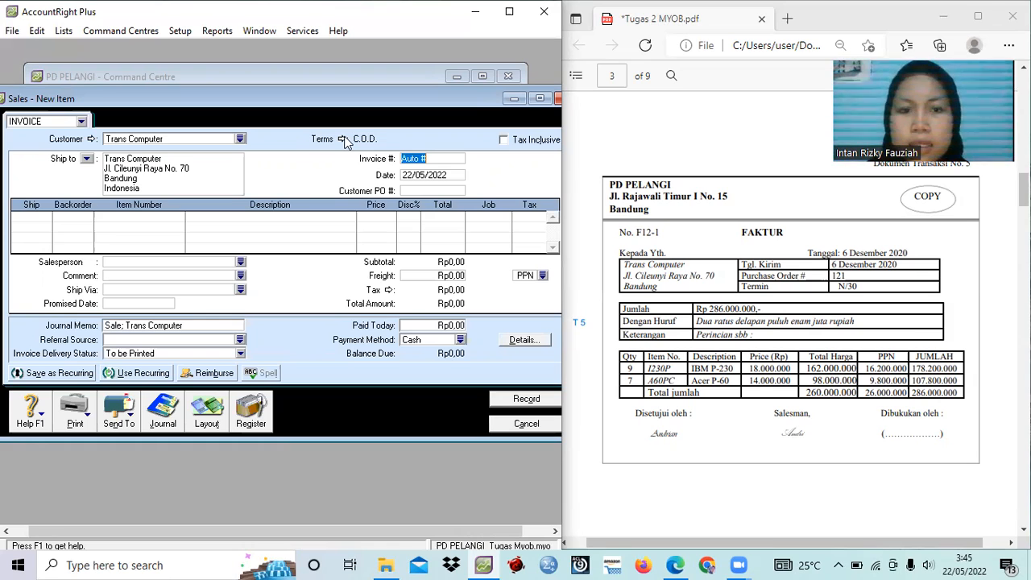
Set the invoice's credit terms to payment in a given number of days, with 30 balance due days.
left_click(343, 139)
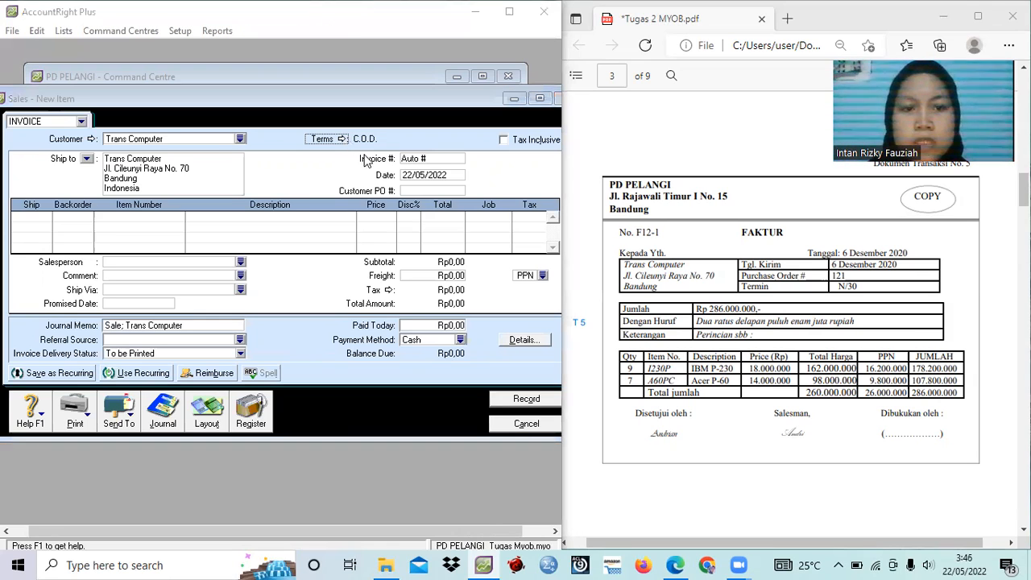
left_click(403, 185)
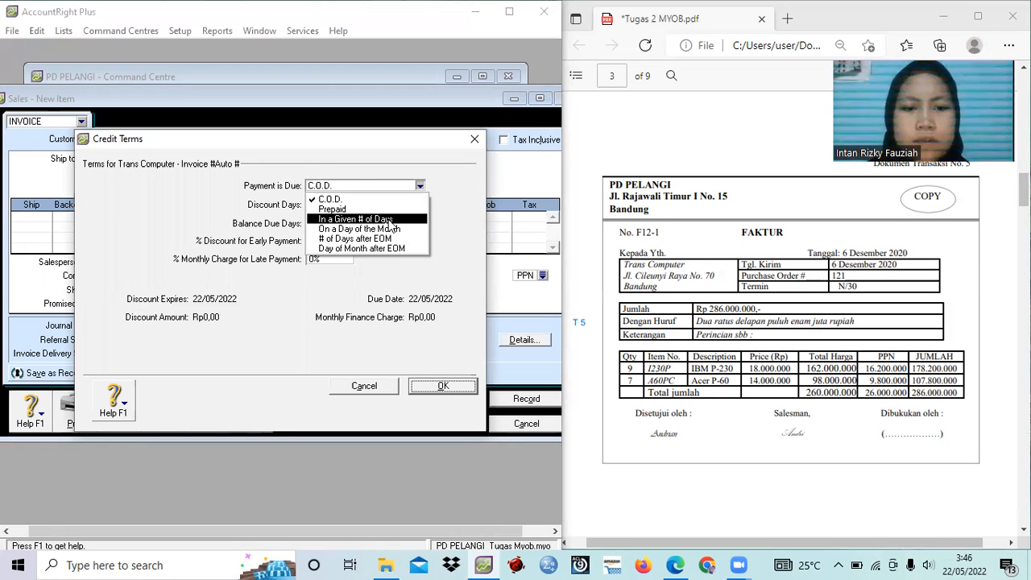
left_click(318, 220)
left_click(318, 222)
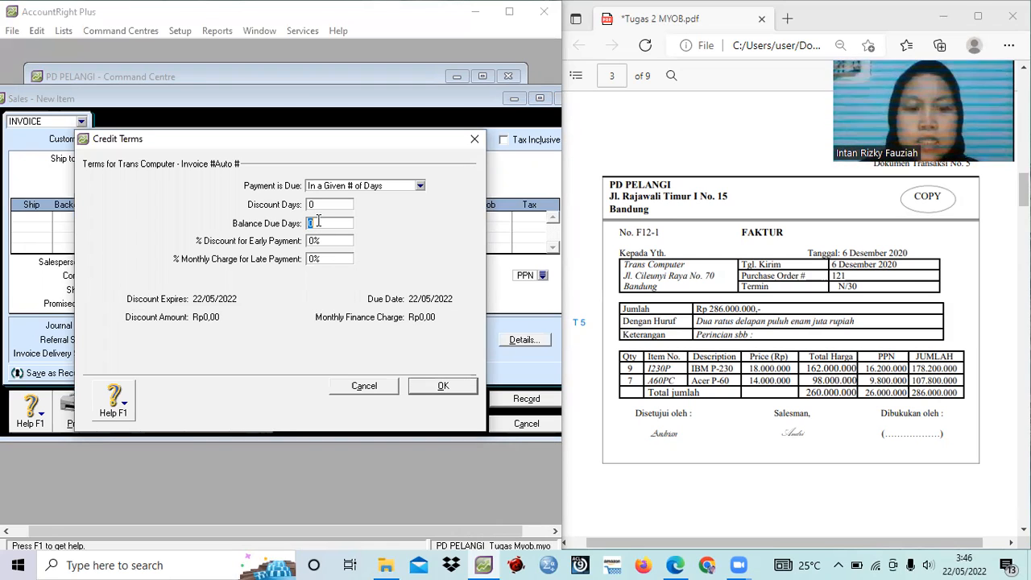
type("30")
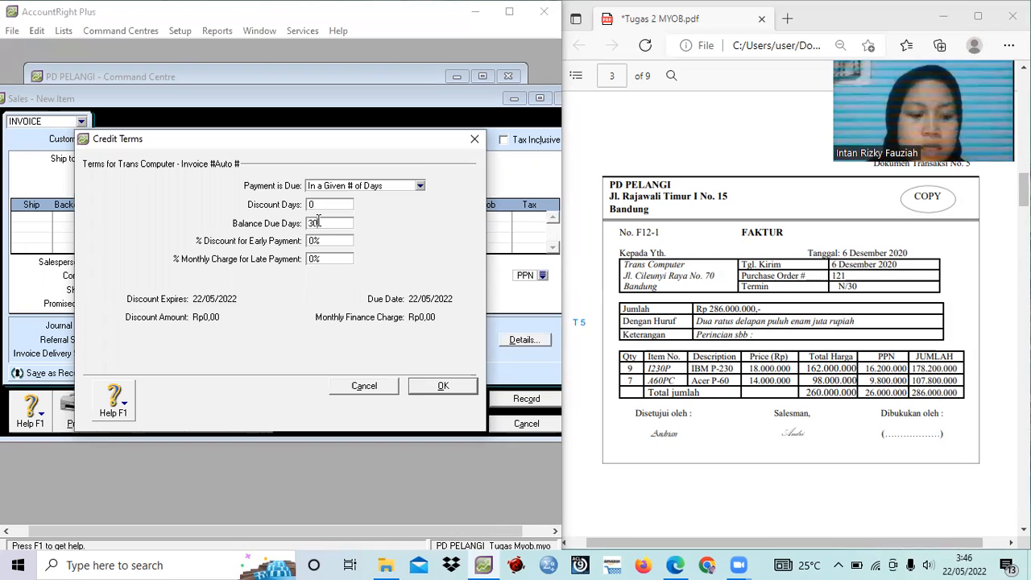
left_click(442, 387)
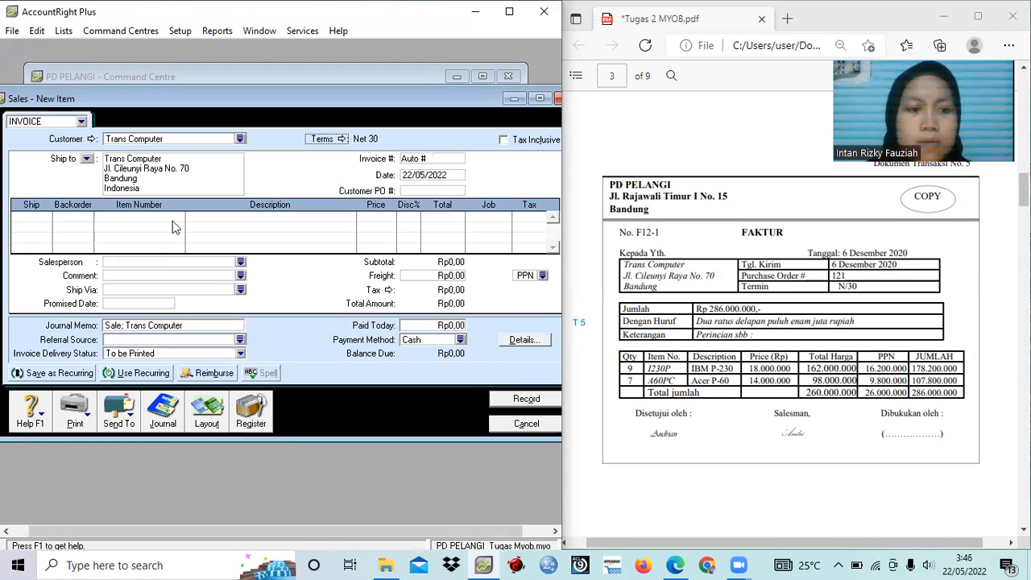
Enter F12-1 as the invoice number and 06/12/2020 as the invoice date.
left_click(422, 161)
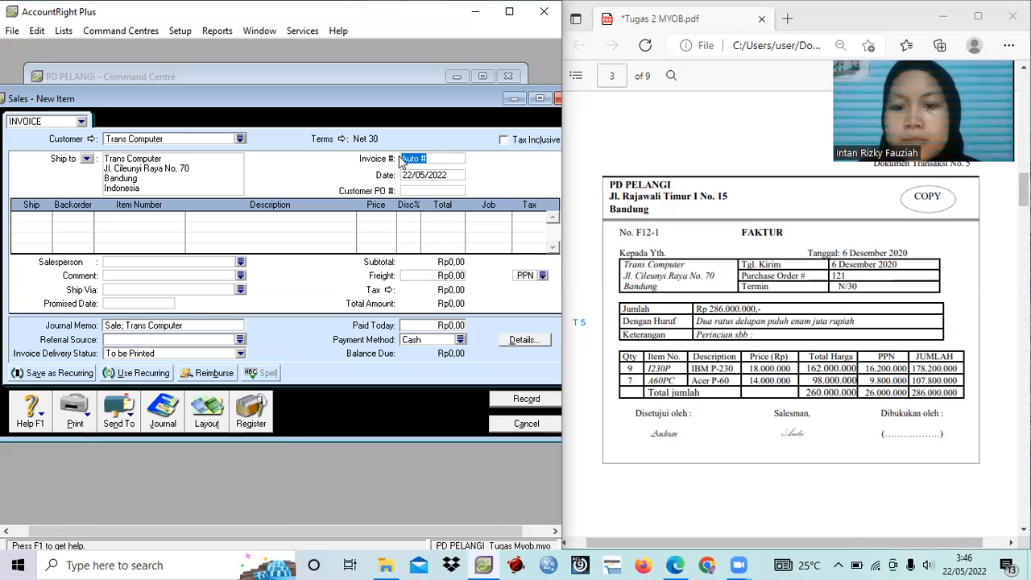
type("F12")
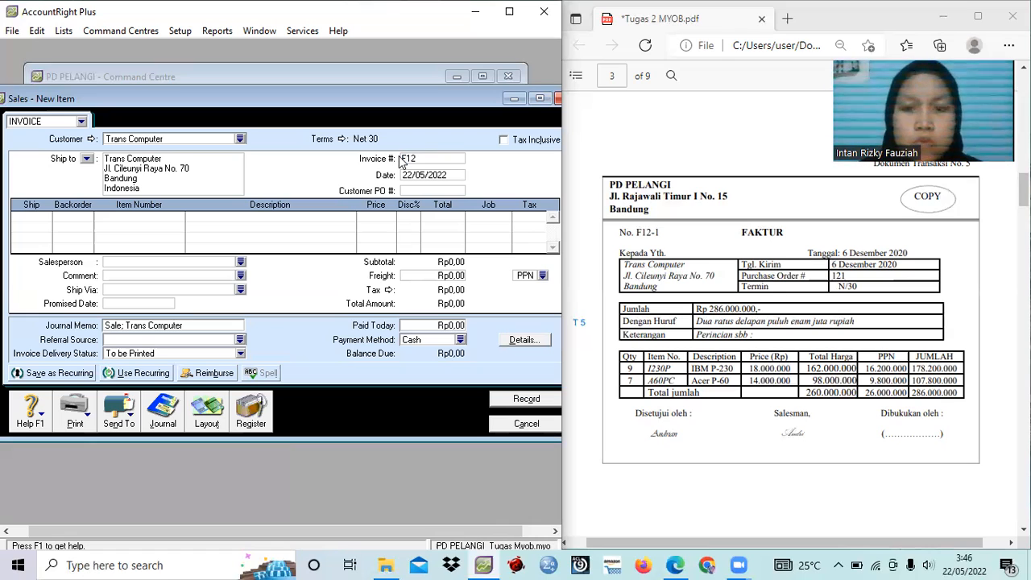
type("-1")
key("Tab")
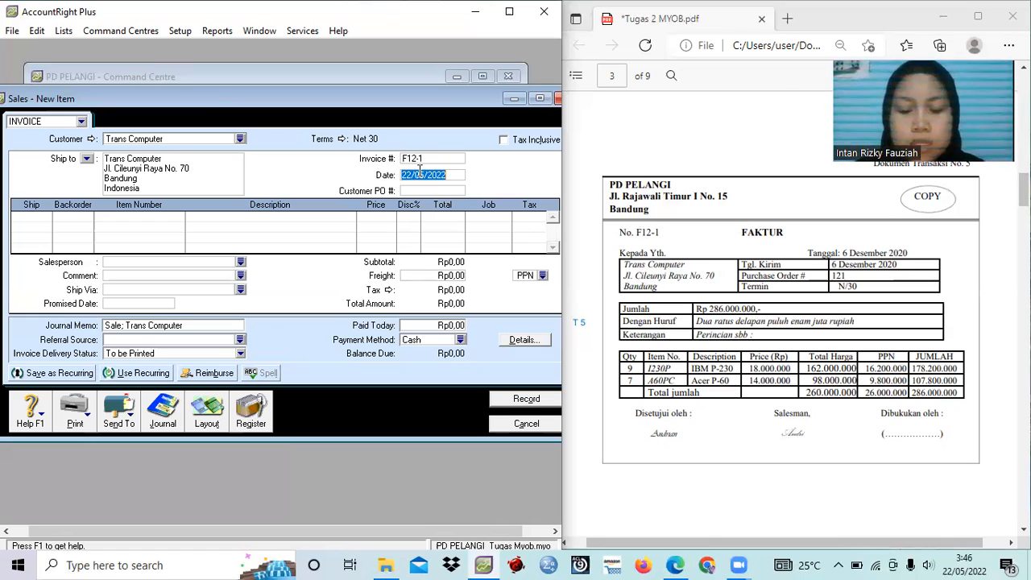
type("06/12/2020")
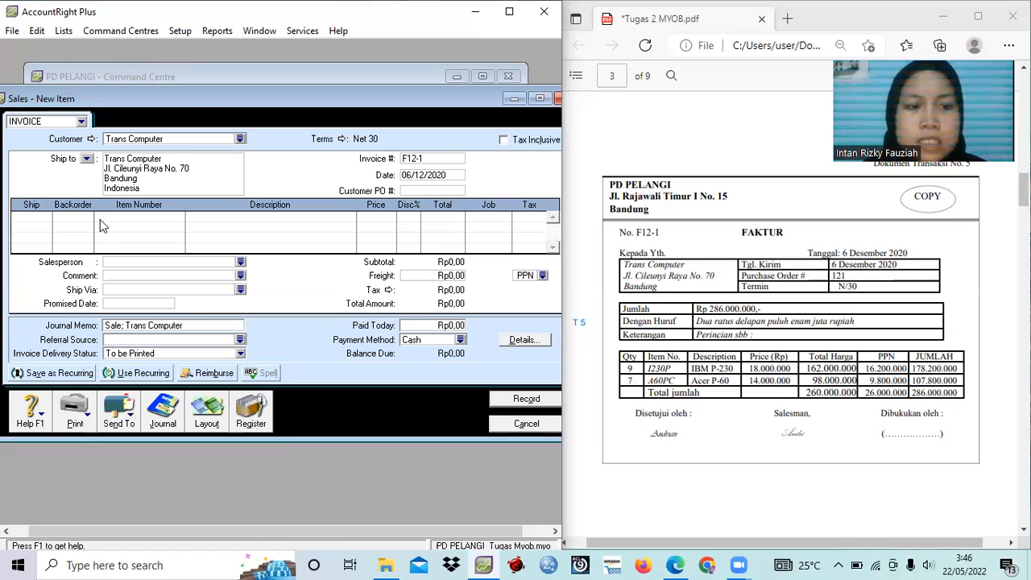
Fill the first invoice line with 9 units of item 1230P (IBM P-230) at a price of 18000000 each.
left_click(36, 217)
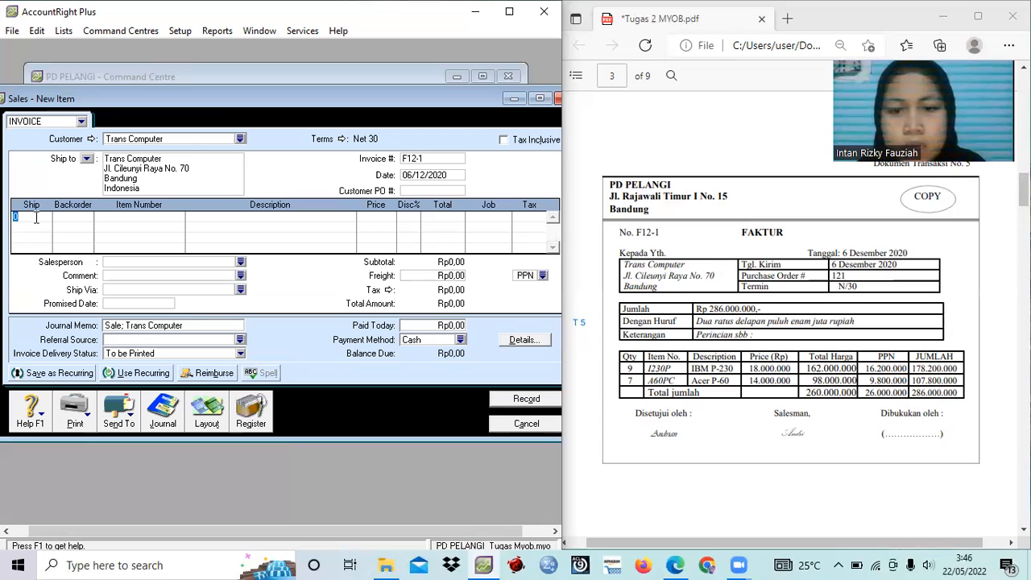
type("9")
key("Tab")
key("Tab")
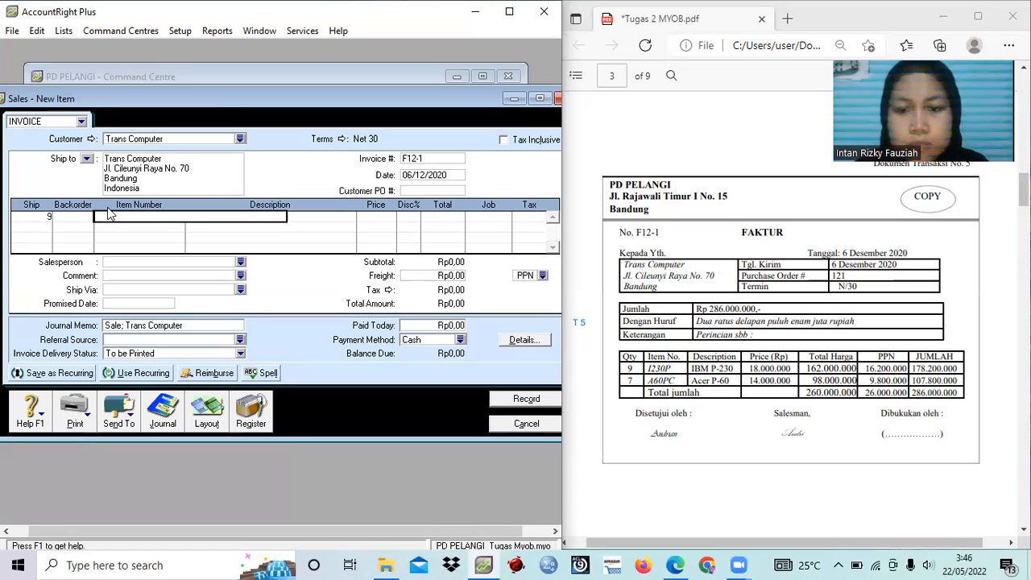
type("I230P")
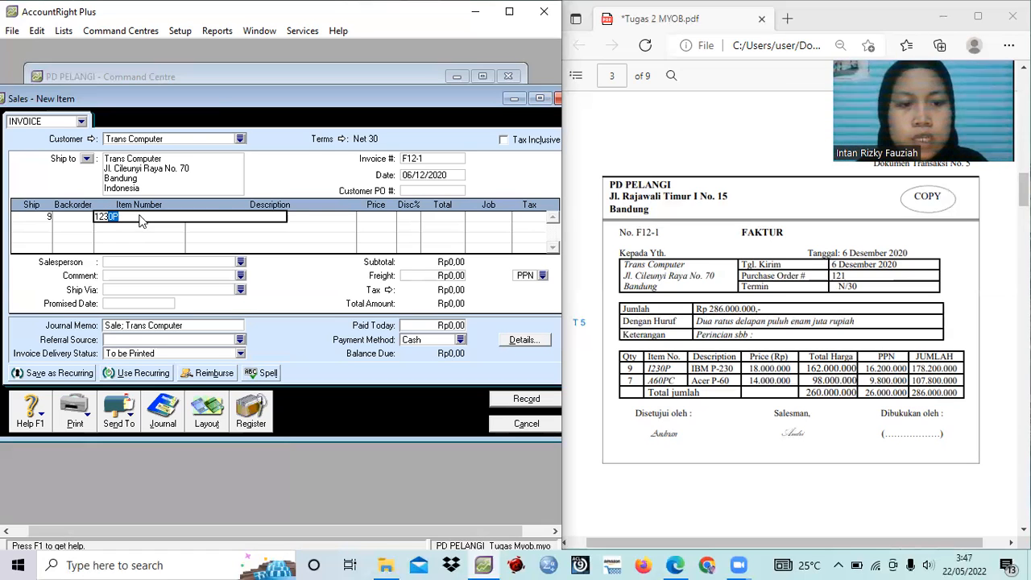
key("Tab")
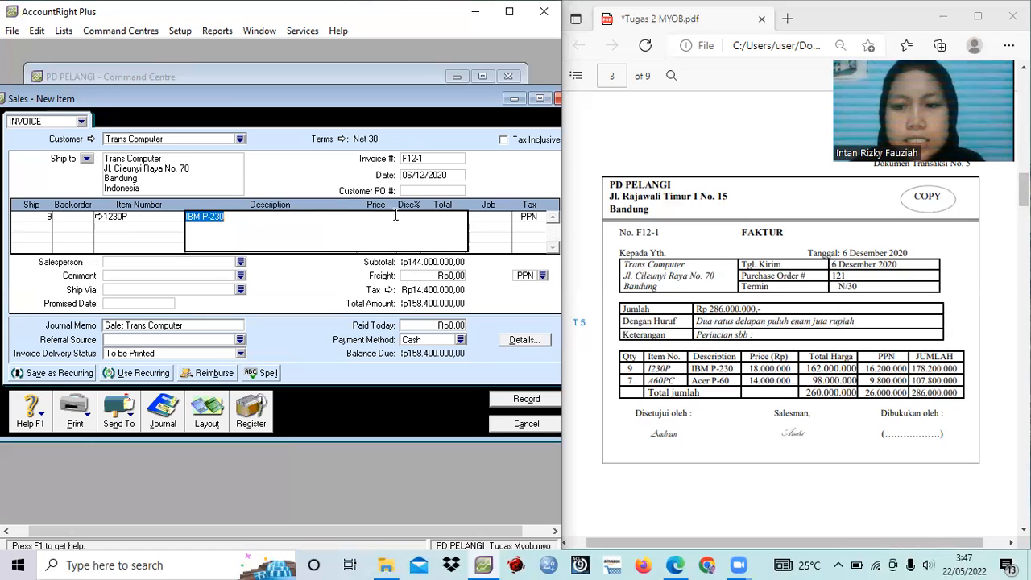
key("Tab")
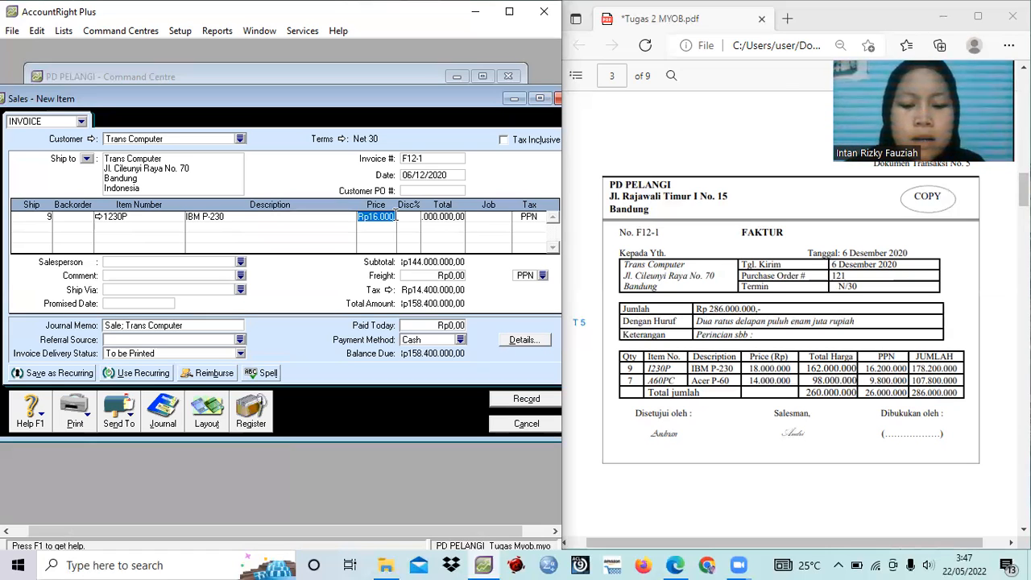
type("18000000")
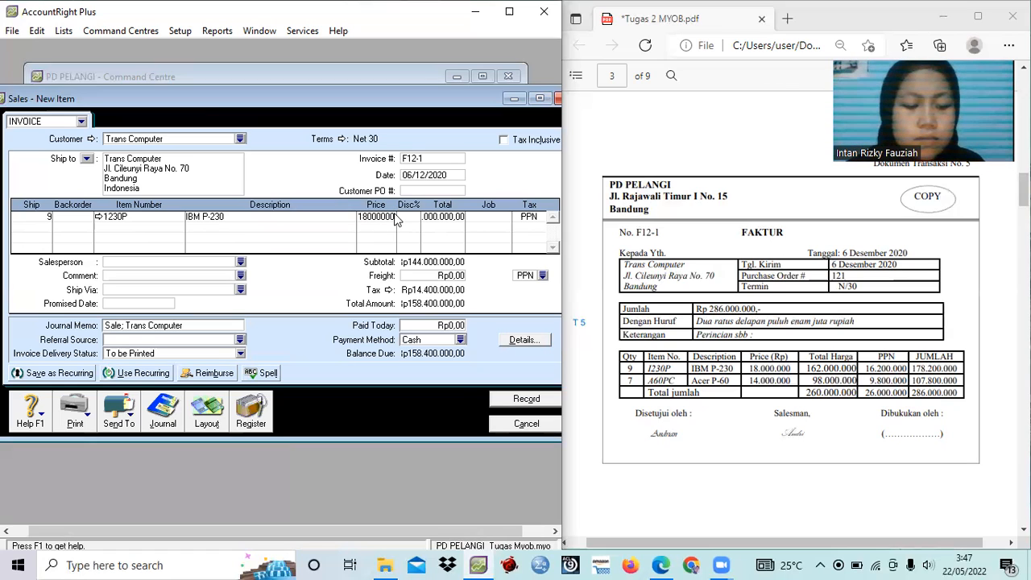
key("Tab")
key("Tab")
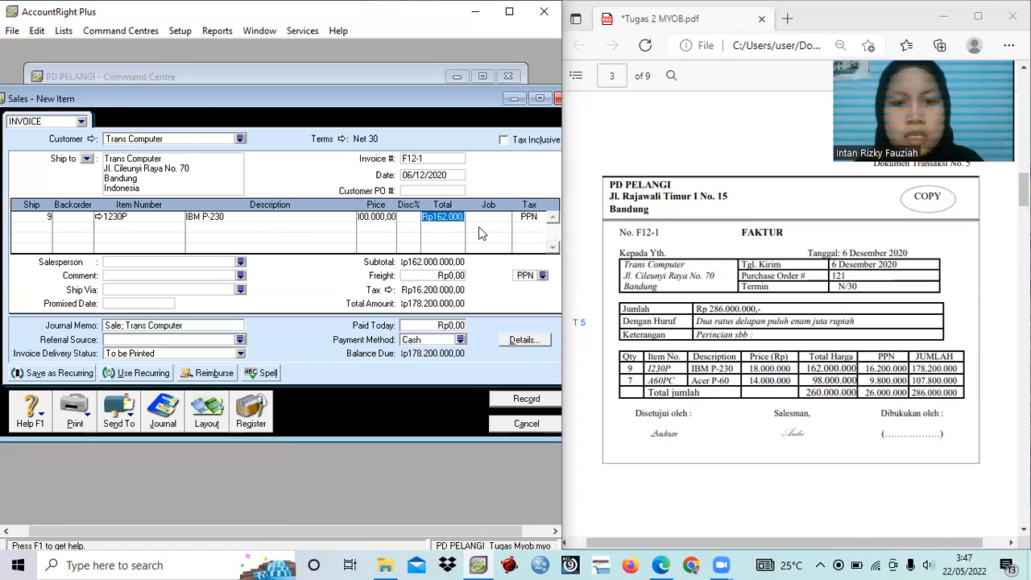
key("Tab")
key("Tab")
key("Tab")
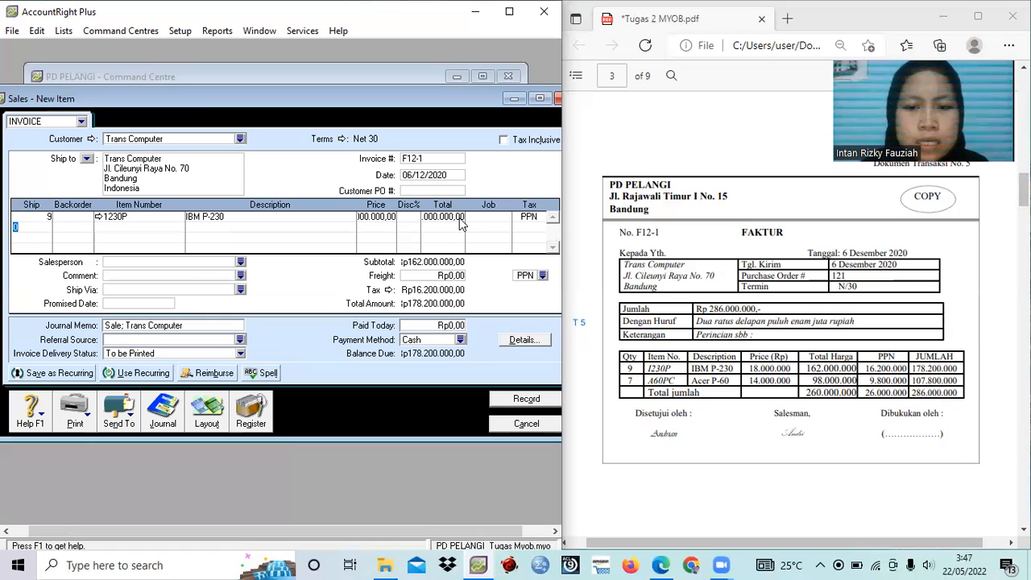
Fill the second invoice line with 7 units of item A60PC (Acer P-60) at a price of 14000000 each.
type("7")
key("Tab")
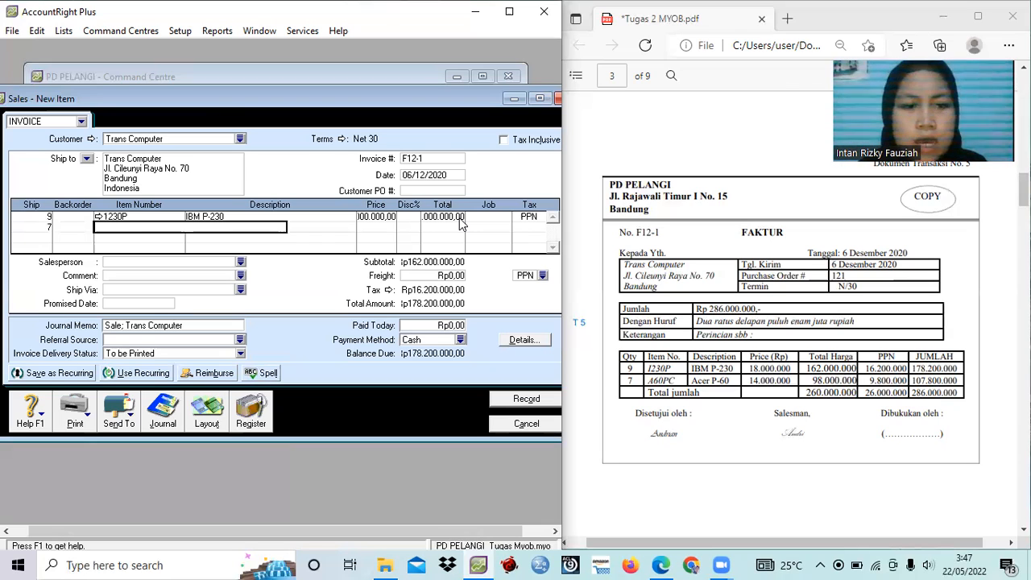
type("A60PC")
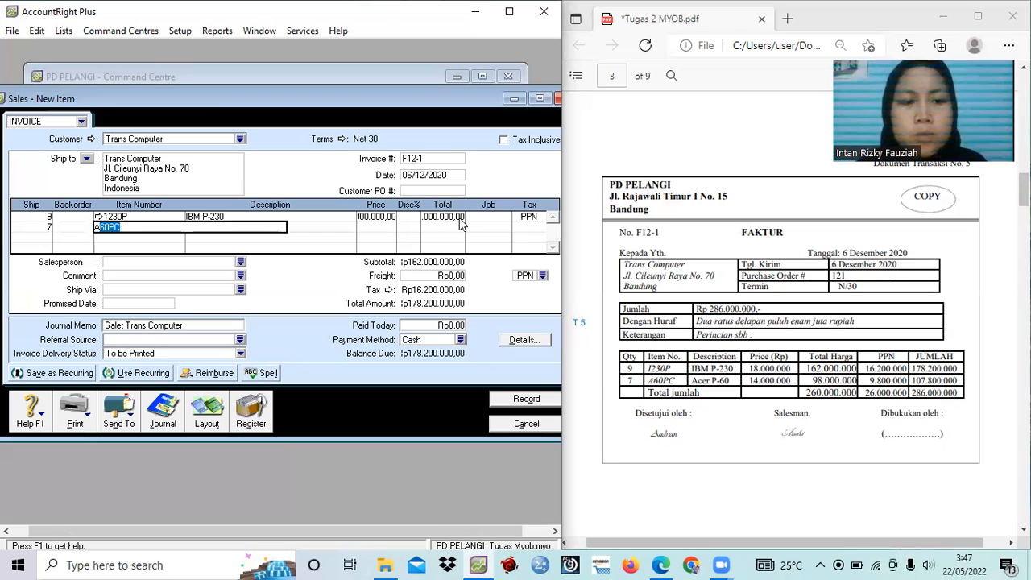
key("Tab")
key("Tab")
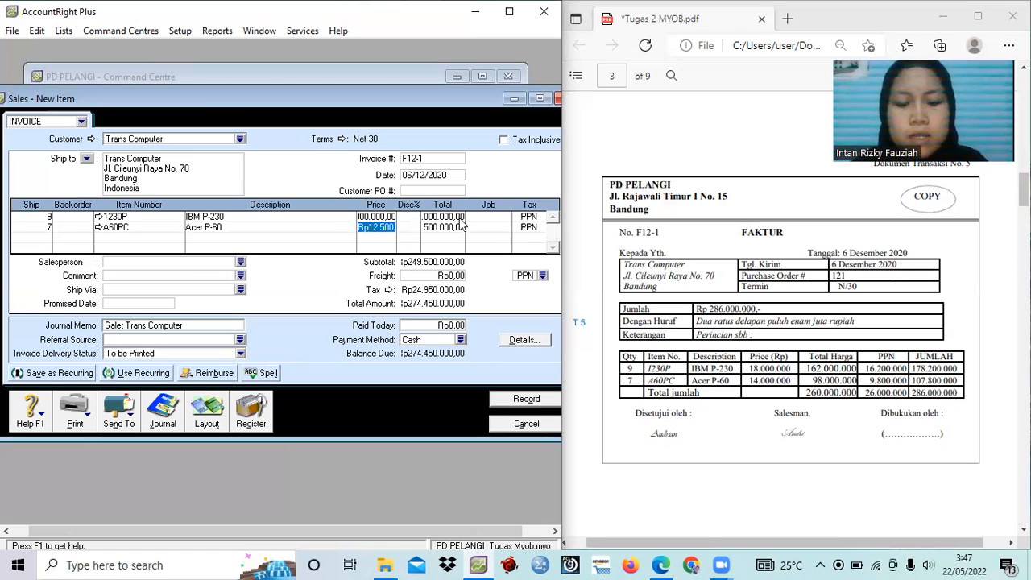
type("14000000")
key("Tab")
key("Tab")
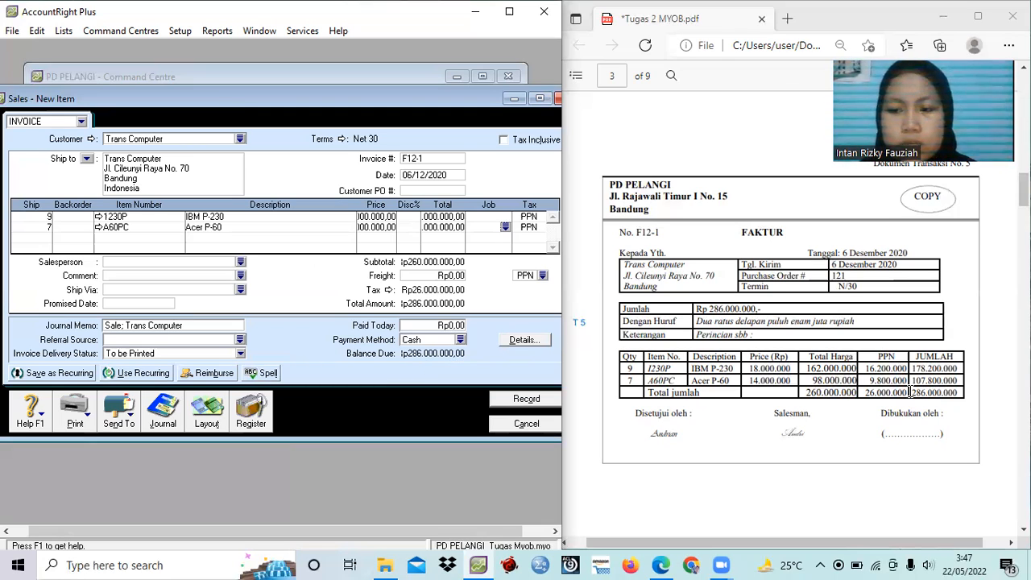
Check the invoice total against the PDF, then record the Trans Computer sale and close the form.
left_click(964, 393)
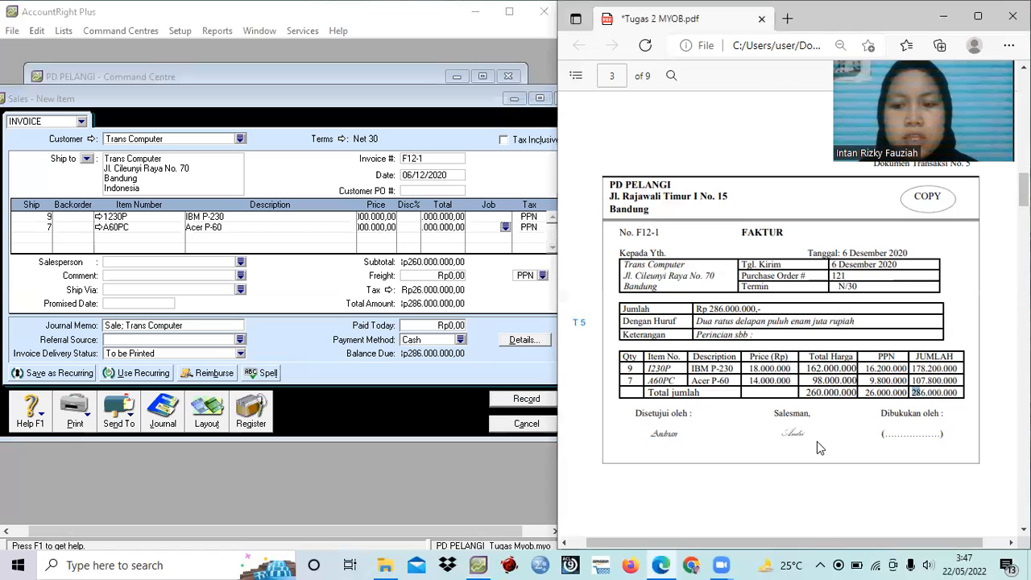
left_click(475, 361)
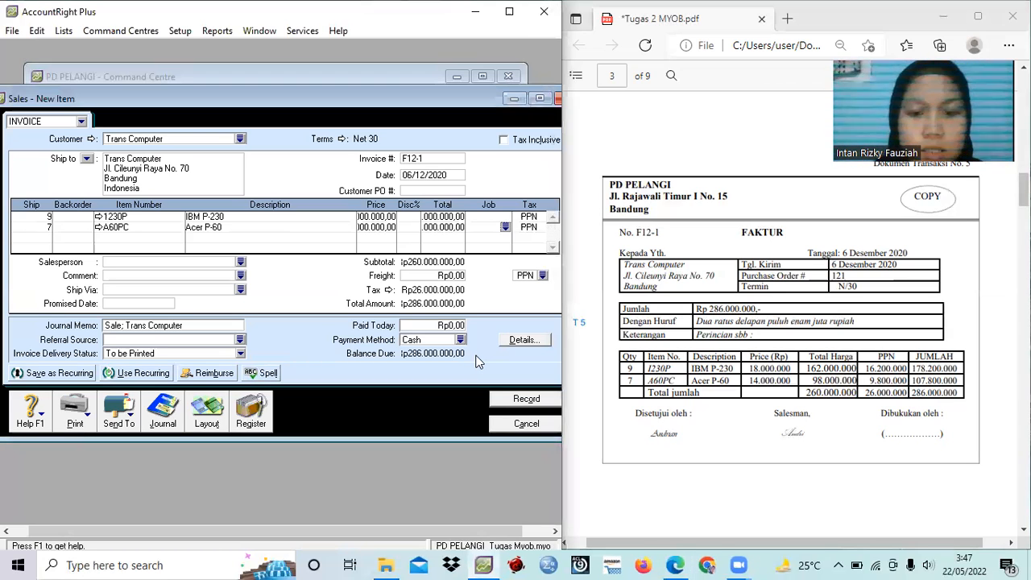
left_click(527, 398)
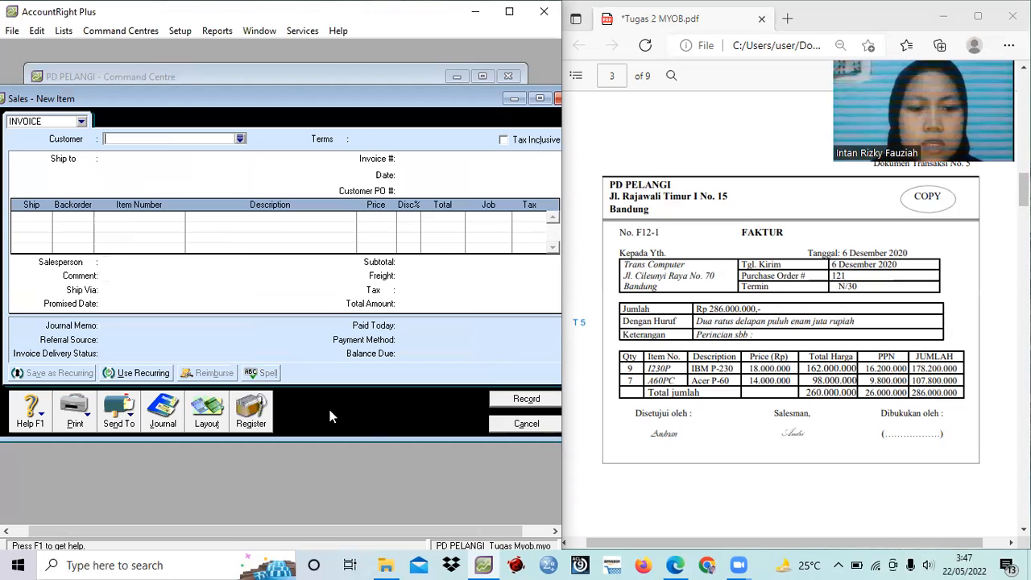
left_click(502, 425)
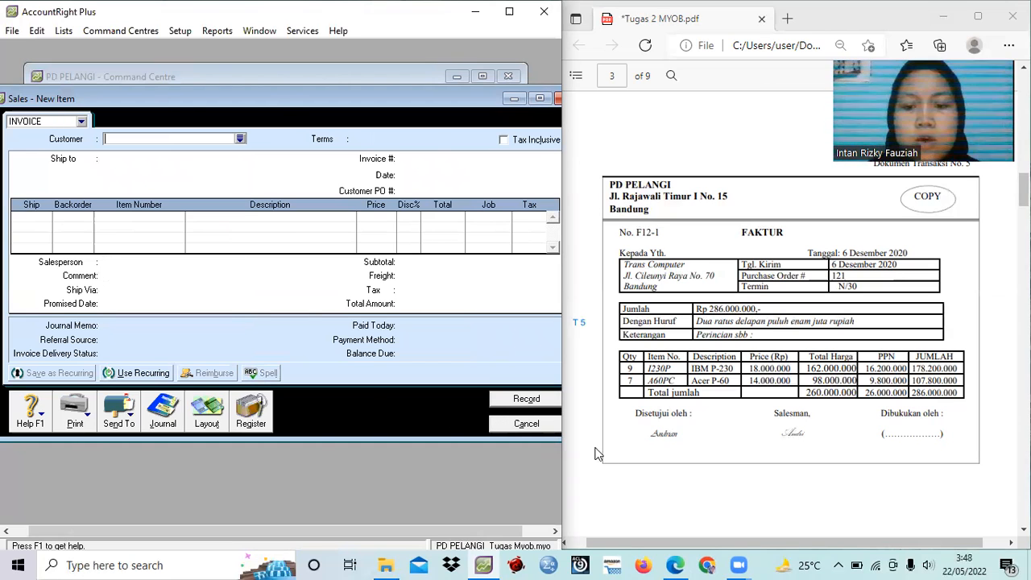
Show transaction document No. 6, credit note NK12-1, in the PDF and start a new sales invoice in MYOB.
left_click(596, 453)
scroll(596, 453, "down", 1)
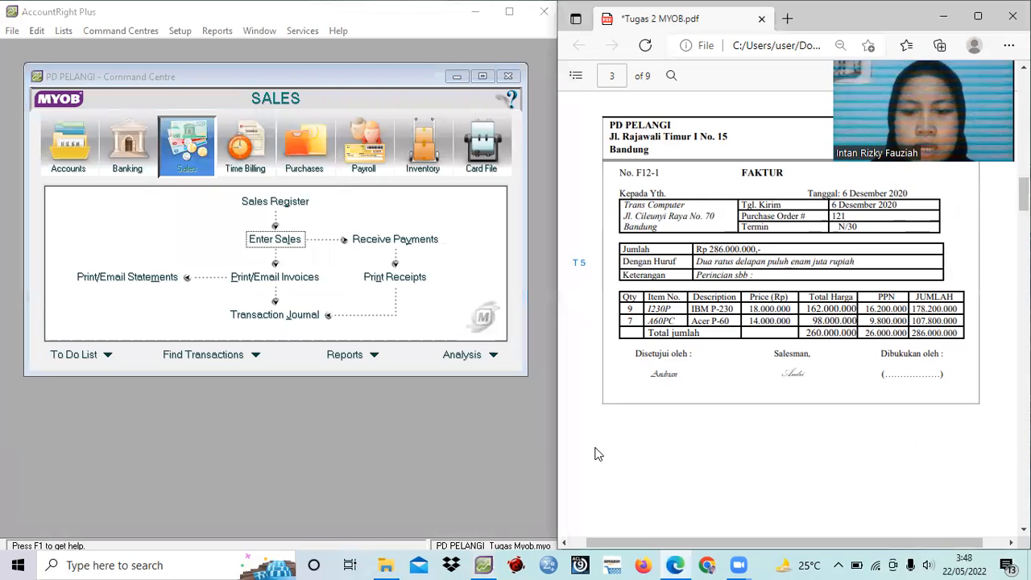
scroll(596, 454, "down", 5)
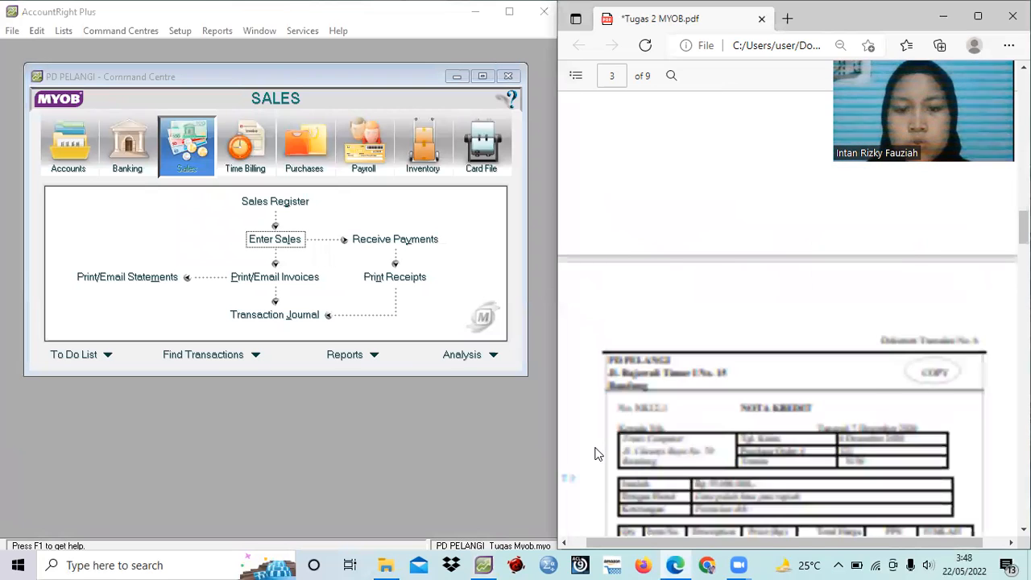
scroll(596, 453, "down", 3)
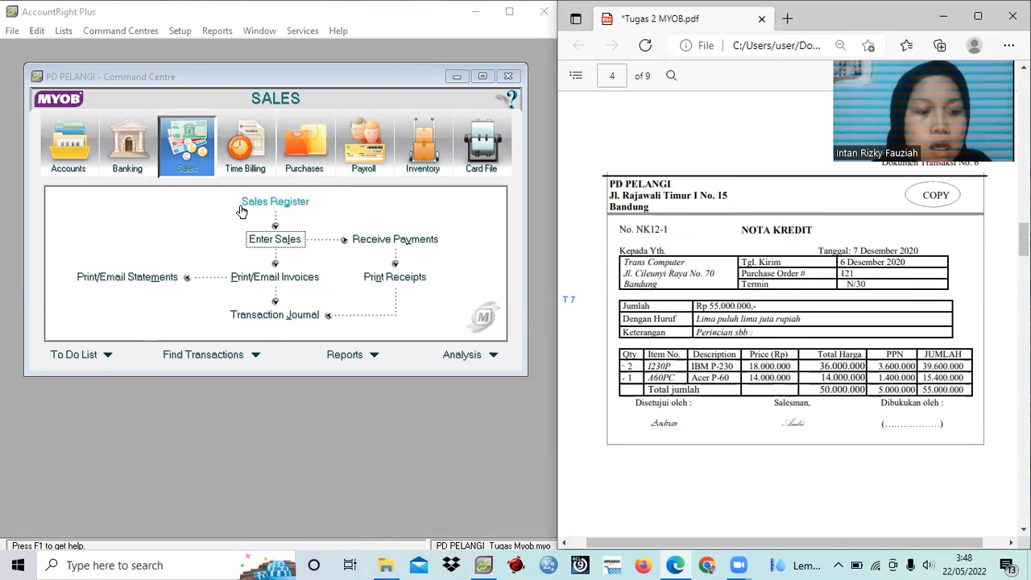
left_click(185, 173)
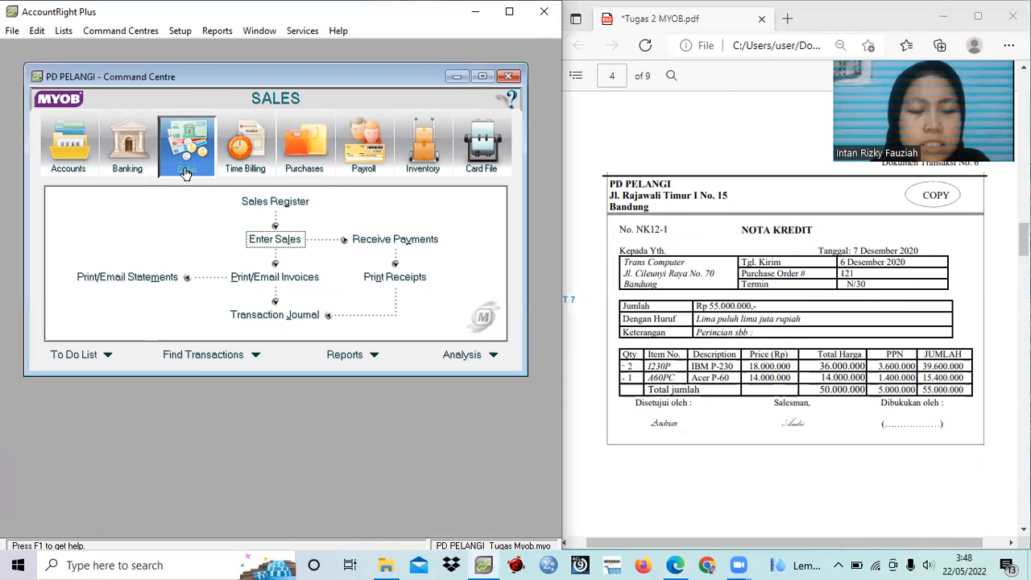
left_click(281, 243)
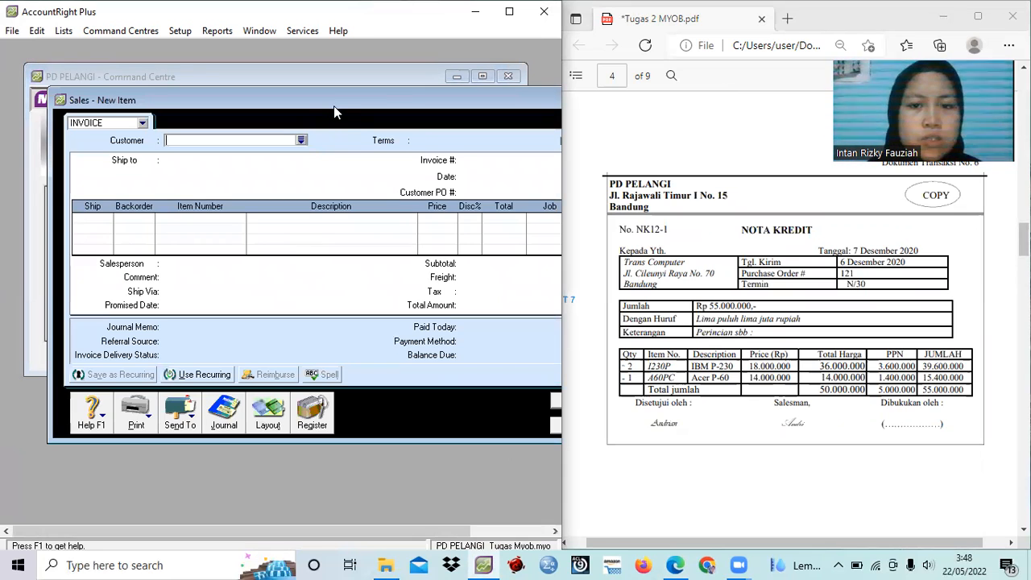
left_click_drag(333, 106, 272, 113)
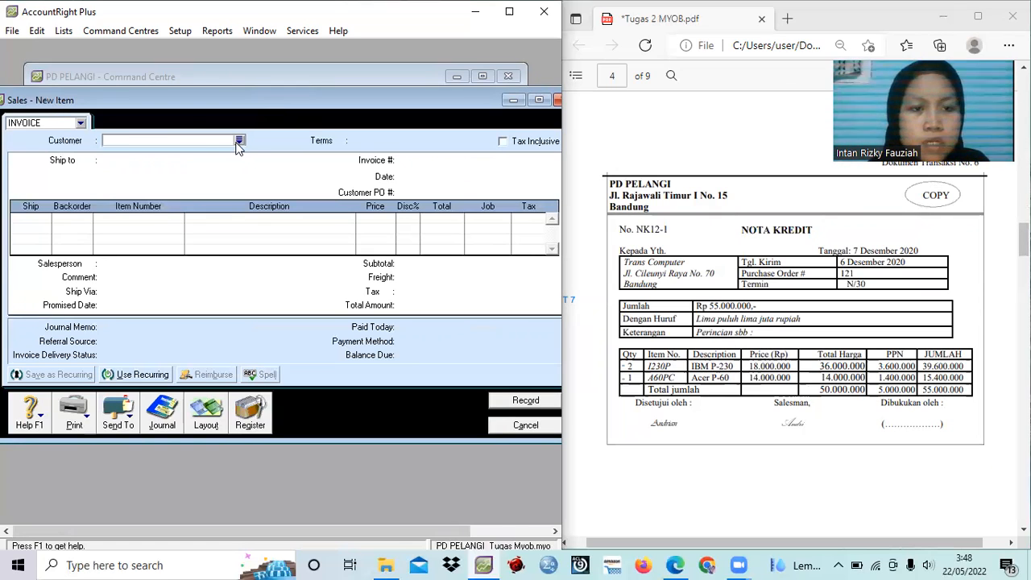
Keep the Item layout for the new sales invoice and select Trans Computer as the customer.
left_click(207, 424)
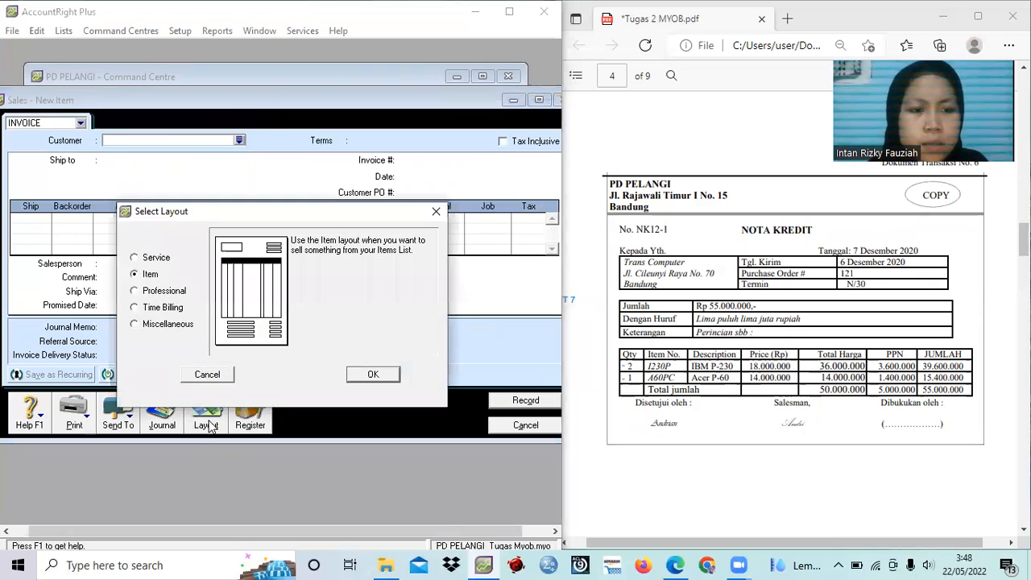
left_click(371, 374)
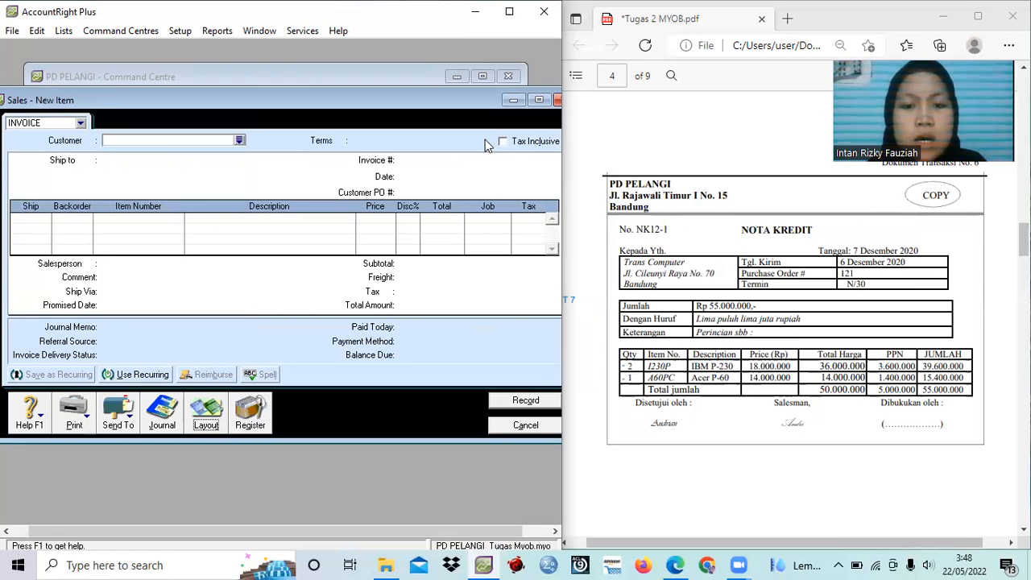
left_click(239, 141)
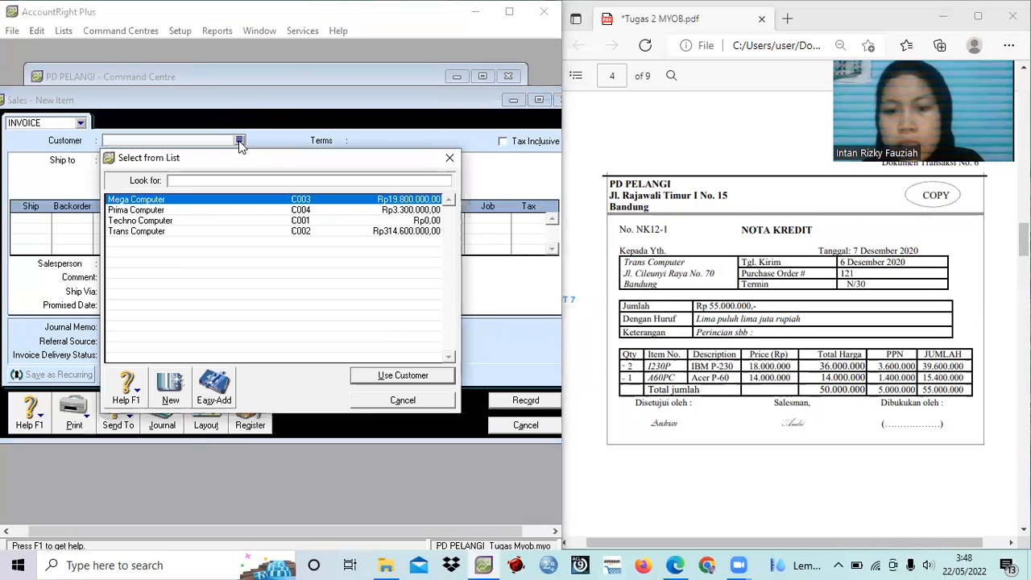
left_click(250, 231)
left_click(381, 376)
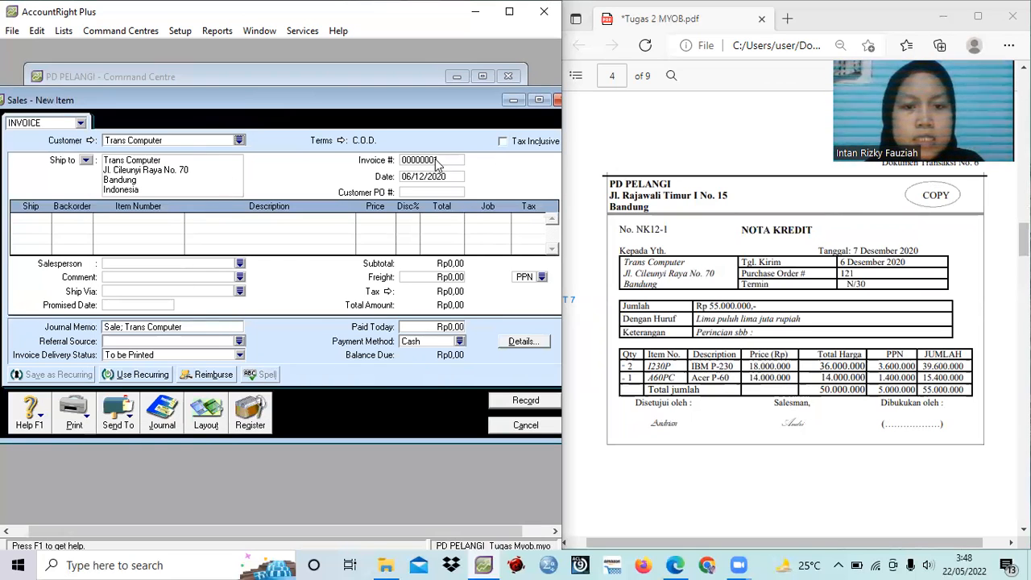
Set the invoice's credit terms to In a Given # of Days with 30 balance due days.
left_click(342, 141)
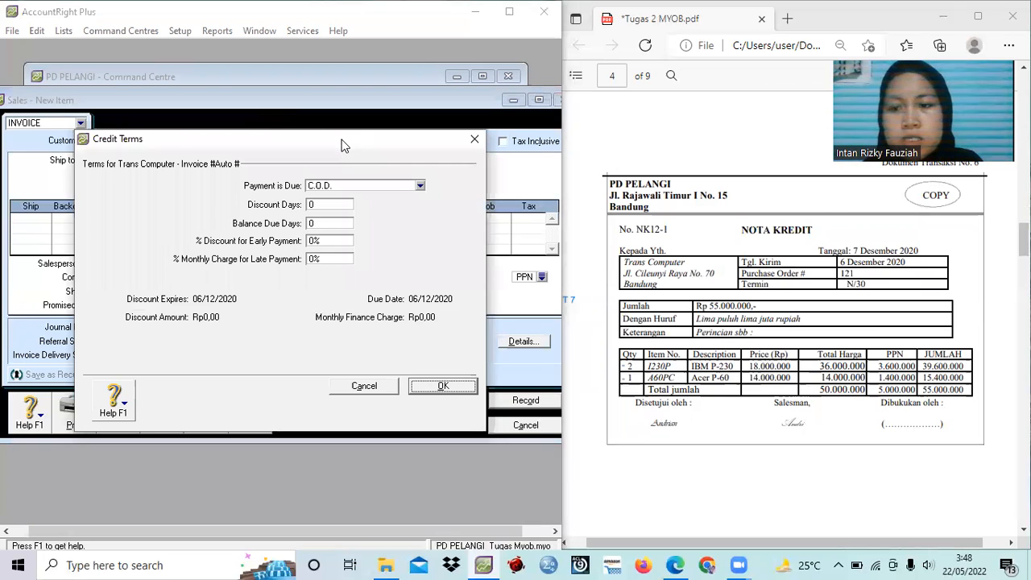
left_click(380, 186)
left_click(380, 219)
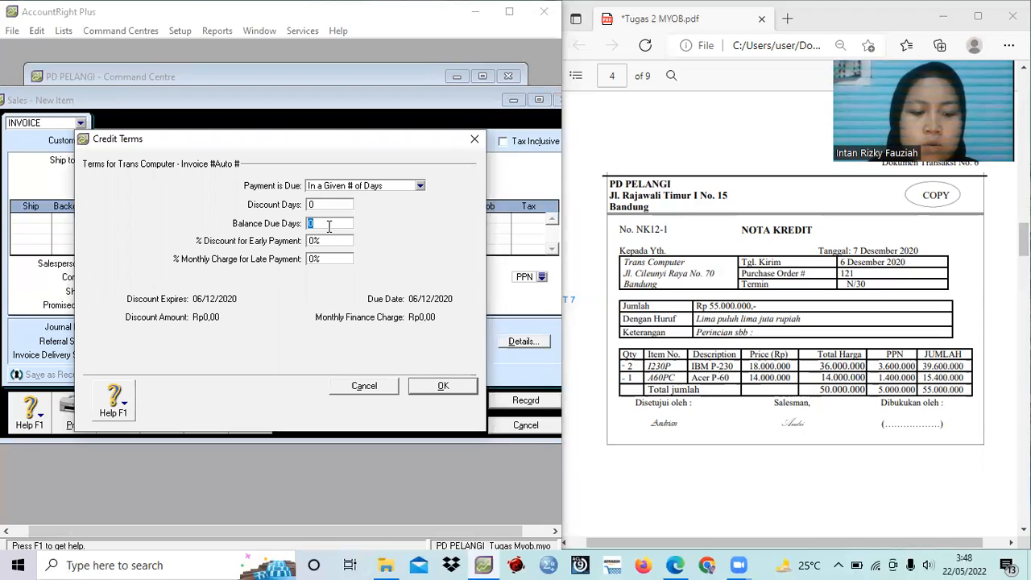
type("30")
left_click(450, 387)
Set the invoice number to NK12-1 and the date to 07/12/2020.
left_click(415, 162)
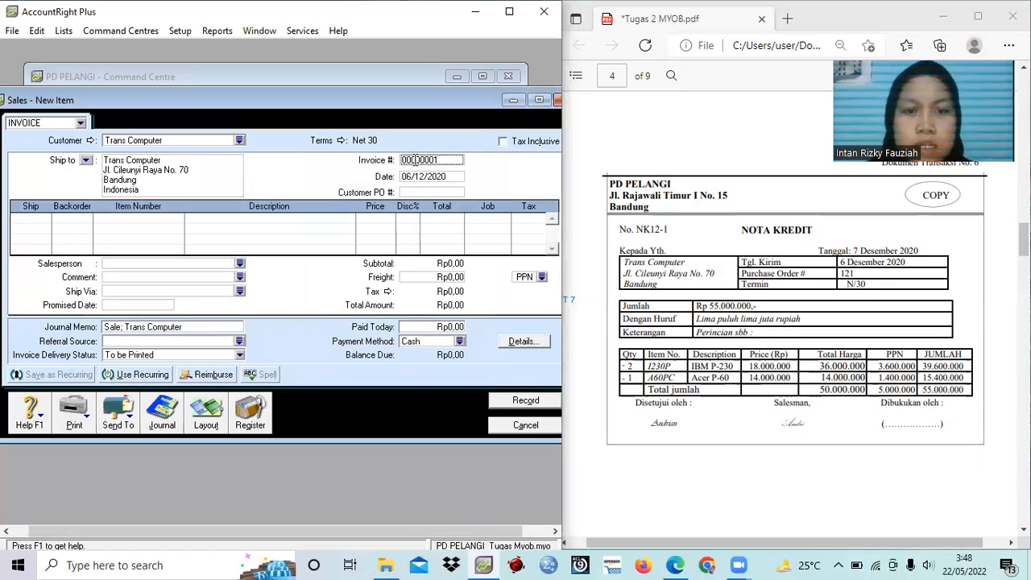
type("N")
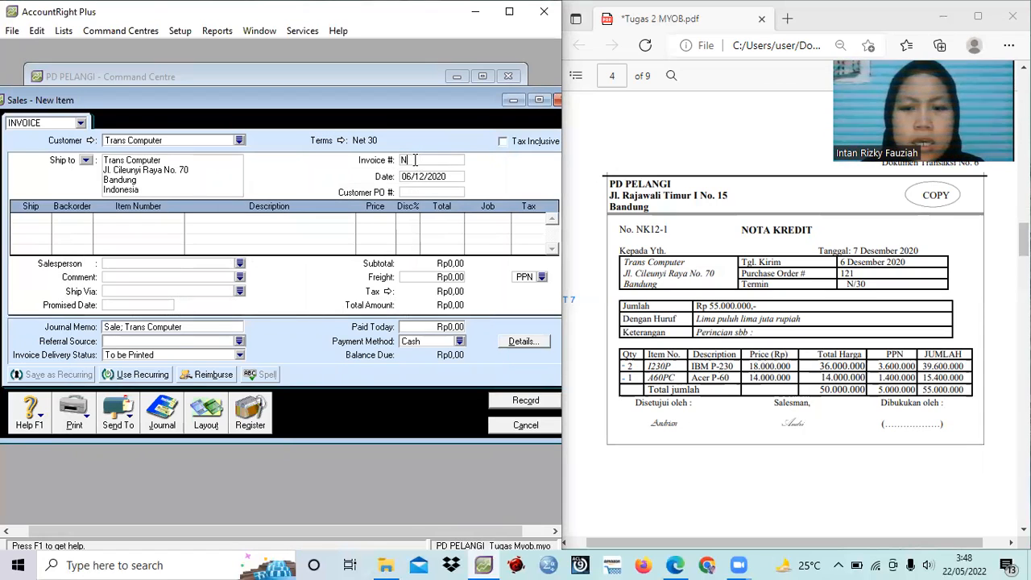
type("K12-1")
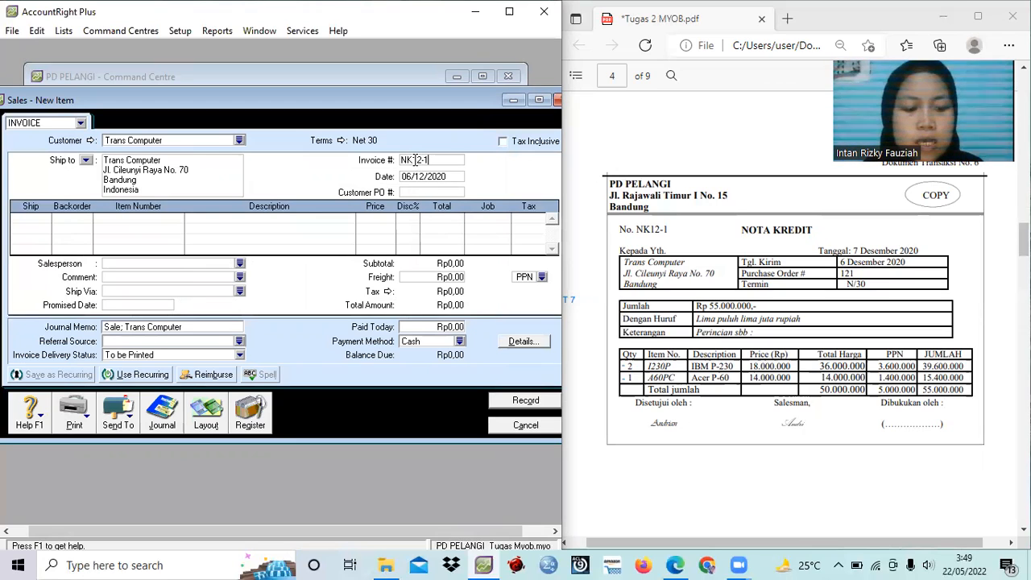
key("Tab")
left_click(409, 173)
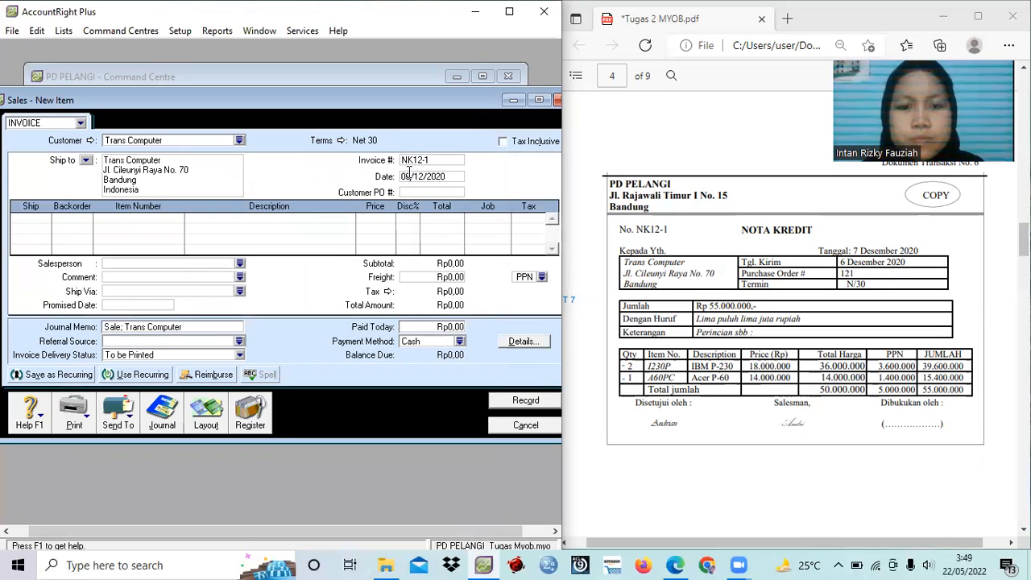
key("BackSpace")
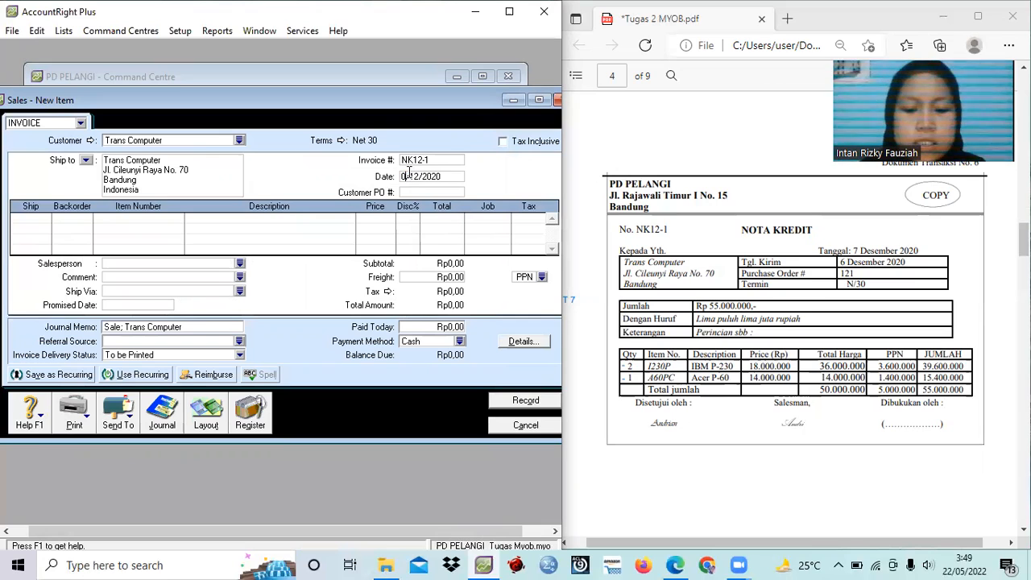
type("7")
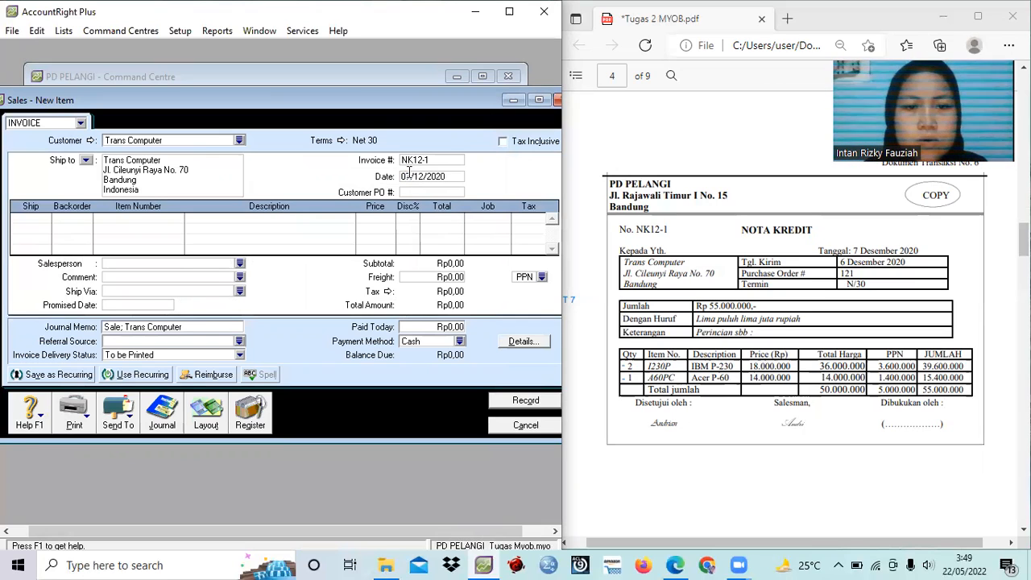
Fill the first return line with a quantity of -2 of item 1230P (IBM P-230) at a price of 18000000 each.
left_click(45, 218)
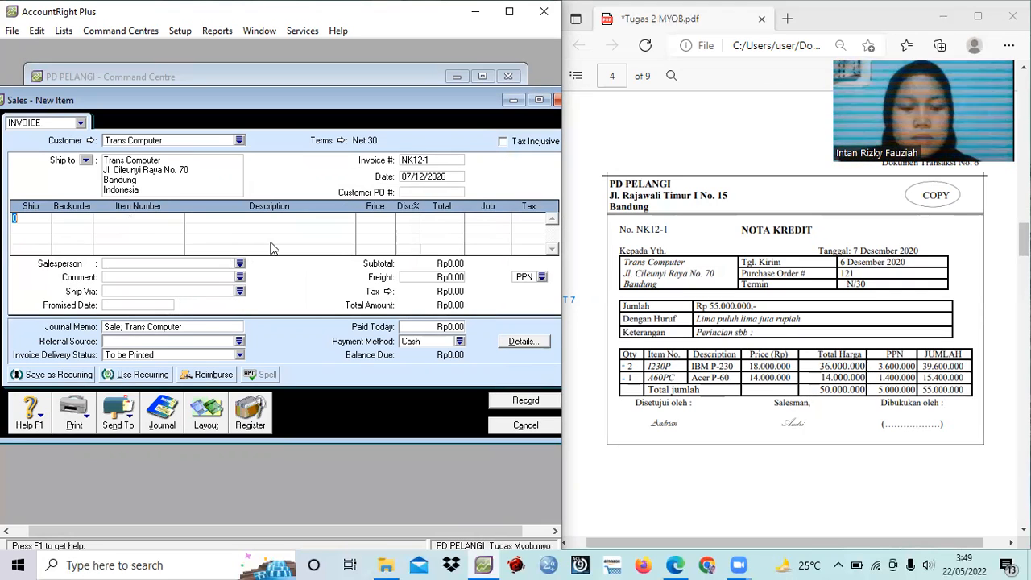
type("-2")
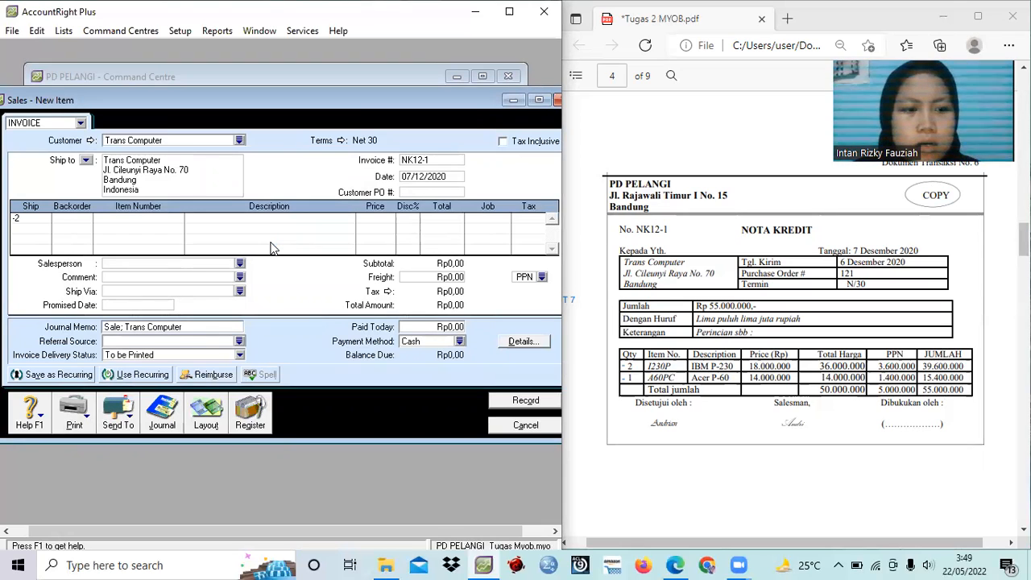
key("Tab")
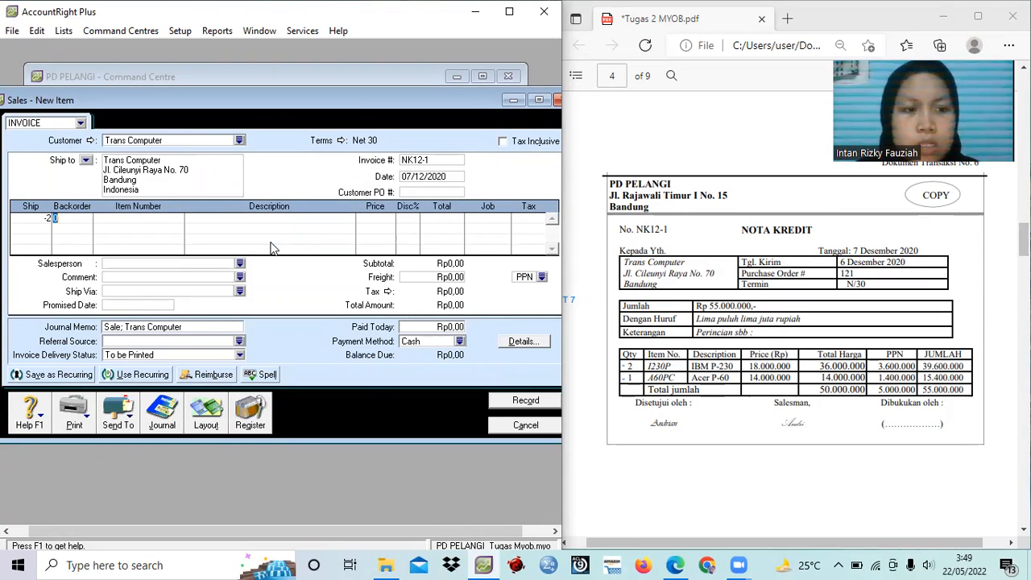
key("Tab")
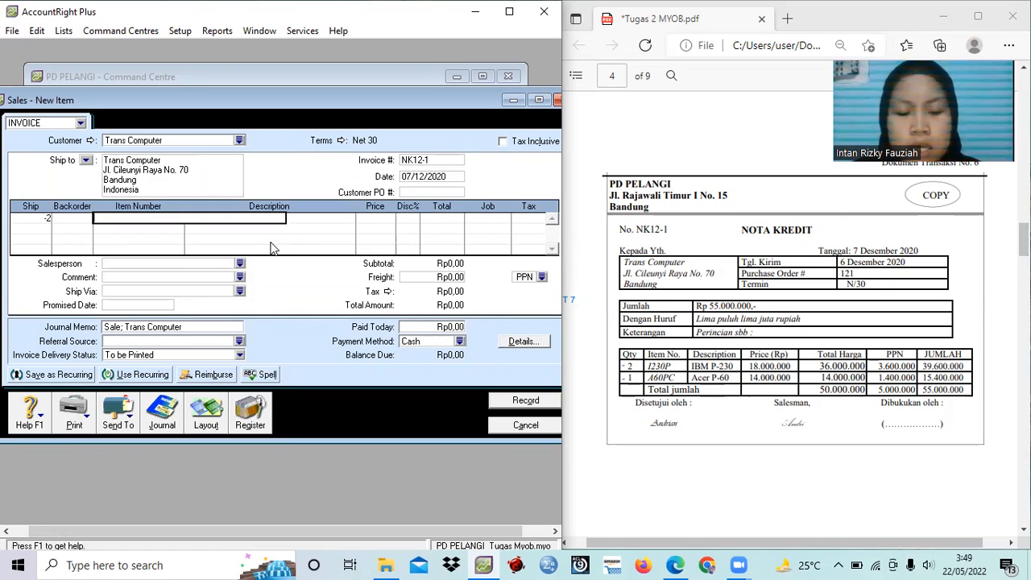
type("1230P")
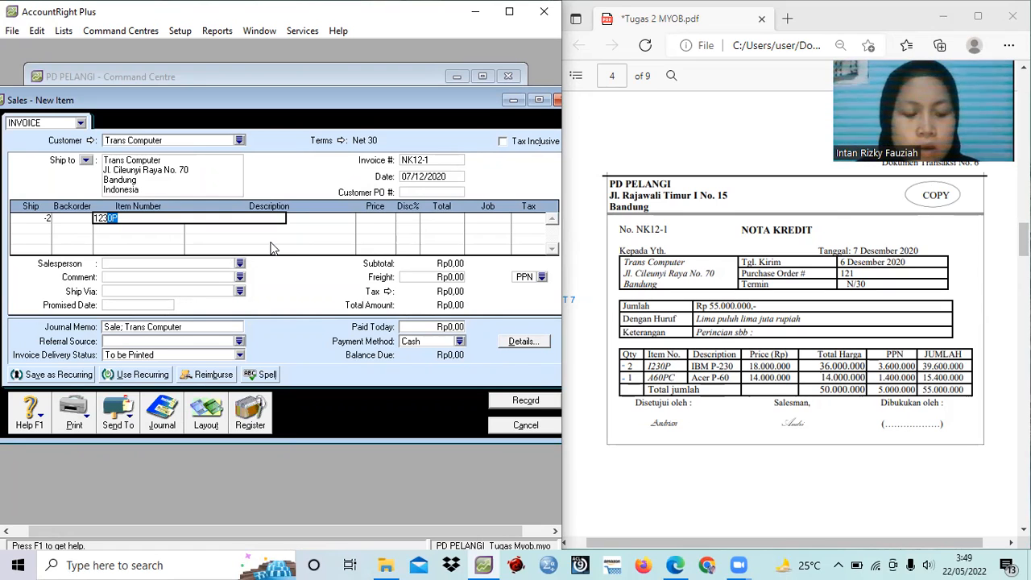
key("Tab")
key("Tab")
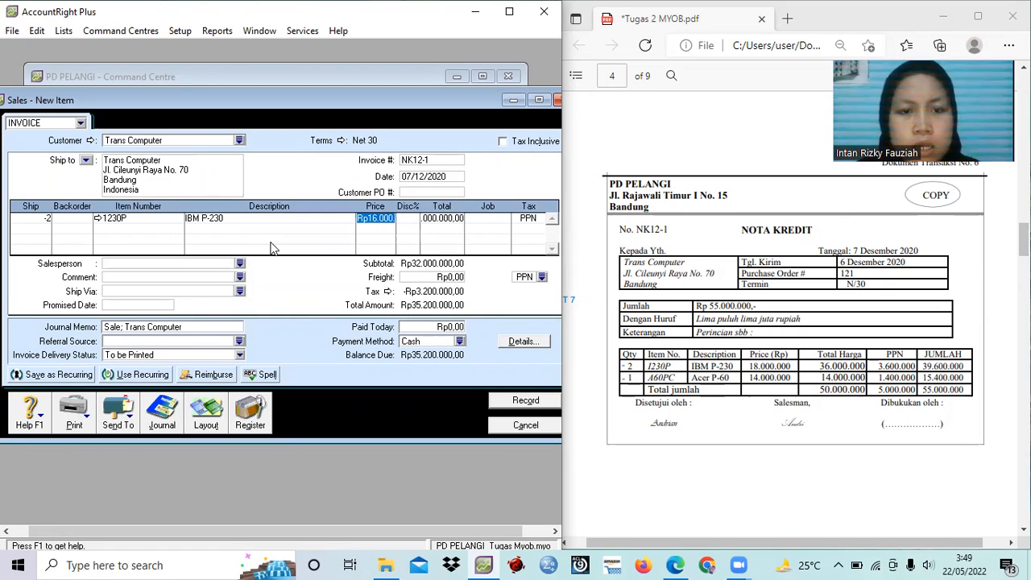
type("18000000")
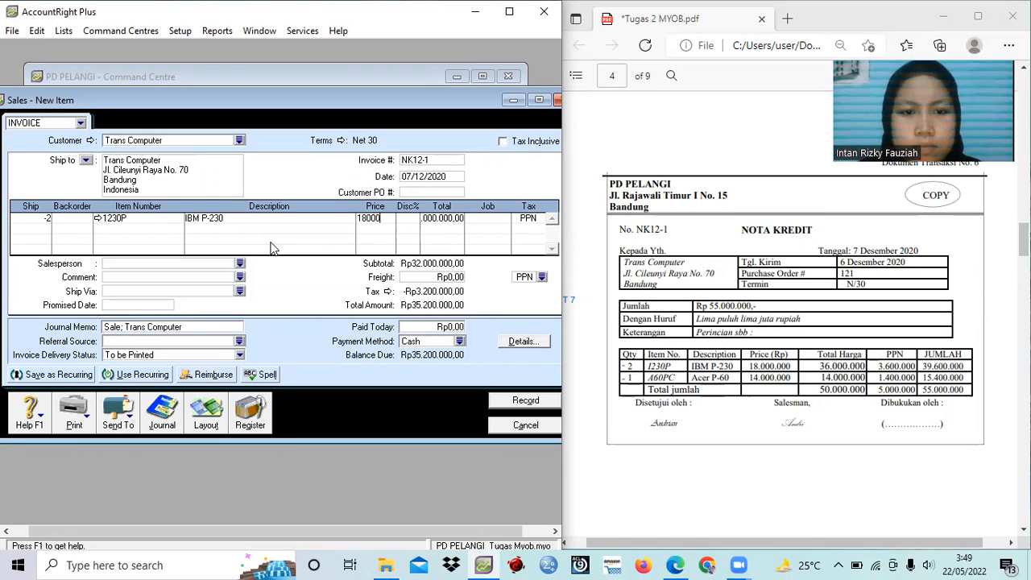
key("Tab")
key("Tab")
key("Tab")
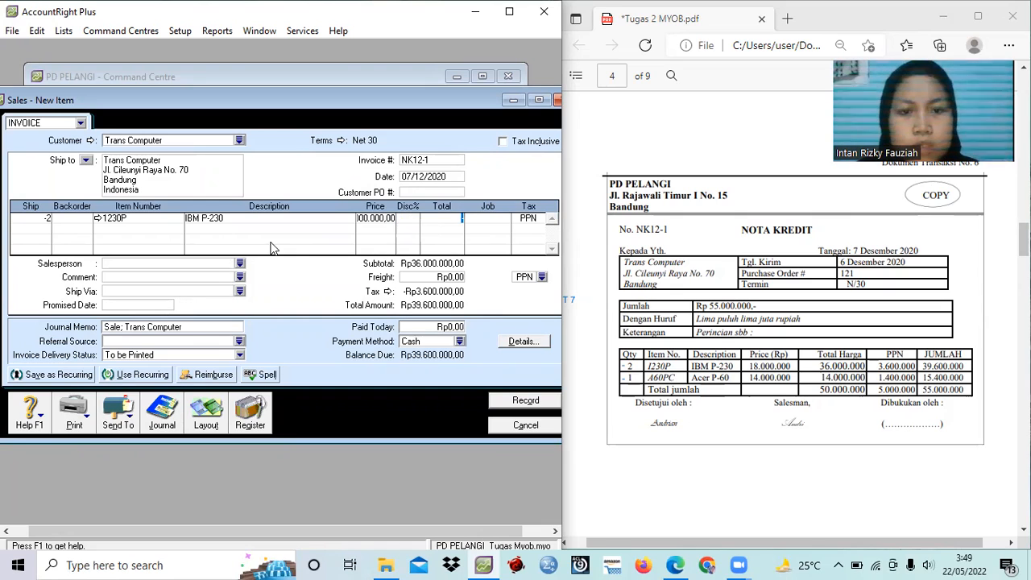
key("Tab")
key("Tab")
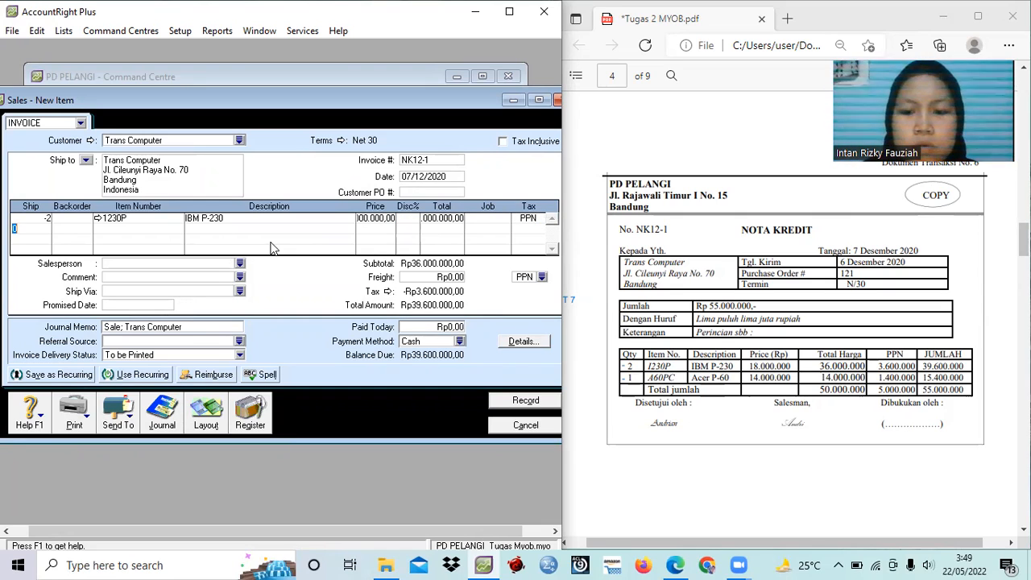
Fill the second return line with a quantity of -1 of item A60PC (Acer P-60) at a price of 14000000.
type("-1")
key("Tab")
key("Tab")
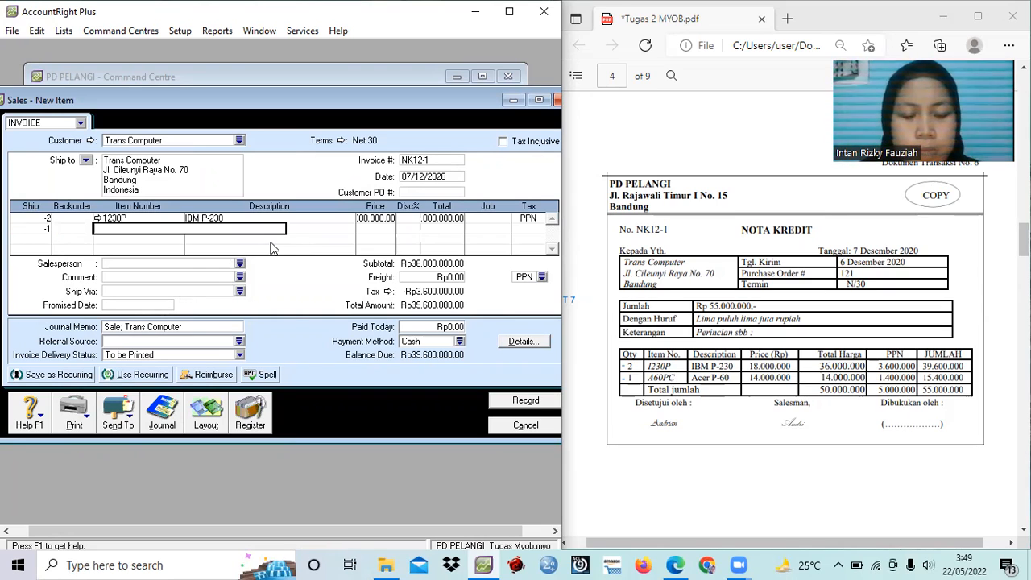
type("A60PC")
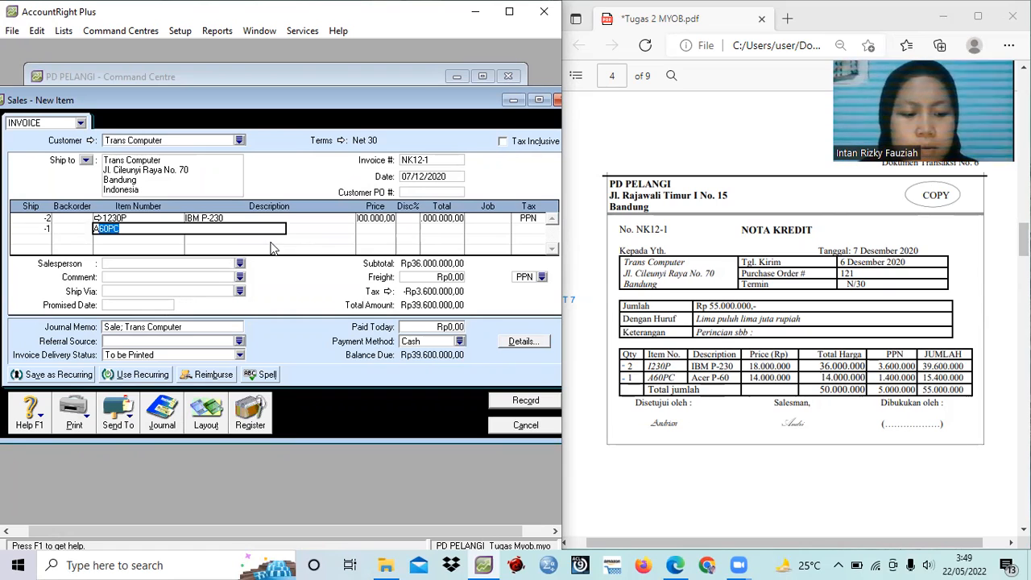
key("Tab")
key("Tab")
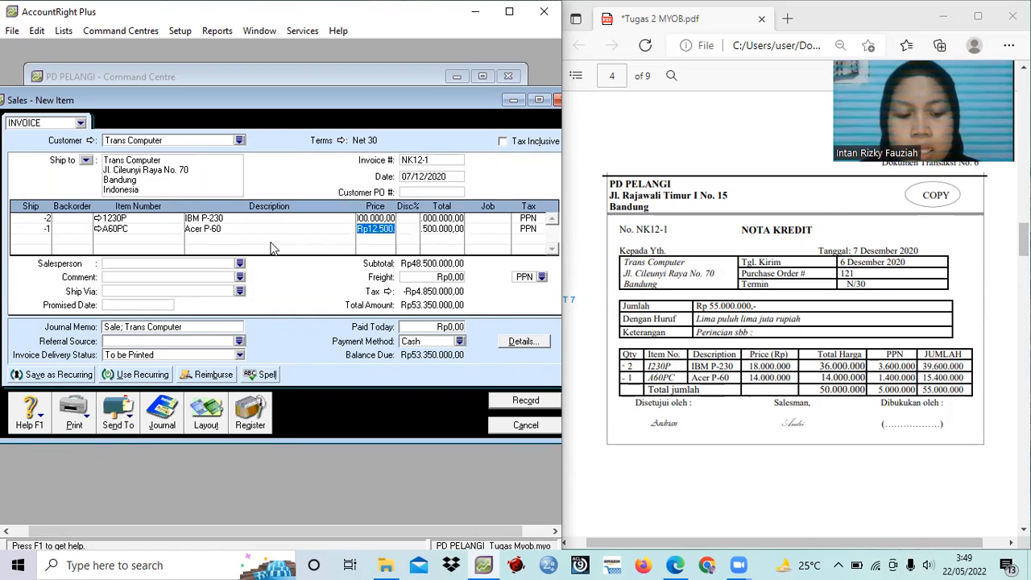
type("14")
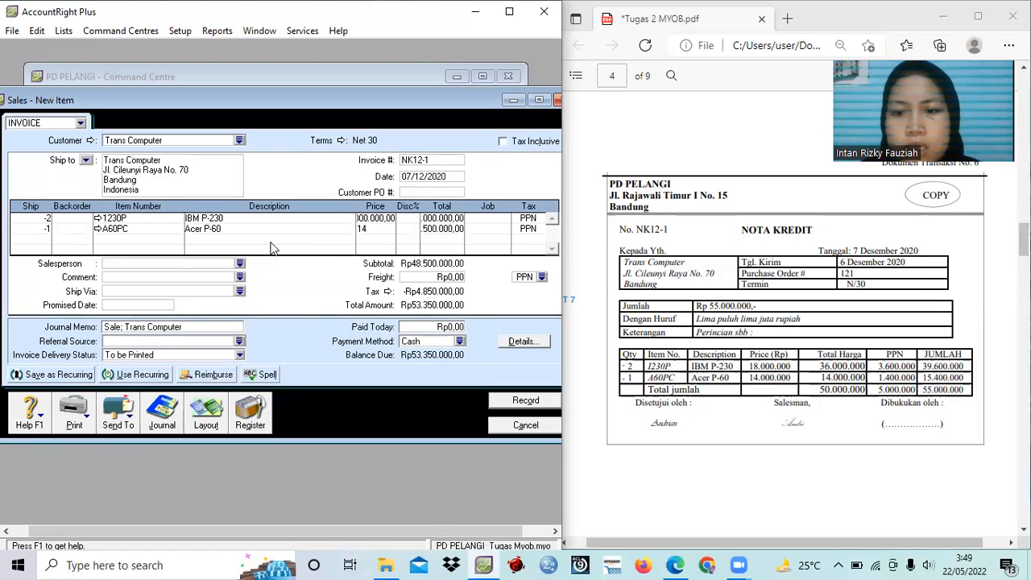
type("000000")
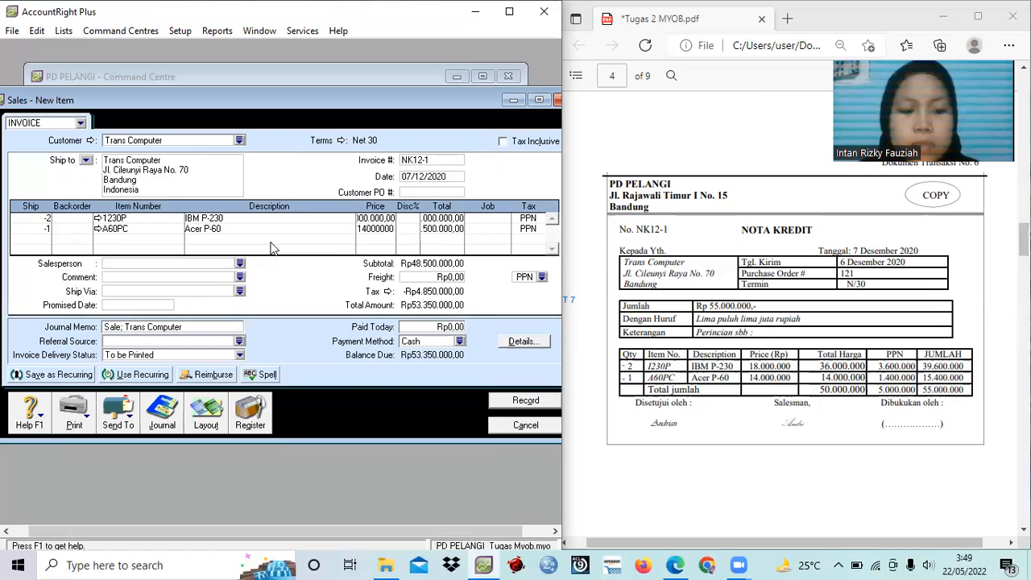
key("Tab")
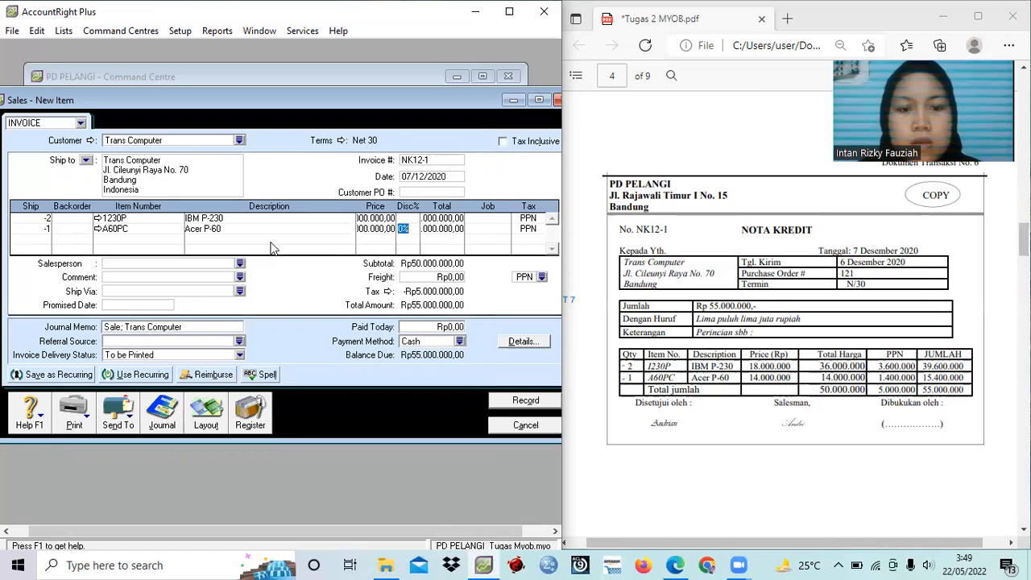
key("Tab")
key("Tab")
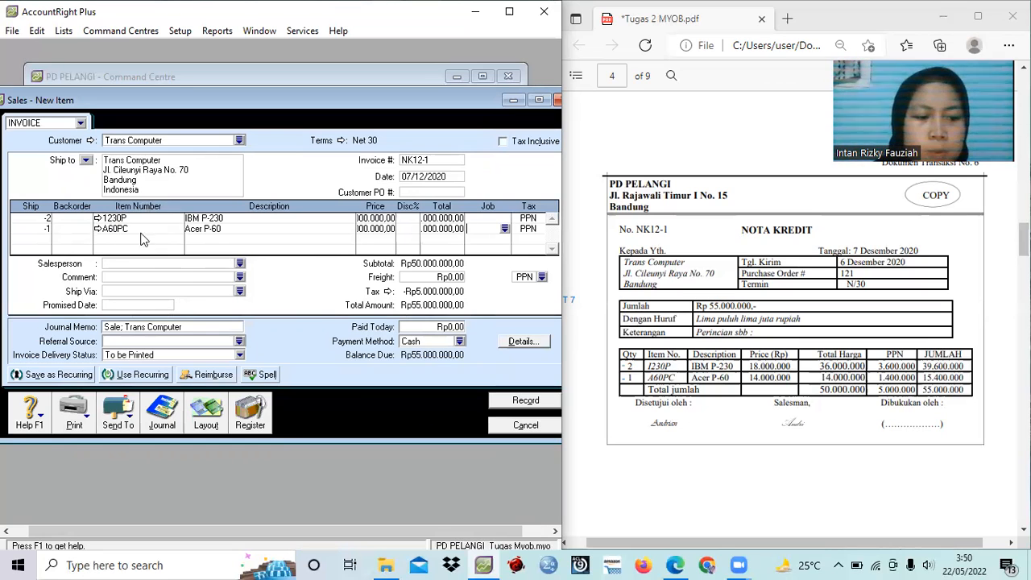
Change item 1230P's income account for tracking sales to 4-1200 Sales Return and save the item information.
left_click(97, 218)
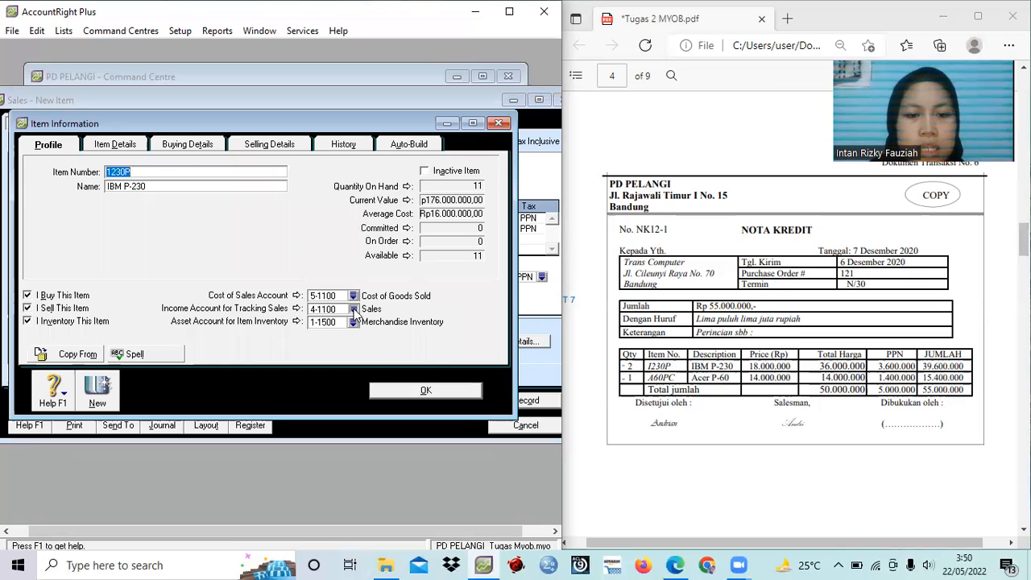
left_click(354, 313)
left_click(232, 252)
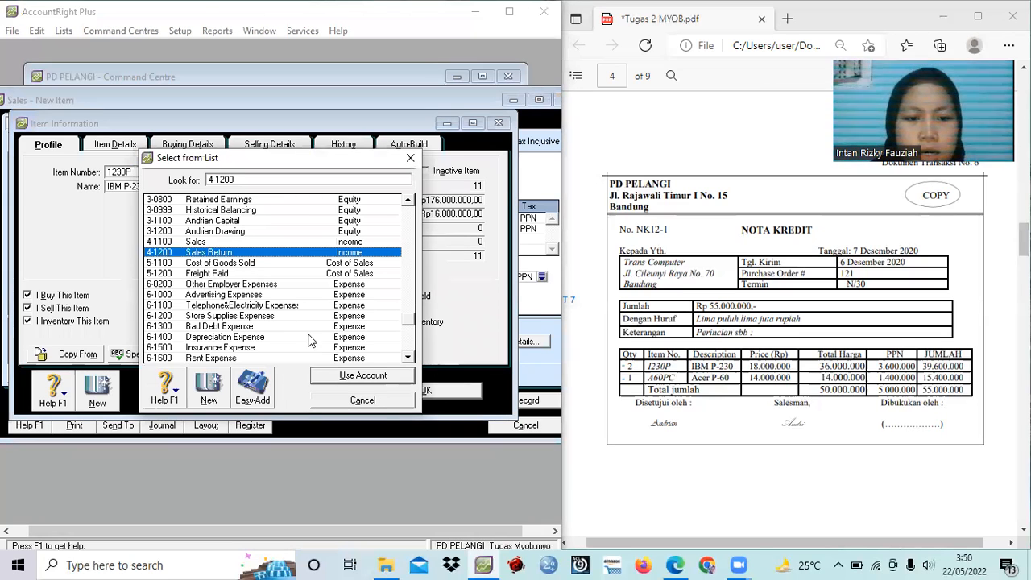
left_click(351, 376)
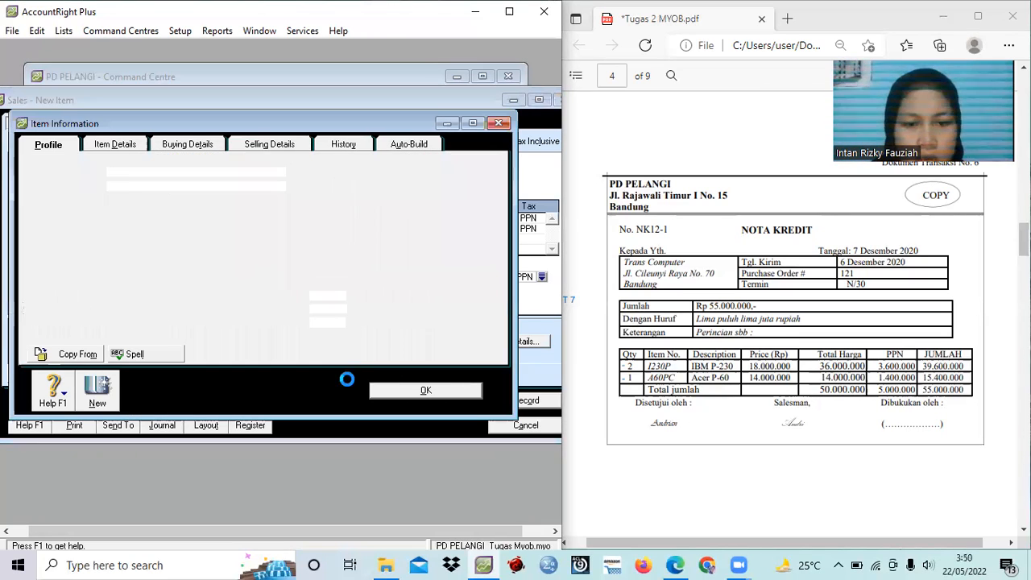
left_click(421, 391)
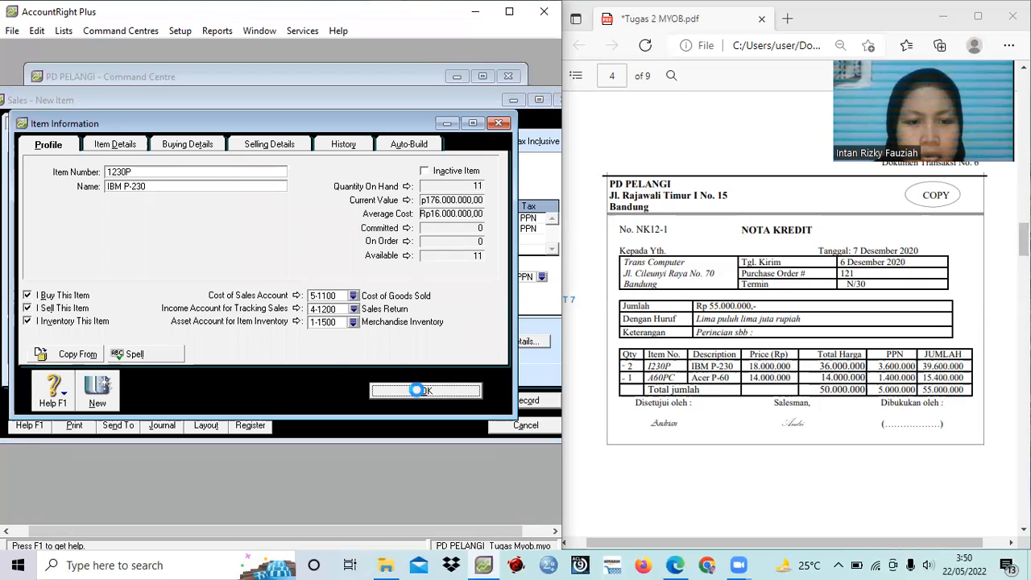
Change item A60PC's income account for tracking sales to 4-1200 Sales Return, save the item, and record the sales return.
left_click(97, 228)
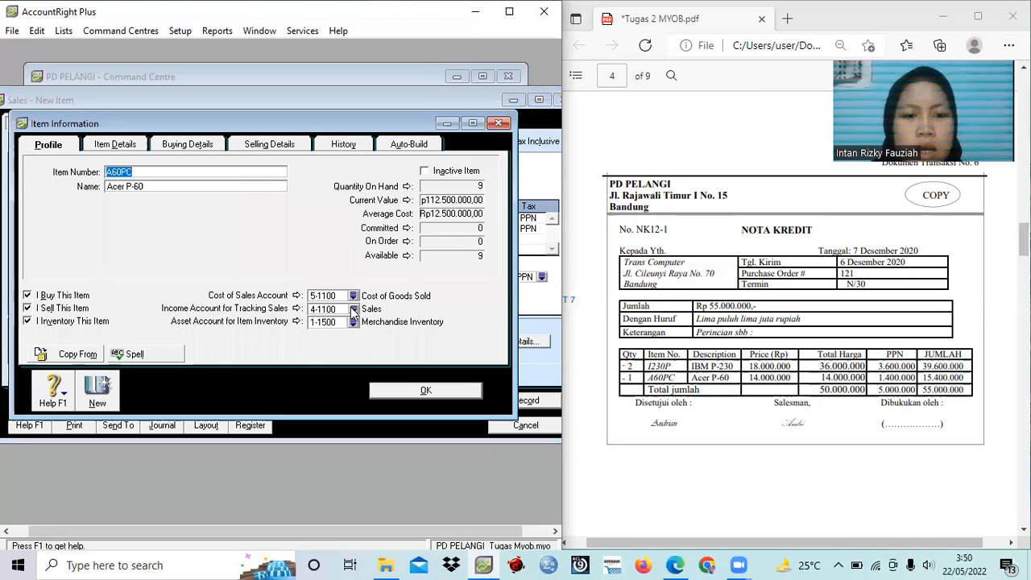
left_click(353, 308)
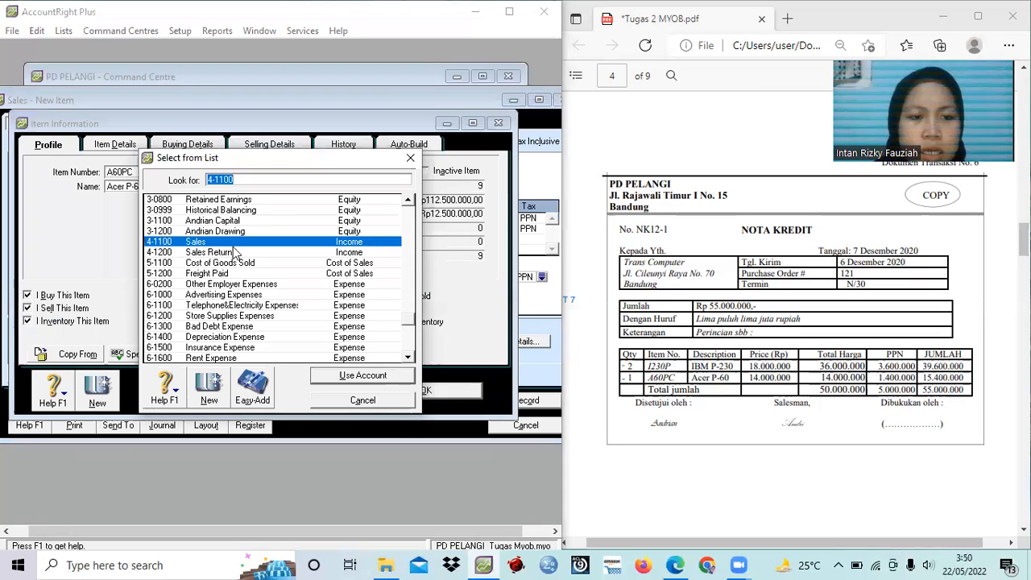
left_click(233, 252)
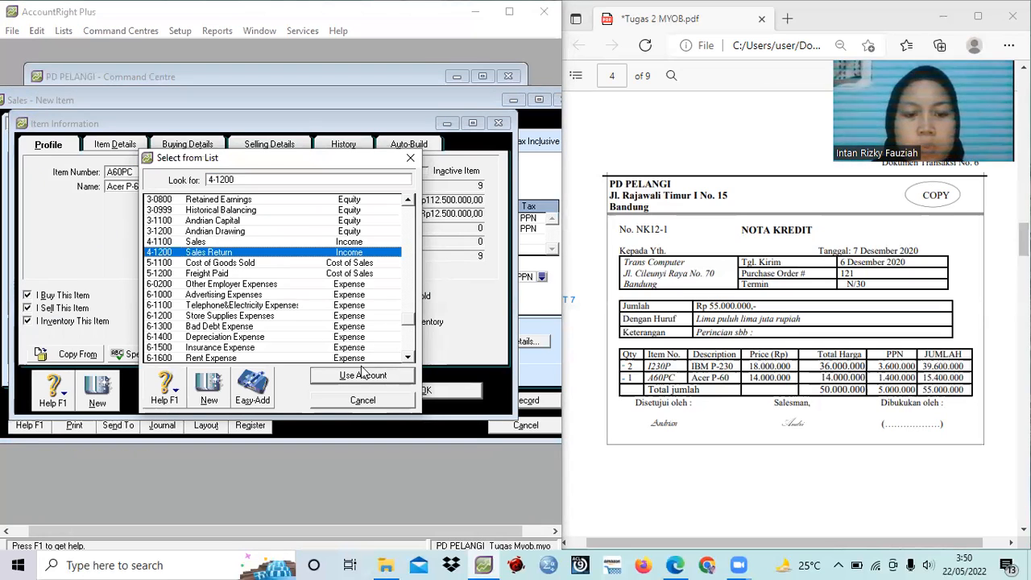
left_click(364, 376)
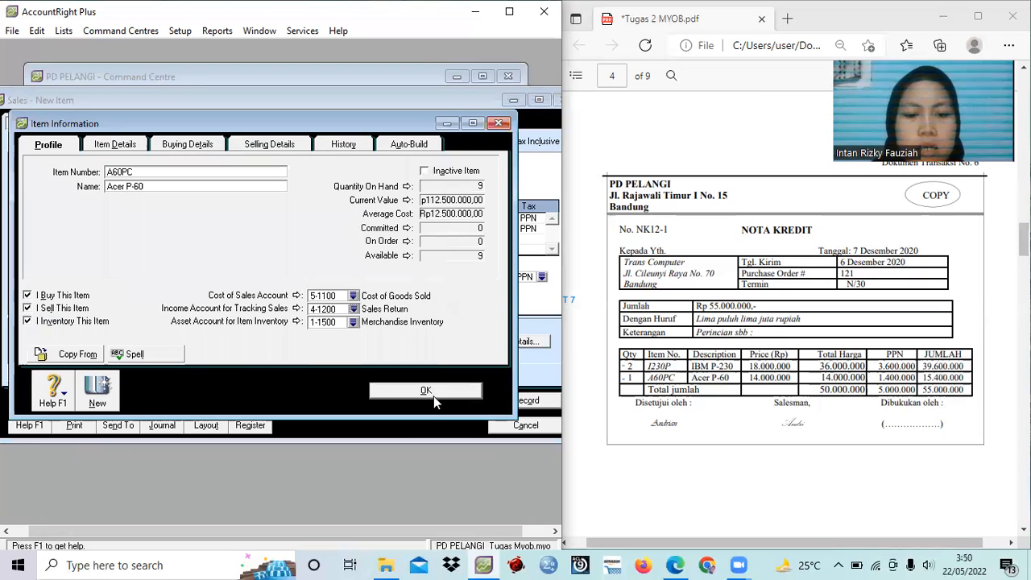
left_click(433, 396)
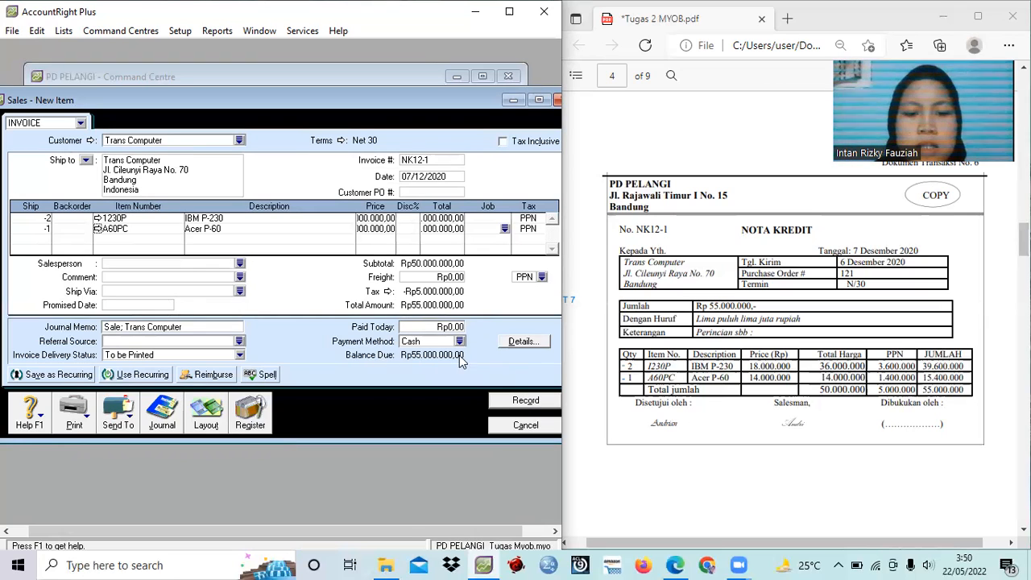
left_click(523, 400)
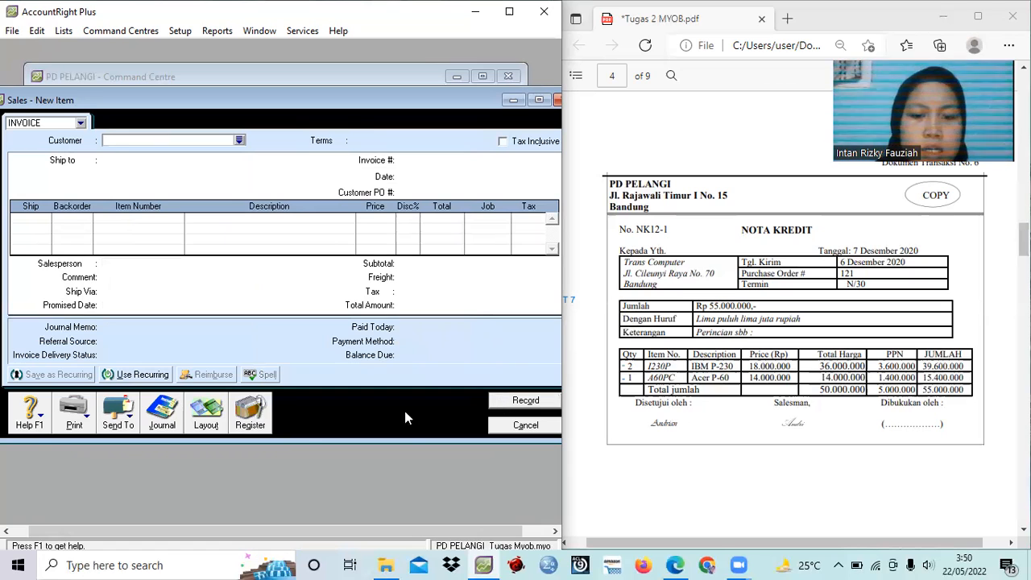
Start applying Trans Computer's NK12-1 credit to a sale, with ID number NK12-1 and date 07/12/2020.
left_click(248, 412)
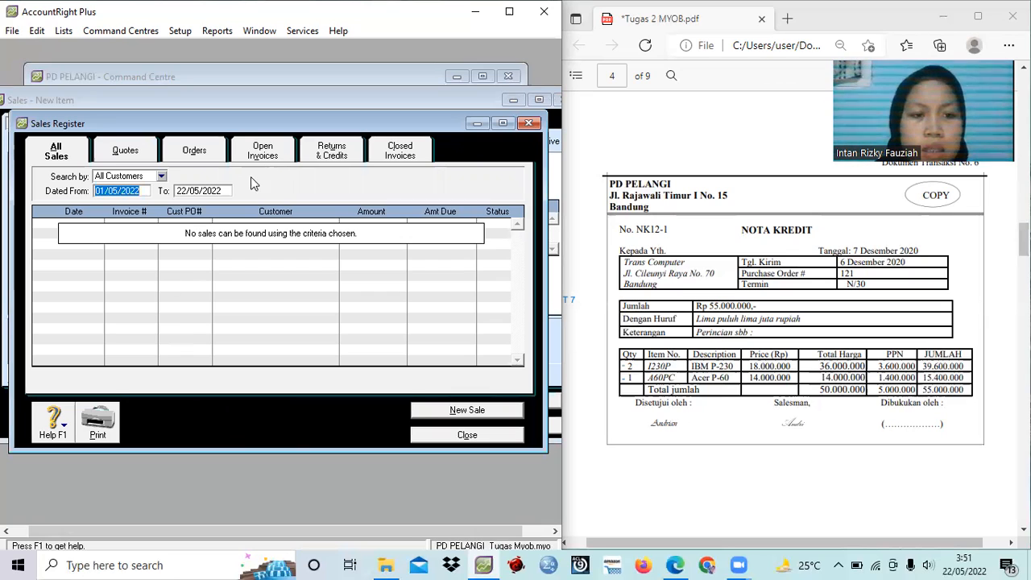
left_click(337, 160)
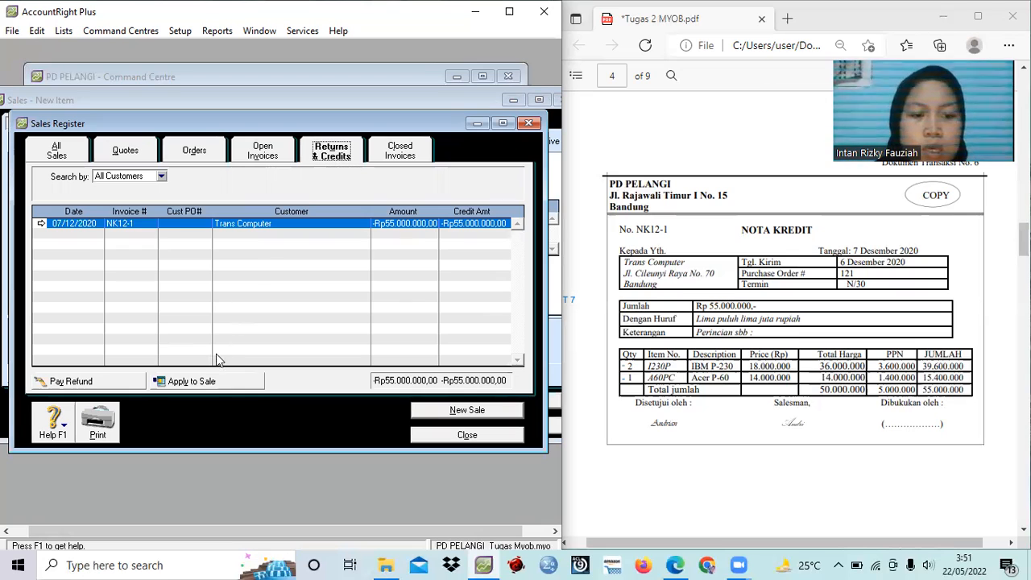
left_click(191, 380)
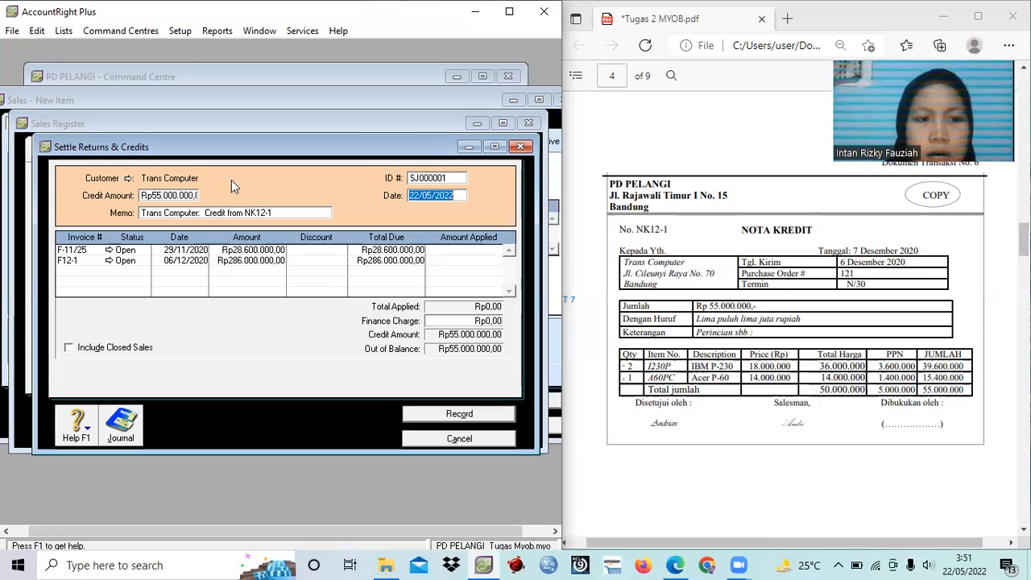
left_click(430, 178)
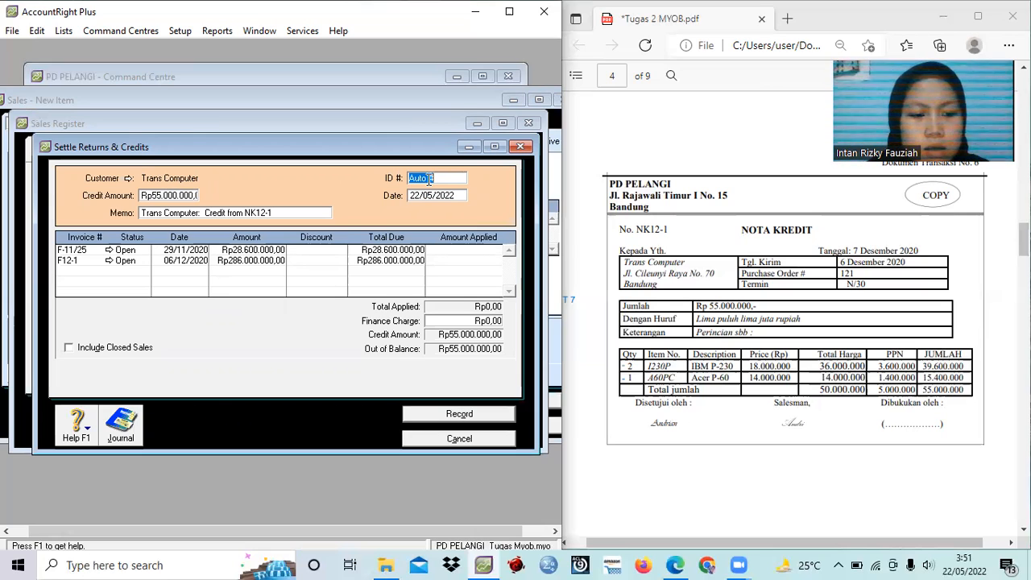
type("NK12-1")
key("Tab")
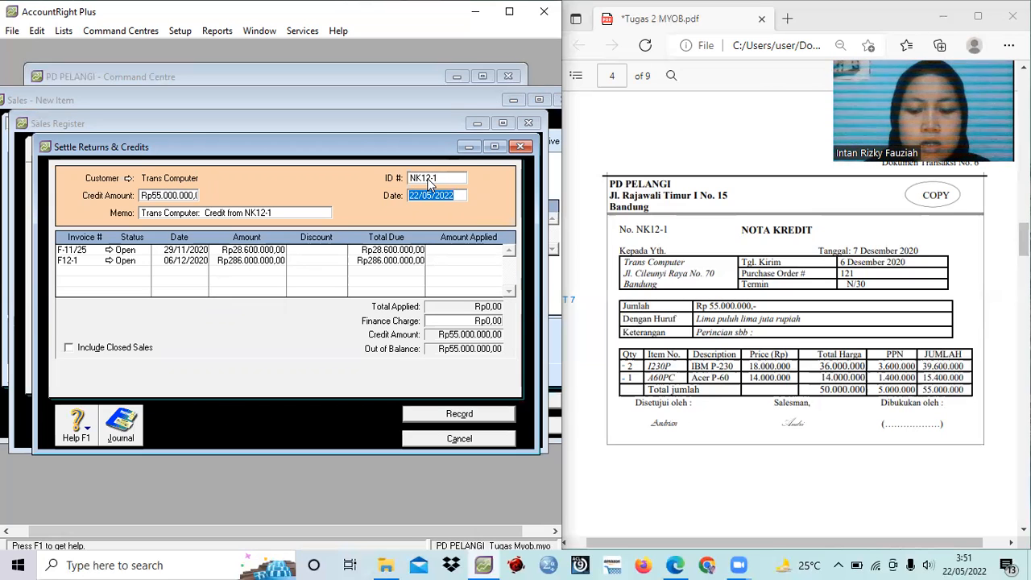
type("07/1")
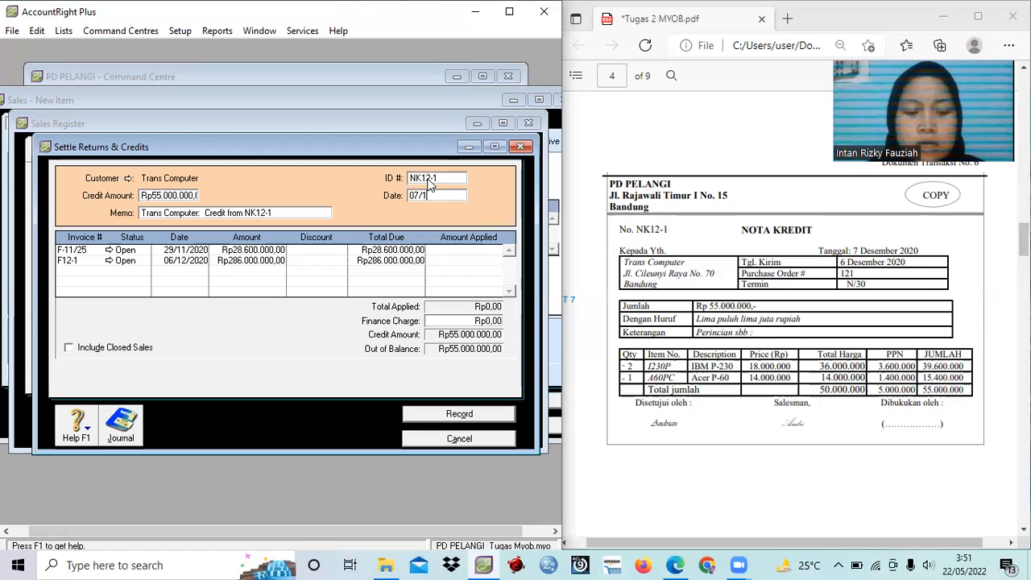
type("2/2020")
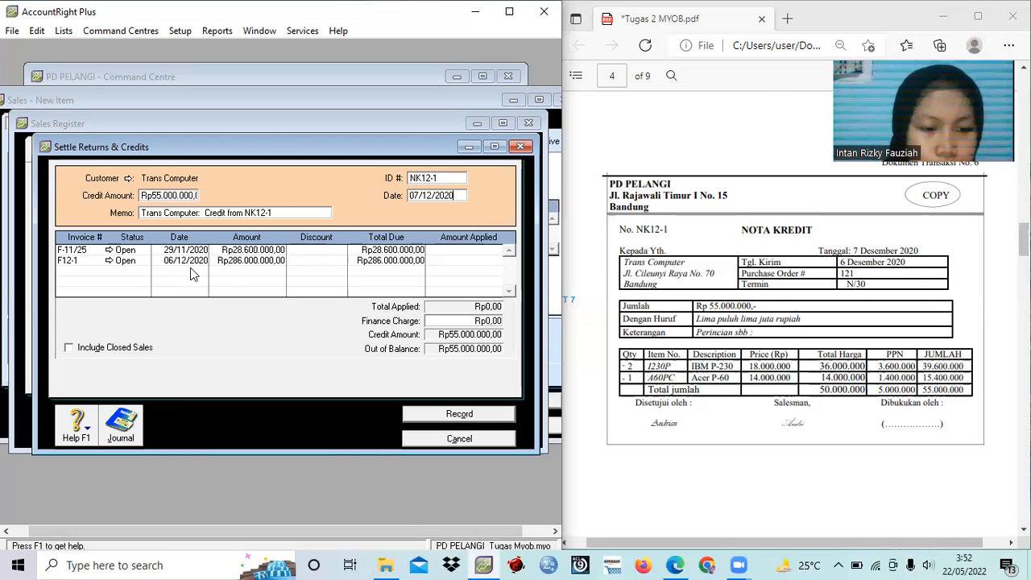
Apply the Rp55.000.000 credit to invoice F12-1, record the settlement, and close the sales windows.
left_click(453, 261)
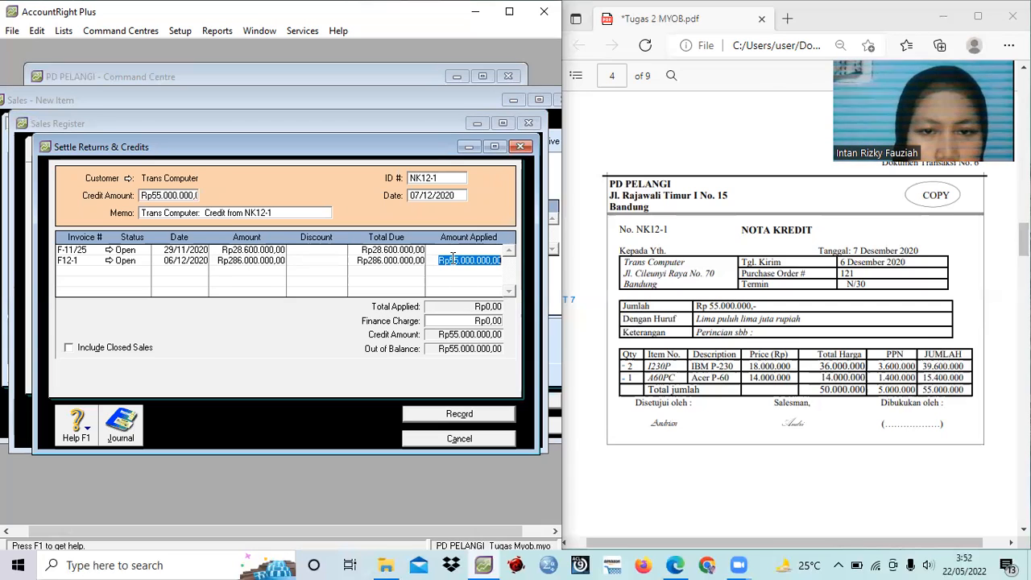
key("Tab")
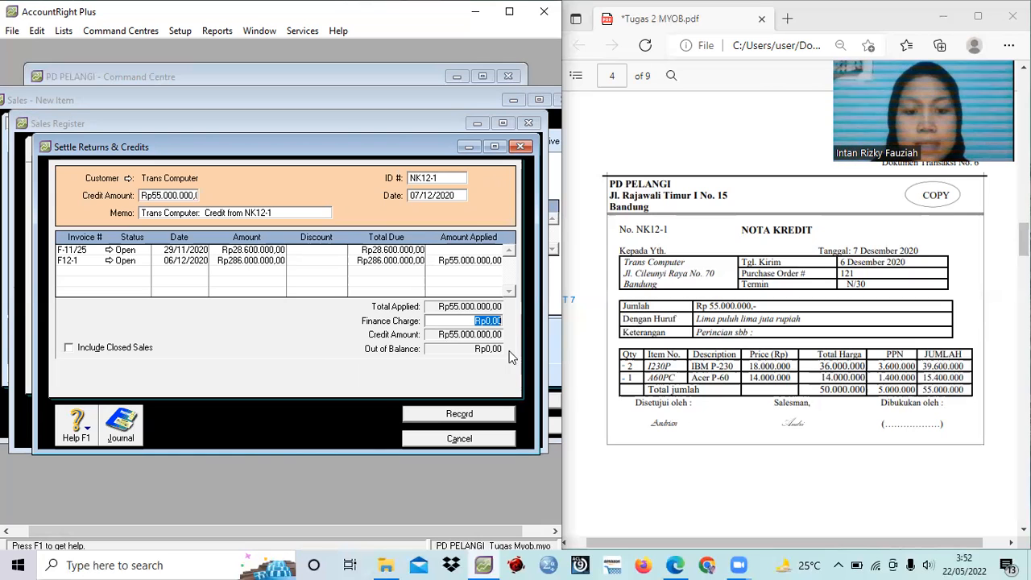
left_click(455, 414)
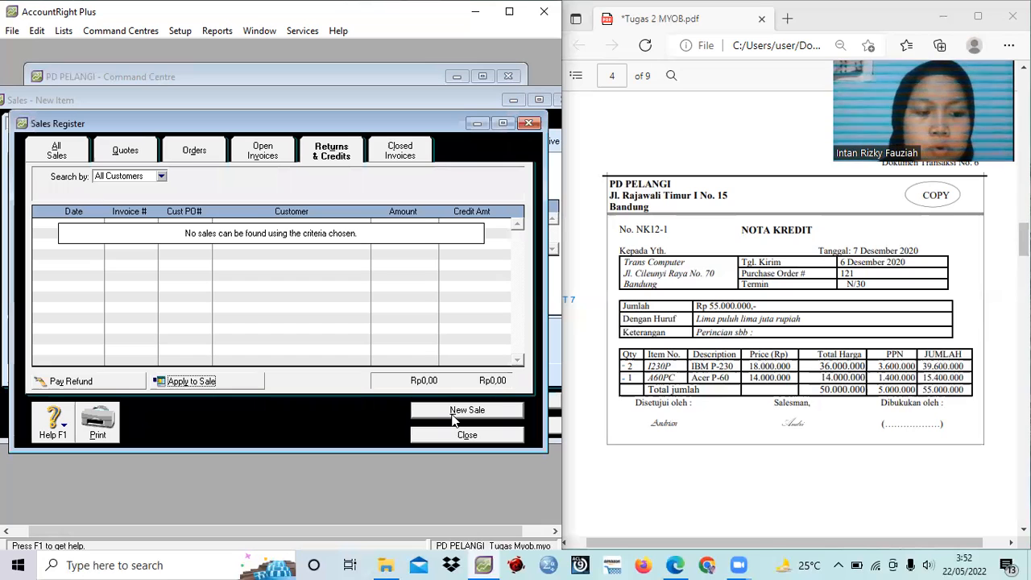
left_click(491, 435)
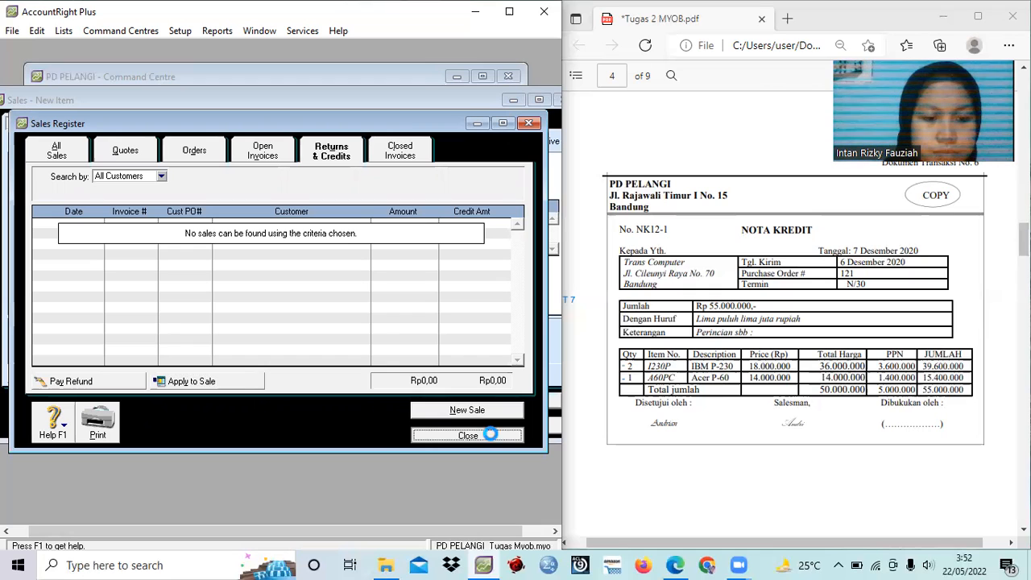
left_click(531, 423)
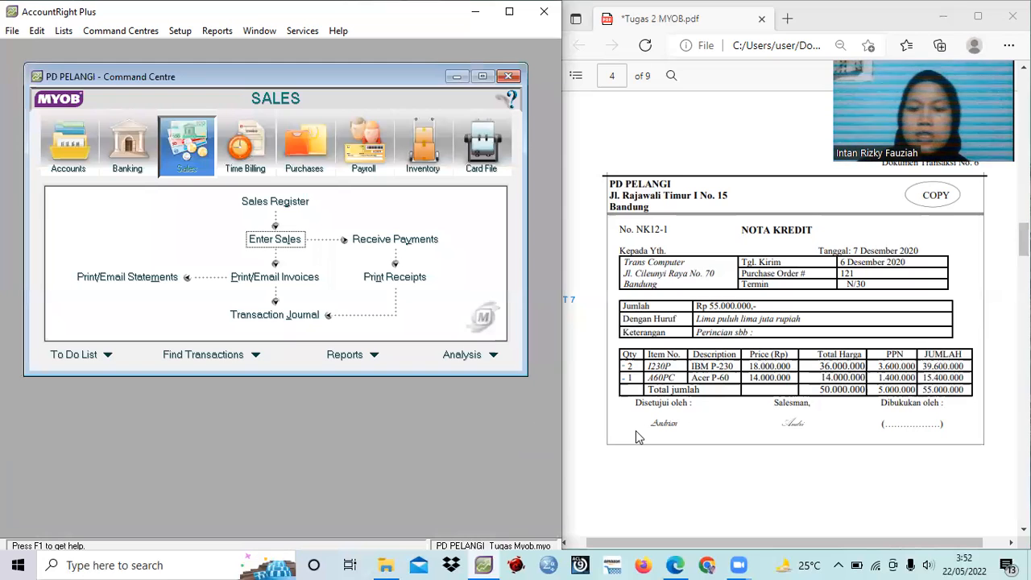
Find Dokumen Transaksi No 7 in the PDF and start a bill payment to supplier PT Makmur Jaya.
left_click(636, 437)
scroll(637, 436, "down", 5)
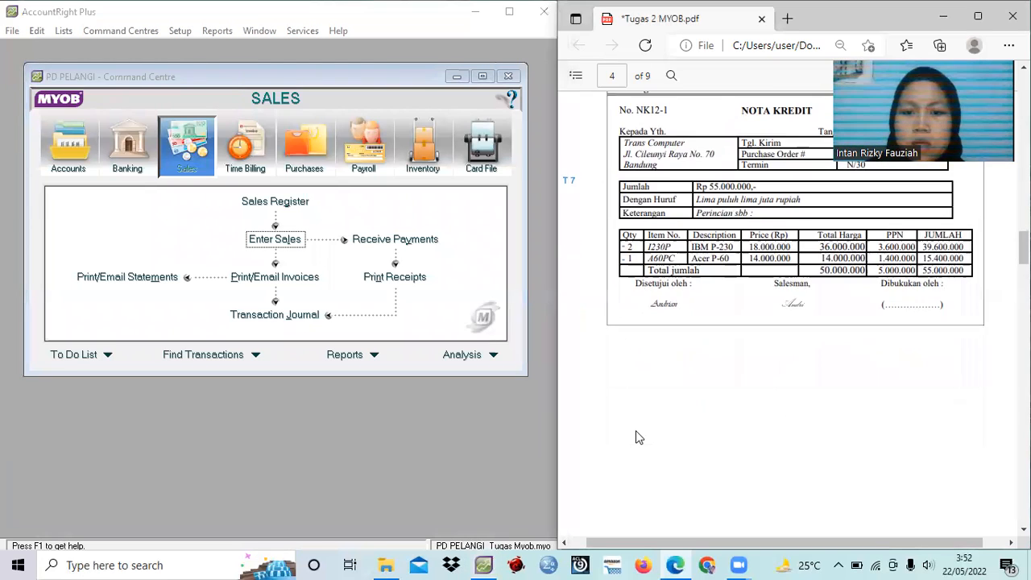
scroll(637, 437, "down", 2)
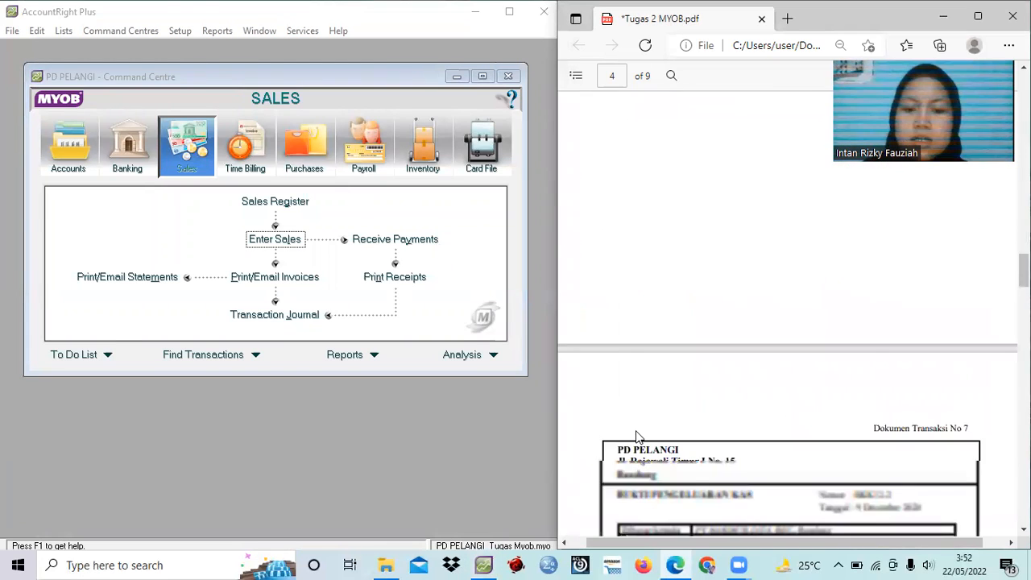
scroll(637, 437, "down", 3)
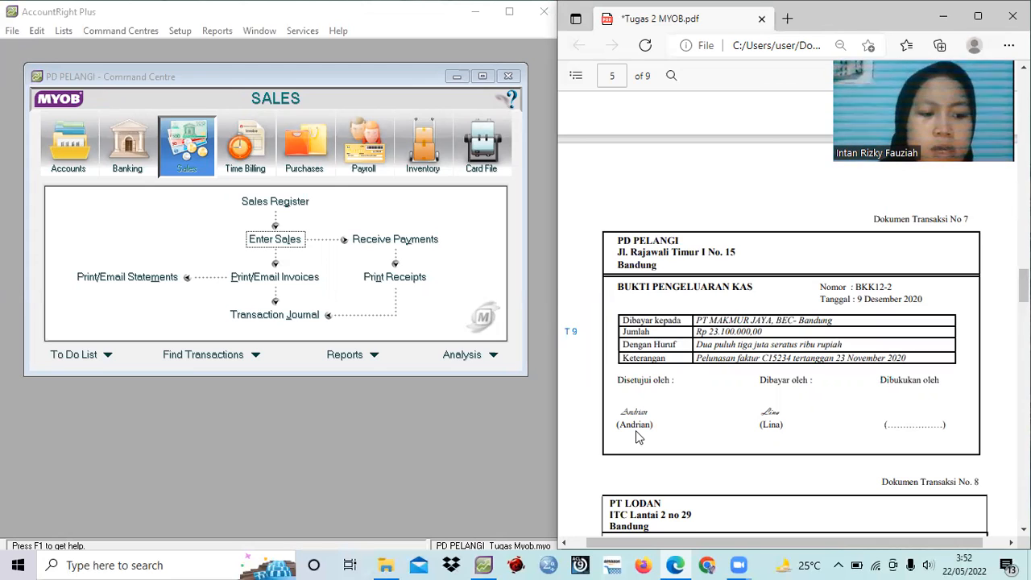
left_click(390, 441)
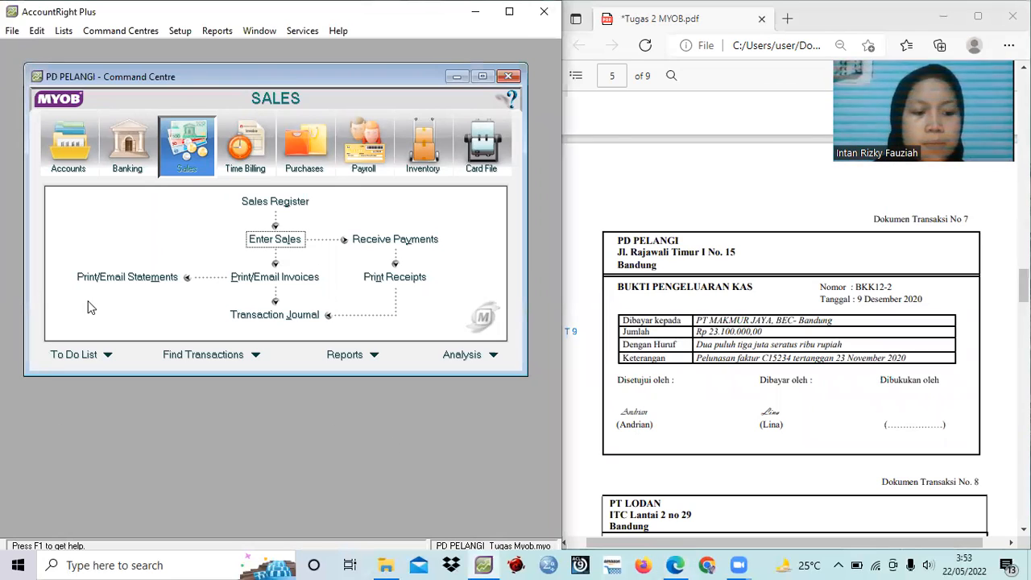
left_click(305, 153)
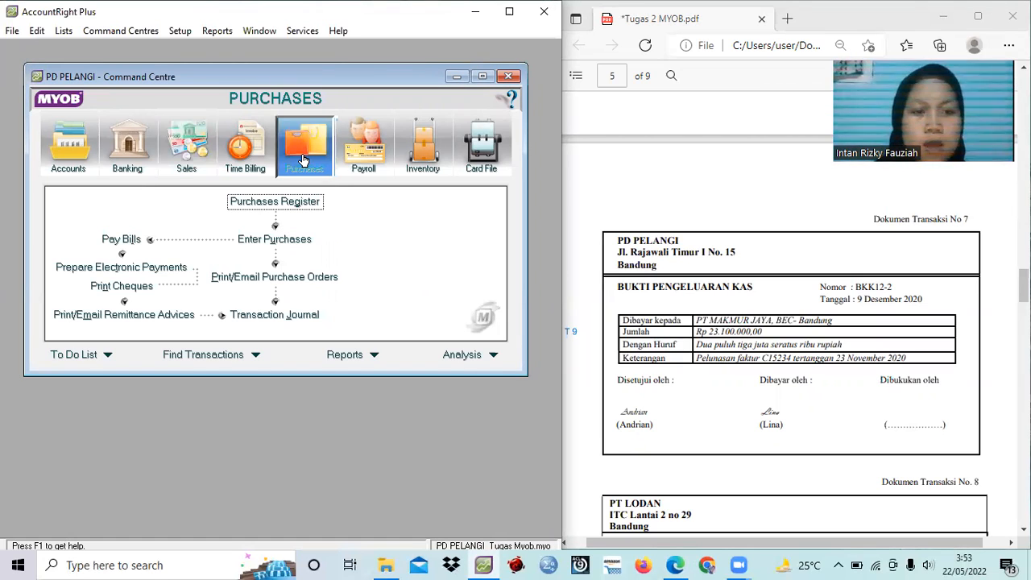
left_click(127, 242)
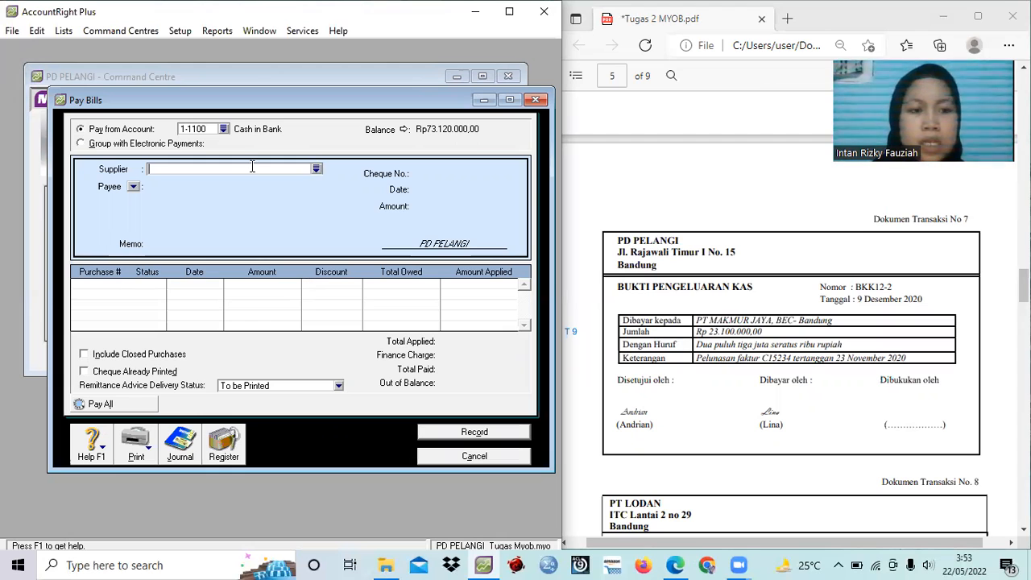
left_click(316, 169)
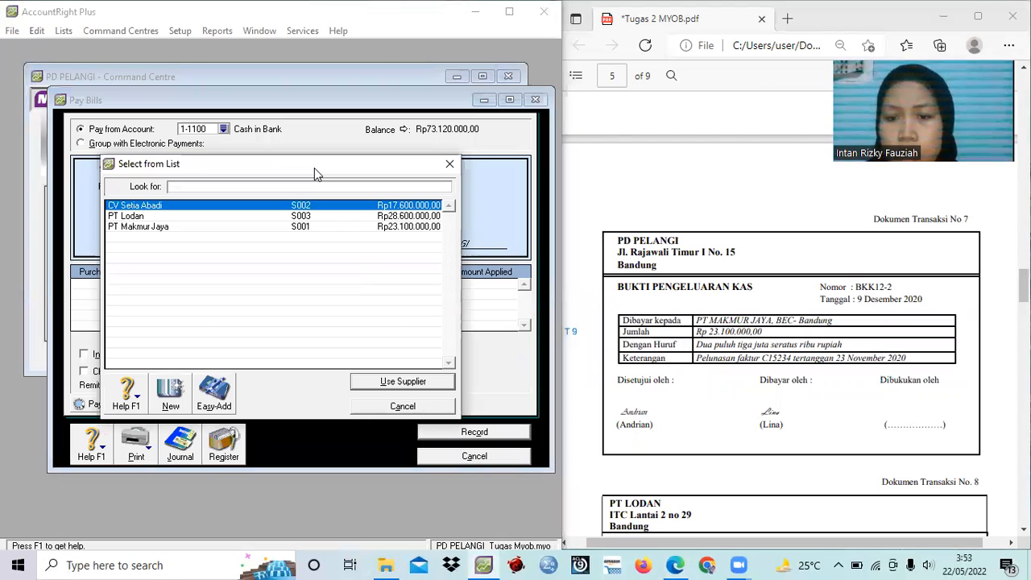
left_click(213, 228)
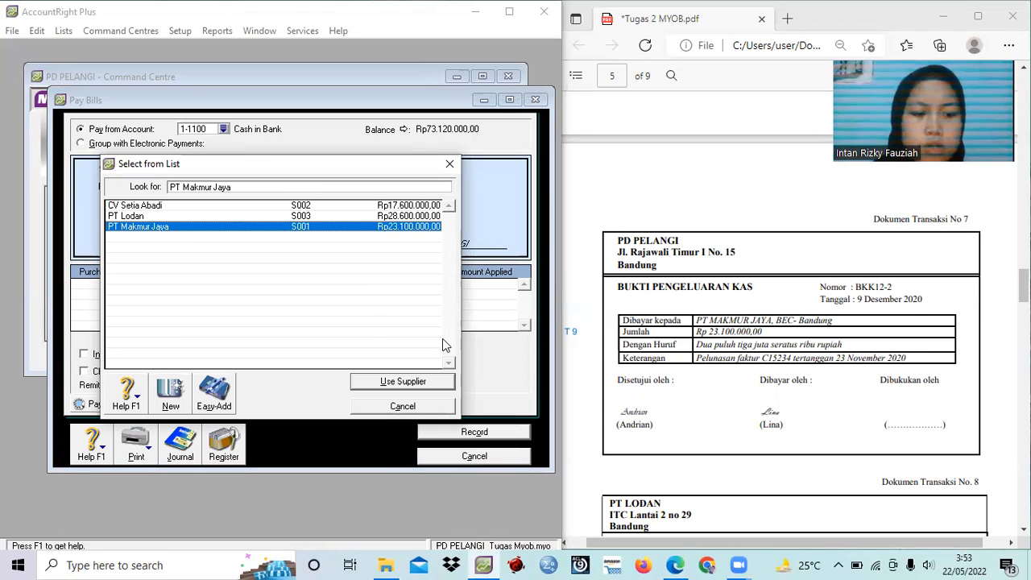
left_click(418, 384)
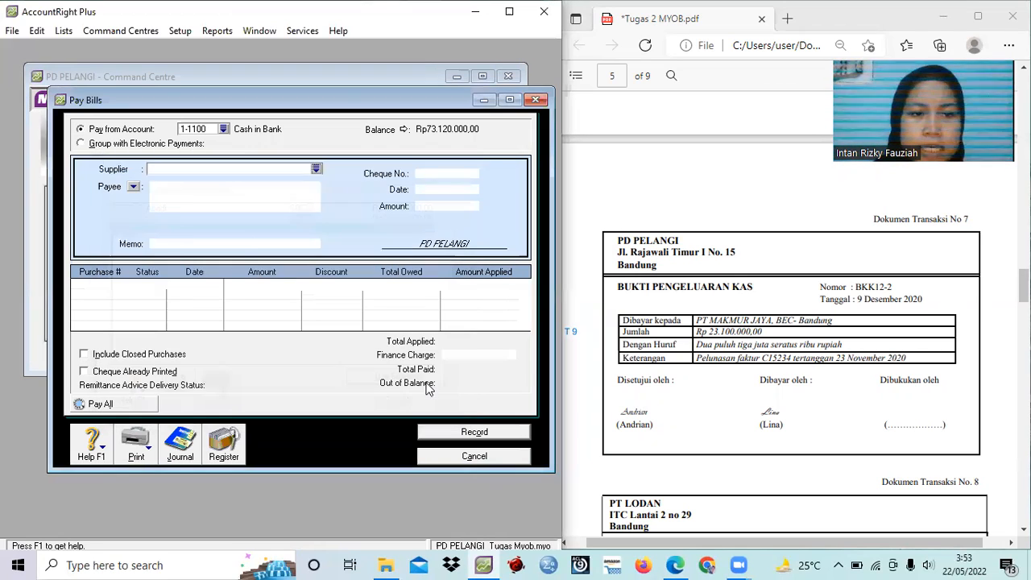
Set the payment's cheque number to BKK12-2, the date to 09/12/2020 and the amount to 23100000.
left_click(429, 173)
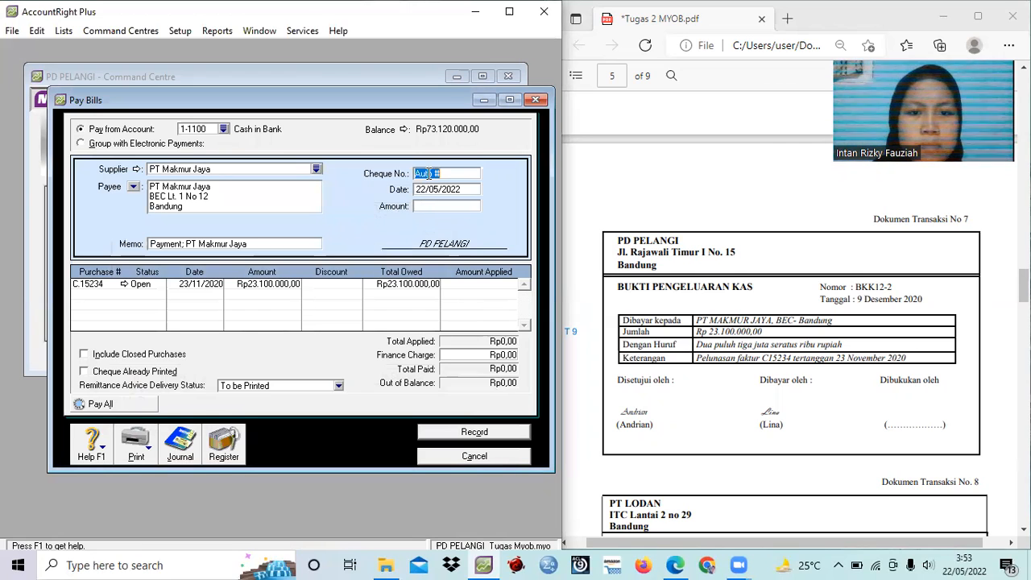
type("B")
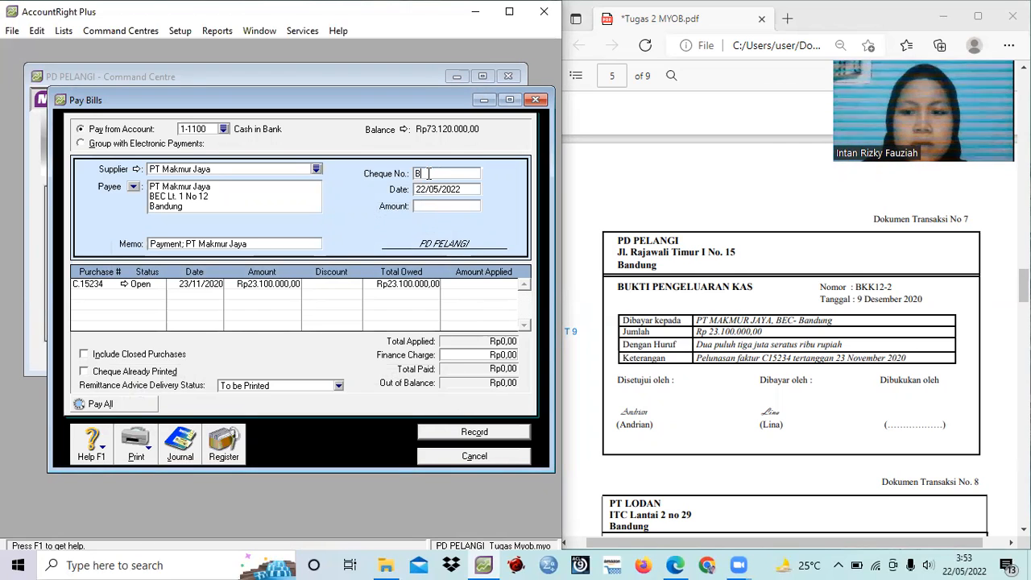
type("KK12-2")
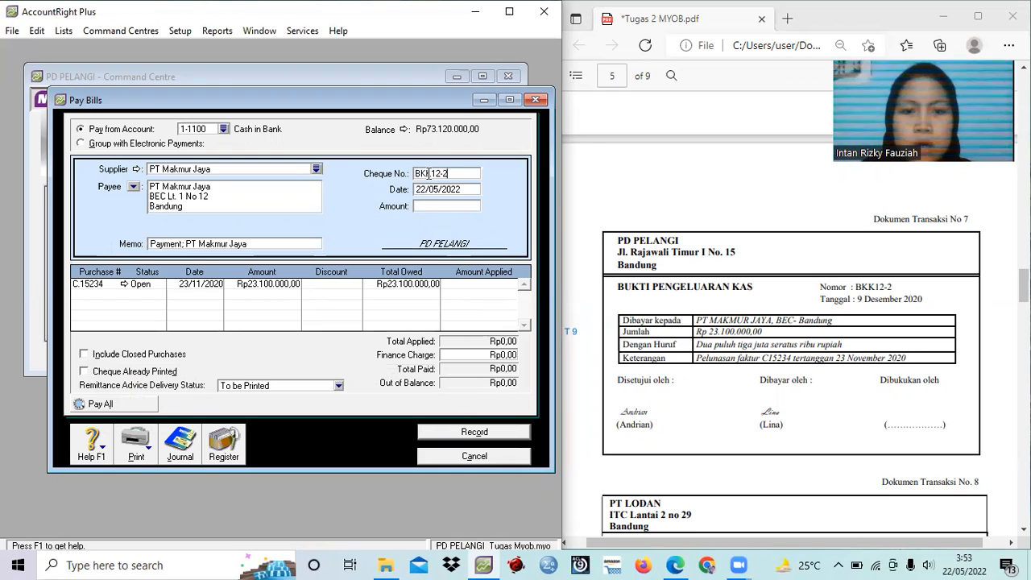
left_click(442, 190)
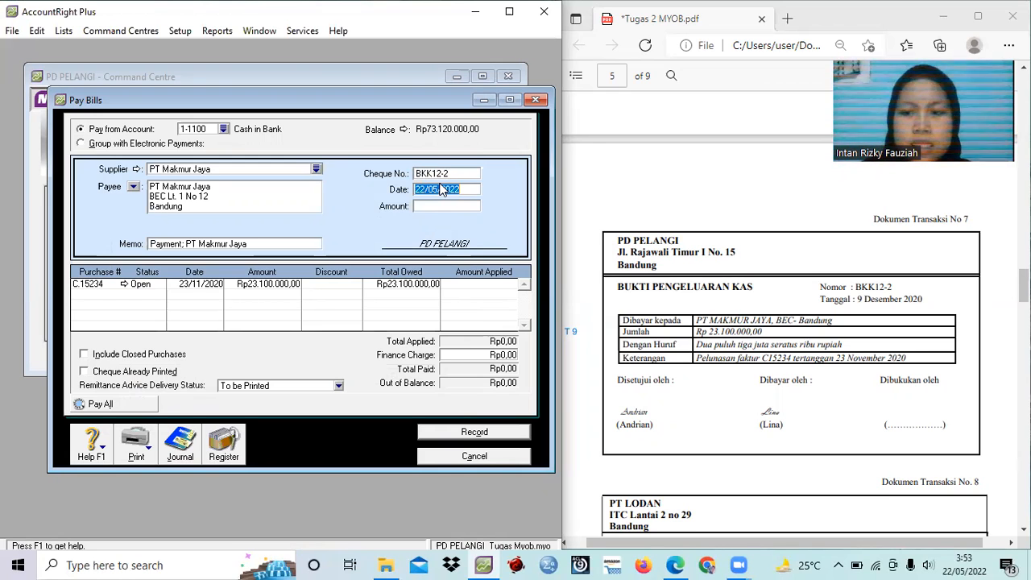
type("0")
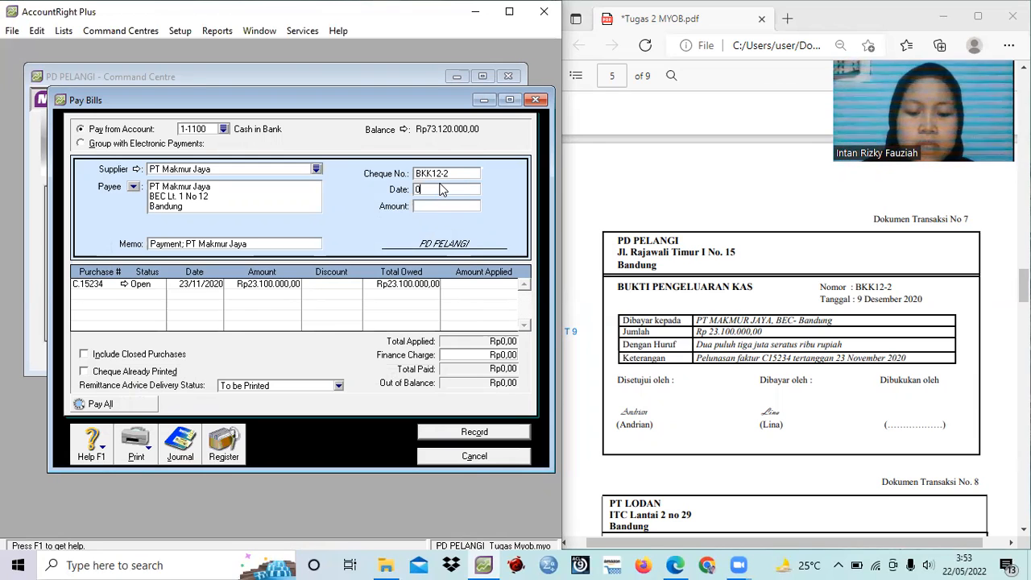
type("9/12/2020")
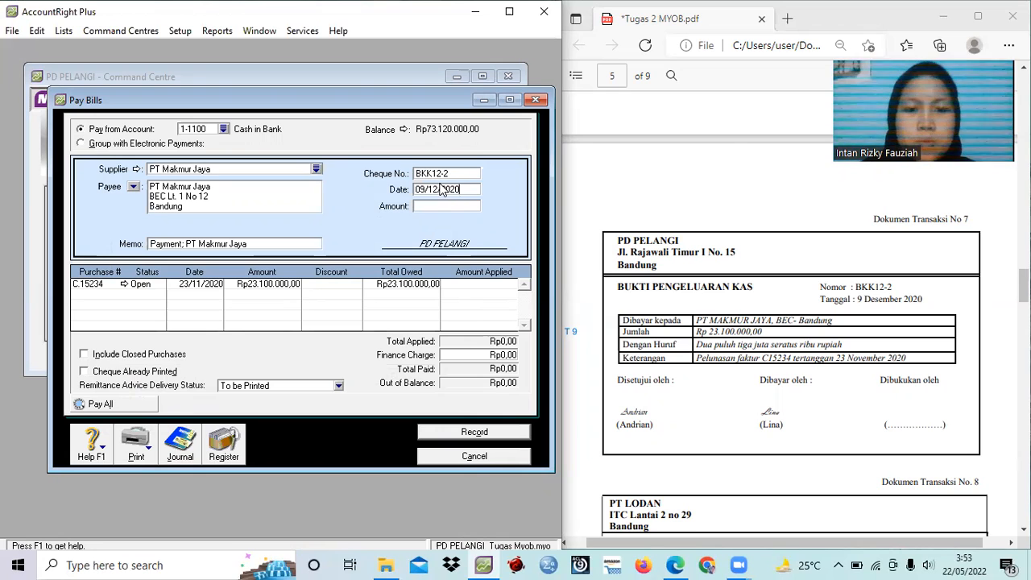
key("Tab")
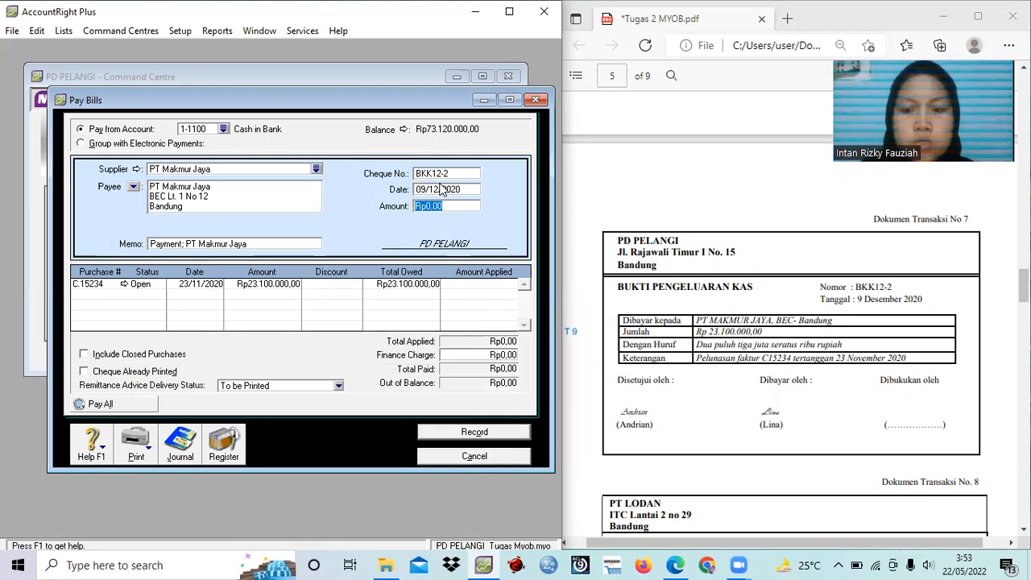
type("23100000")
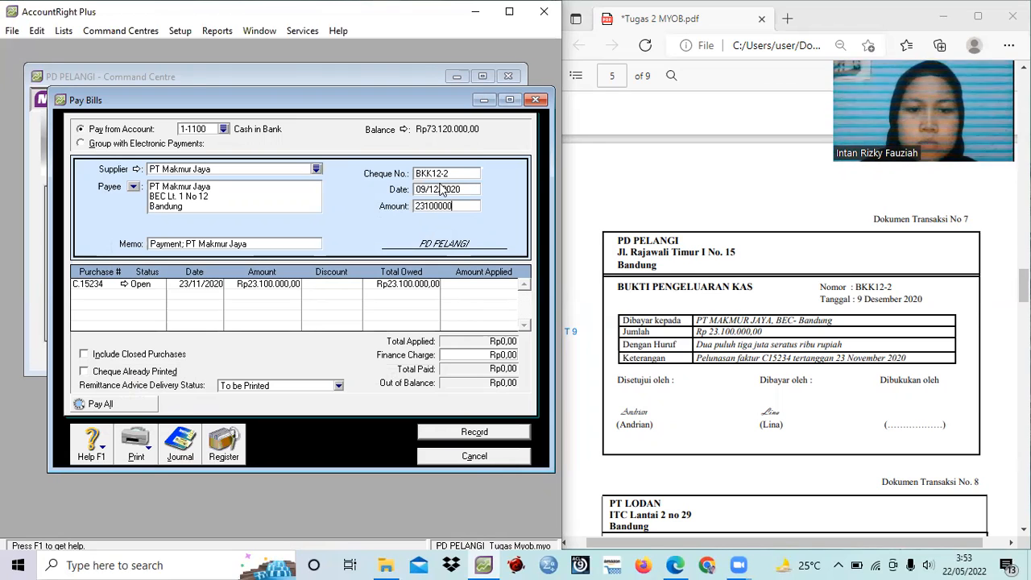
Apply the Rp23.100.000 payment to purchase C.15234, record it, and close the bill payment window.
key("Tab")
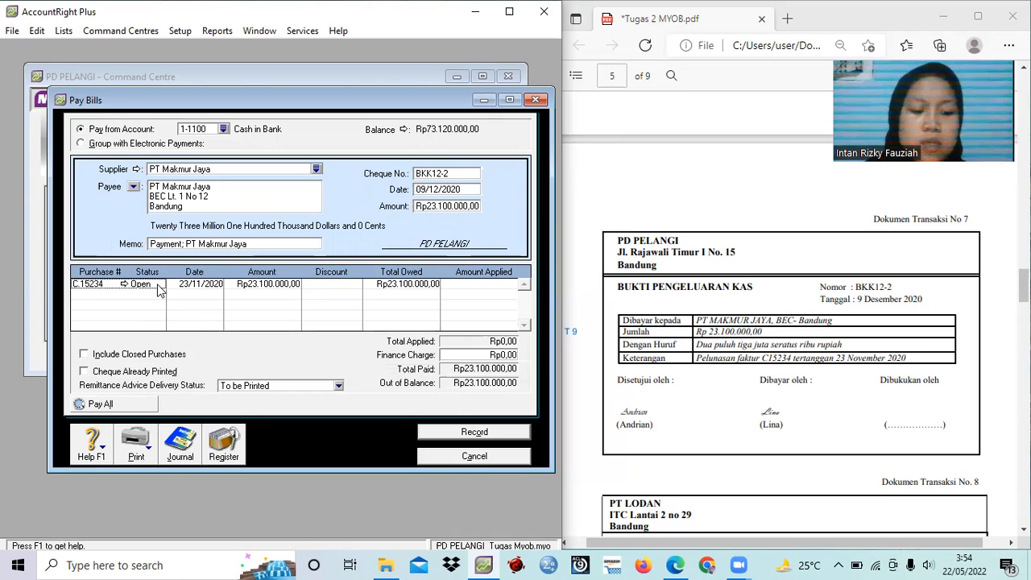
key("Tab")
key("Tab")
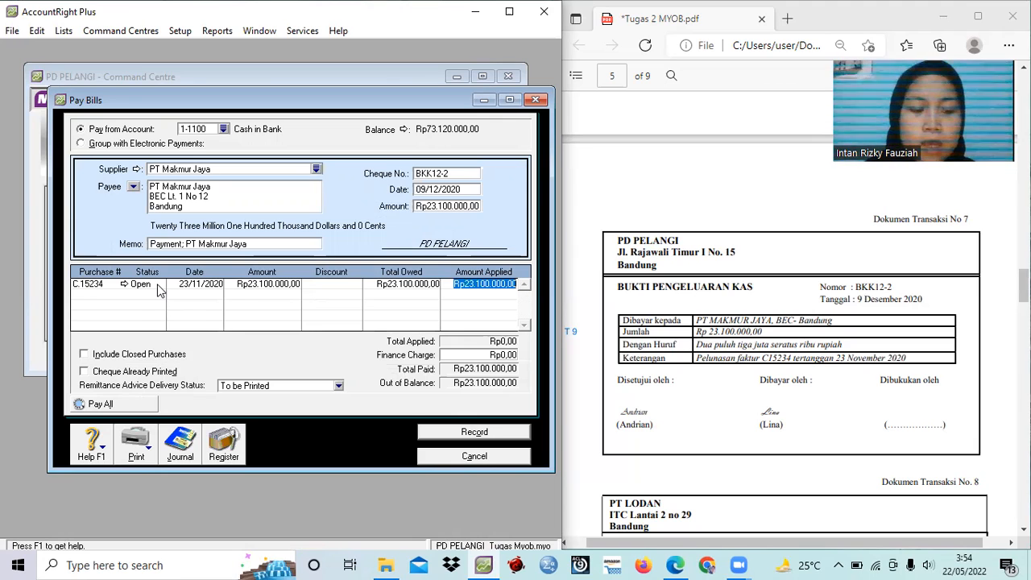
key("Tab")
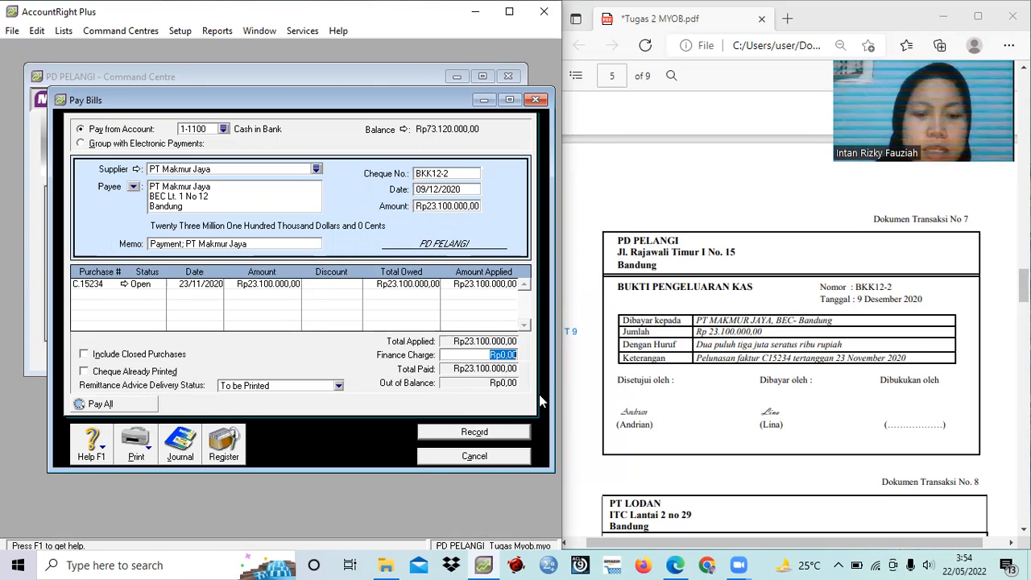
left_click(476, 432)
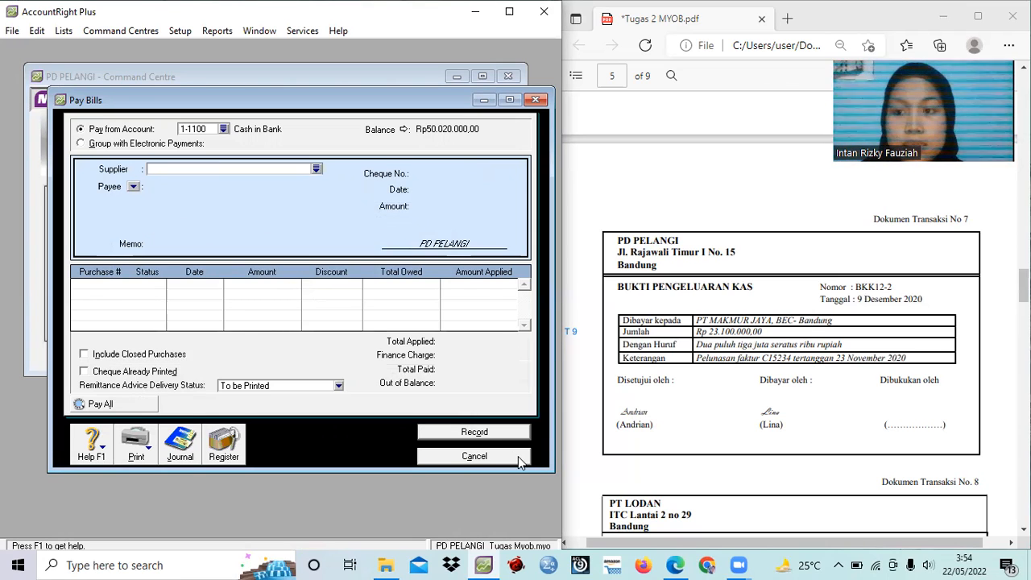
left_click(475, 456)
Find Dokumen Transaksi No. 8 in the PDF and open a new purchase entry with its whole form in view.
left_click(607, 472)
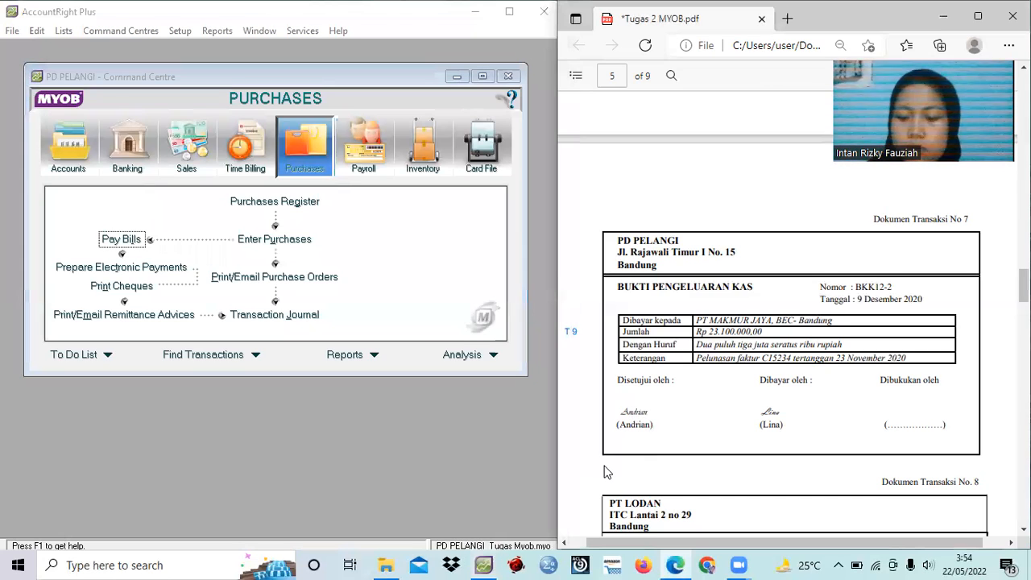
scroll(607, 473, "down", 3)
scroll(607, 473, "down", 10)
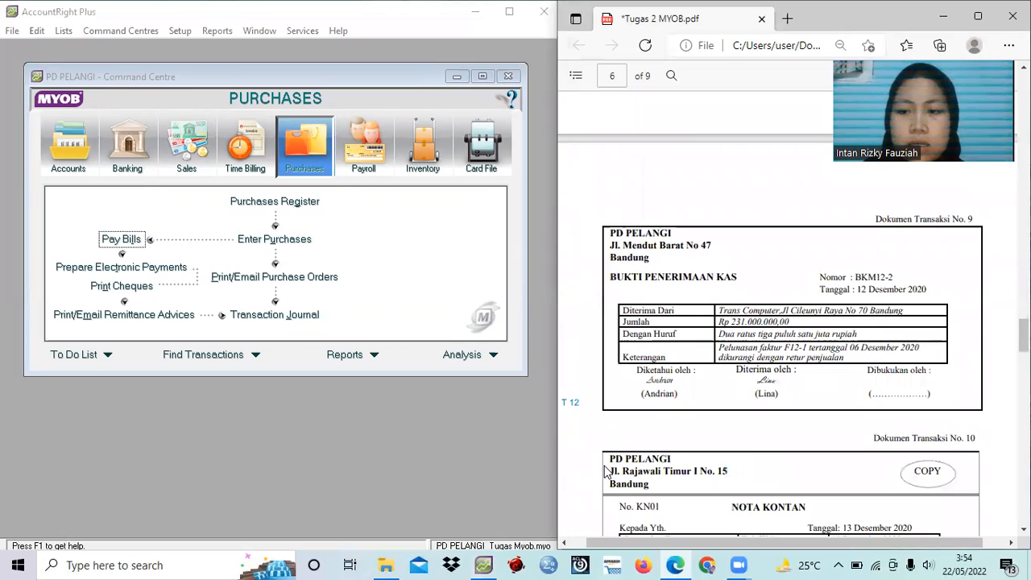
scroll(607, 473, "up", 1)
scroll(607, 473, "up", 8)
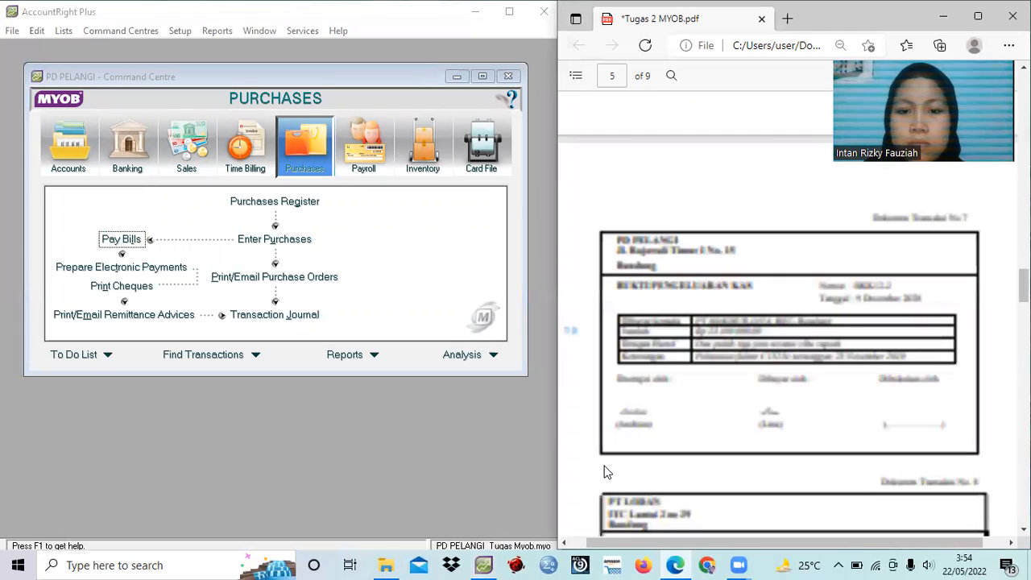
scroll(607, 472, "down", 3)
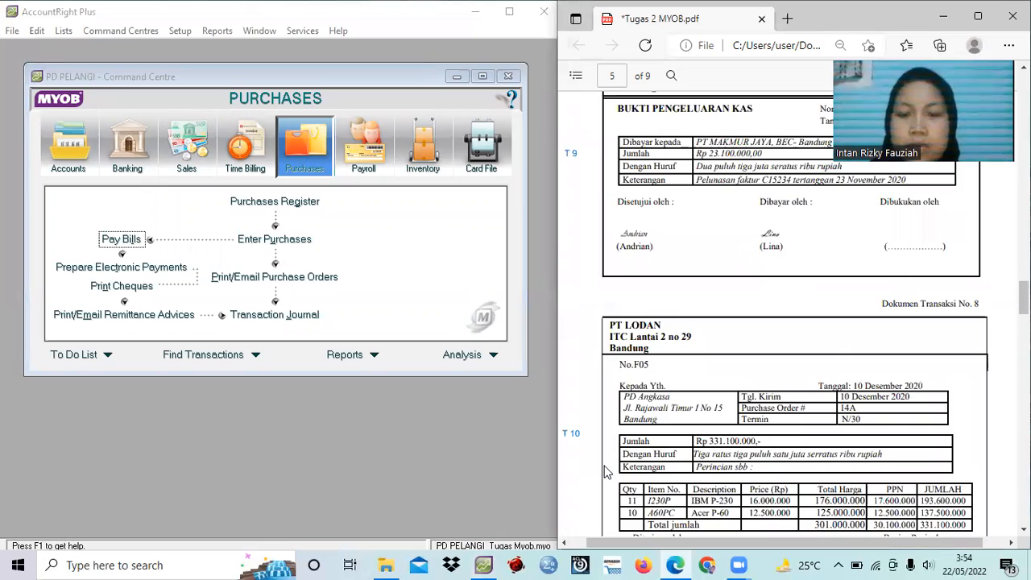
scroll(607, 473, "down", 1)
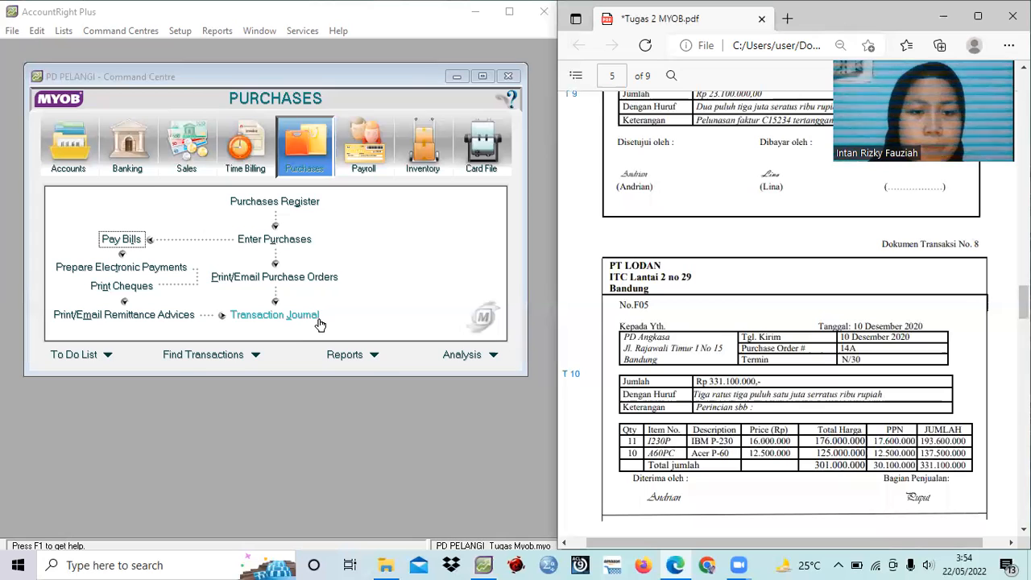
left_click(300, 168)
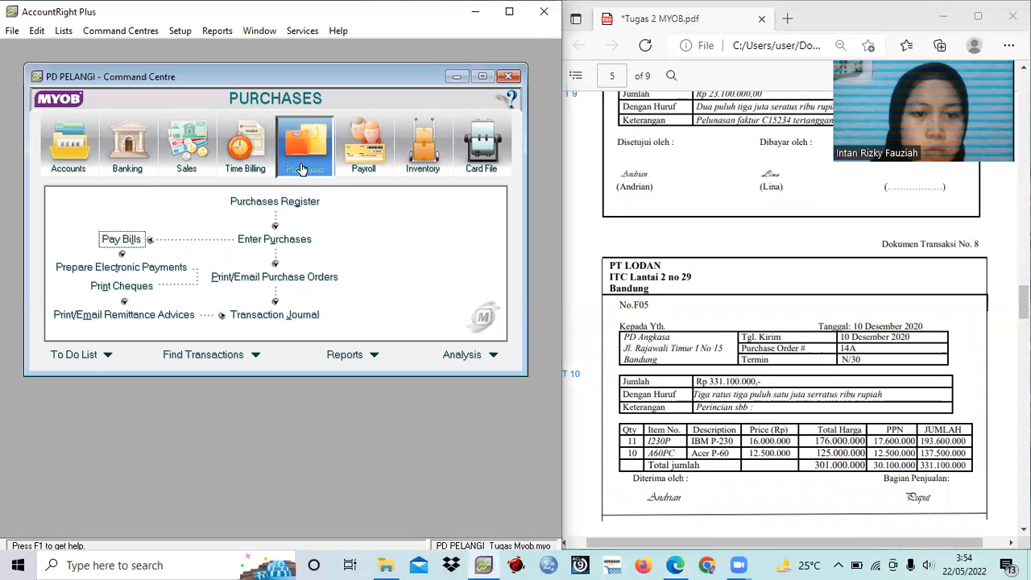
left_click(296, 239)
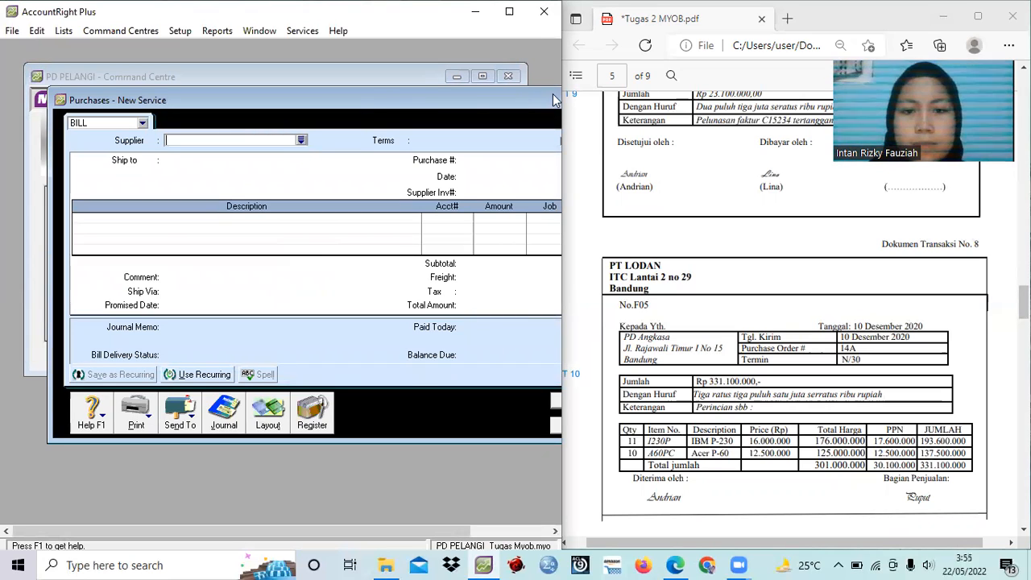
left_click_drag(475, 104, 409, 99)
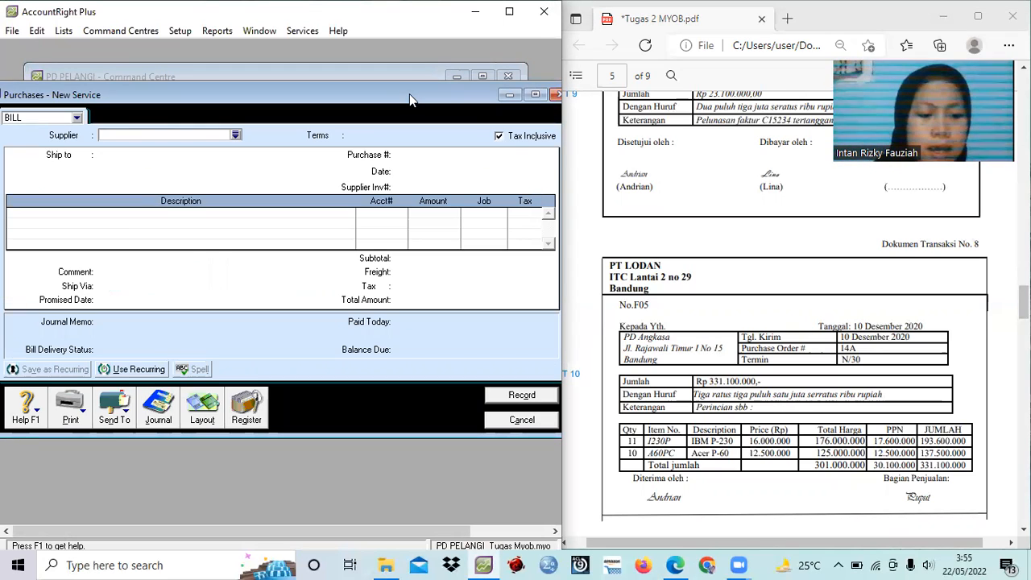
Switch the purchase bill to the Item layout and turn off tax-inclusive pricing.
left_click(203, 409)
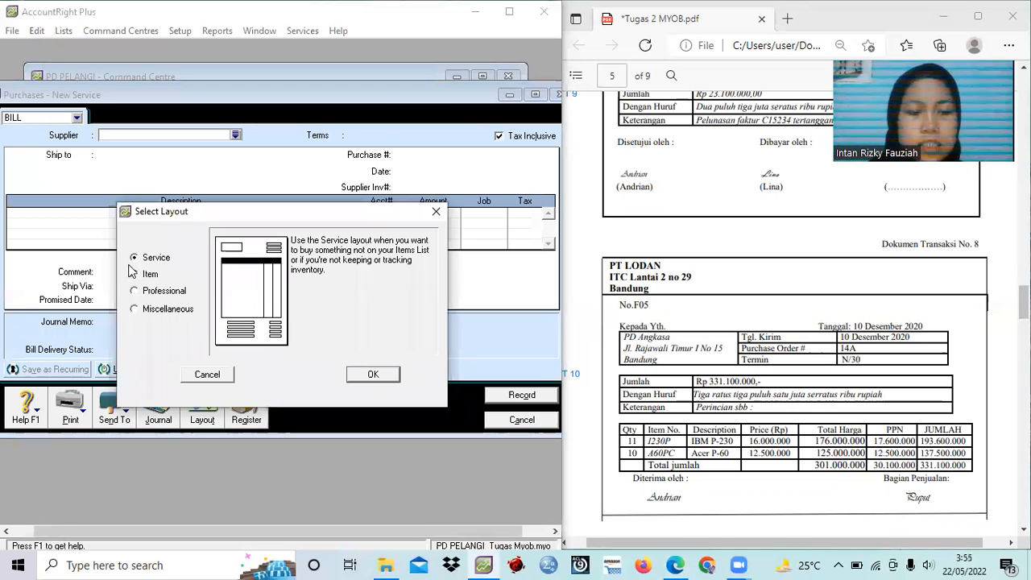
left_click(147, 277)
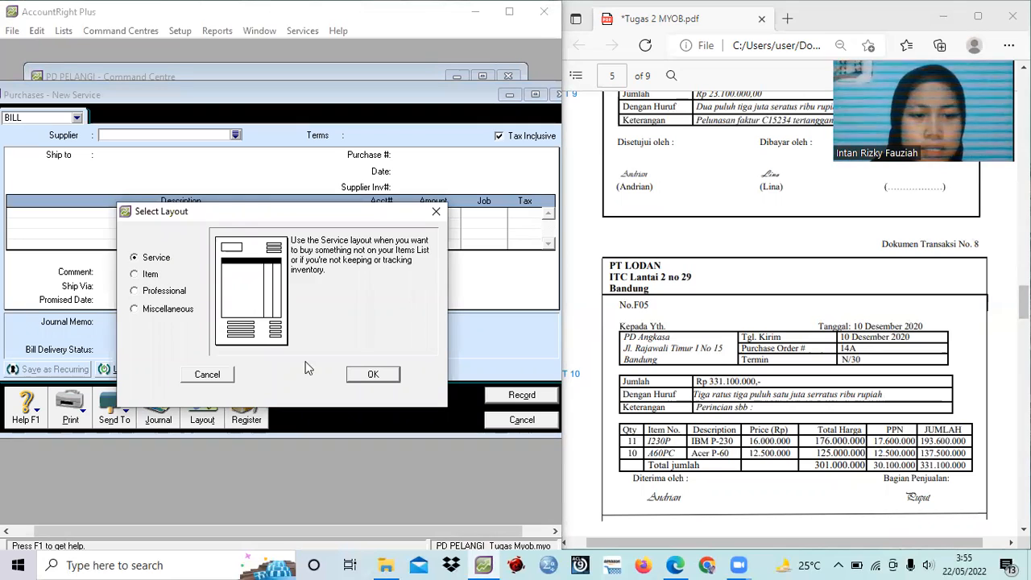
left_click(370, 375)
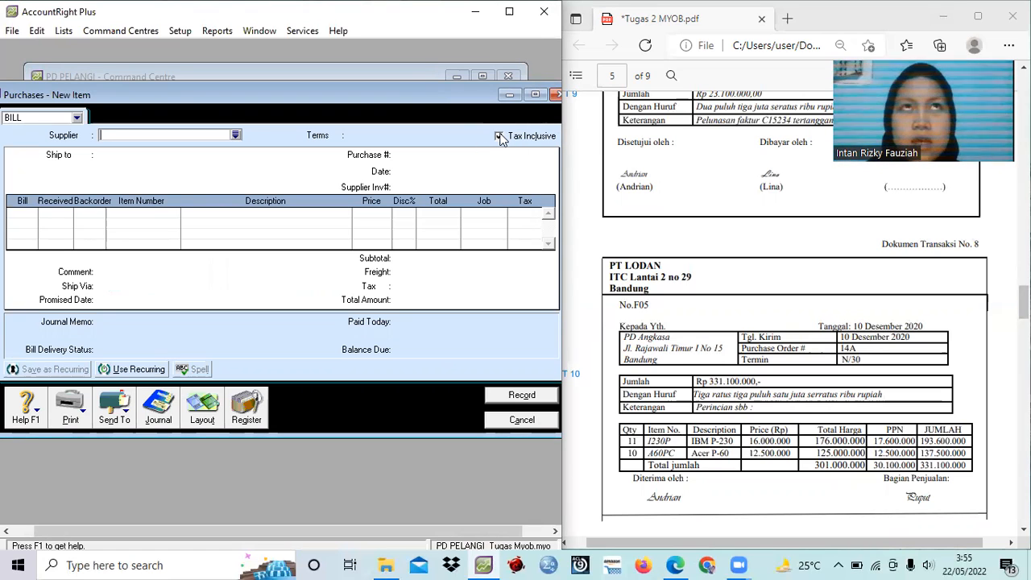
left_click(499, 137)
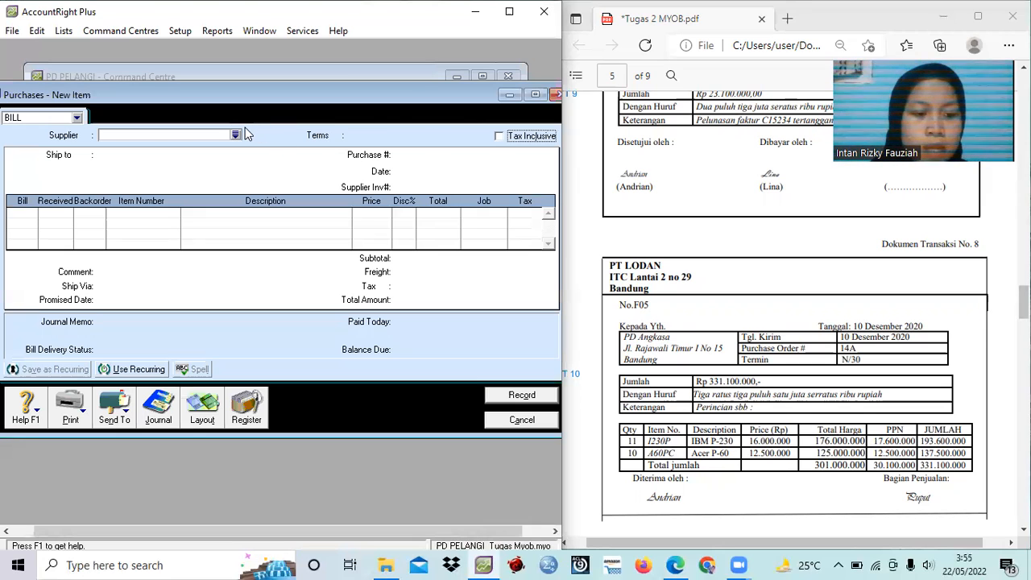
Choose PT Lodan as the supplier and set the credit terms to In a Given # of Days with 30 balance due days.
left_click(238, 133)
left_click(218, 209)
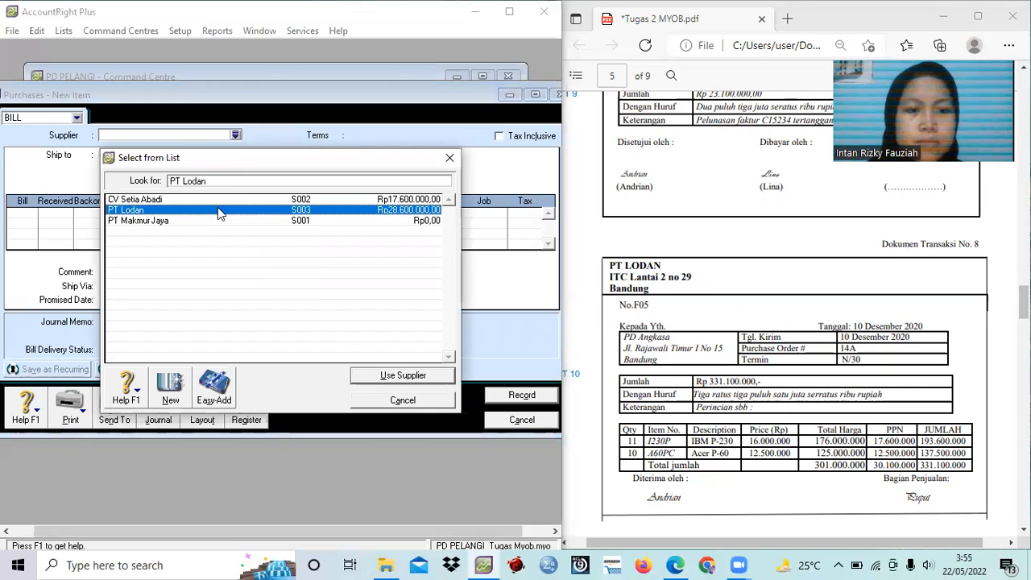
left_click(392, 378)
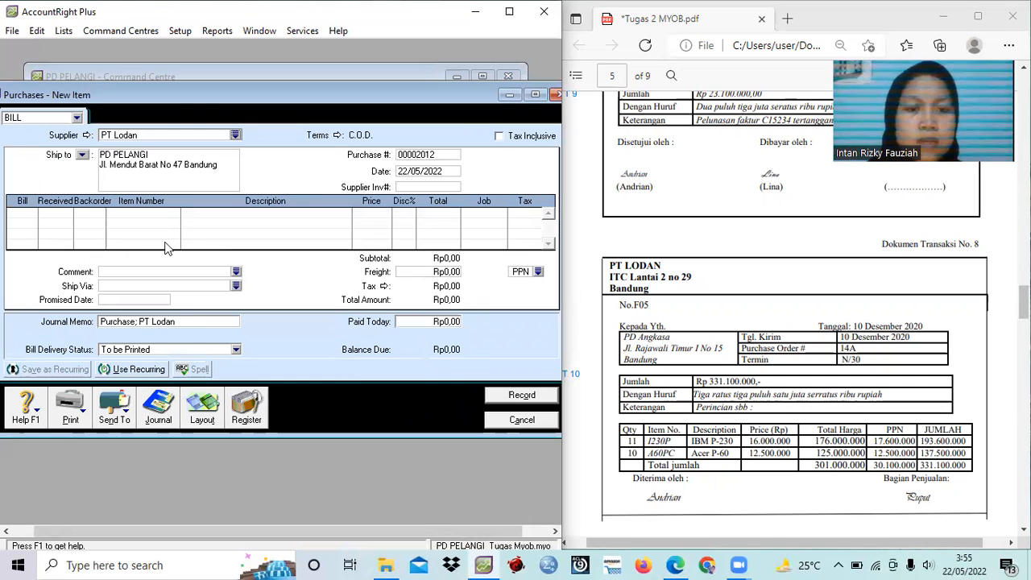
left_click(337, 136)
left_click(364, 185)
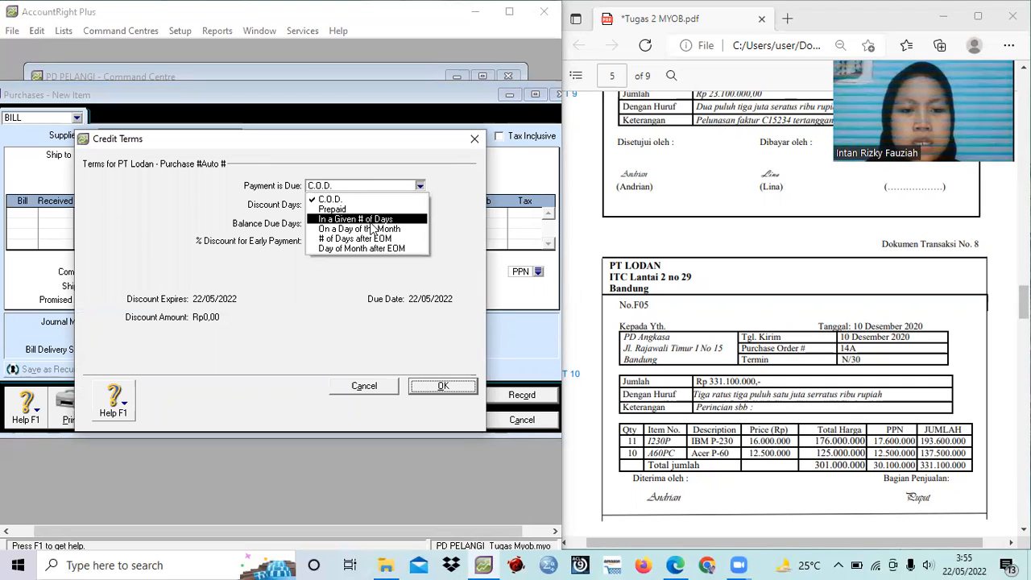
left_click(366, 219)
left_click(326, 222)
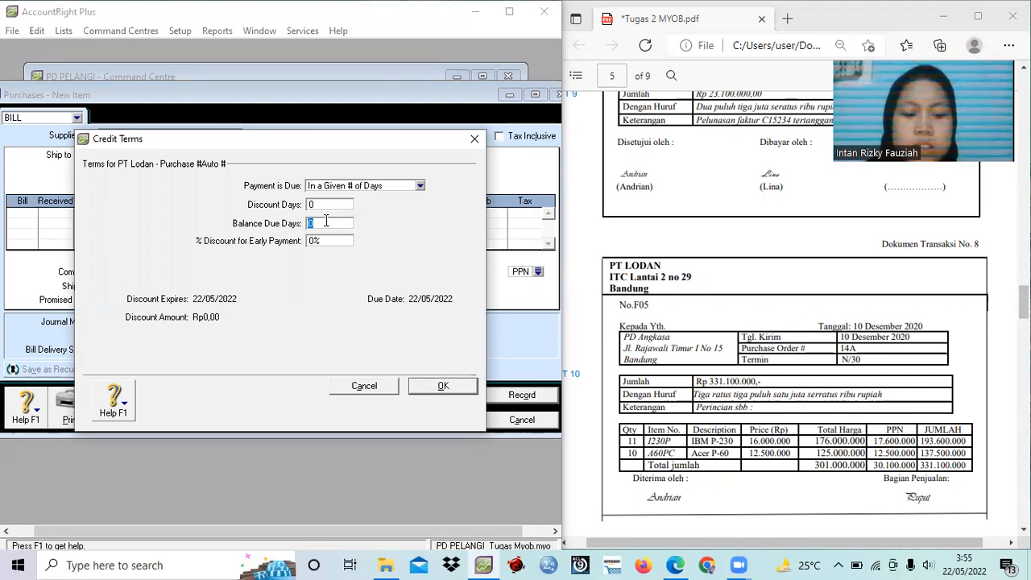
type("30")
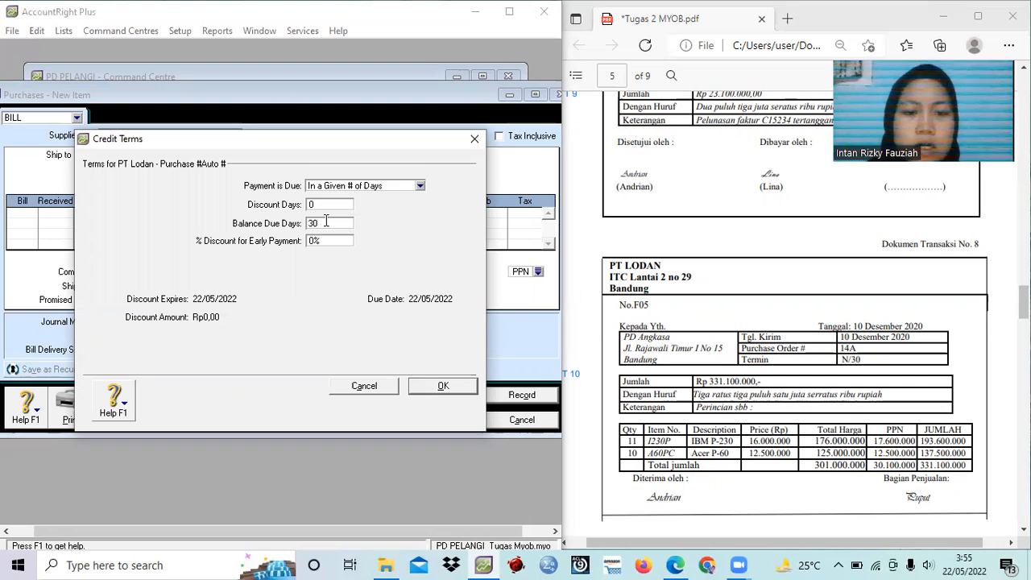
left_click(443, 385)
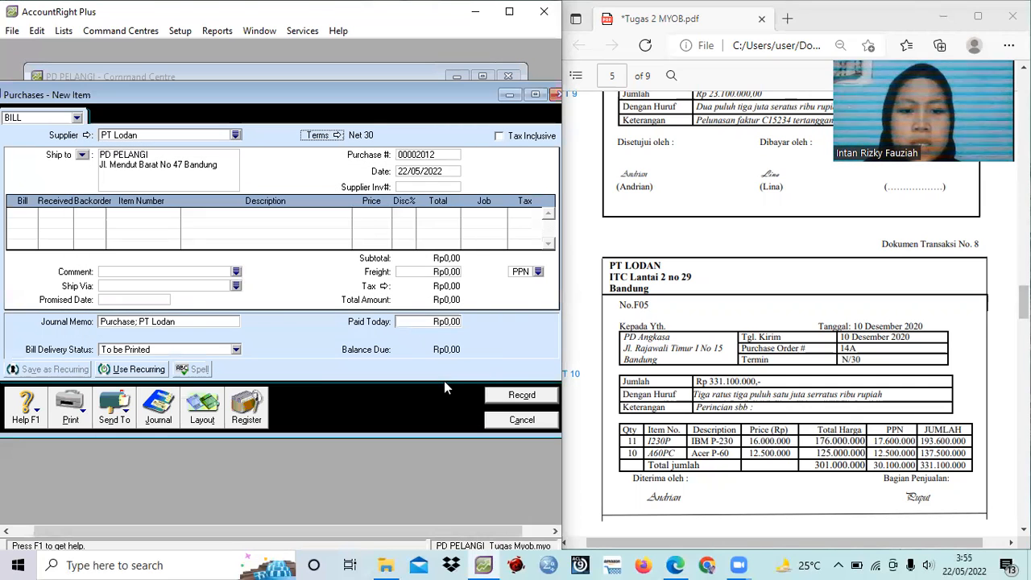
Set the bill's purchase number to F05 and its date to 10/12/2020.
left_click(410, 154)
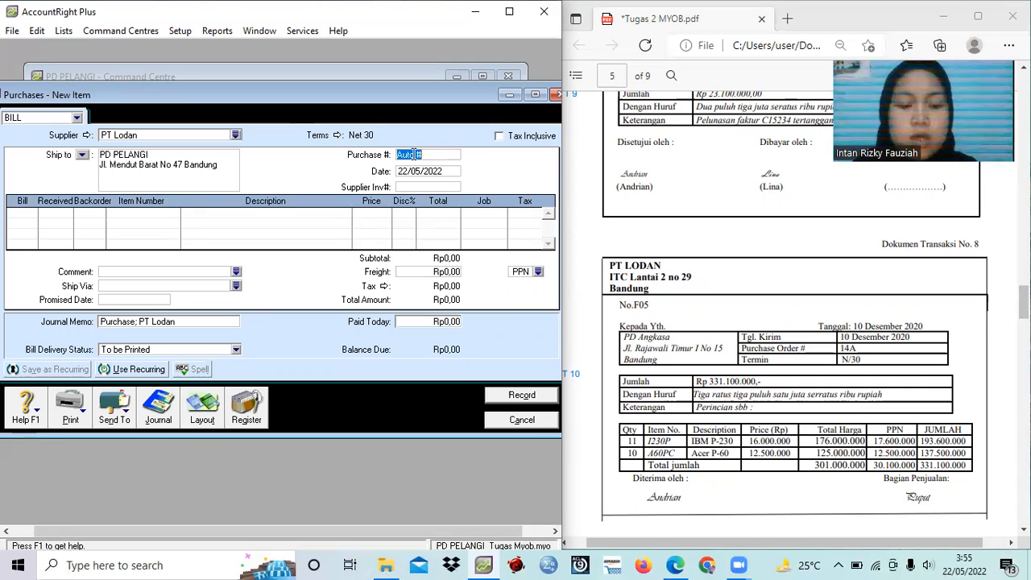
type("F05")
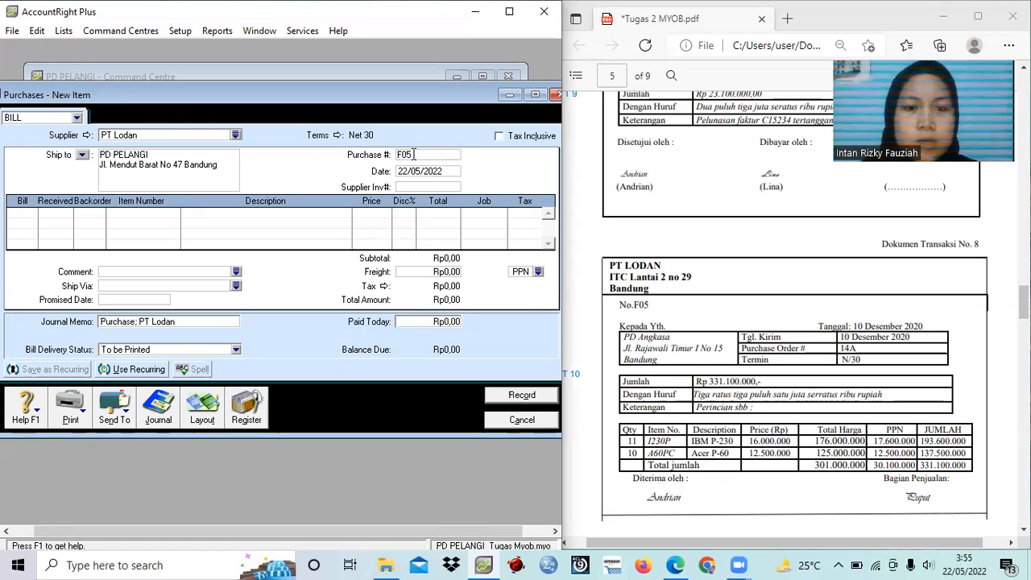
key("Tab")
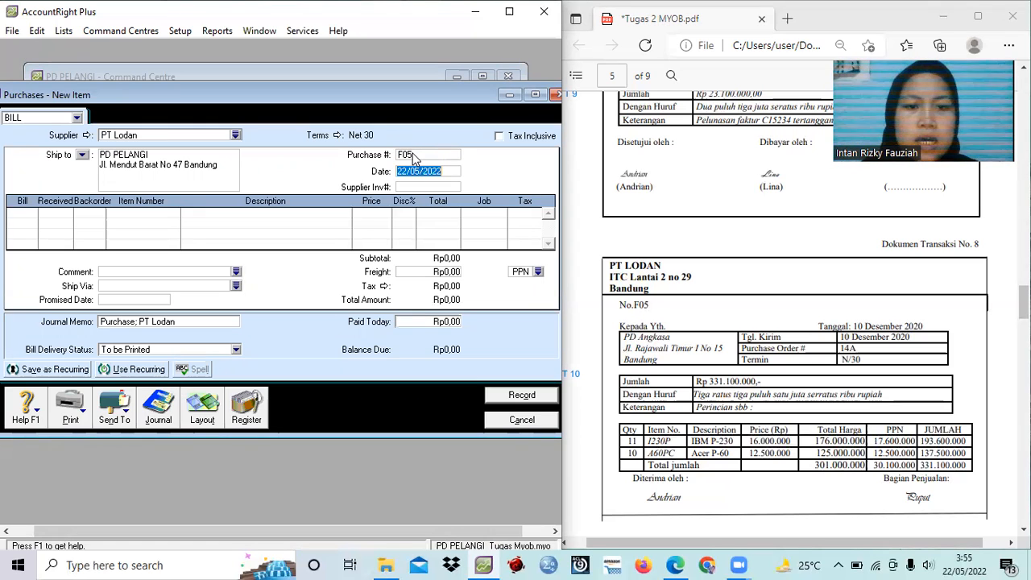
type("10/12/2020")
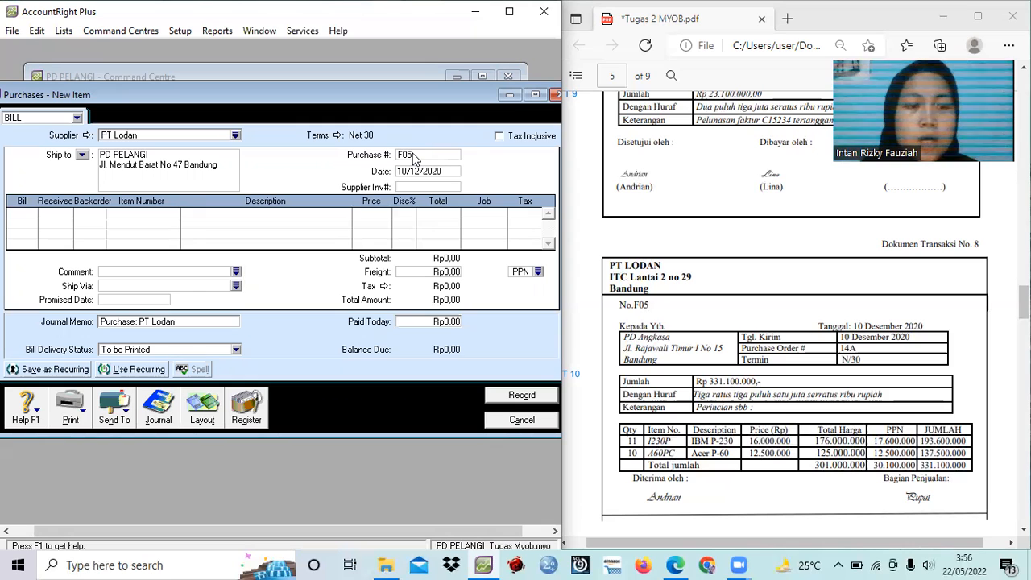
Enter a first bill line for 11 units of item 1230P, IBM P-230.
left_click(23, 216)
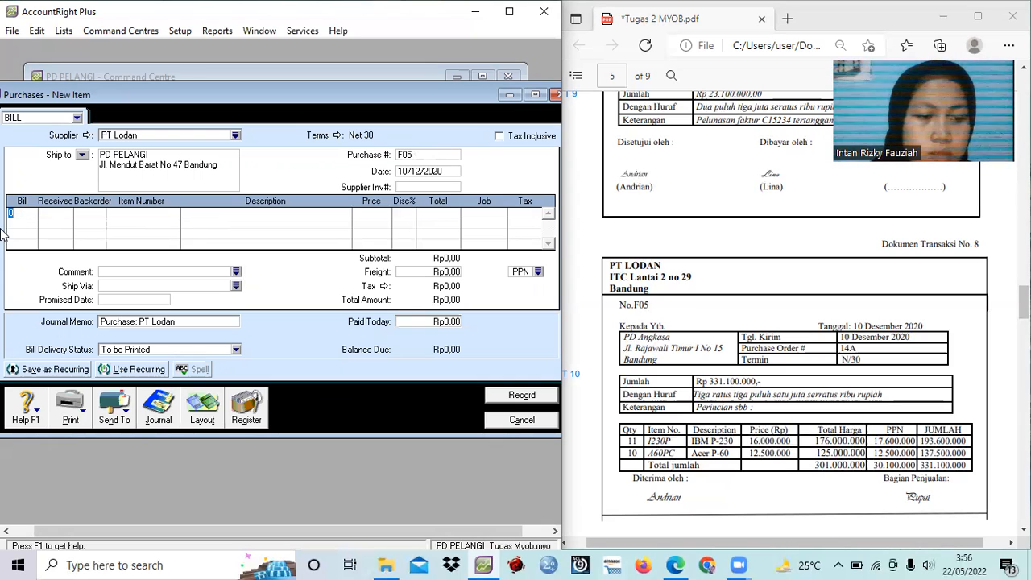
type("11")
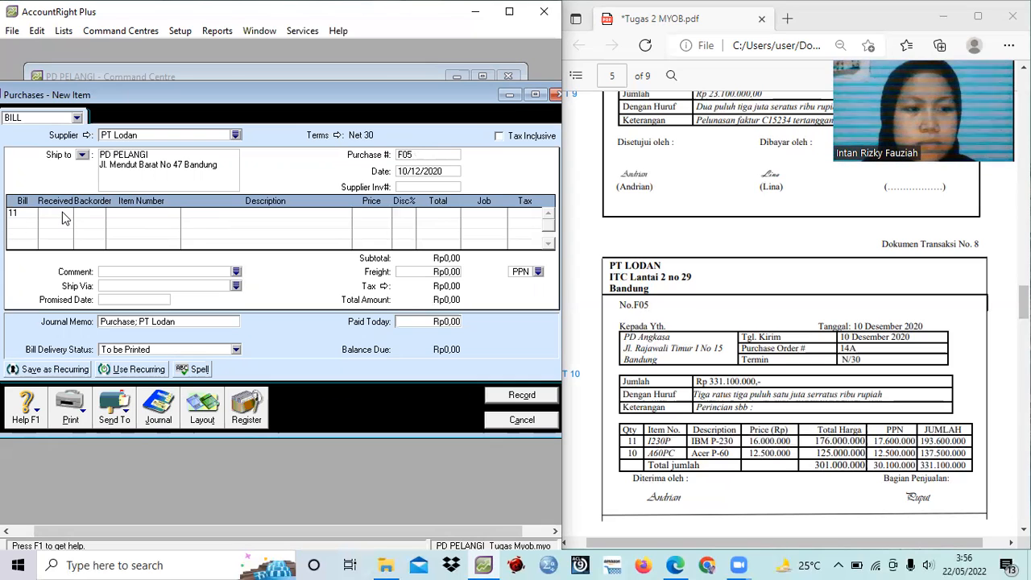
key("Tab")
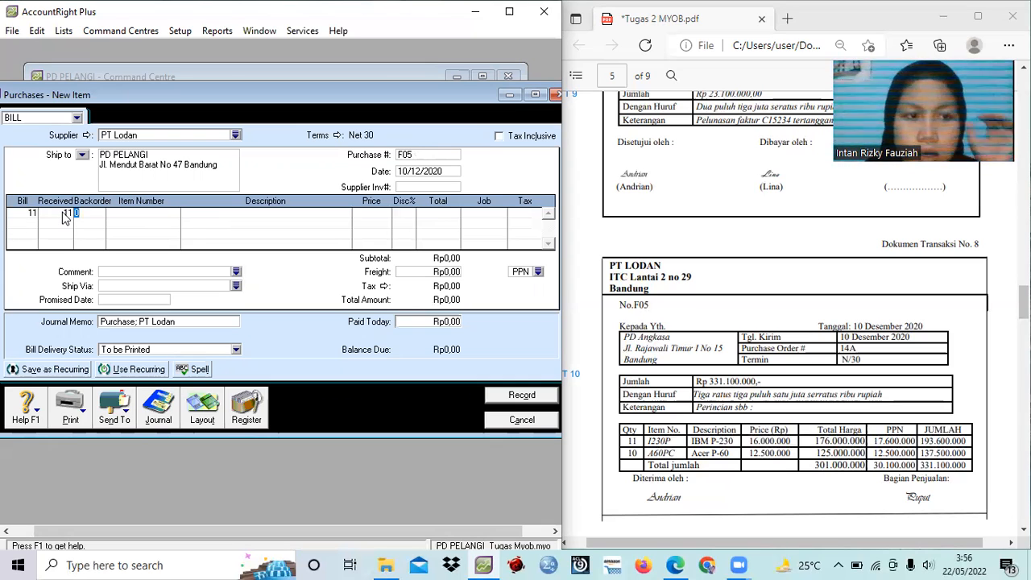
key("Tab")
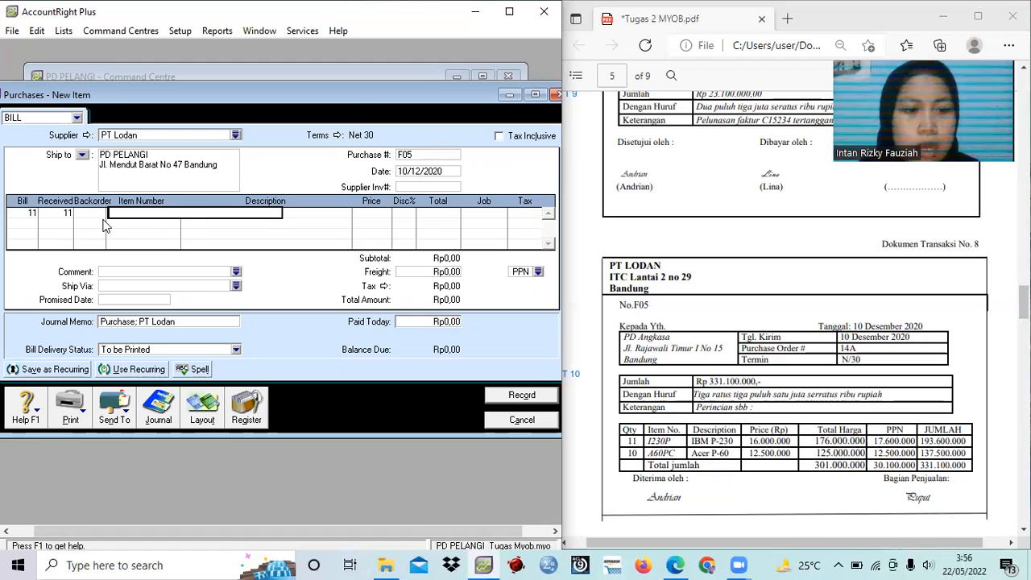
type("1230P")
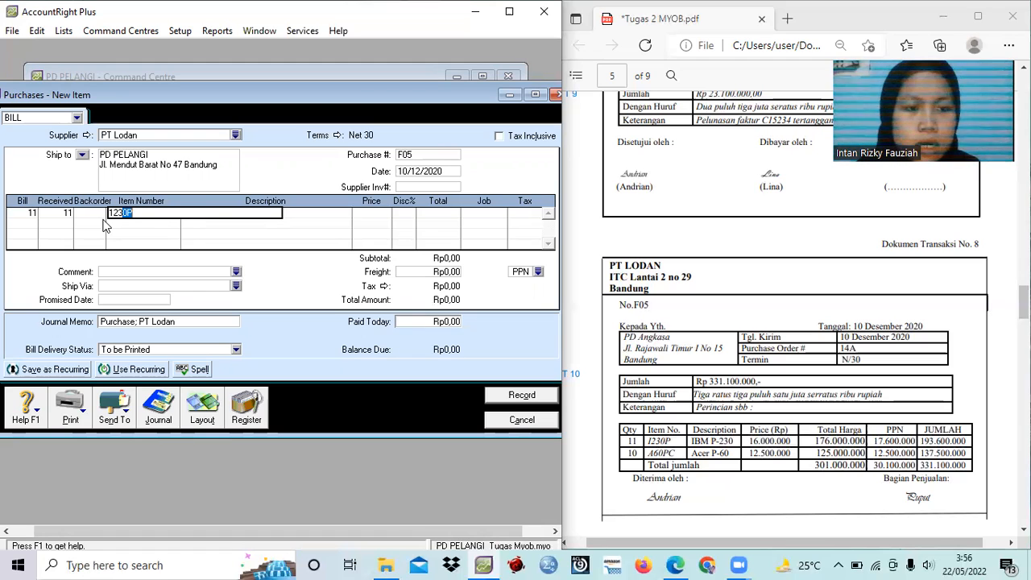
key("Tab")
key("Tab")
key("Tab")
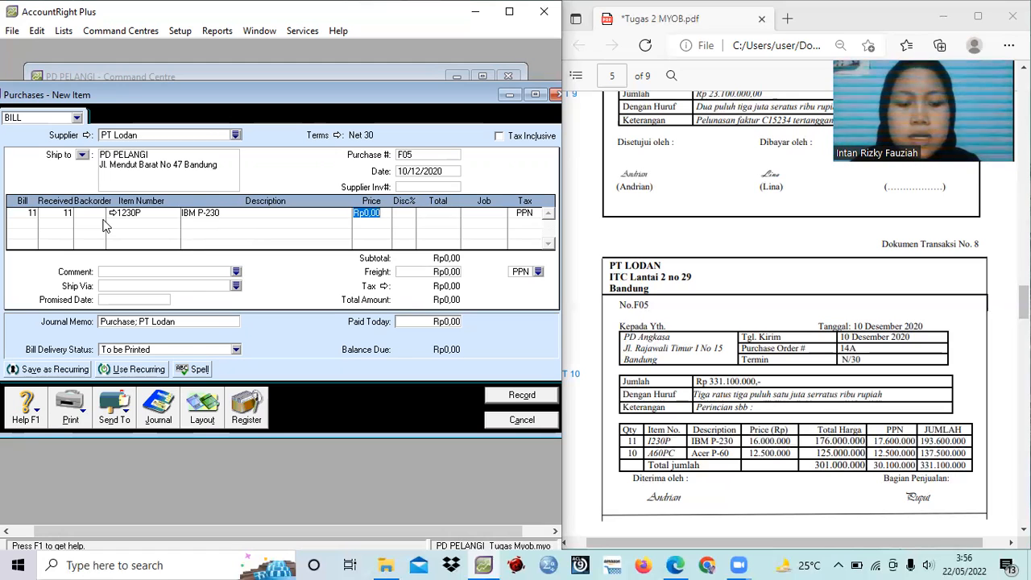
Set the unit price of the IBM P-230 line to 16000000, leaving its discount and job blank.
type("16000000")
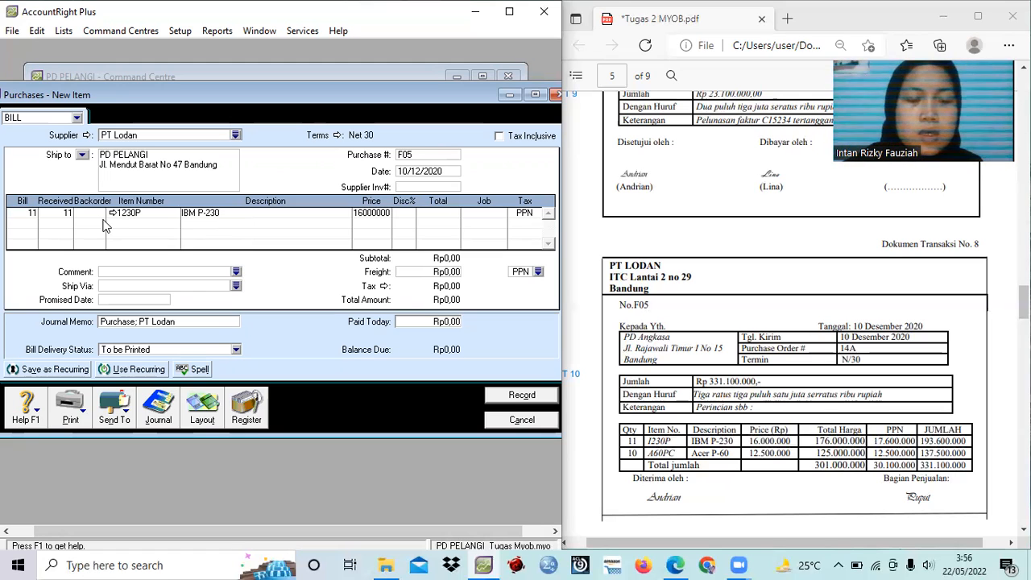
key("Tab")
key("Tab")
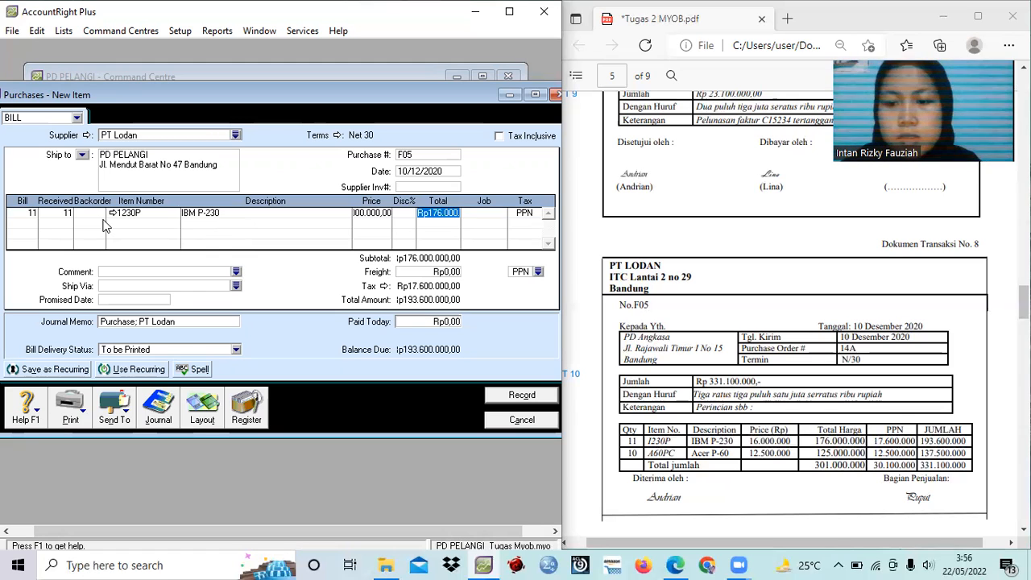
key("Tab")
key("Tab")
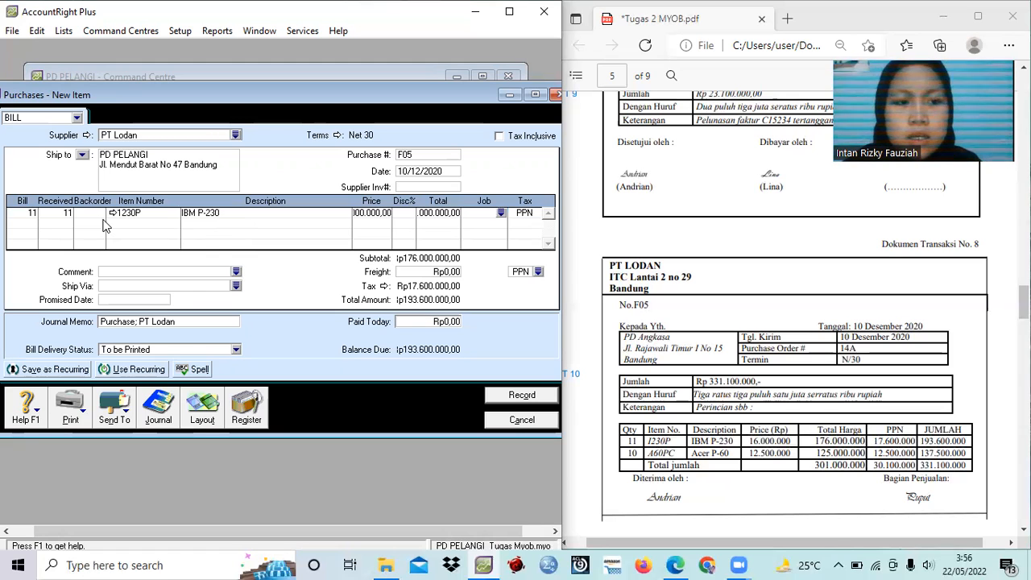
Add a second bill line for 10 units of item A60PC, Acer P-60.
key("Tab")
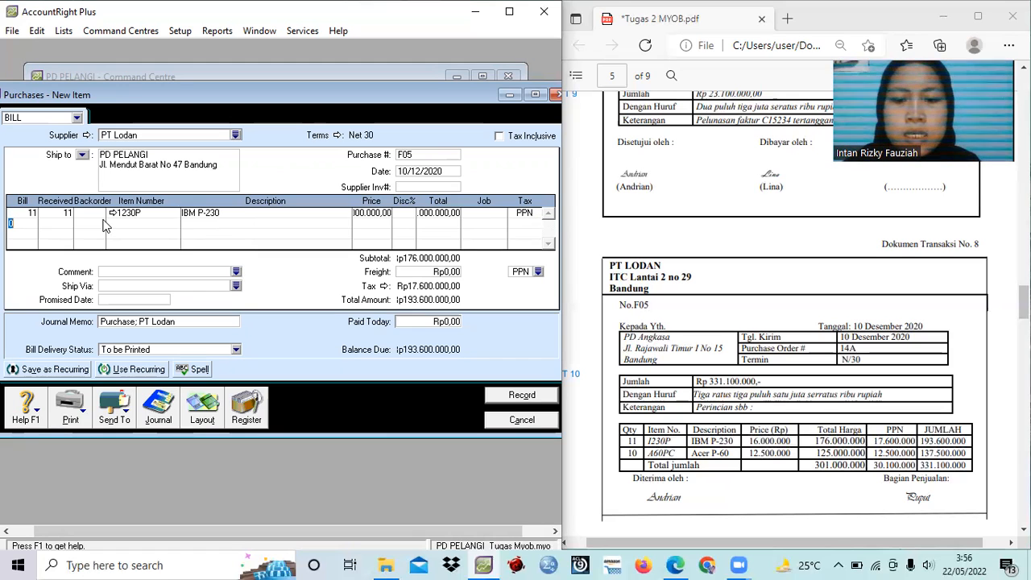
type("10")
key("Tab")
key("Tab")
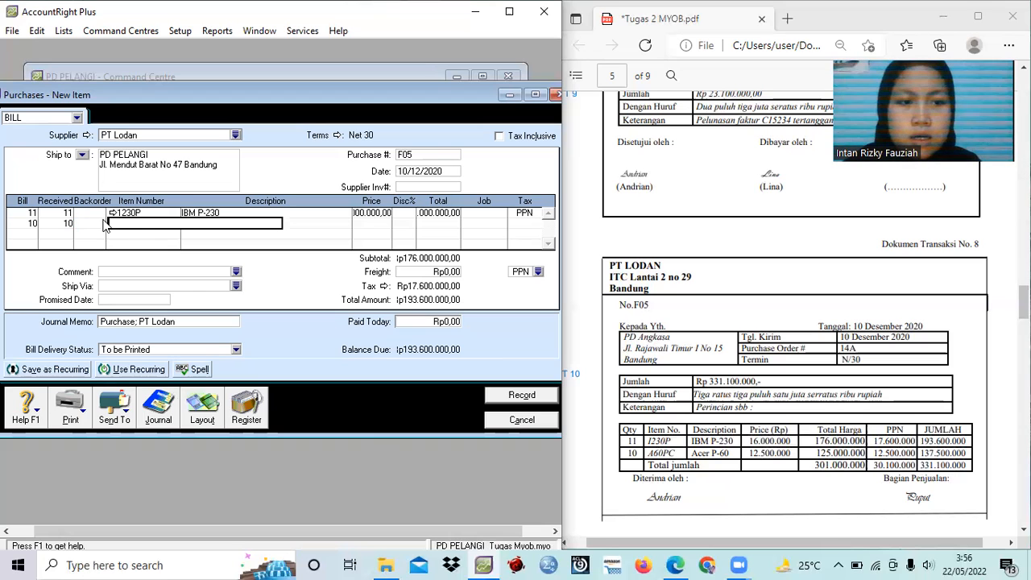
type("A60PC")
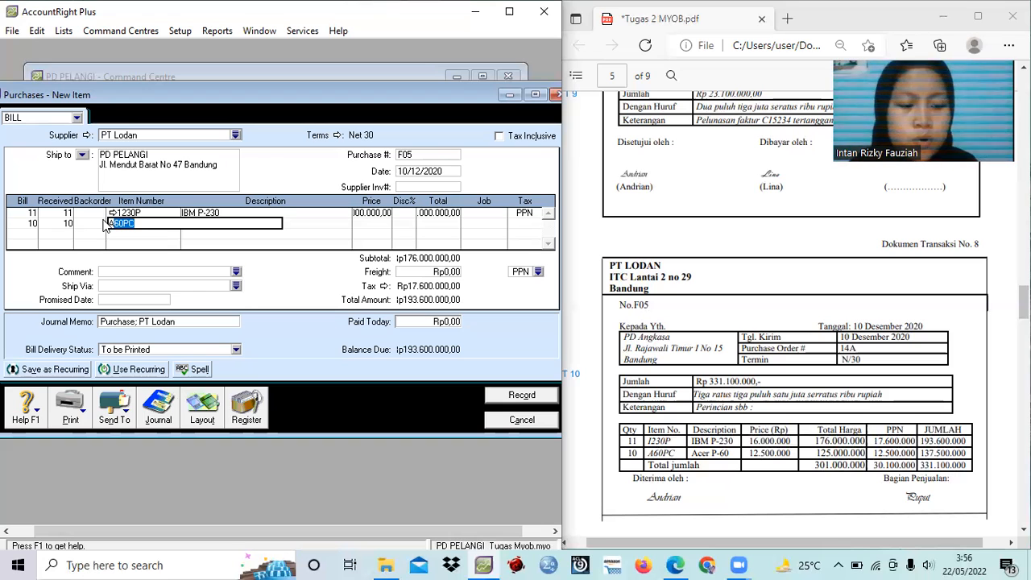
key("Tab")
key("Tab")
key("Tab")
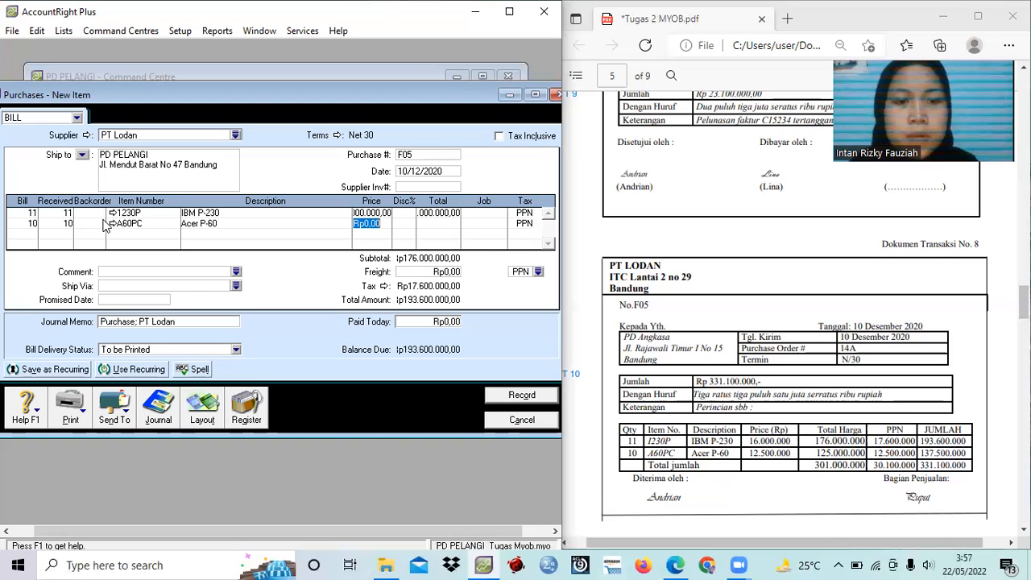
Set the Acer P-60 line's unit price to 12500000 and record the bill, declining the tax code change.
type("12500")
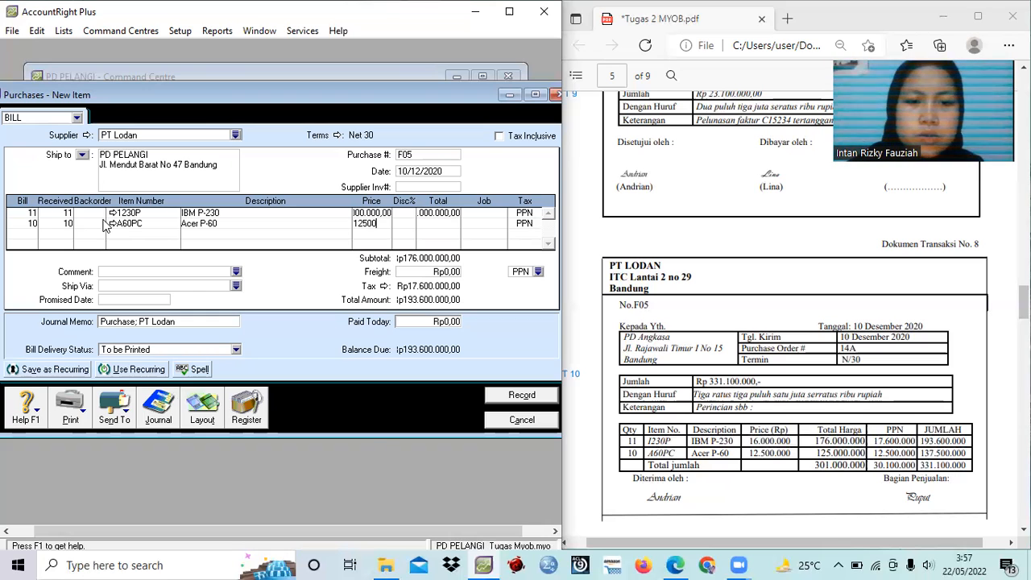
type("000")
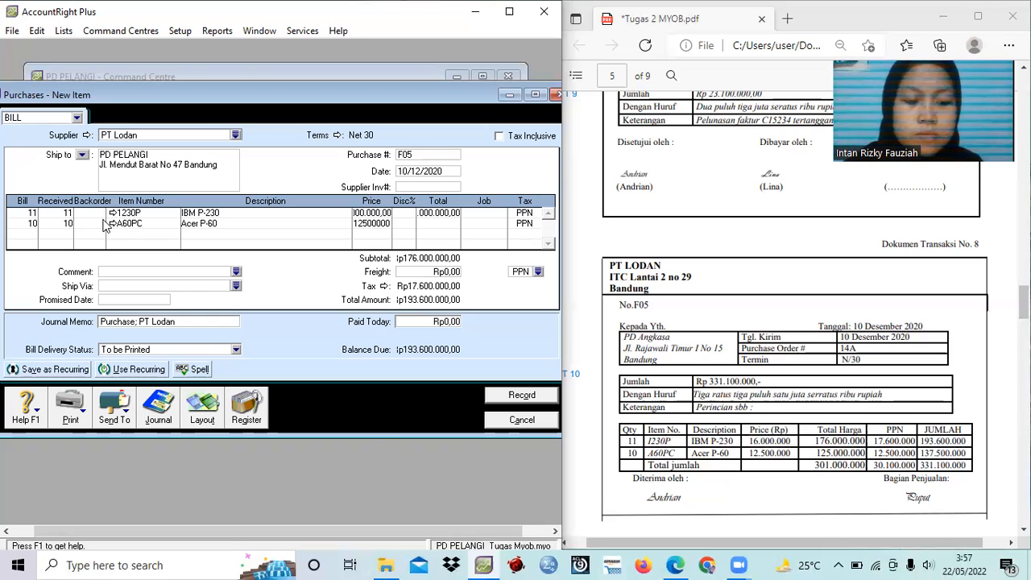
key("Tab")
key("Tab")
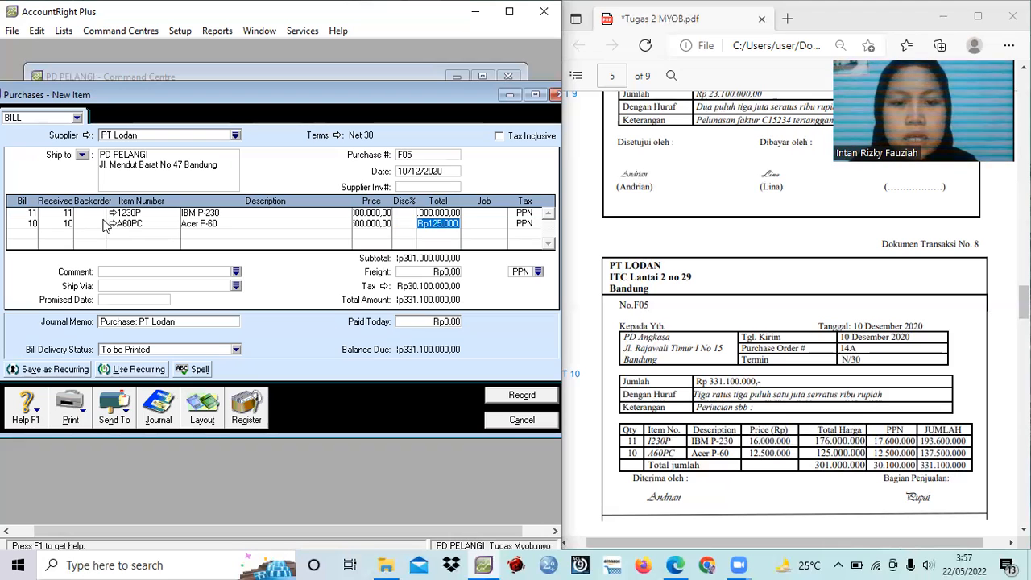
key("Tab")
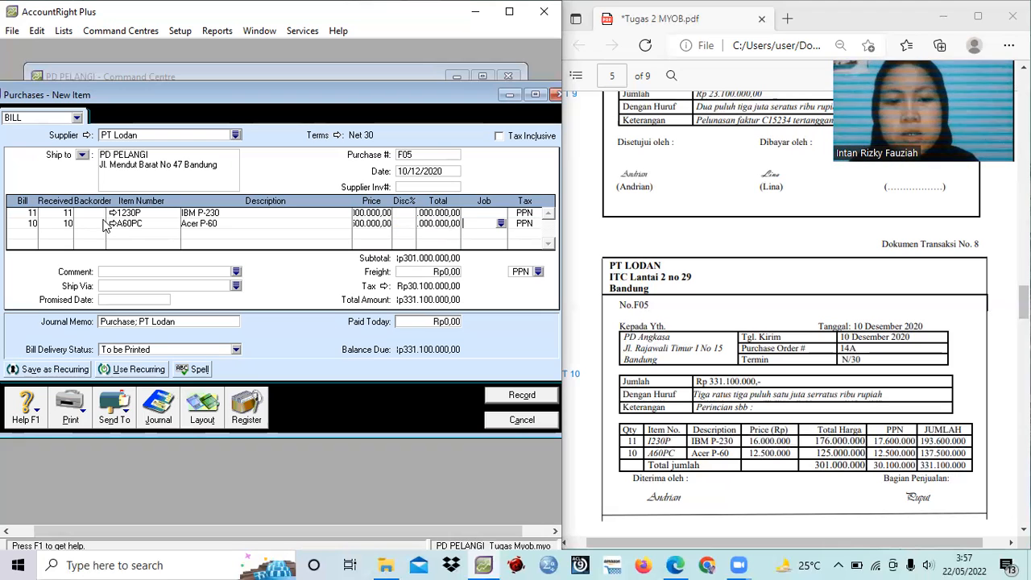
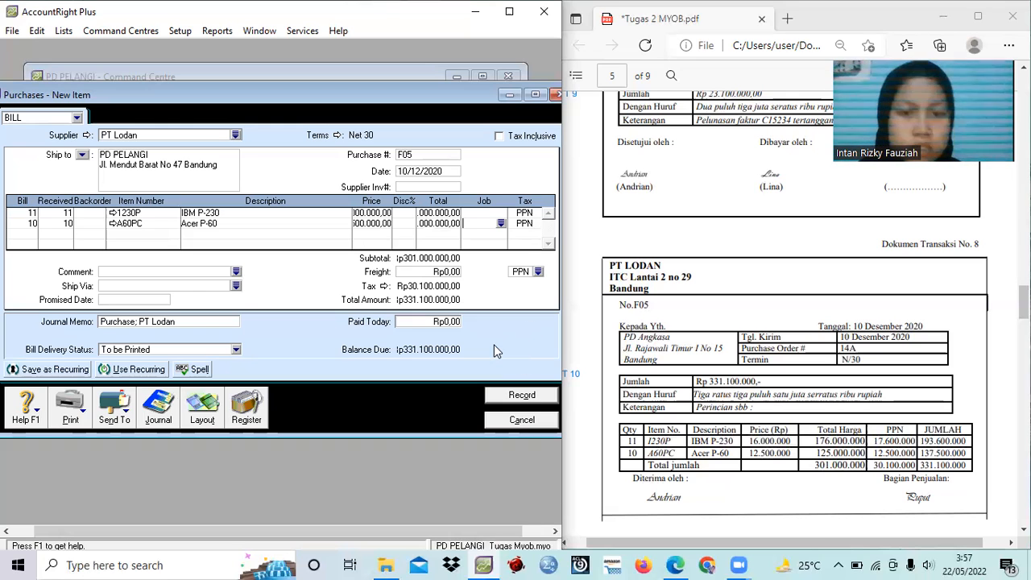
left_click(529, 395)
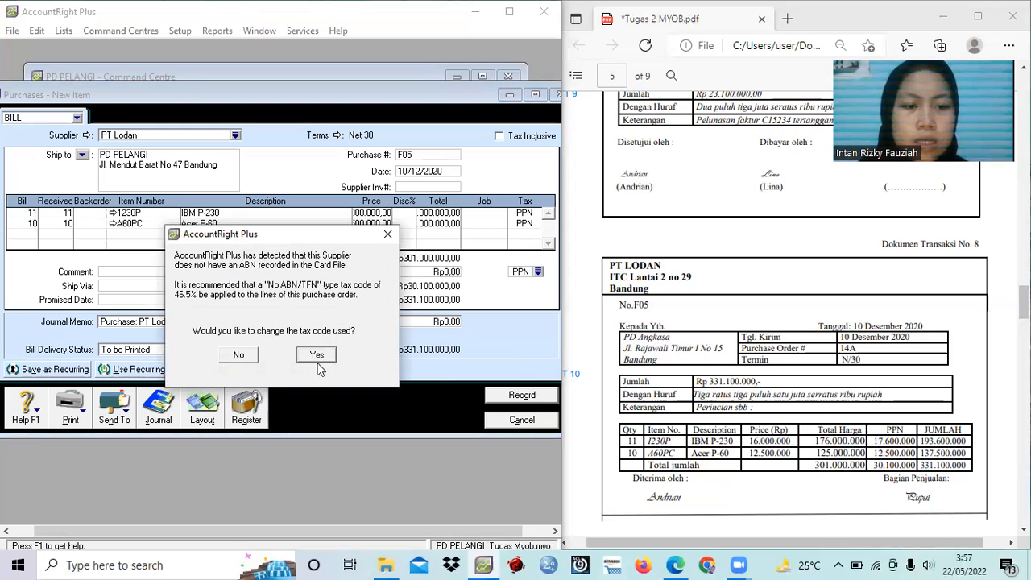
left_click(241, 356)
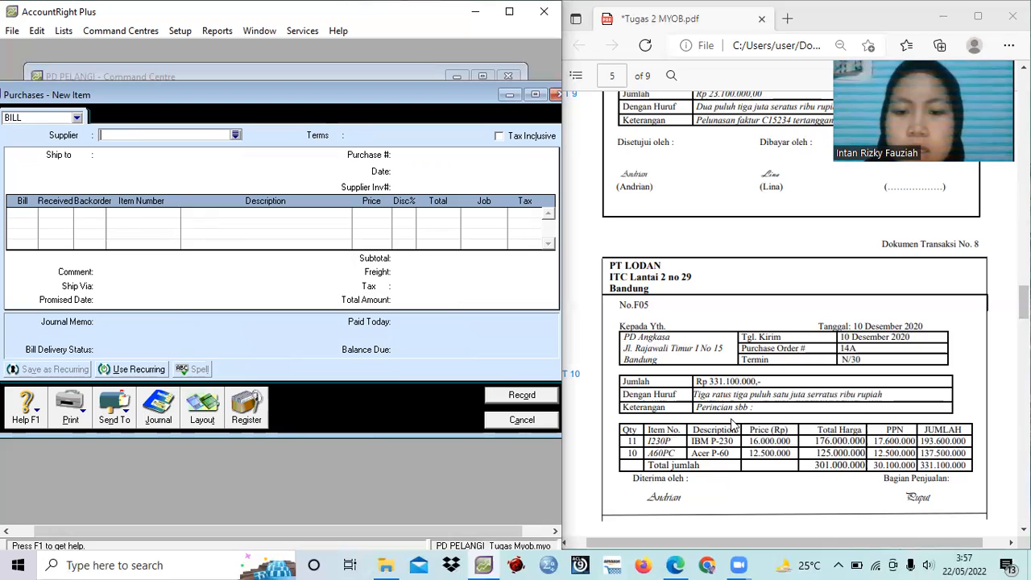
Bring Dokumen Transaksi No. 9 into view in the PDF and close the blank purchase form.
left_click(649, 416)
scroll(649, 416, "down", 5)
scroll(649, 417, "down", 3)
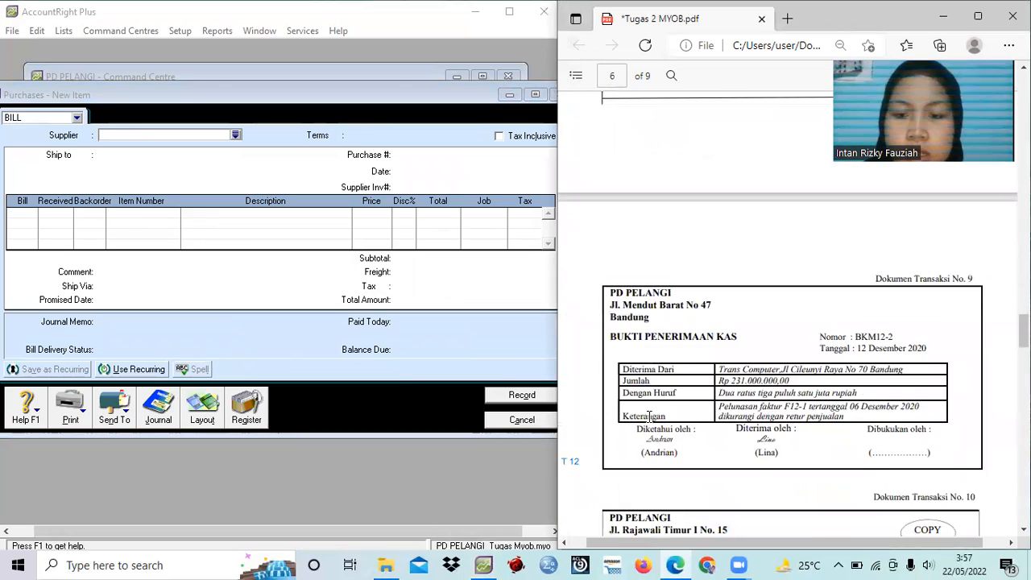
left_click(522, 420)
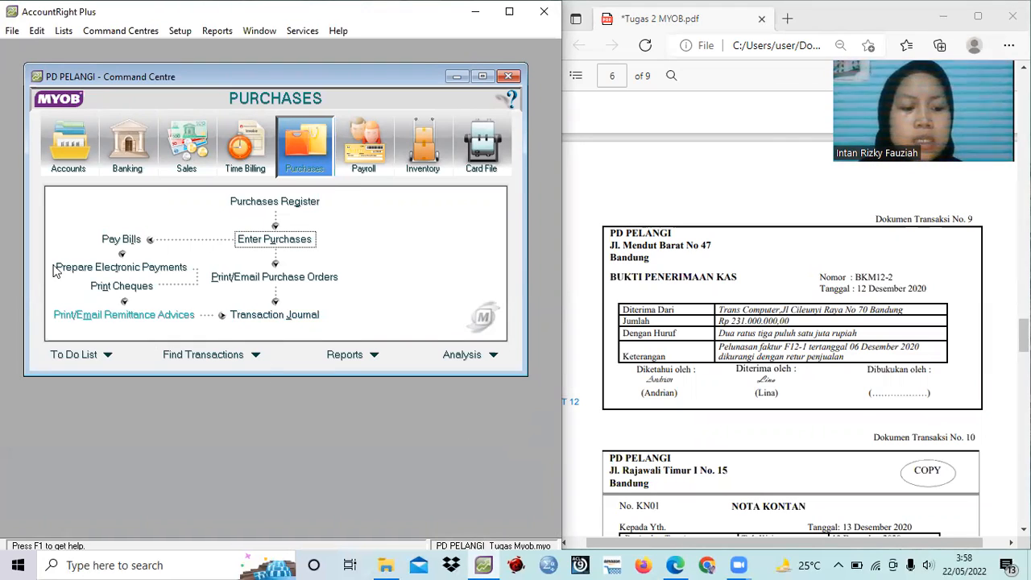
Start a customer payment receipt from the sales functions and select Trans Computer as the customer.
left_click(70, 160)
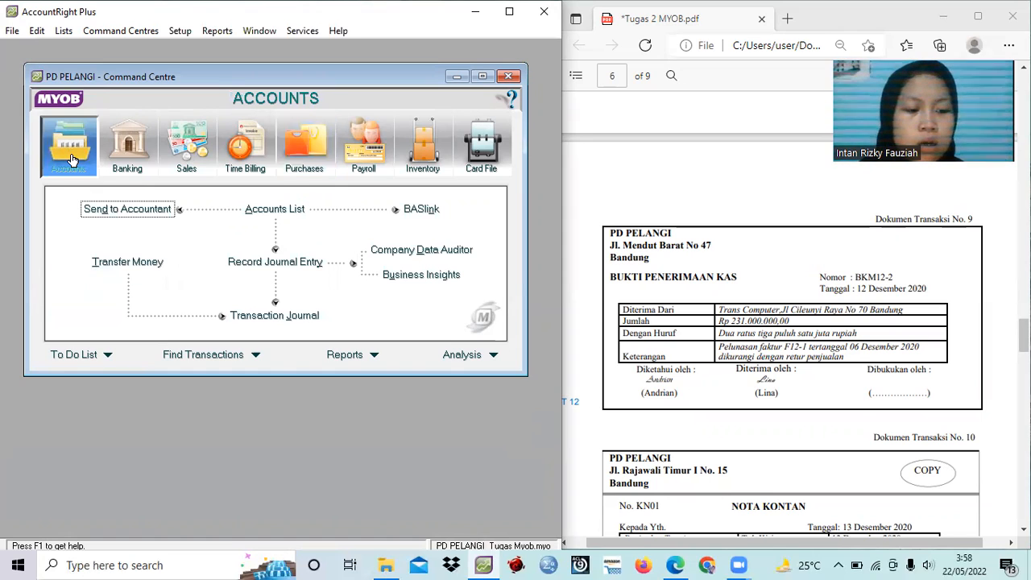
left_click(194, 159)
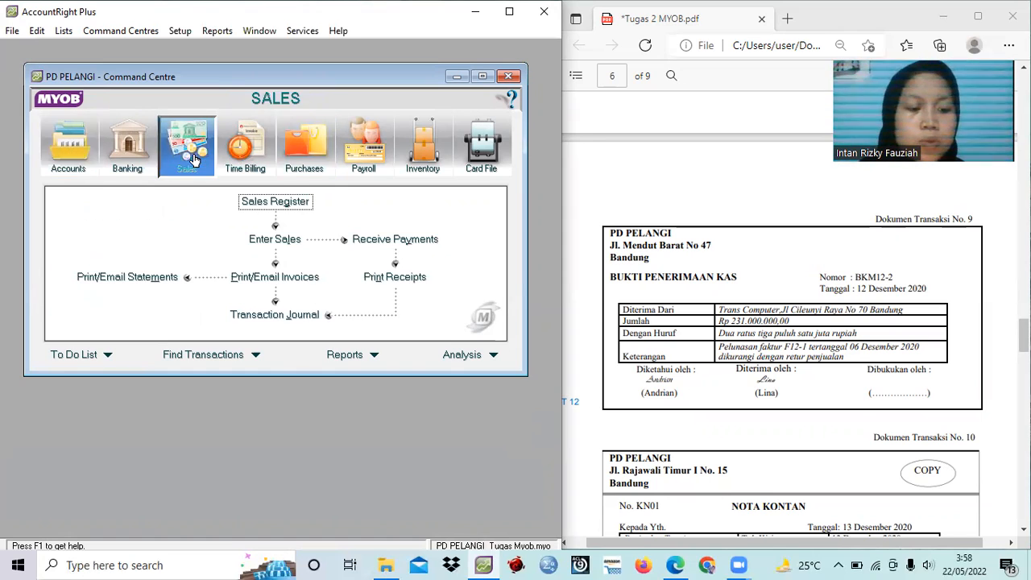
left_click(367, 240)
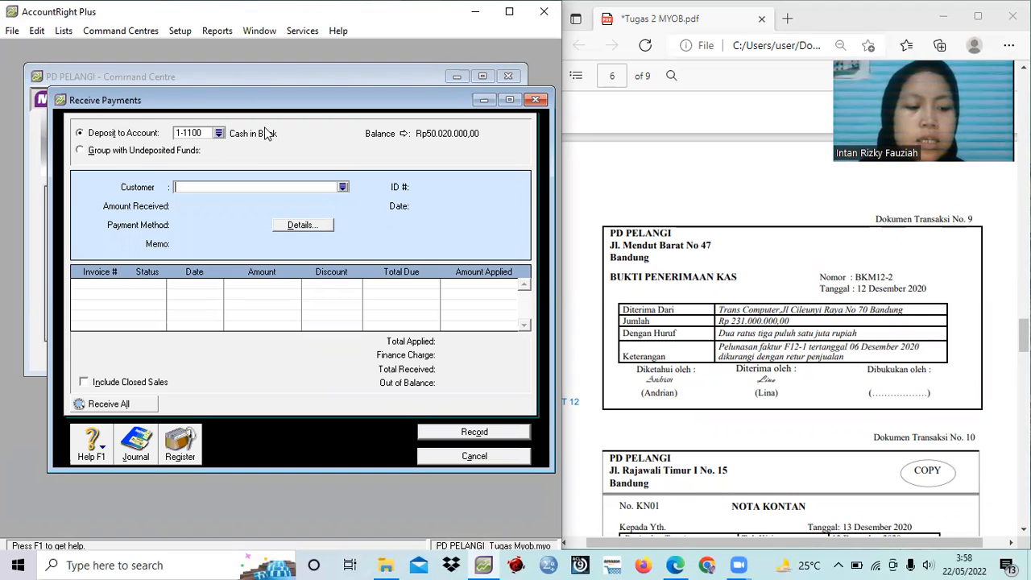
left_click(342, 188)
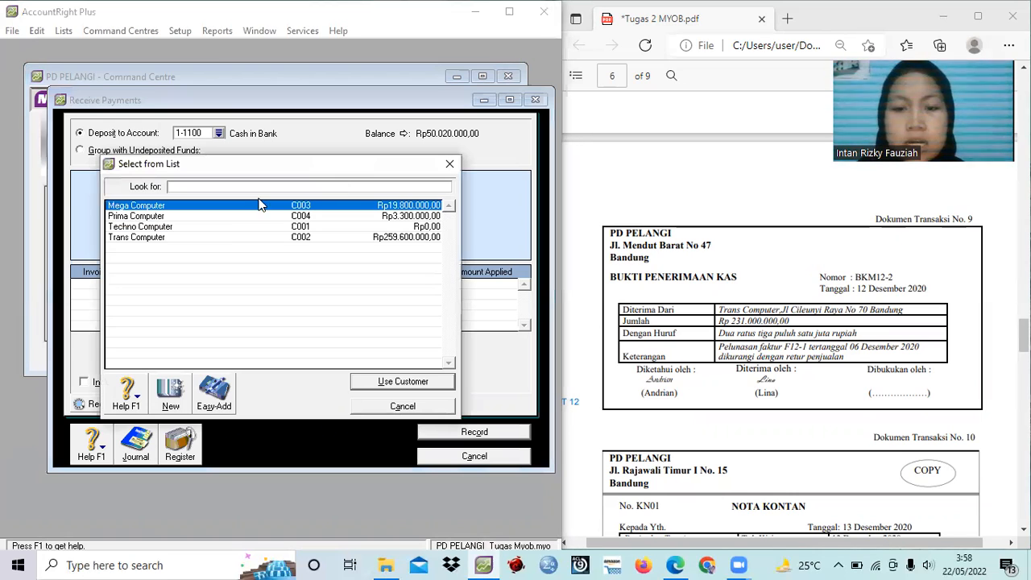
left_click(227, 237)
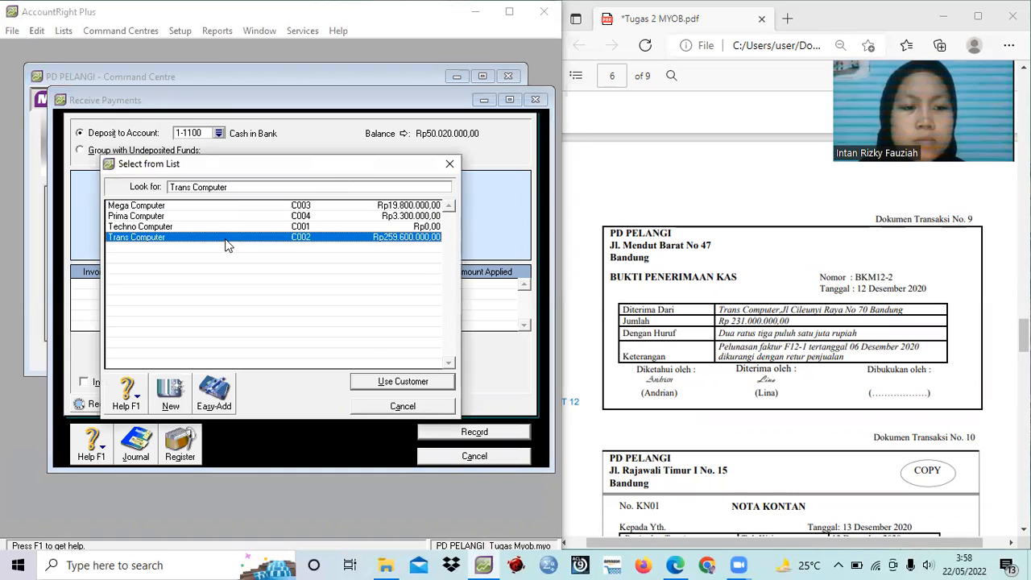
left_click(384, 384)
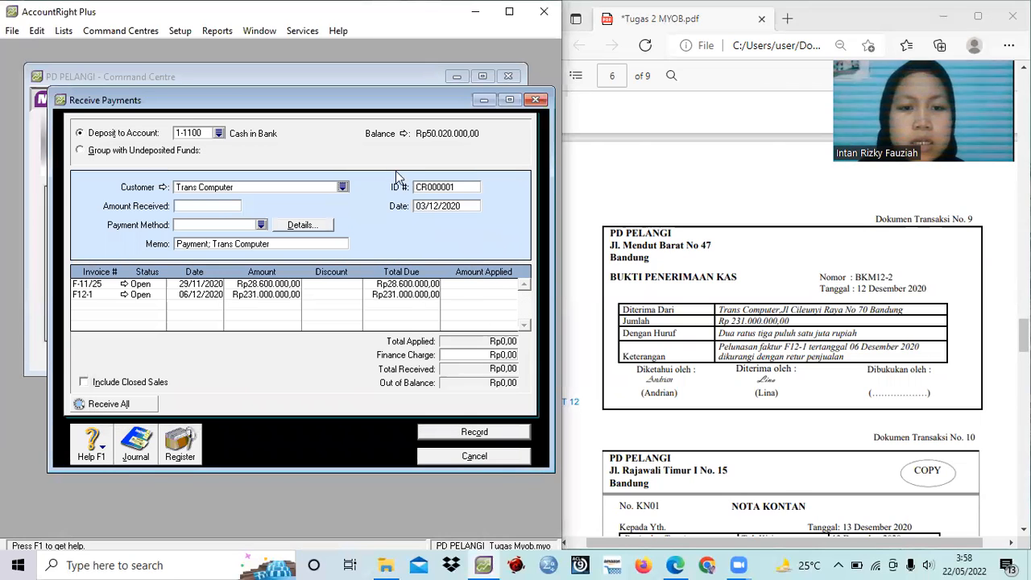
Set the receipt's ID to BKM12-2 and its date to 12/12/2020.
left_click(424, 188)
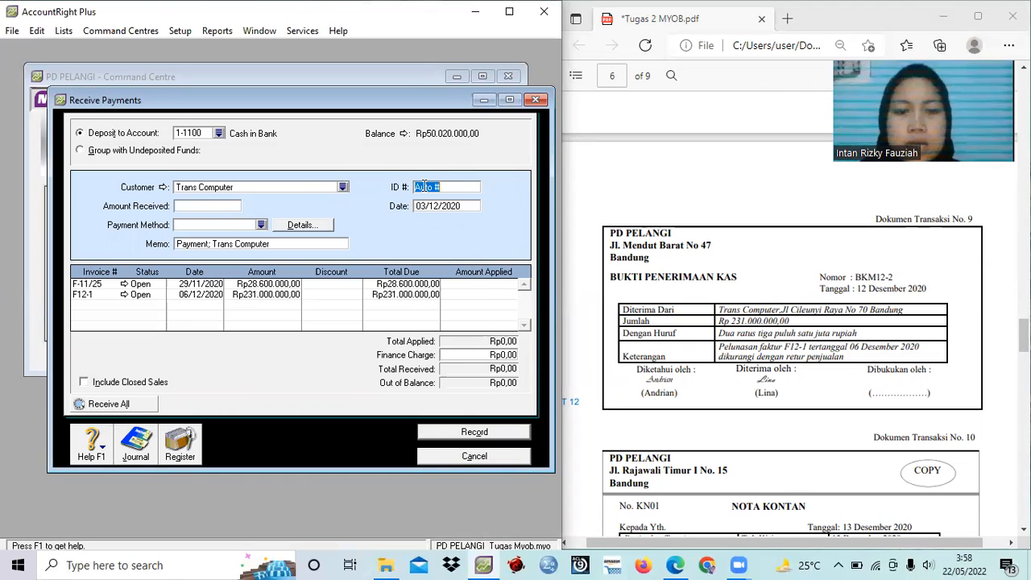
type("BKM")
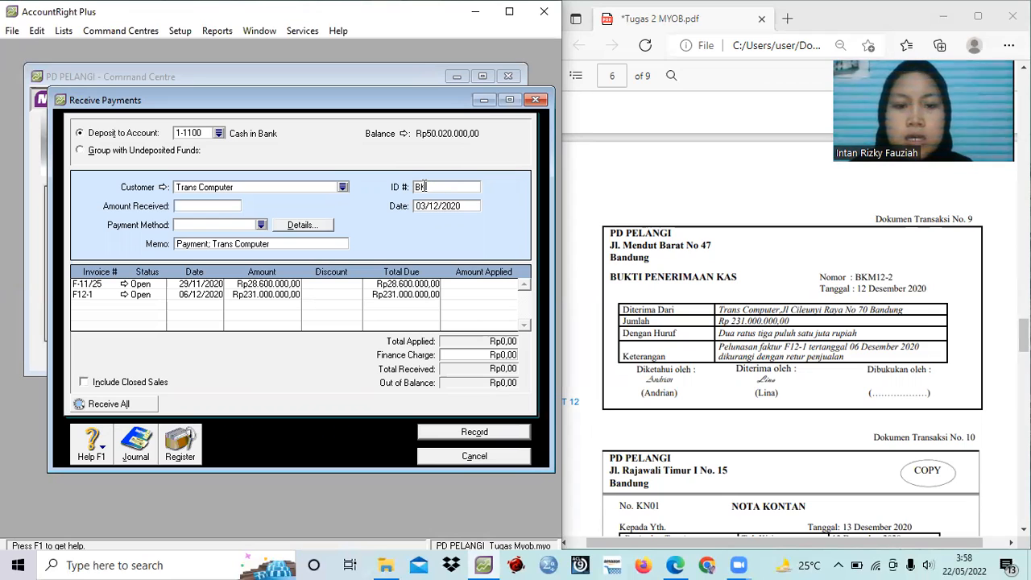
type("12")
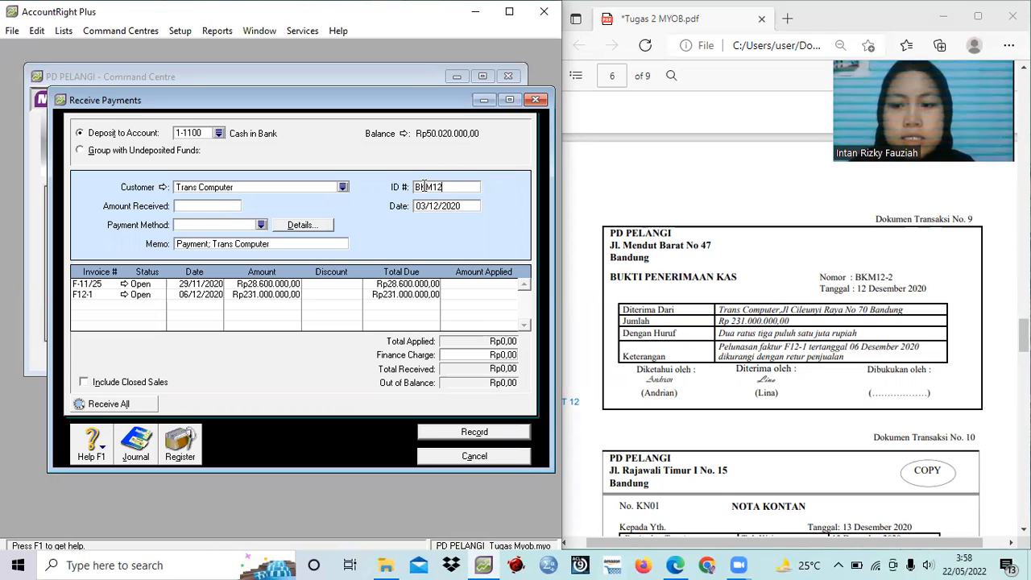
type("-2")
key("Tab")
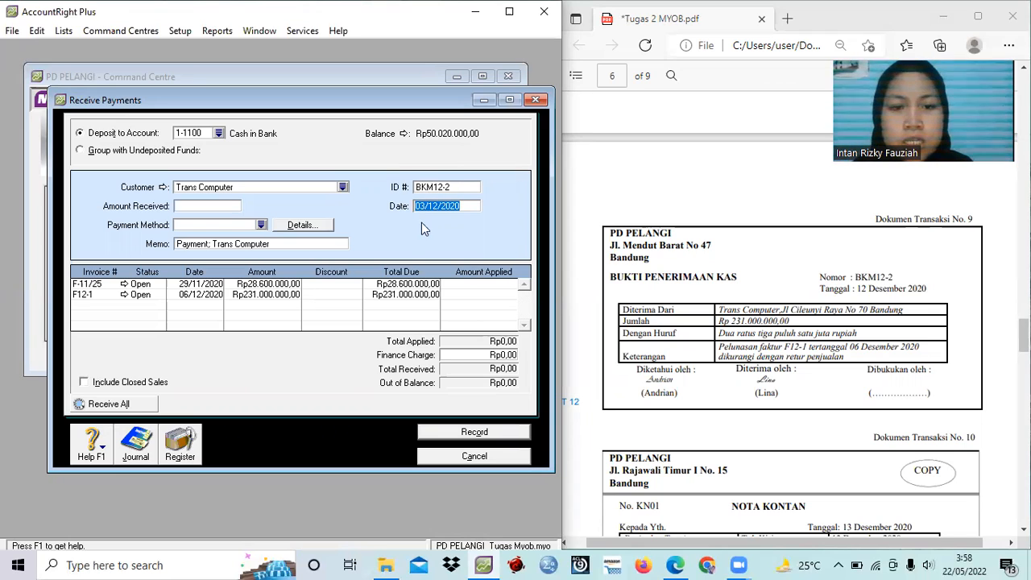
left_click(424, 206)
key("BackSpace")
key("BackSpace")
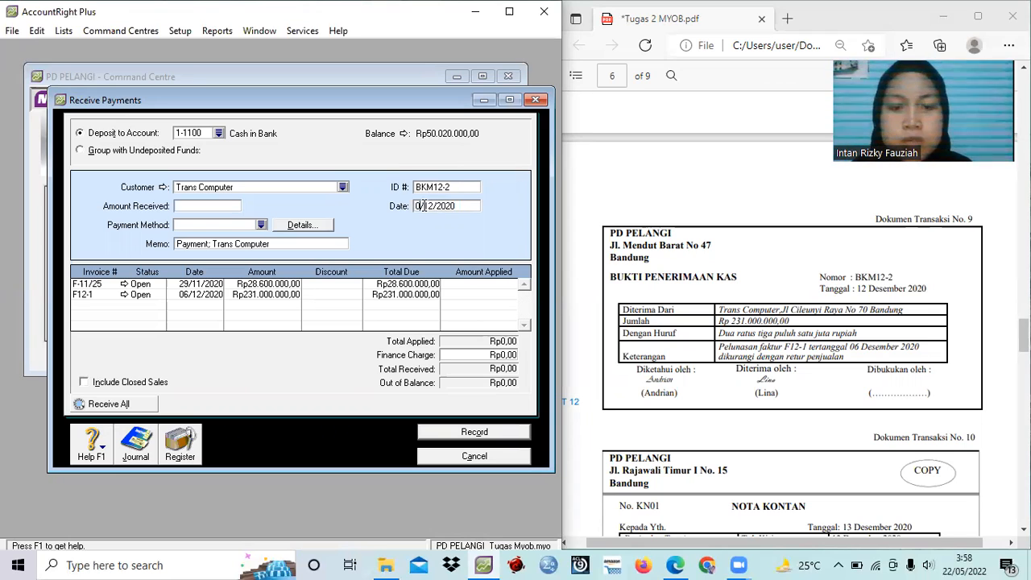
type("12")
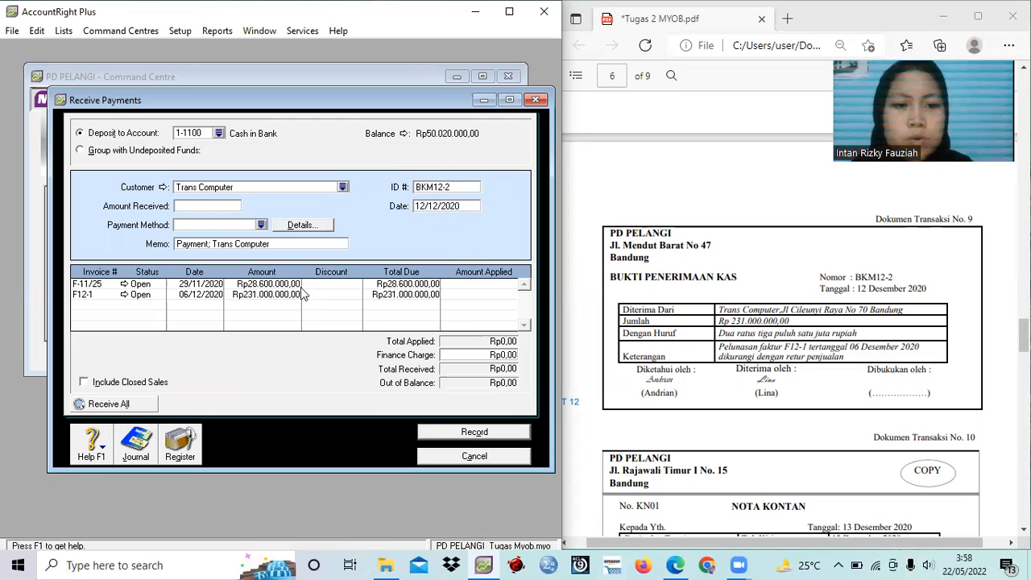
Set the amount received to Rp231.000.000 and choose Cheque as the payment method.
left_click(212, 204)
type("231000")
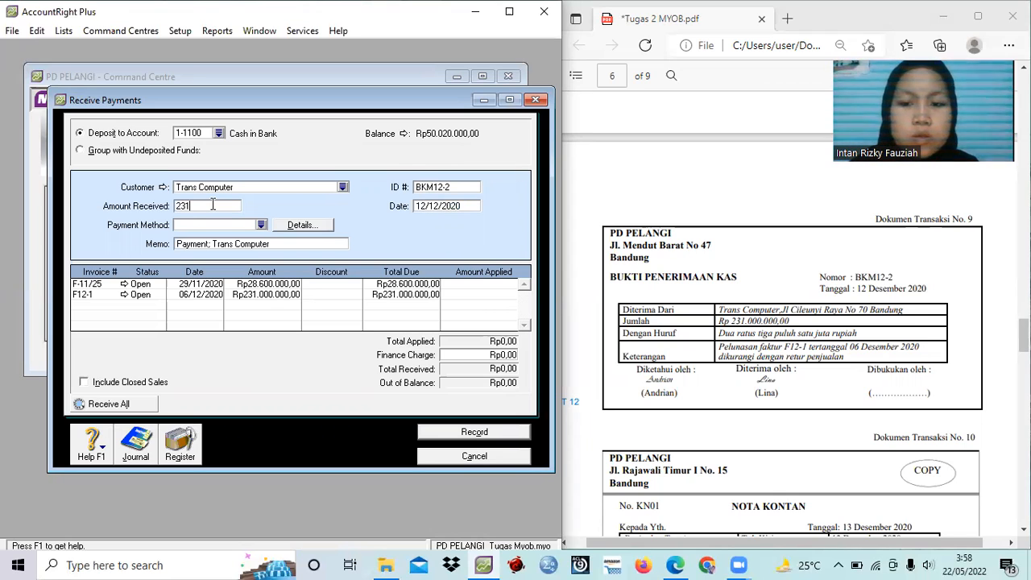
type("00")
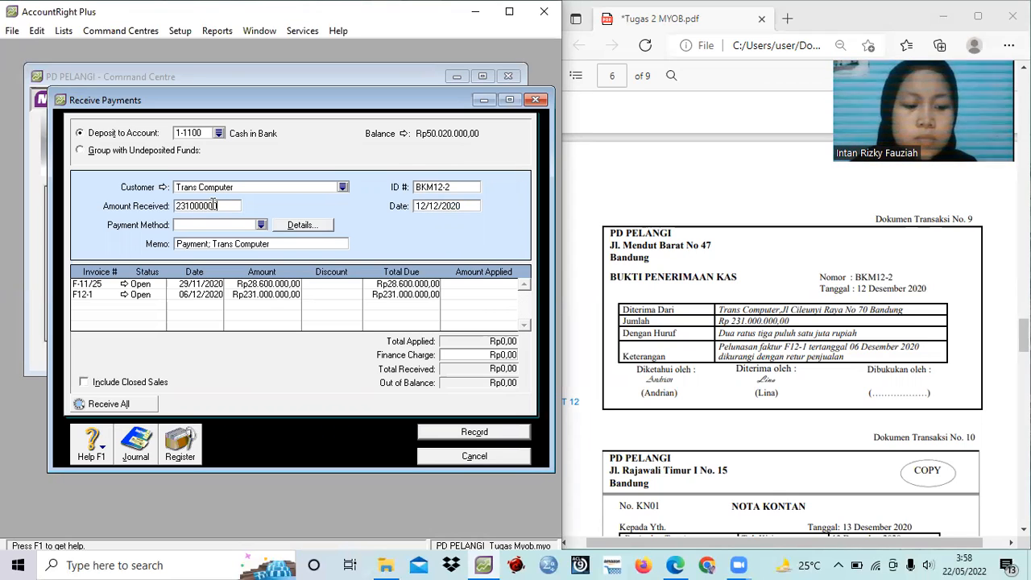
key("Tab")
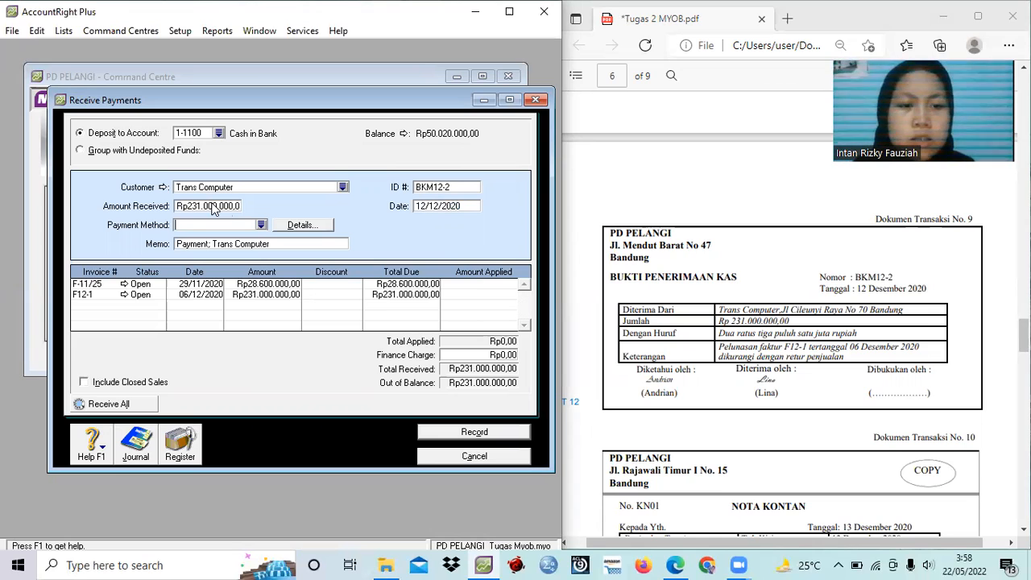
left_click(261, 225)
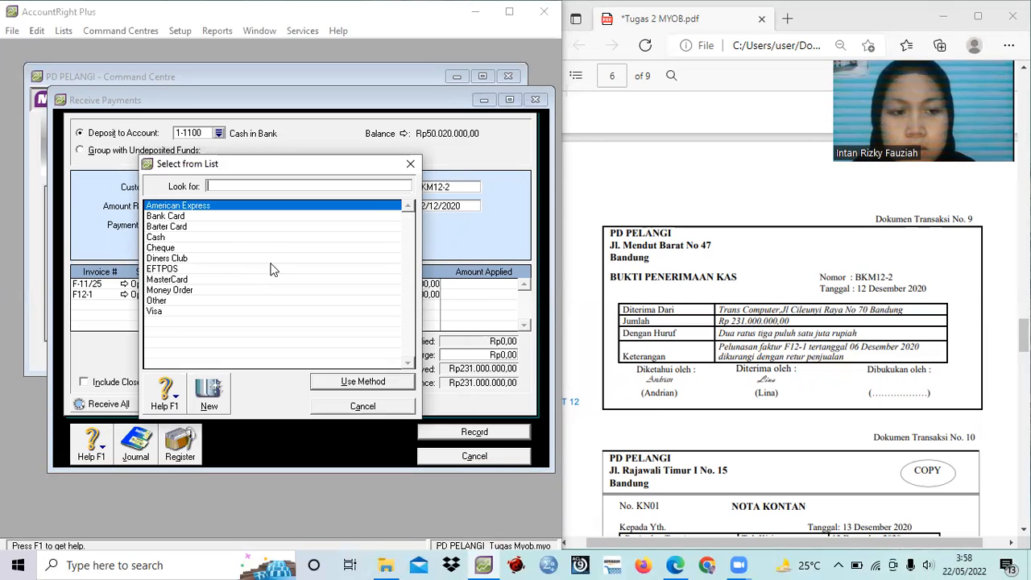
left_click(215, 249)
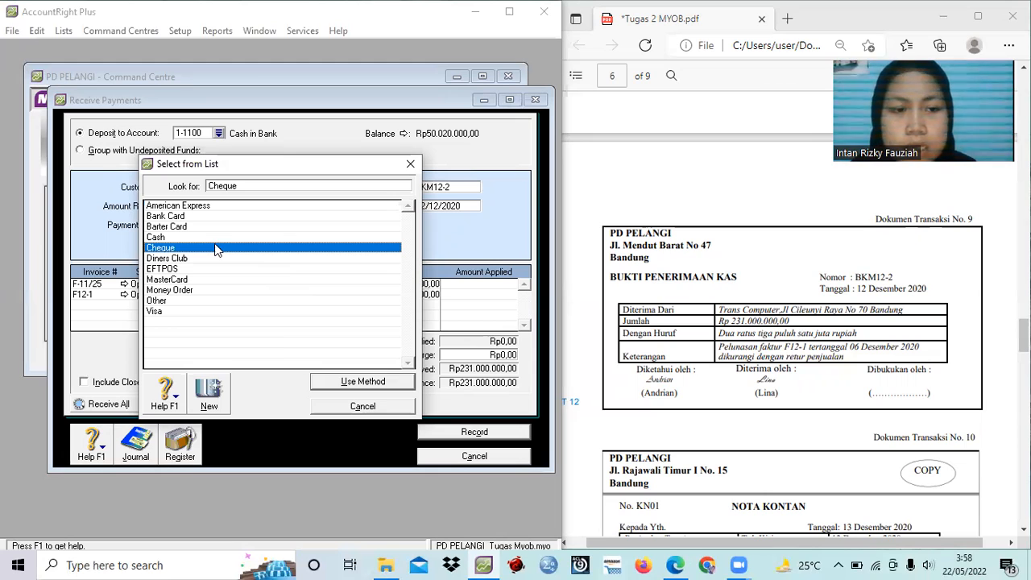
left_click(342, 382)
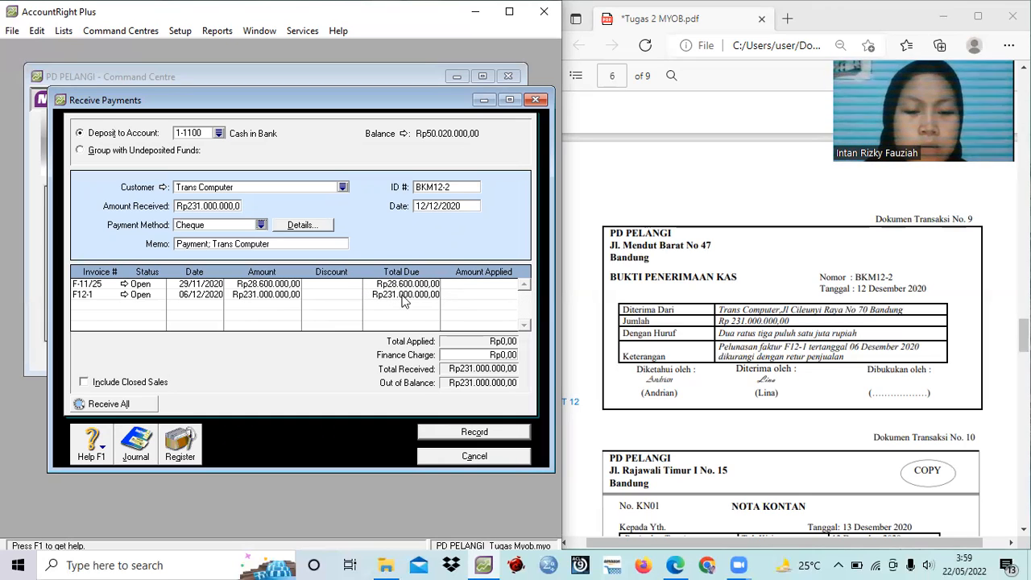
Apply Rp231.000.000,00 to invoice F12-1 and record the payment.
left_click(460, 294)
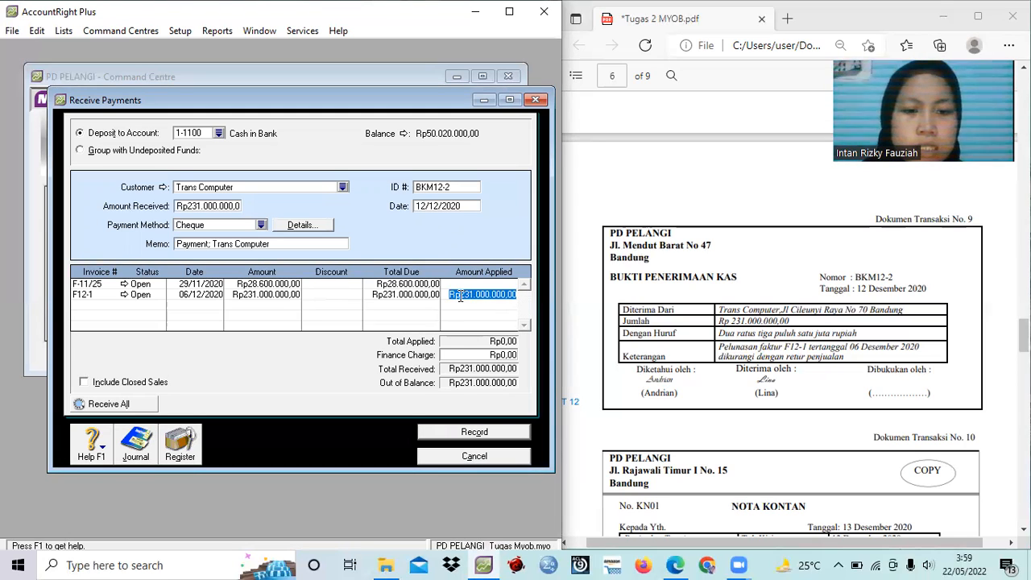
key("Tab")
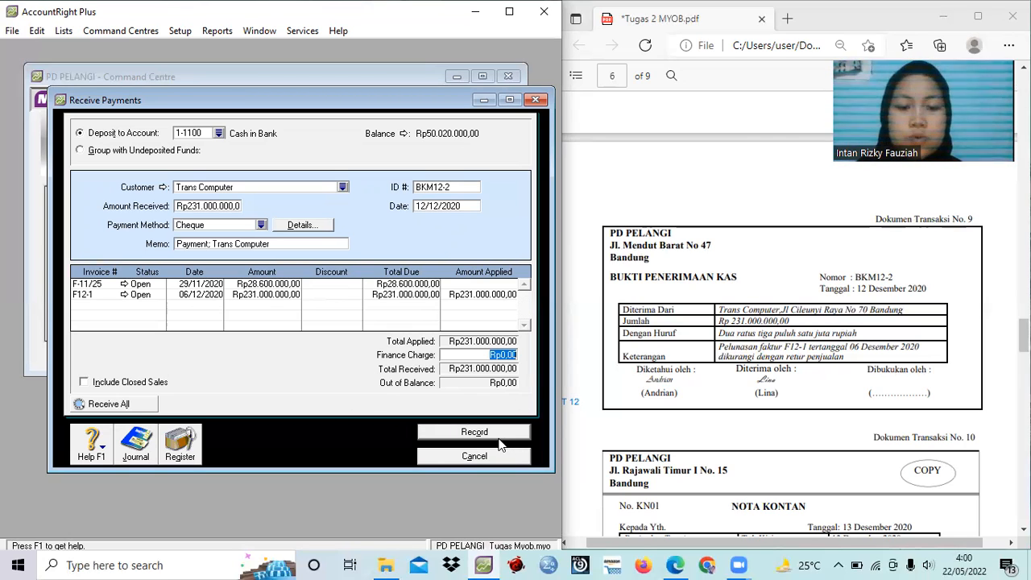
left_click(474, 432)
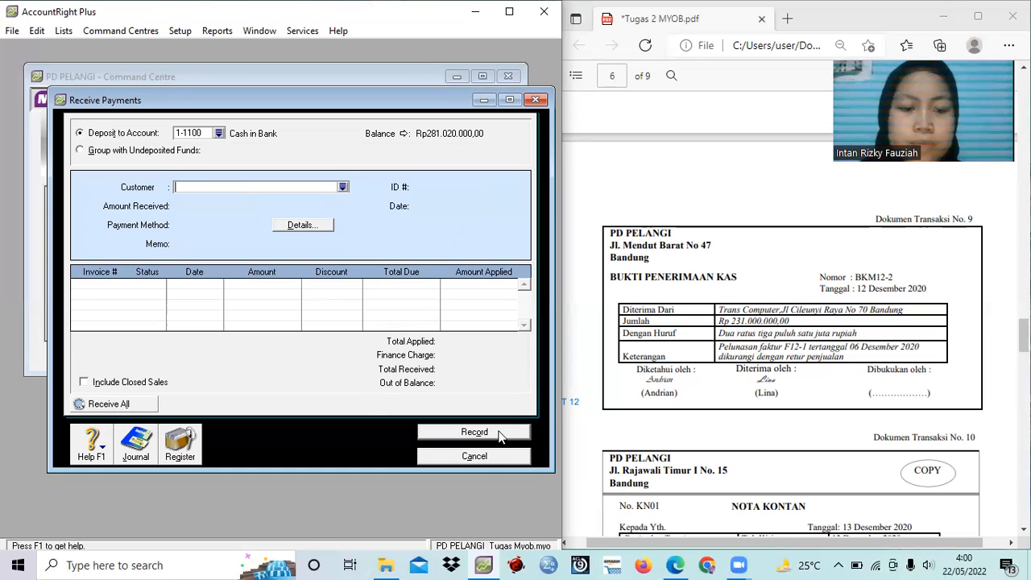
Bring up Dokumen Transaksi No. 10 in the PDF, close the payment receipt form and start a new sales invoice.
left_click(649, 413)
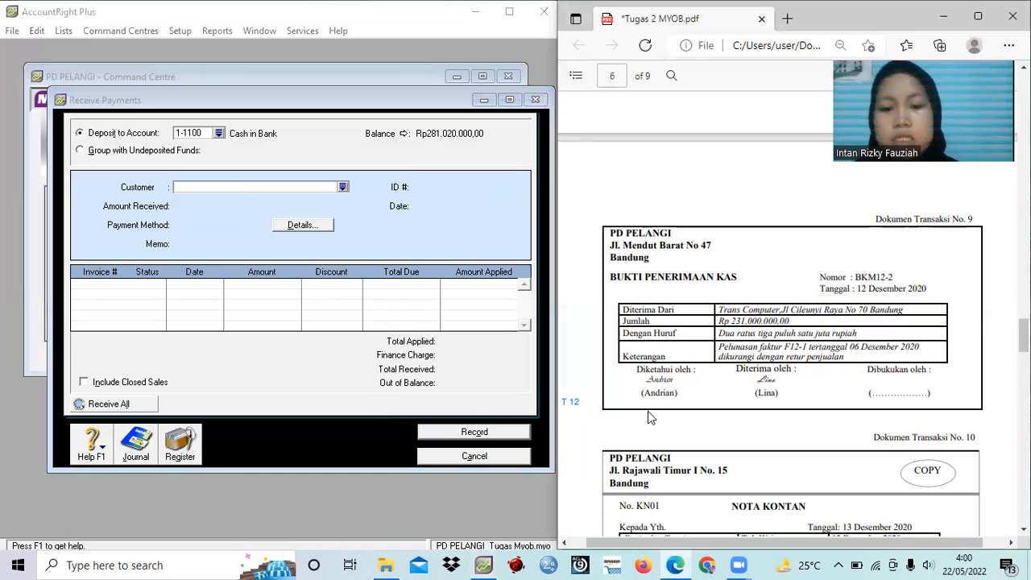
scroll(648, 410, "down", 4)
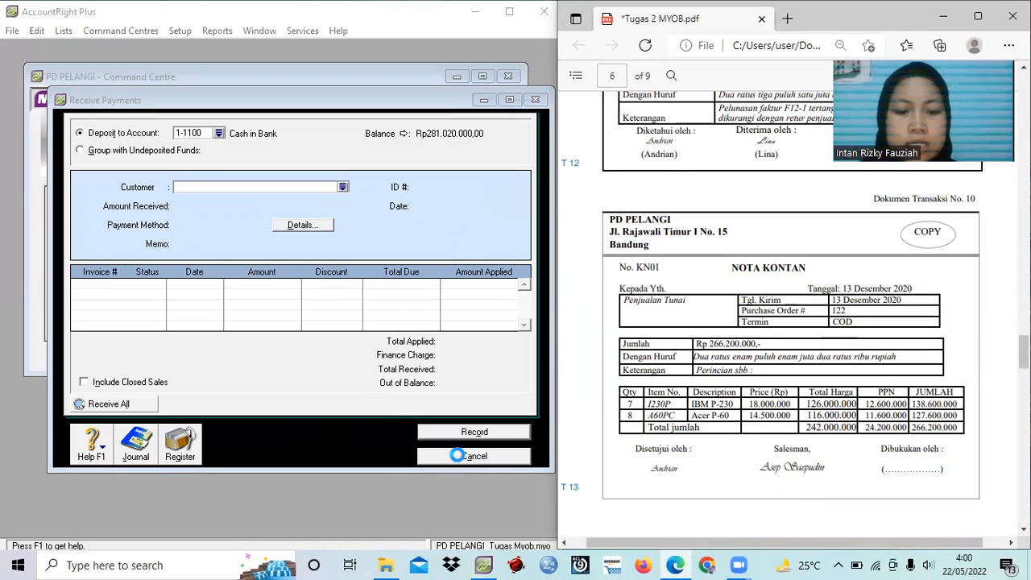
left_click(457, 456)
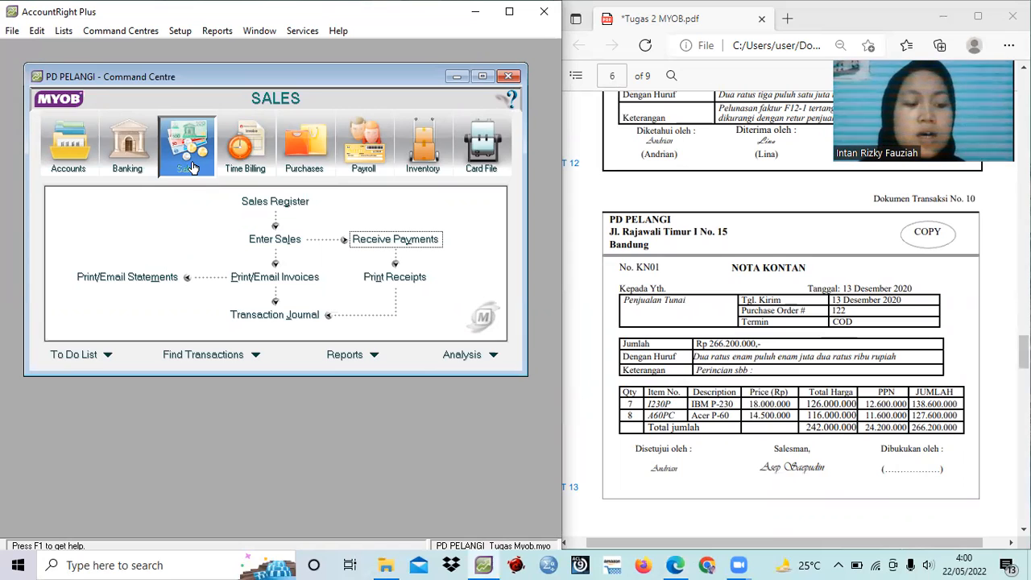
left_click(278, 240)
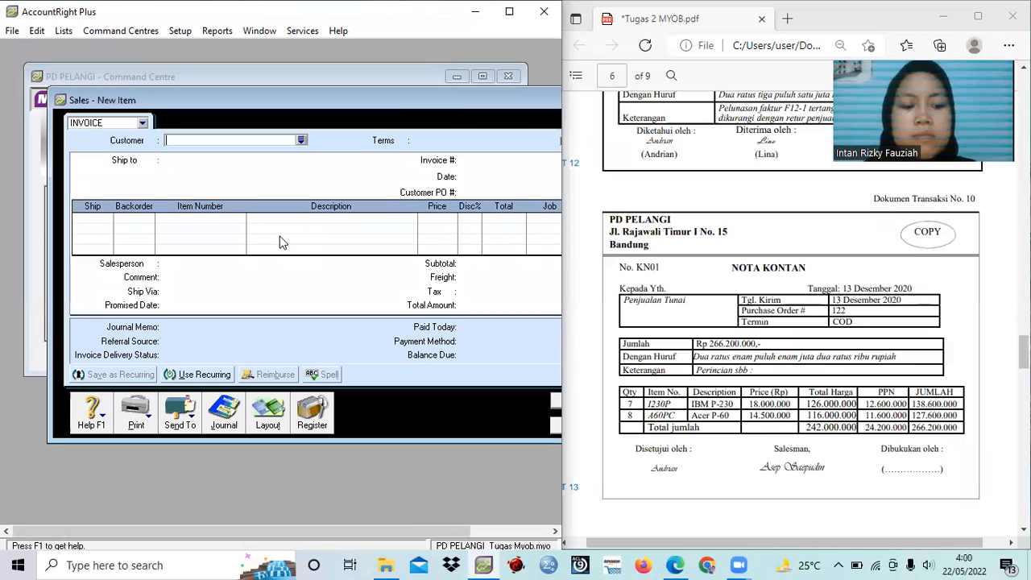
Create a new customer card named Penjualan Tunai, enter its card ID and save it.
left_click(301, 141)
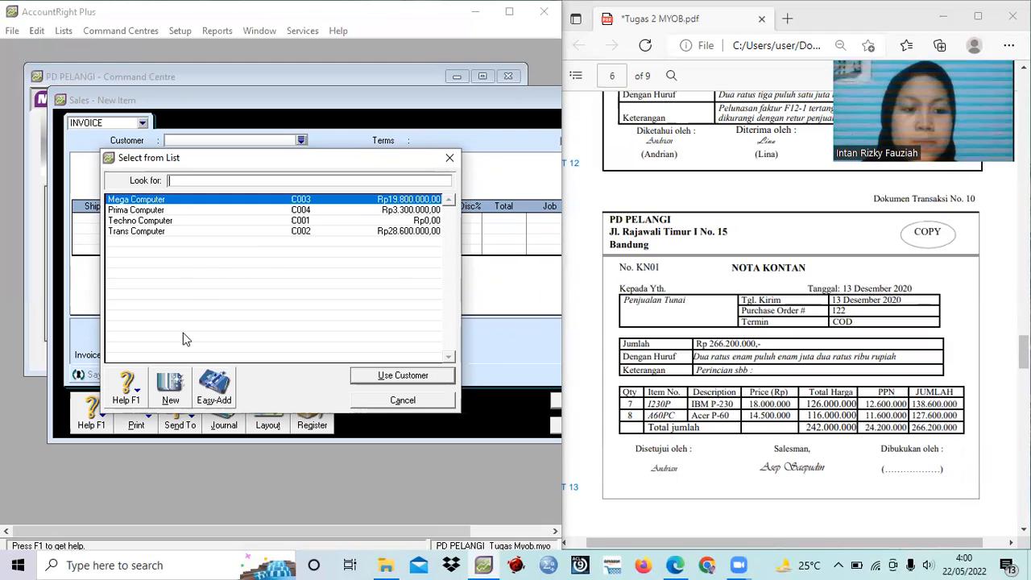
left_click(169, 391)
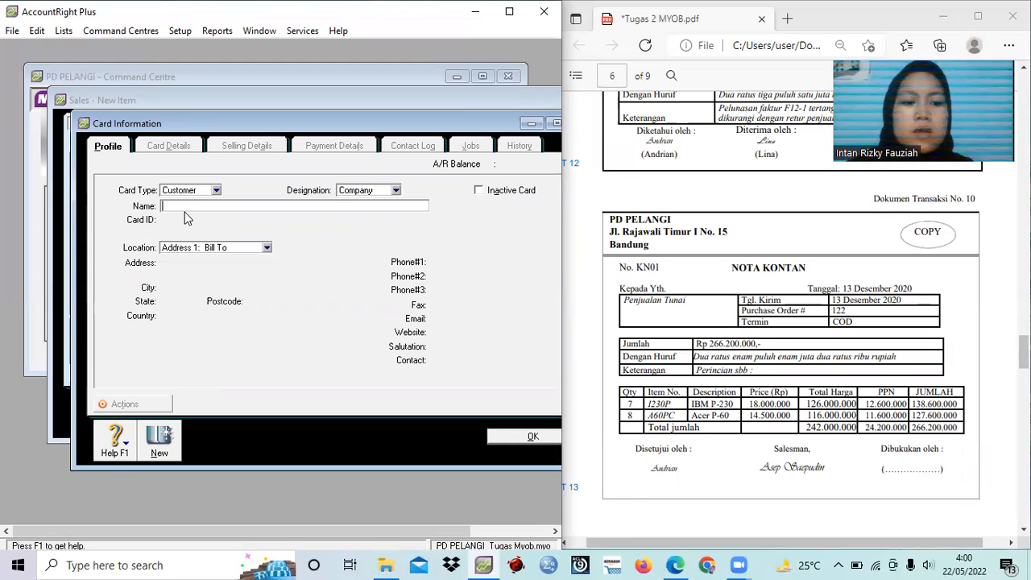
type("Penjualan Tunai")
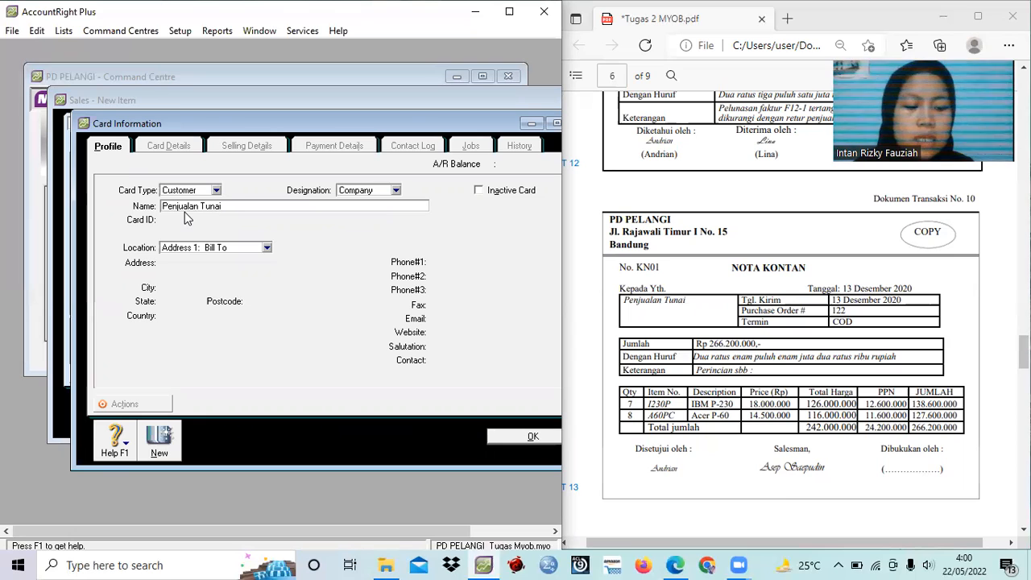
key("Tab")
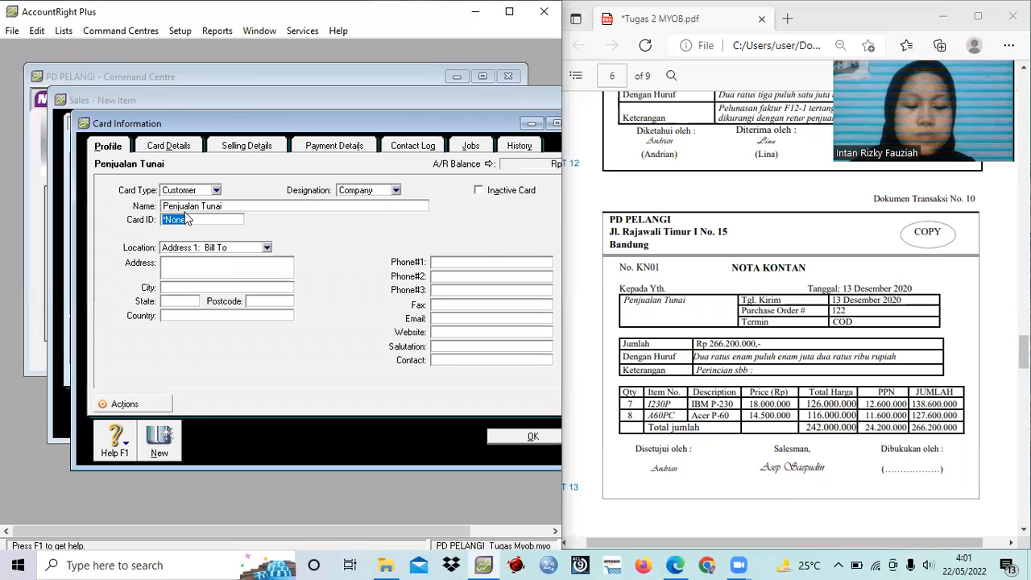
type("C005")
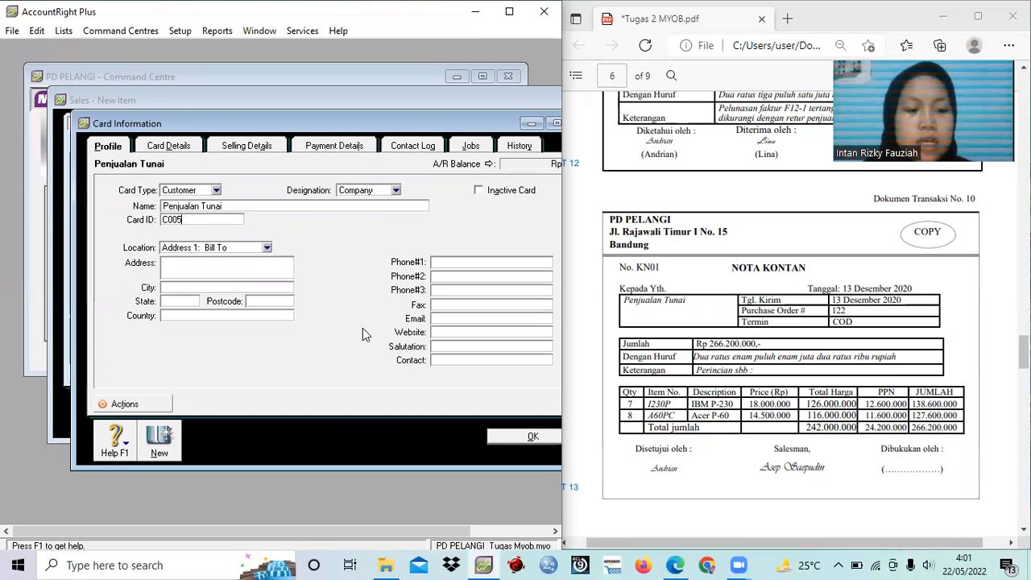
left_click(512, 432)
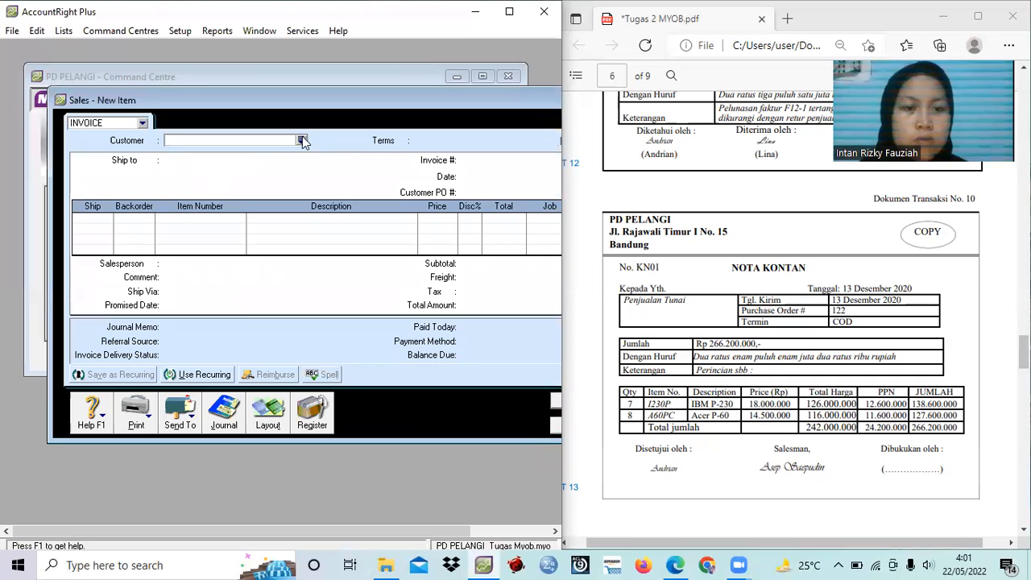
Select Penjualan Tunai as the customer of the new sales invoice.
left_click(302, 140)
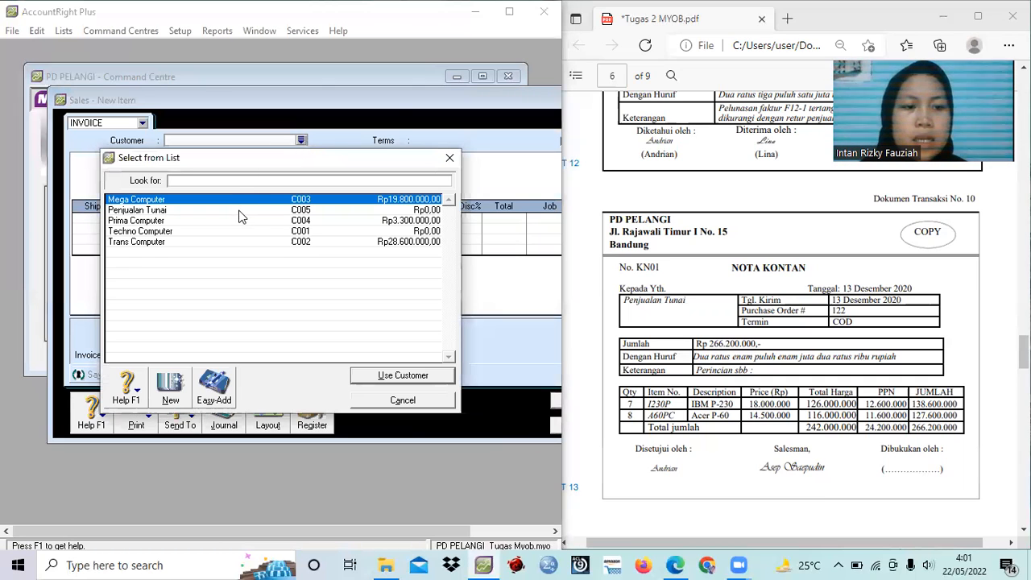
left_click(238, 210)
left_click(411, 370)
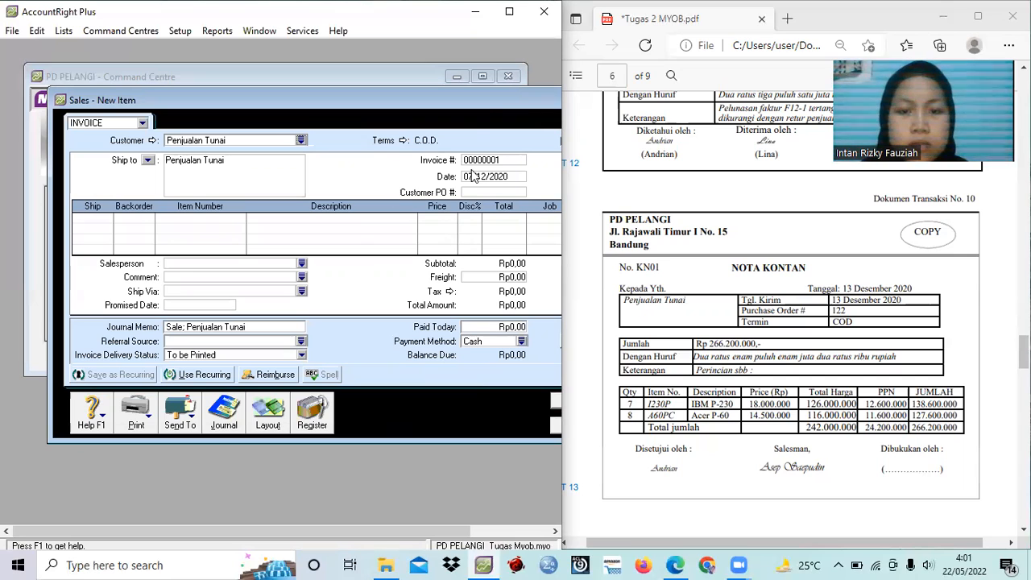
Enter the invoice's first line for 7 units of item 1230P at a price of Rp18.000.000,00 each.
left_click_drag(459, 100, 411, 101)
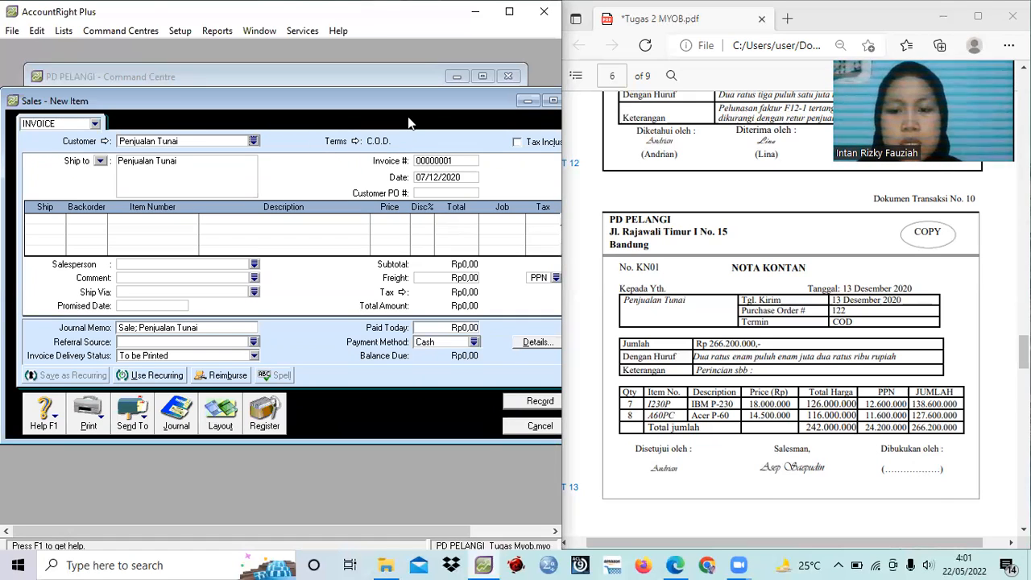
left_click(35, 221)
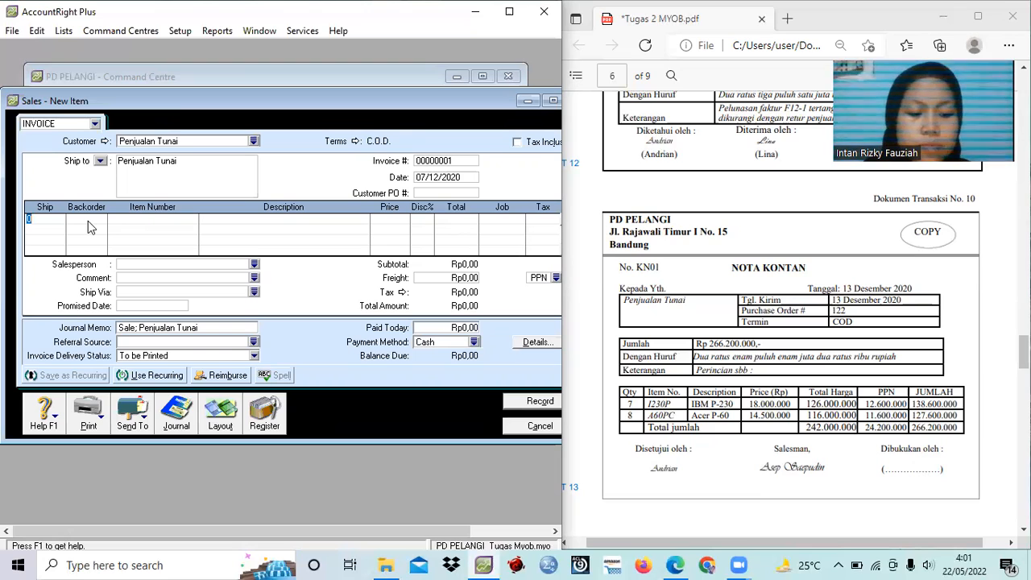
type("7")
key("Tab")
key("Tab")
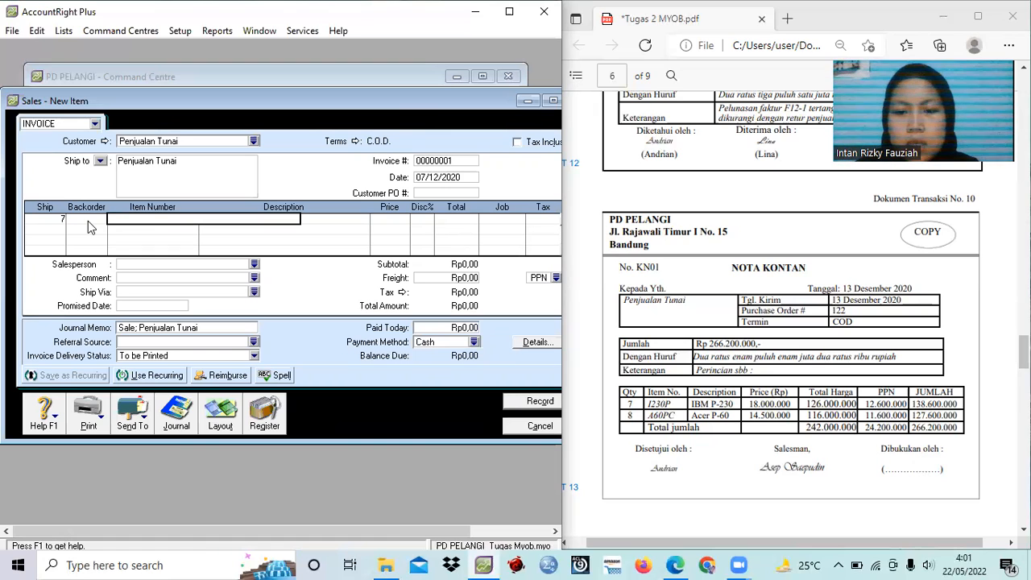
type("1230P")
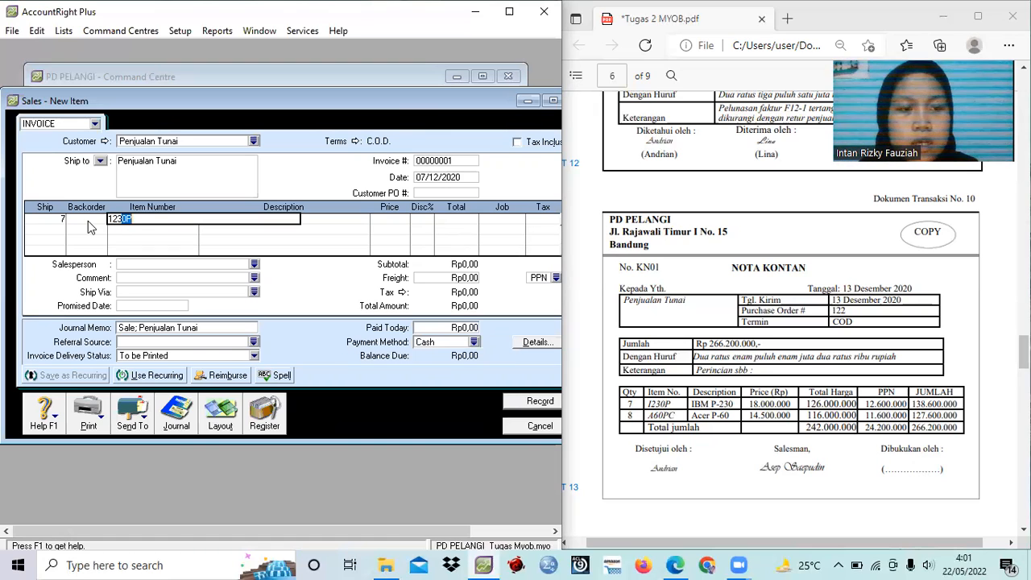
key("Tab")
key("Tab")
type("18000000")
key("Tab")
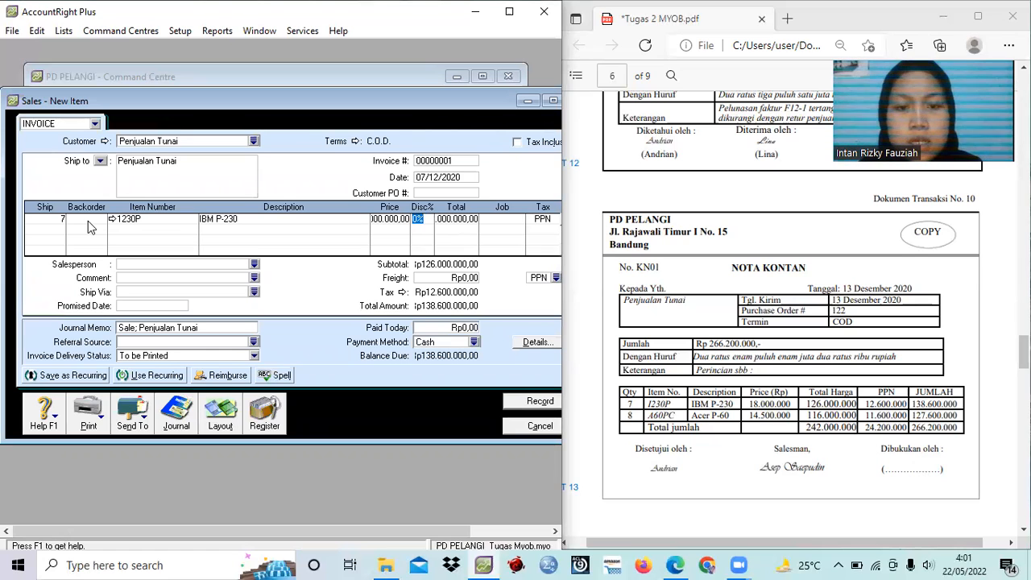
key("Tab")
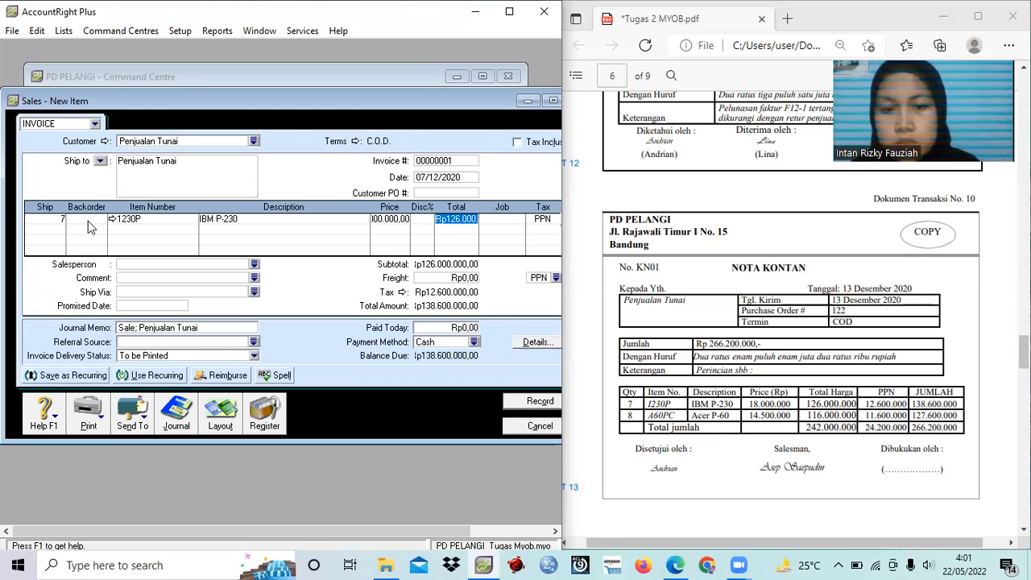
key("Tab")
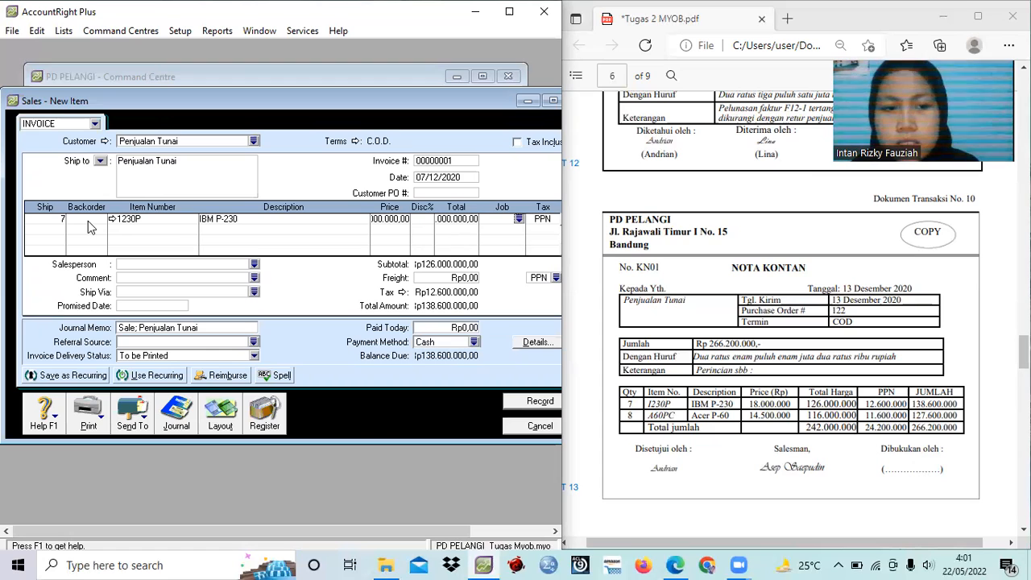
key("Tab")
key("Tab")
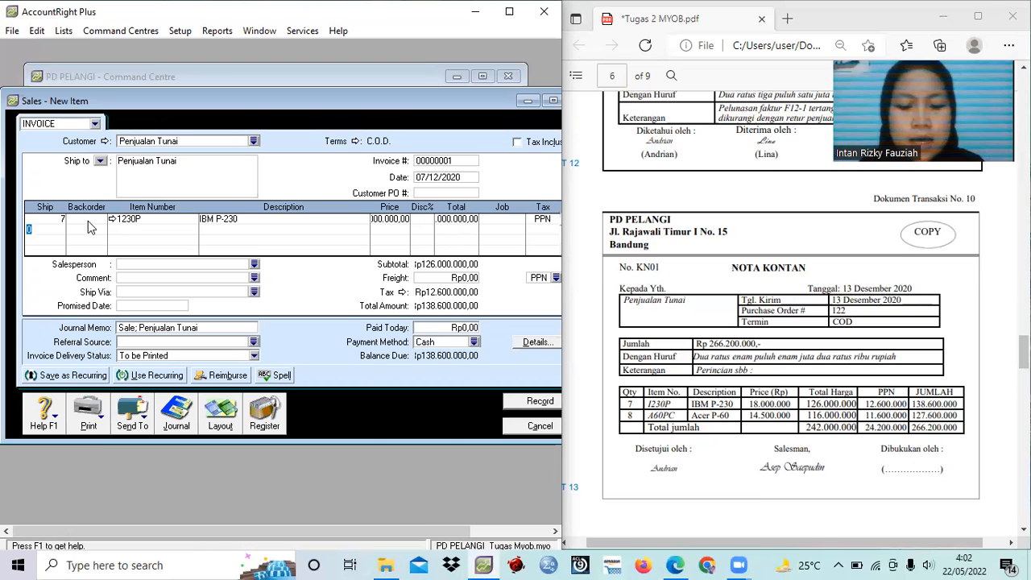
Add a second invoice line for 8 units of item A60PC at a price of Rp14.500.000,00 each.
type("8")
key("Tab")
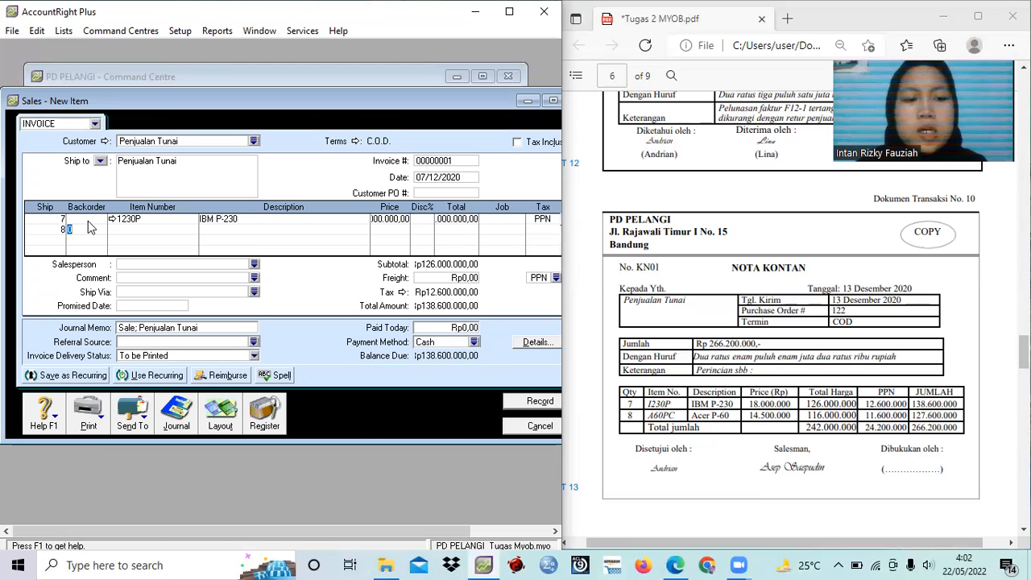
key("Tab")
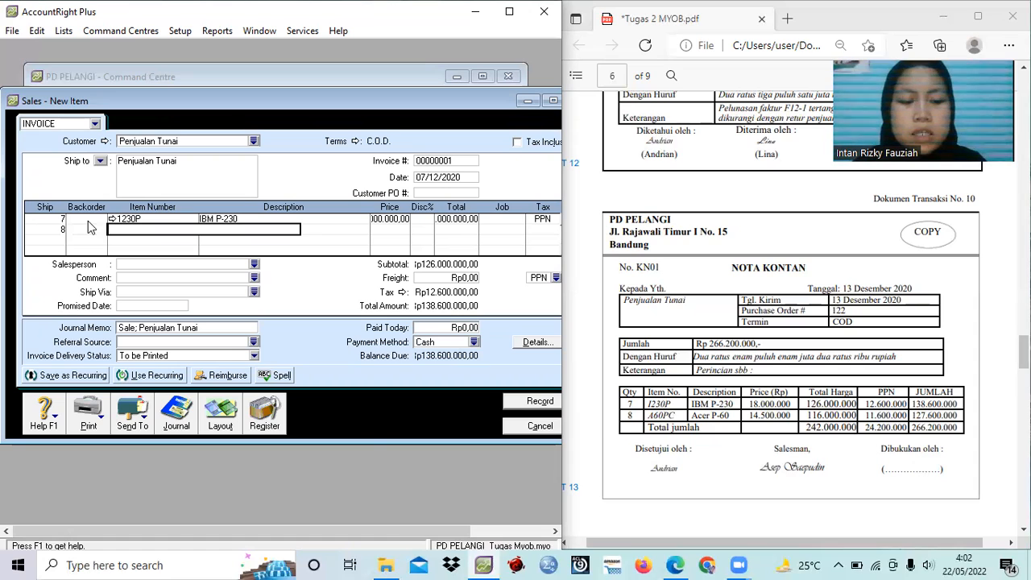
type("A60PC")
key("Tab")
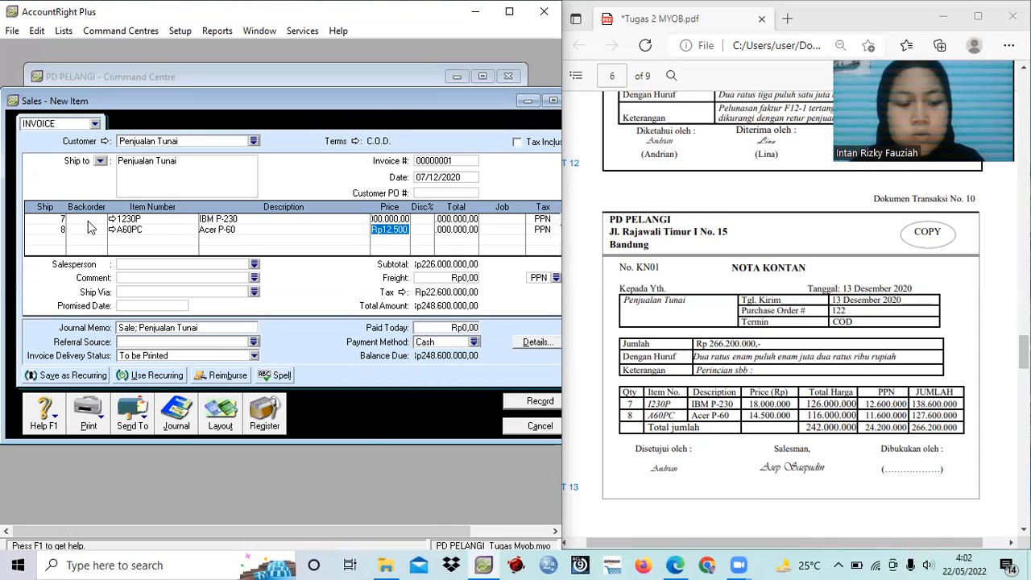
type("1")
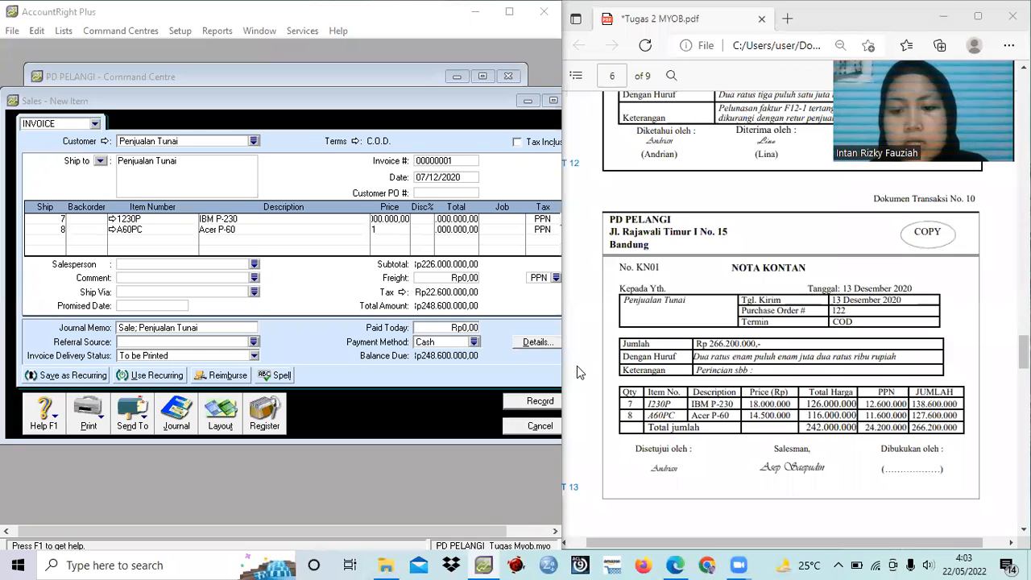
left_click(390, 232)
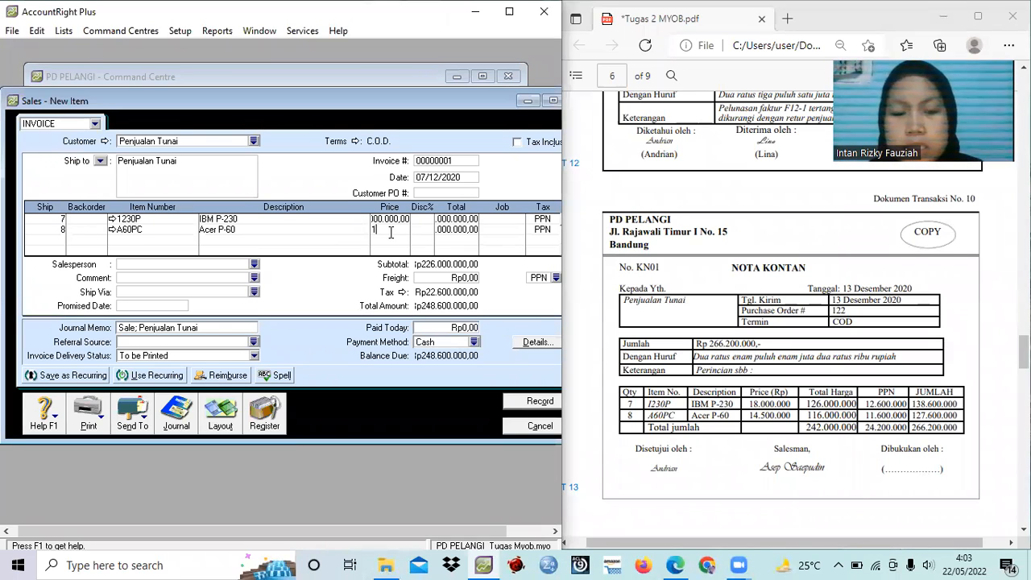
type("14")
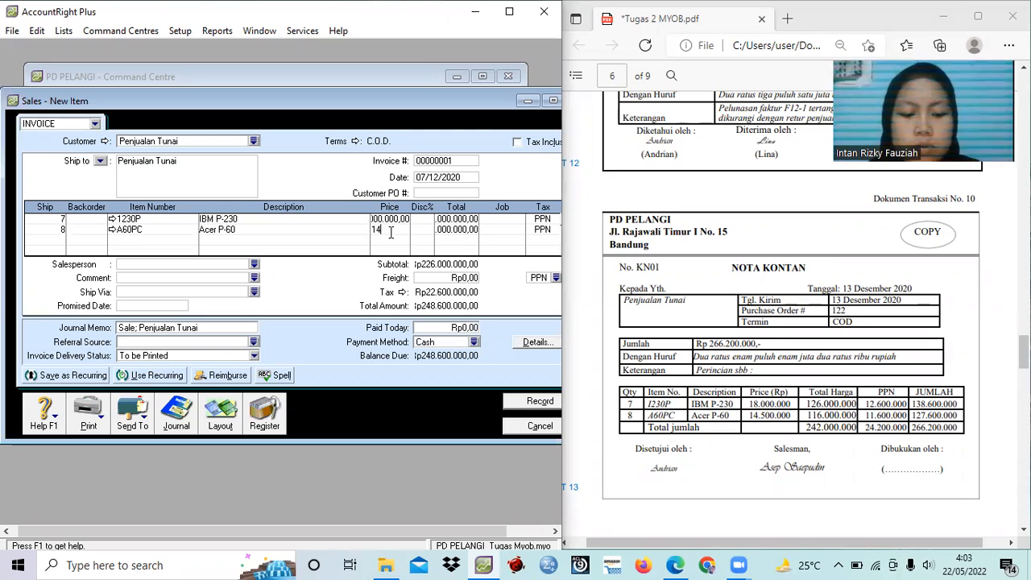
type("500000")
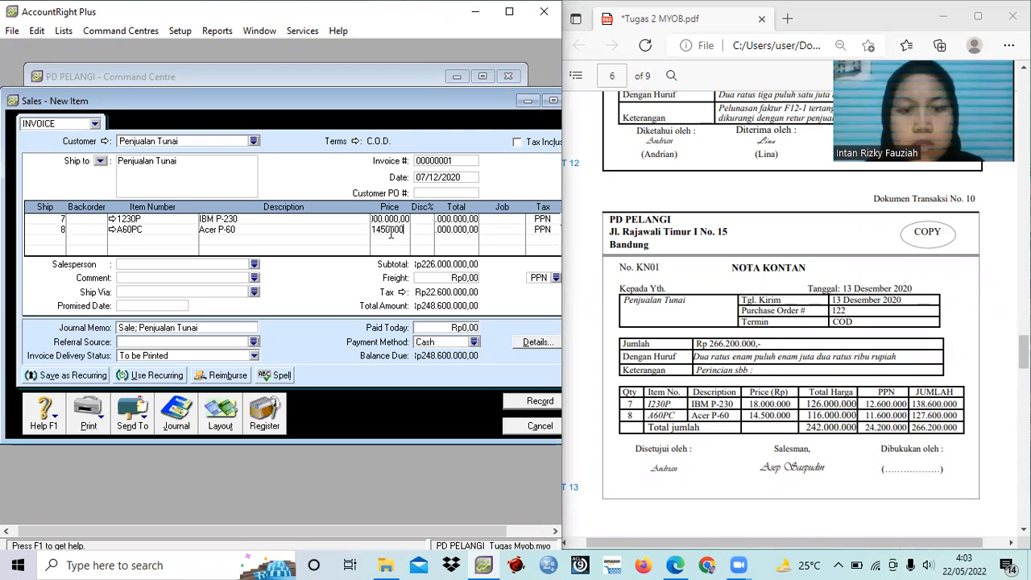
key("Tab")
key("Tab")
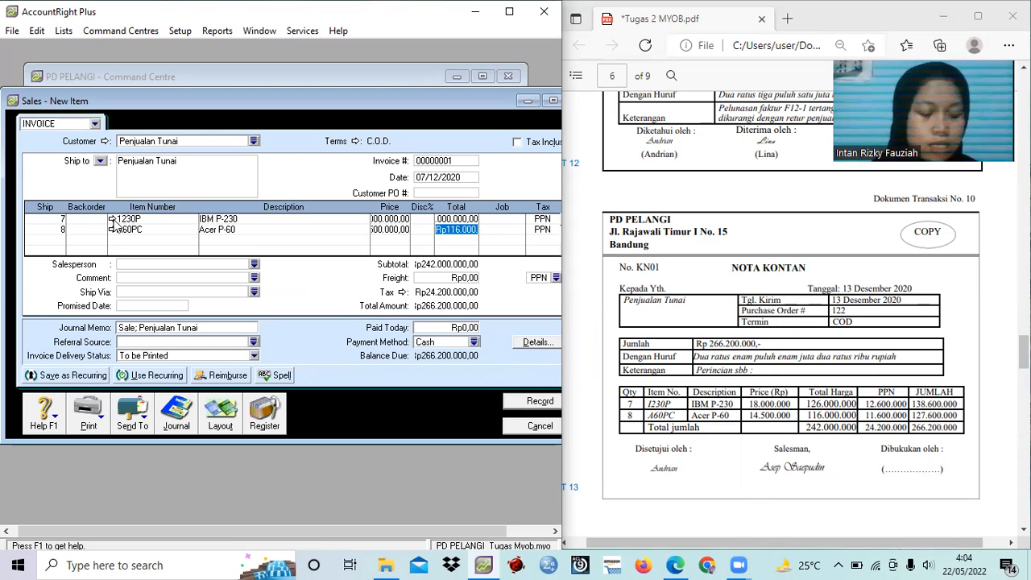
Set the income account for tracking sales of item 1230P to 4-1100 Sales and save the item.
left_click(112, 218)
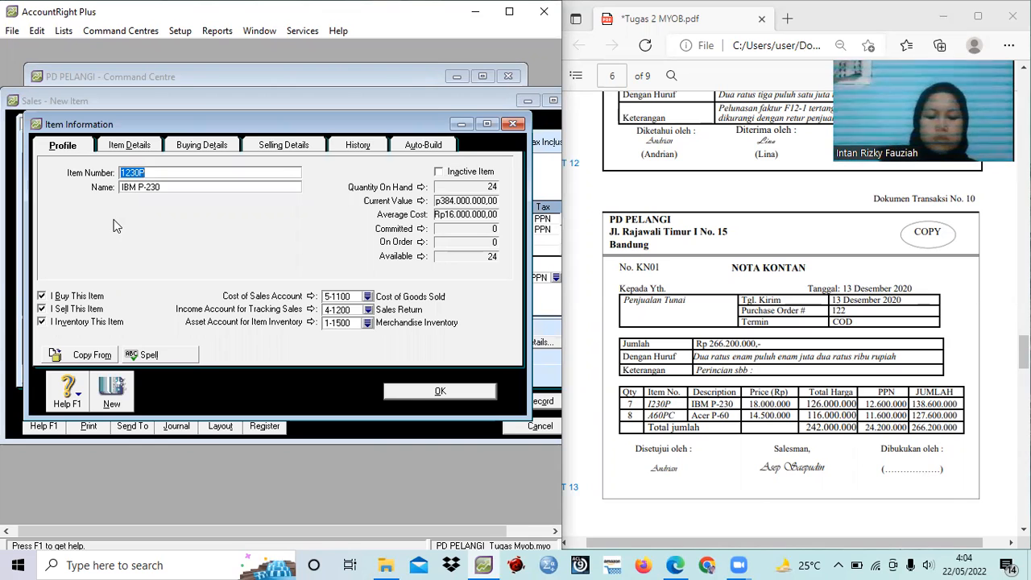
left_click(368, 311)
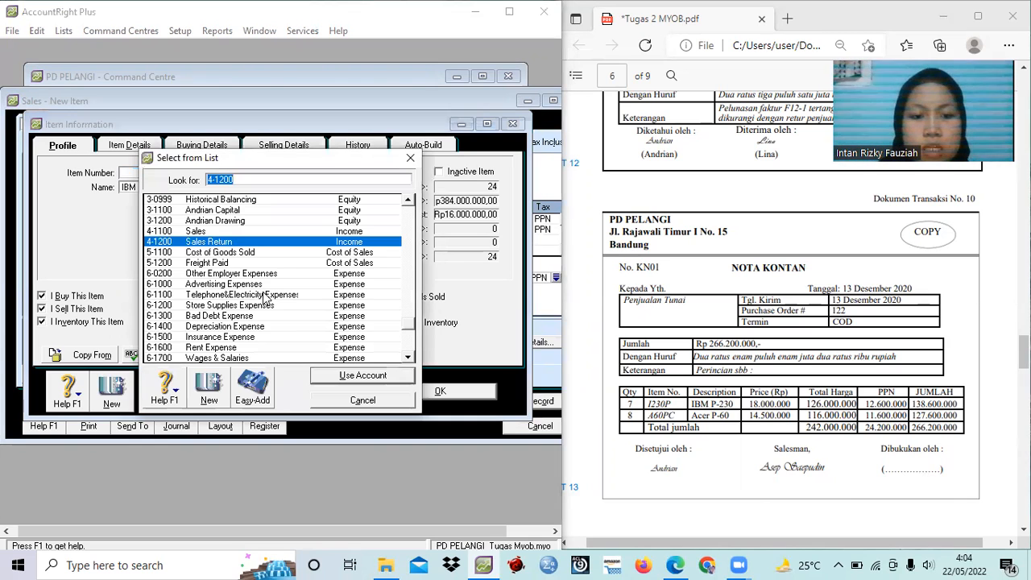
left_click(231, 232)
left_click(352, 379)
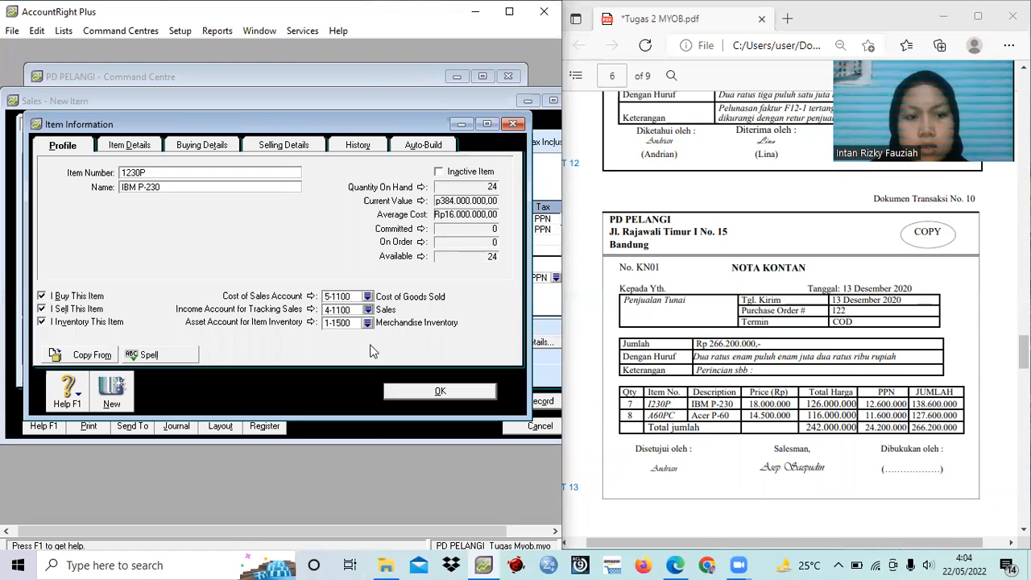
left_click(409, 391)
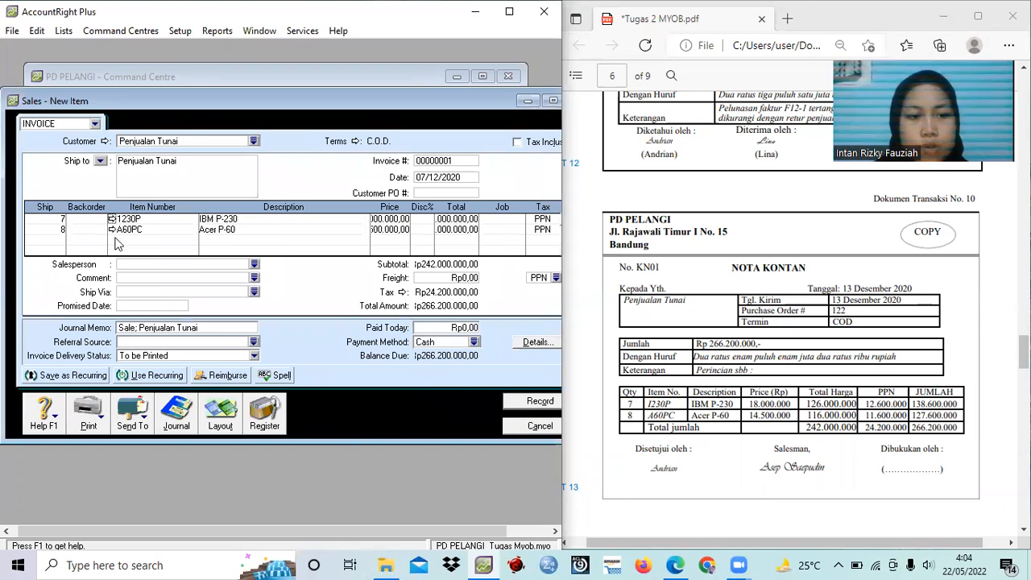
Set item A60PC's income account for tracking sales to 4-1100 Sales, then record the Penjualan Tunai invoice.
left_click(112, 230)
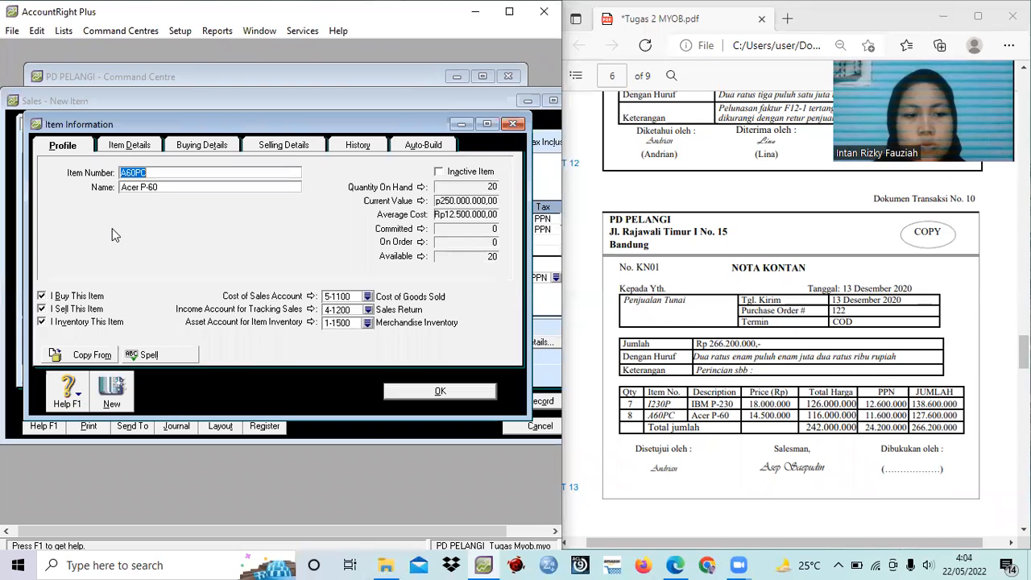
left_click(368, 311)
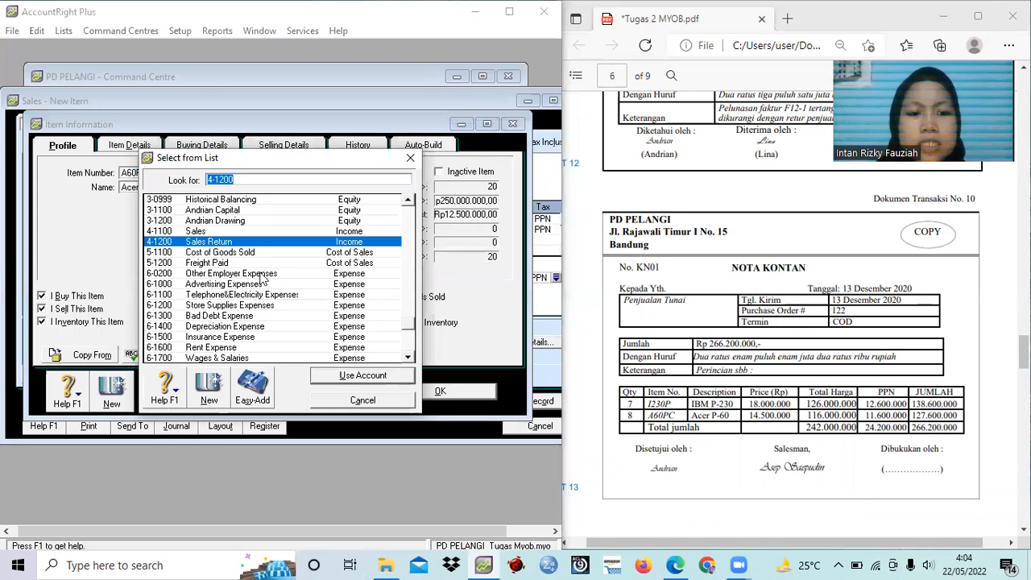
left_click(242, 231)
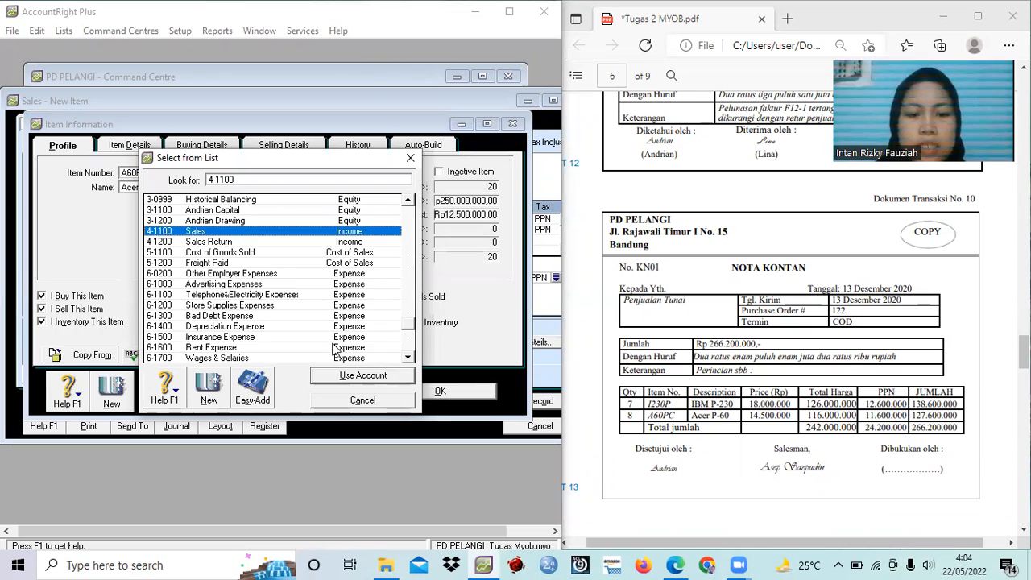
left_click(357, 376)
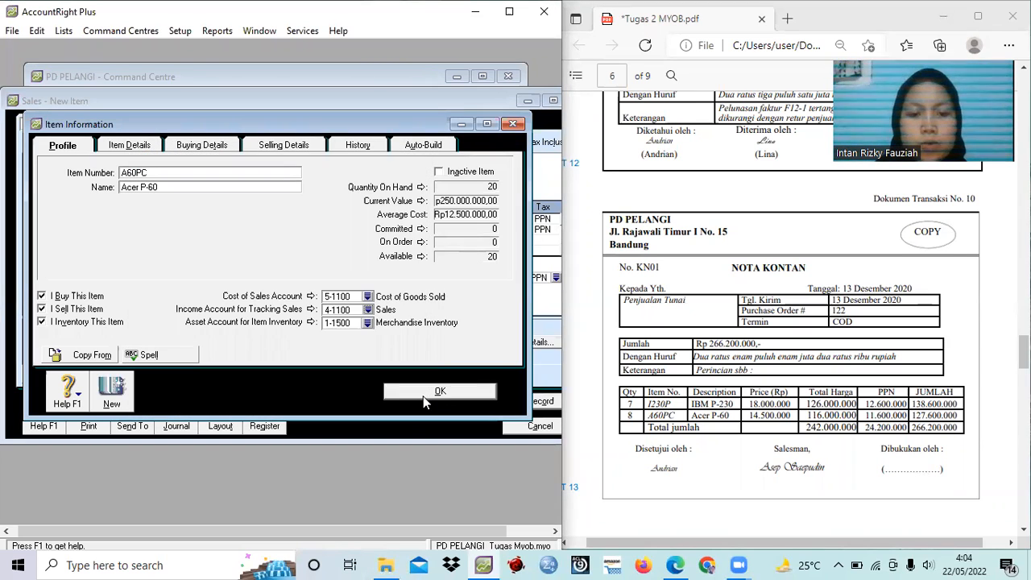
left_click(421, 392)
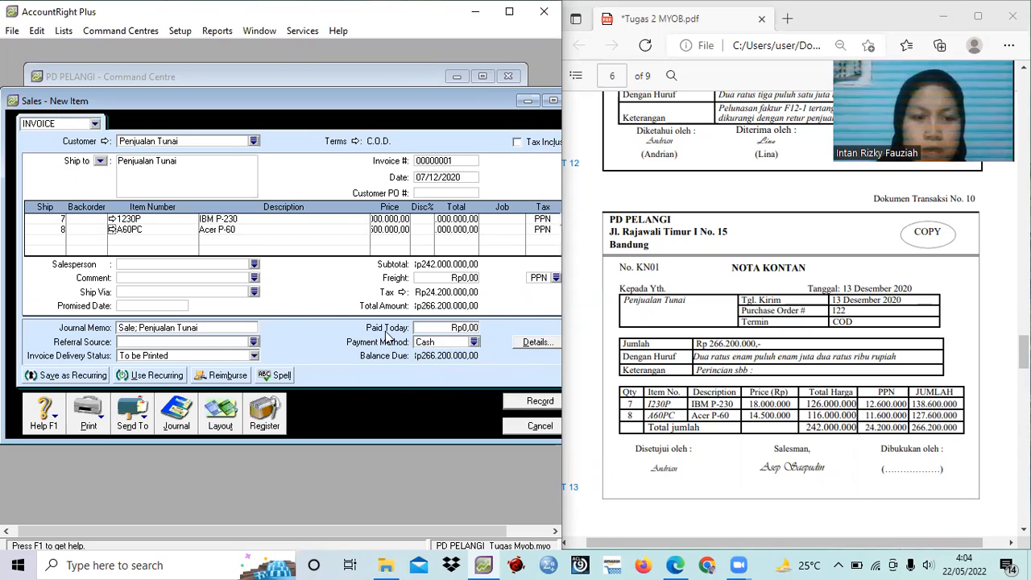
left_click(540, 402)
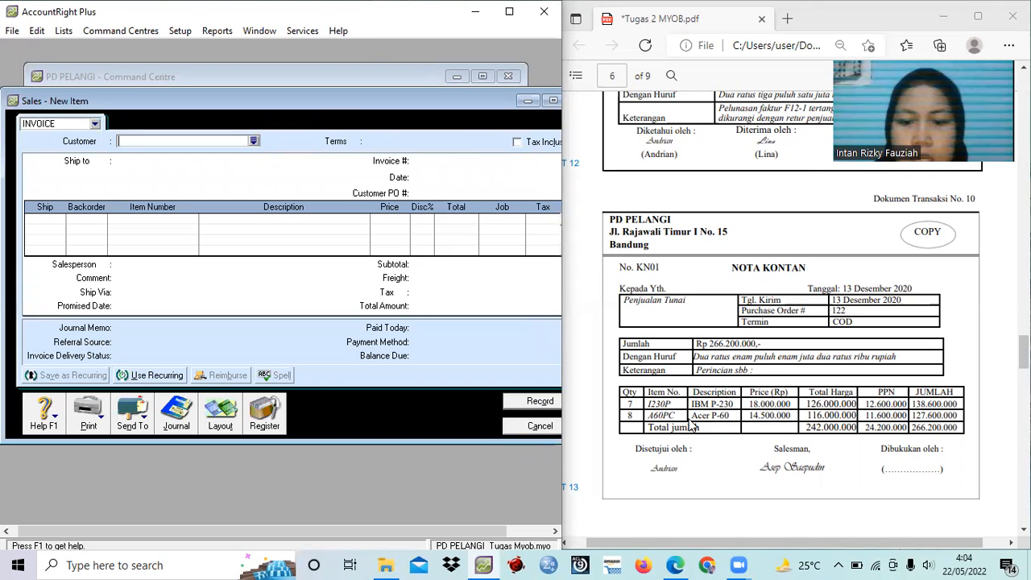
Bring up Dokumen Transaksi No. 11 in the PDF and reopen a blank sales invoice, positioned fully in view.
left_click(597, 447)
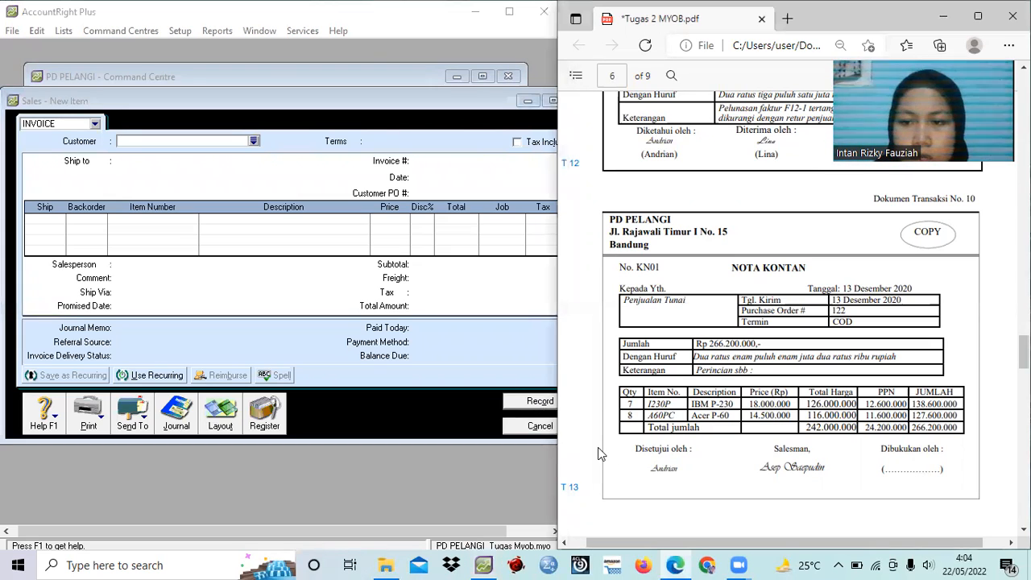
scroll(597, 450, "down", 3)
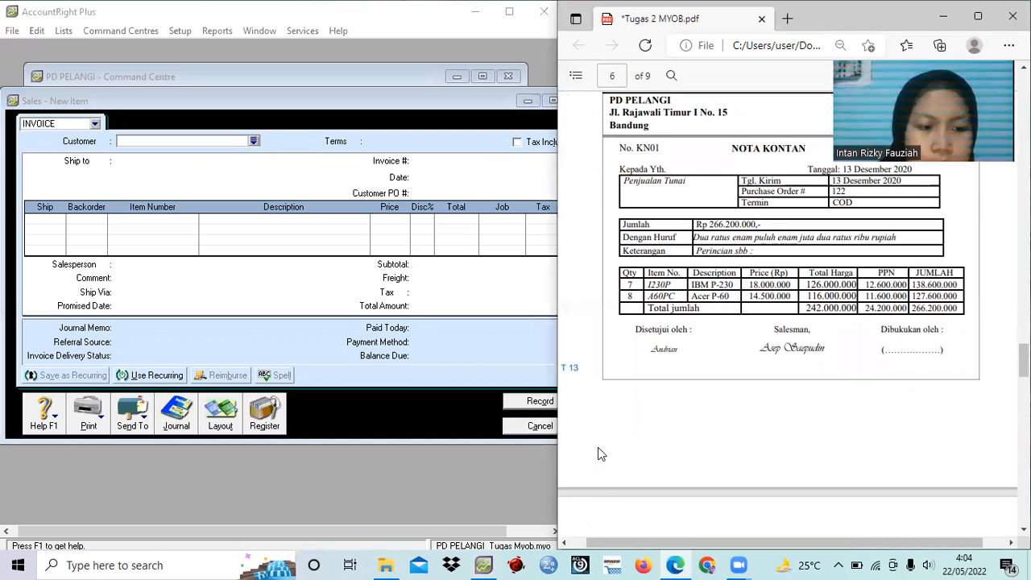
scroll(597, 454, "down", 6)
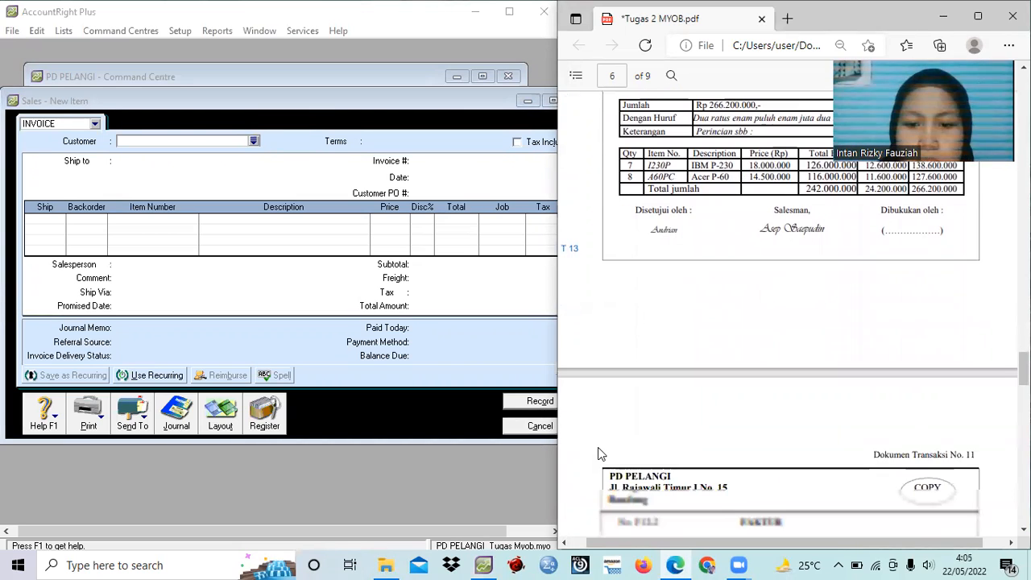
scroll(600, 453, "down", 2)
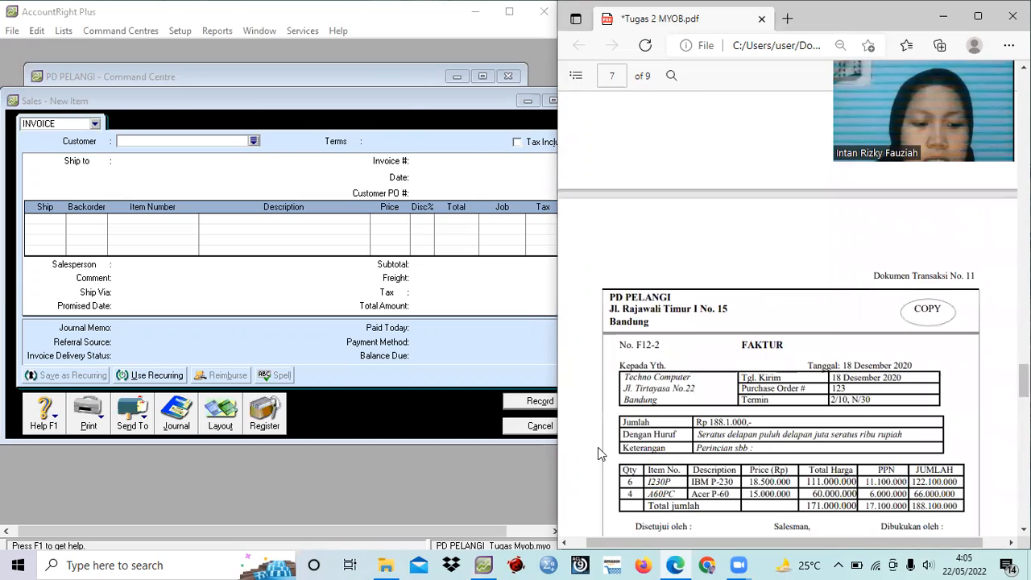
scroll(598, 453, "down", 2)
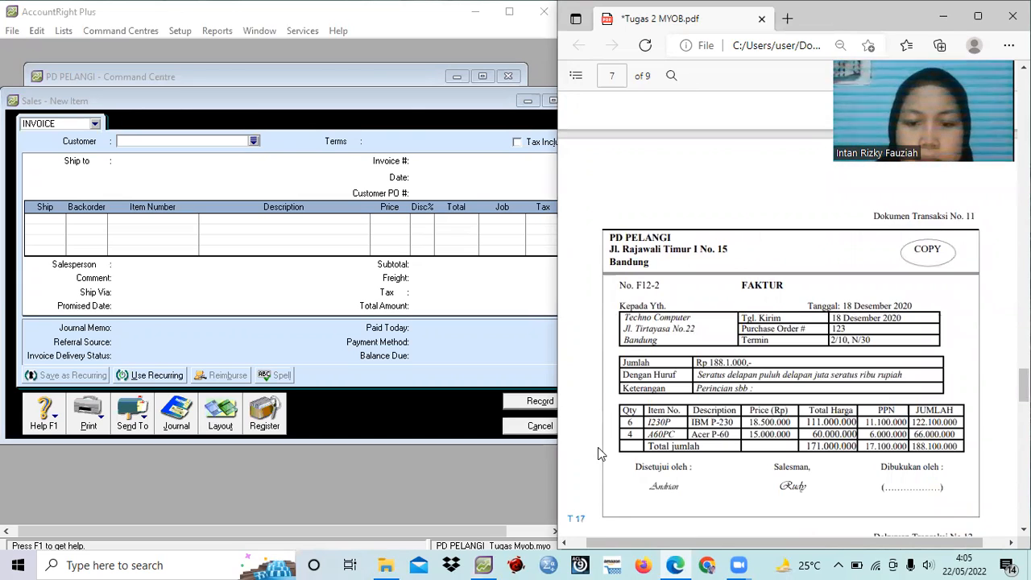
scroll(598, 453, "down", 2)
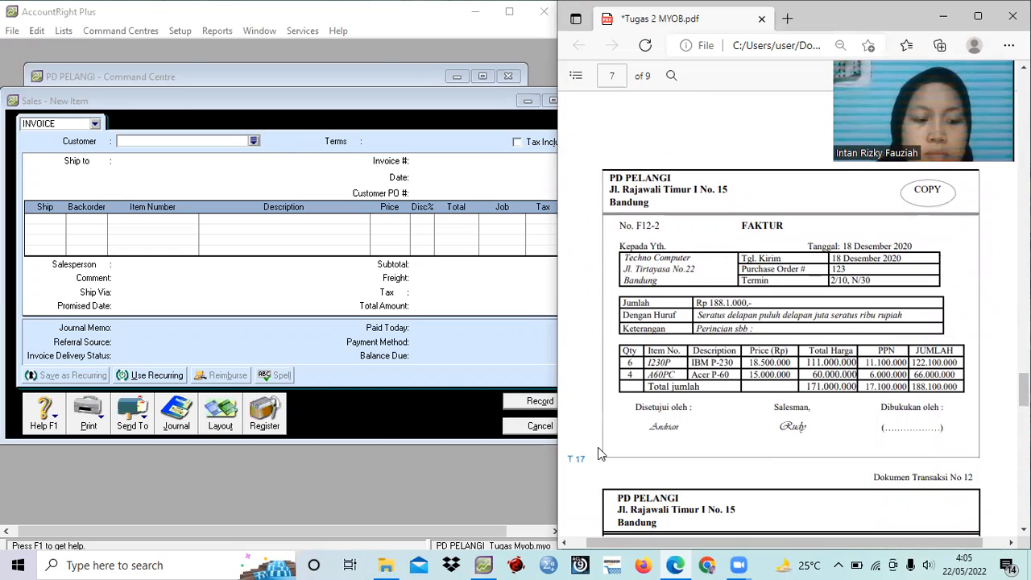
left_click(522, 426)
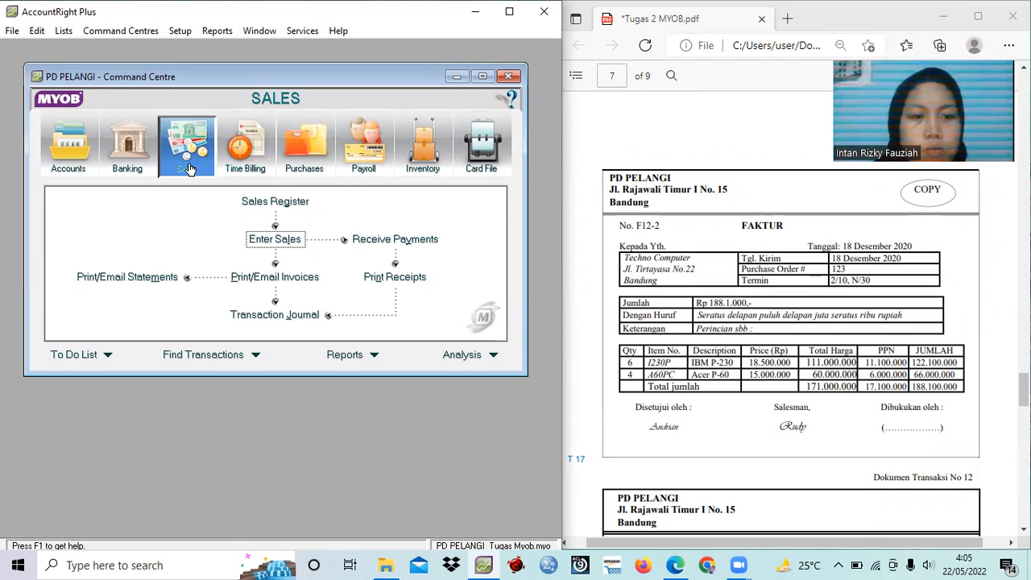
left_click(283, 241)
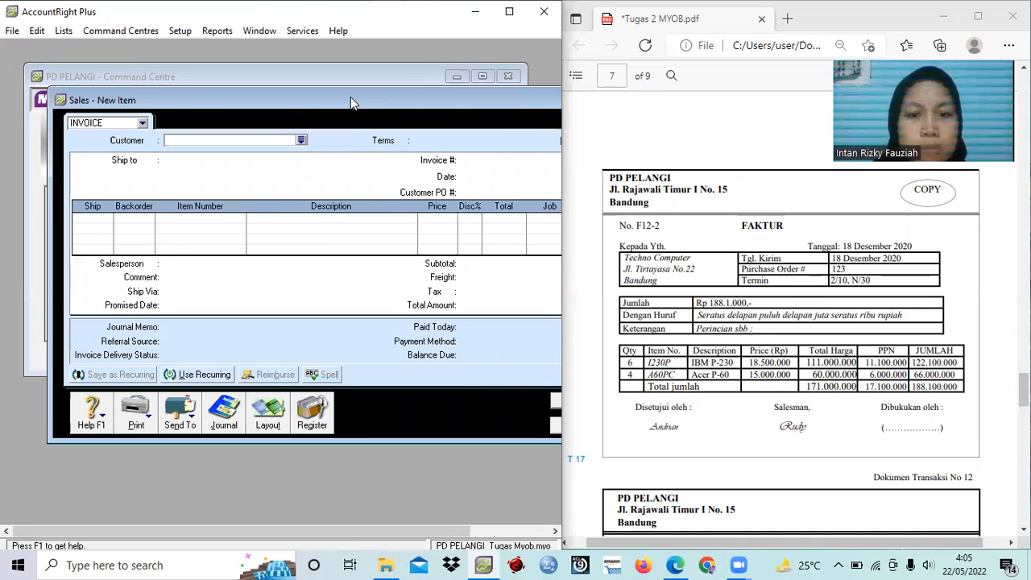
left_click_drag(351, 99, 284, 99)
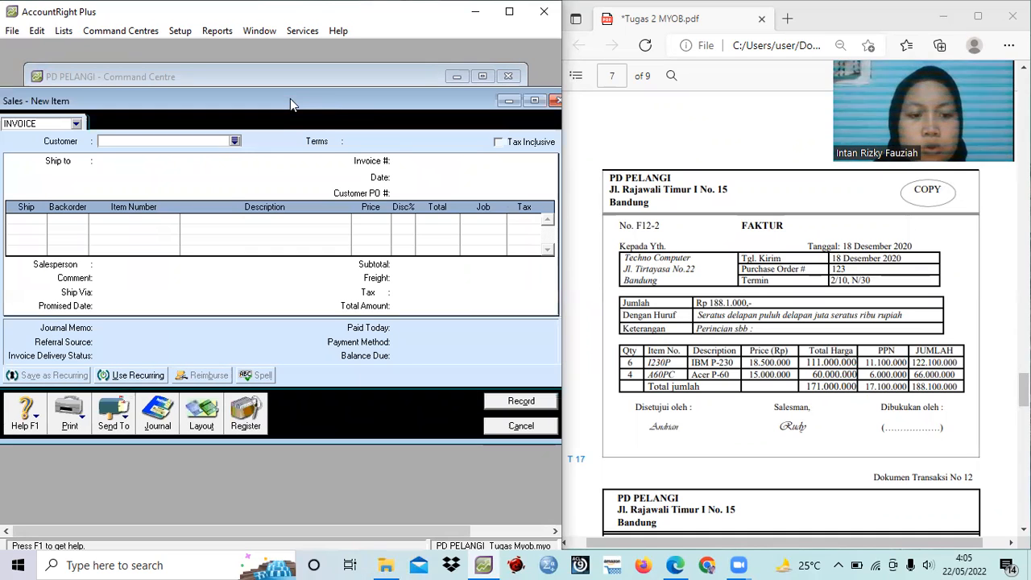
Keep the Item layout for the new invoice and choose Techno Computer as the customer.
left_click(206, 413)
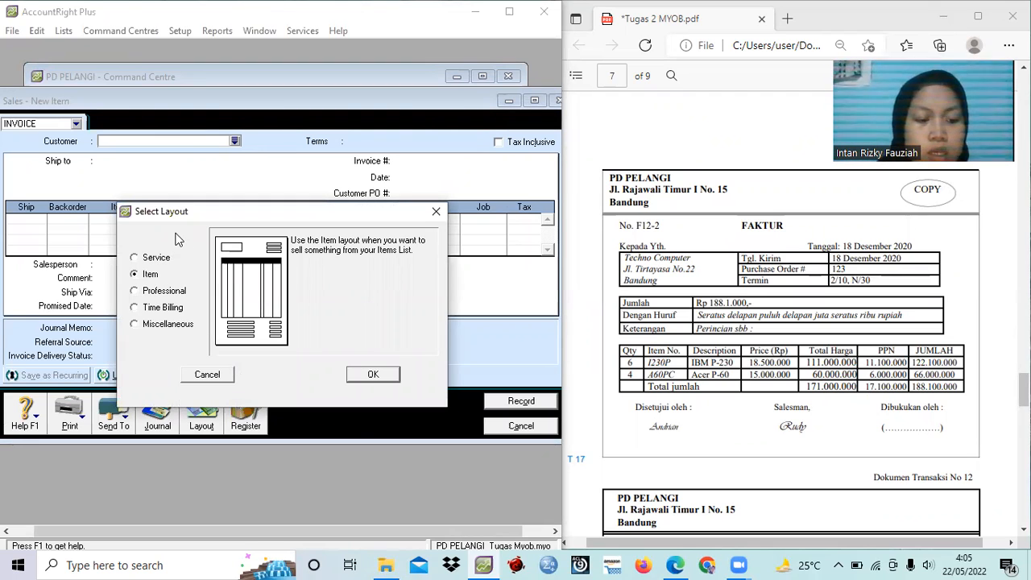
left_click(370, 375)
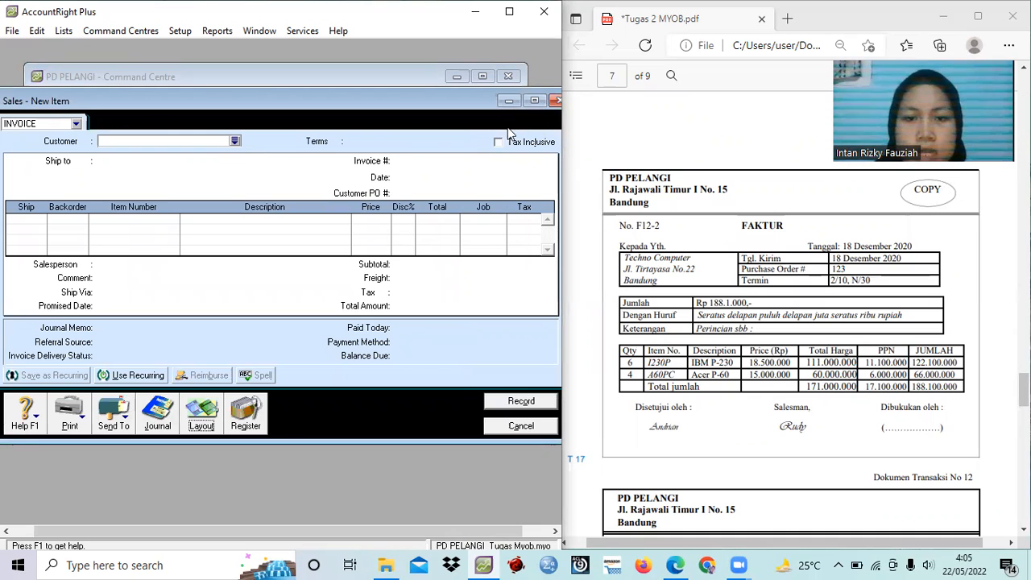
left_click(235, 142)
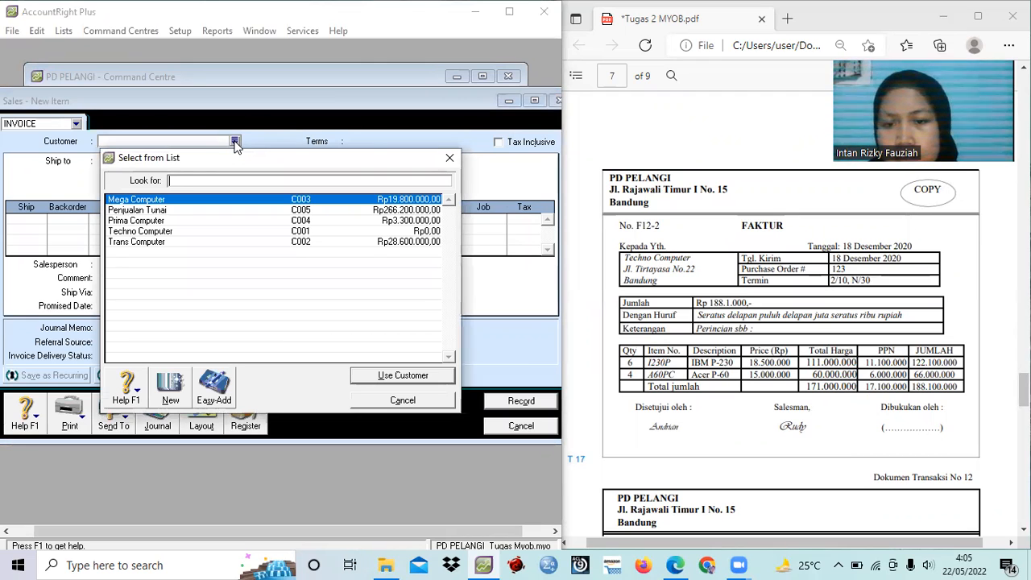
left_click(238, 232)
left_click(374, 376)
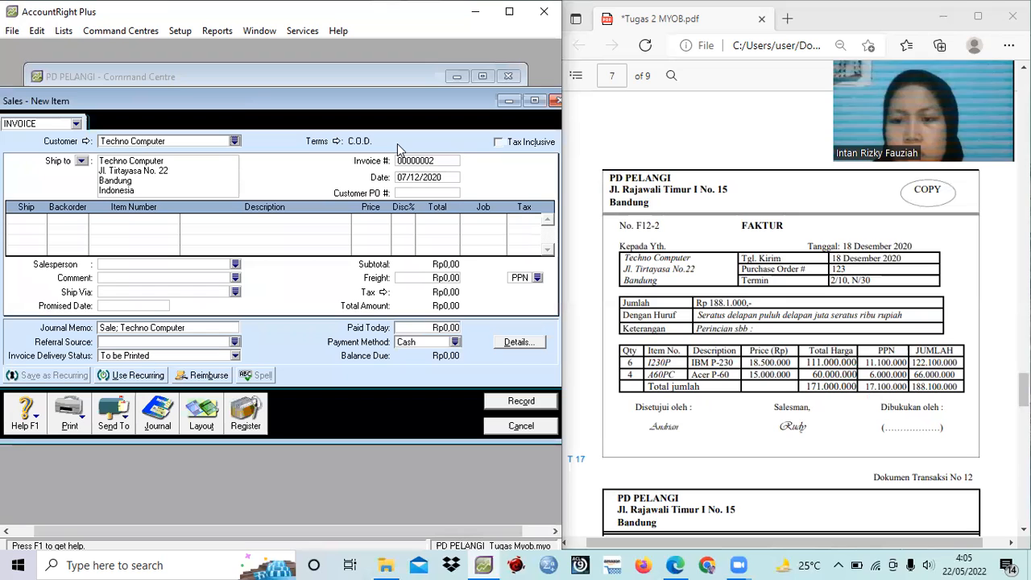
Set the invoice's credit terms so that payment is due In a Given # of Days.
left_click(336, 142)
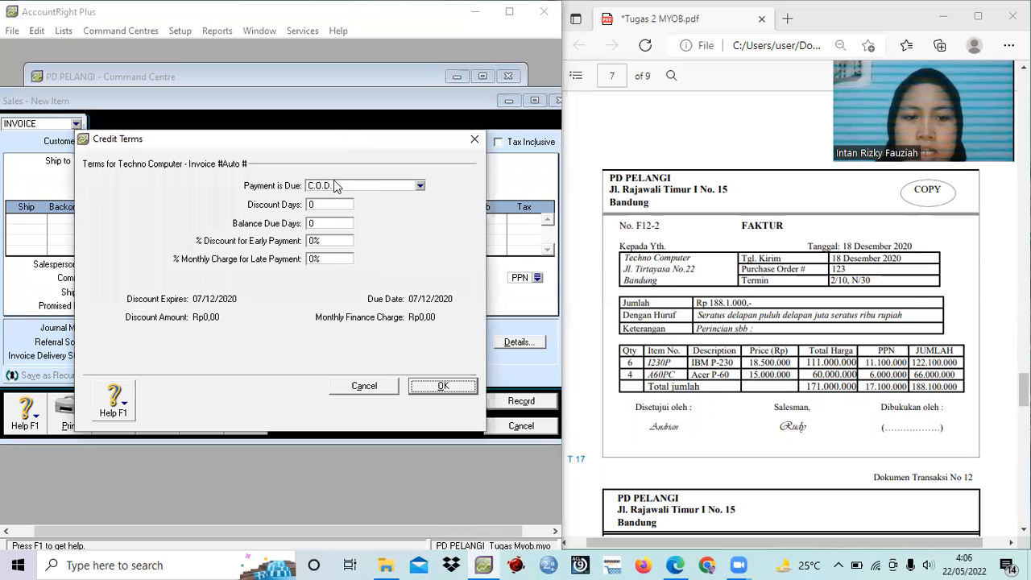
left_click(336, 186)
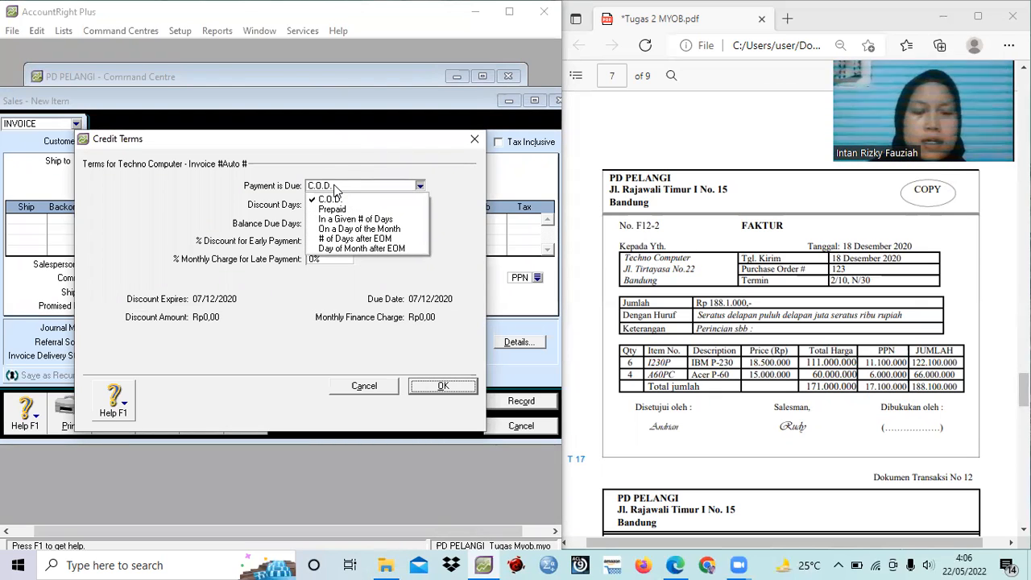
left_click(346, 220)
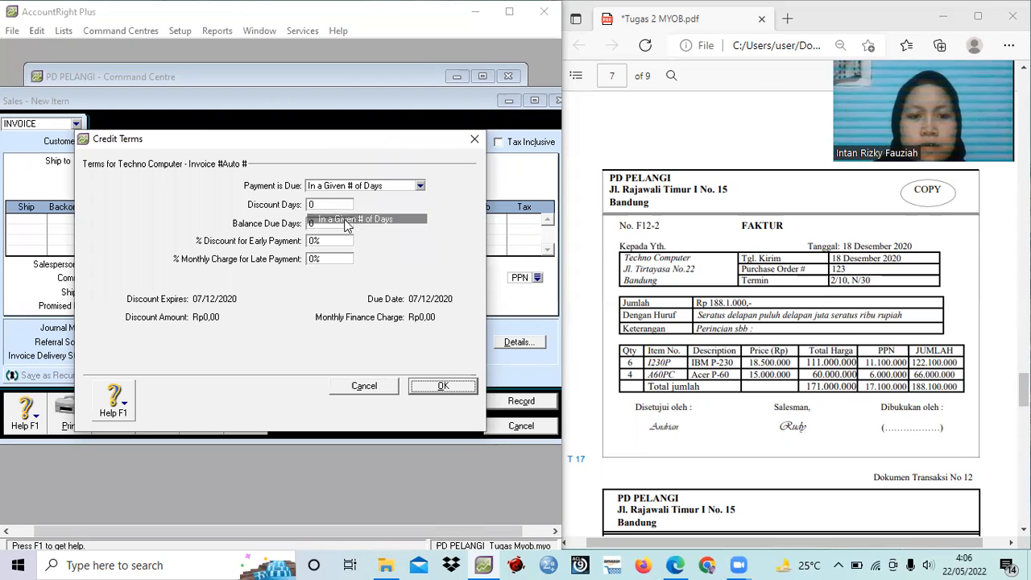
left_click(324, 204)
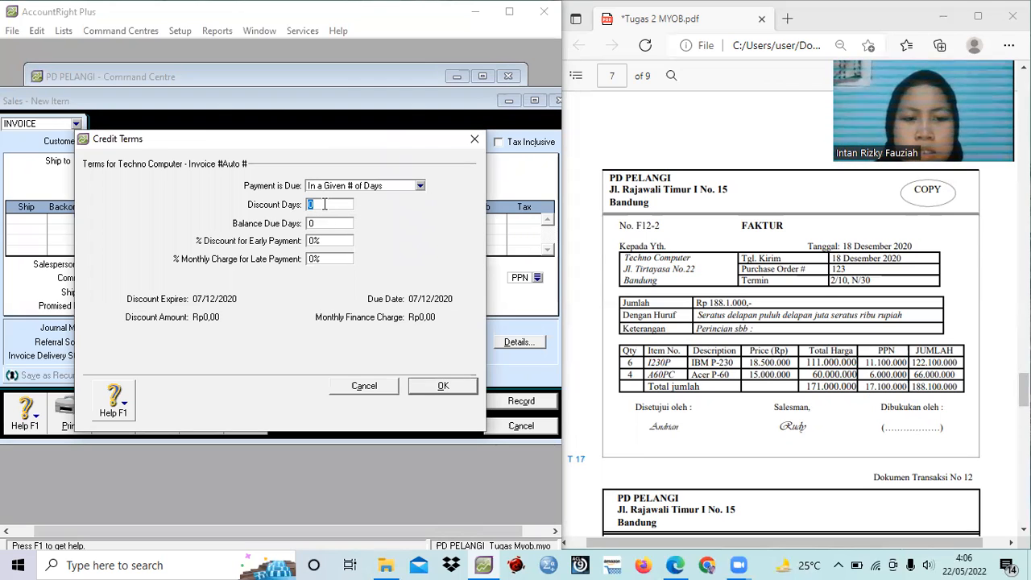
left_click(343, 187)
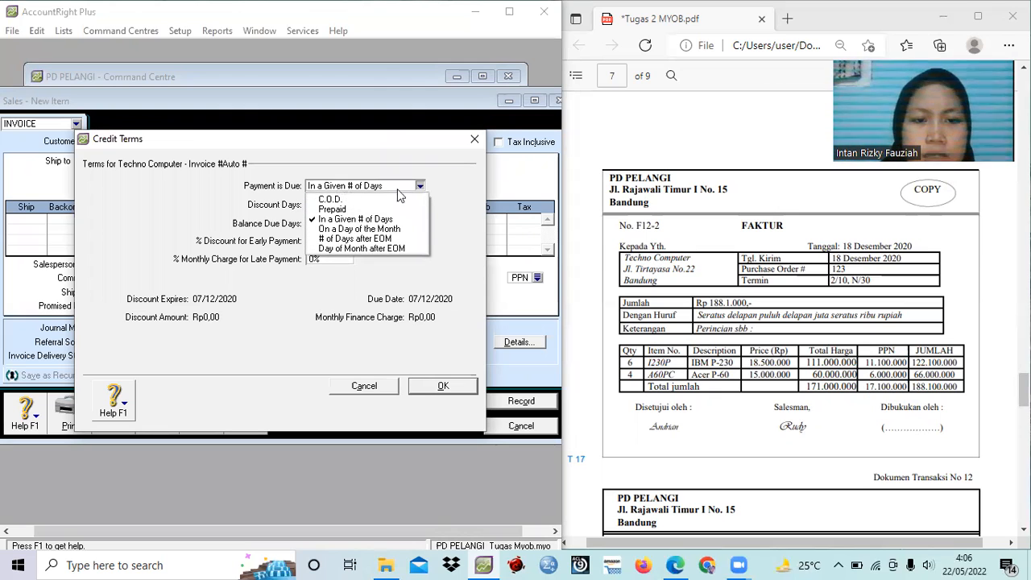
left_click(458, 200)
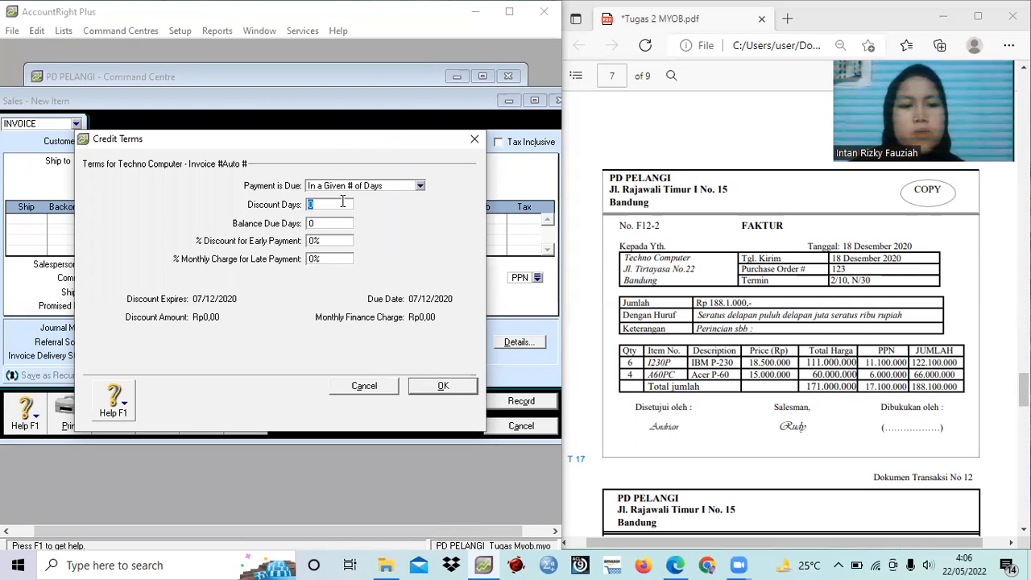
Set the credit terms to 10 discount days, 30 balance due days and a 2% discount for early payment.
type("10")
key("Tab")
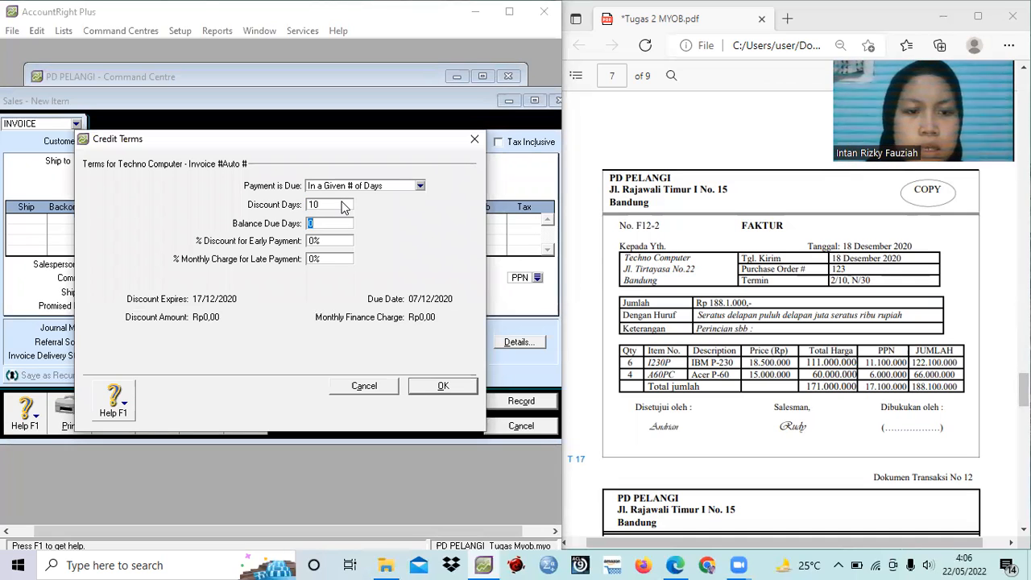
type("30")
key("Tab")
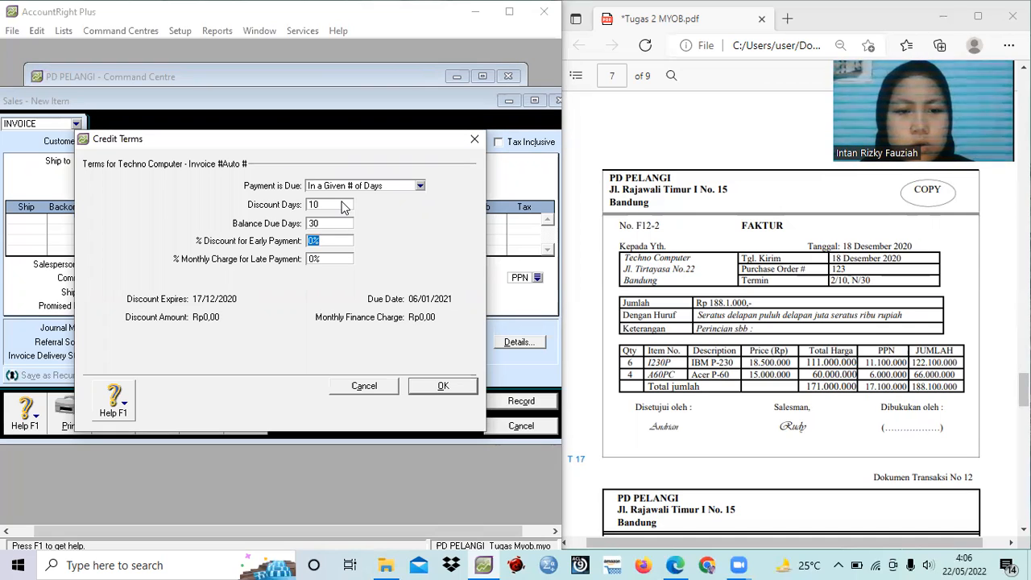
type("2")
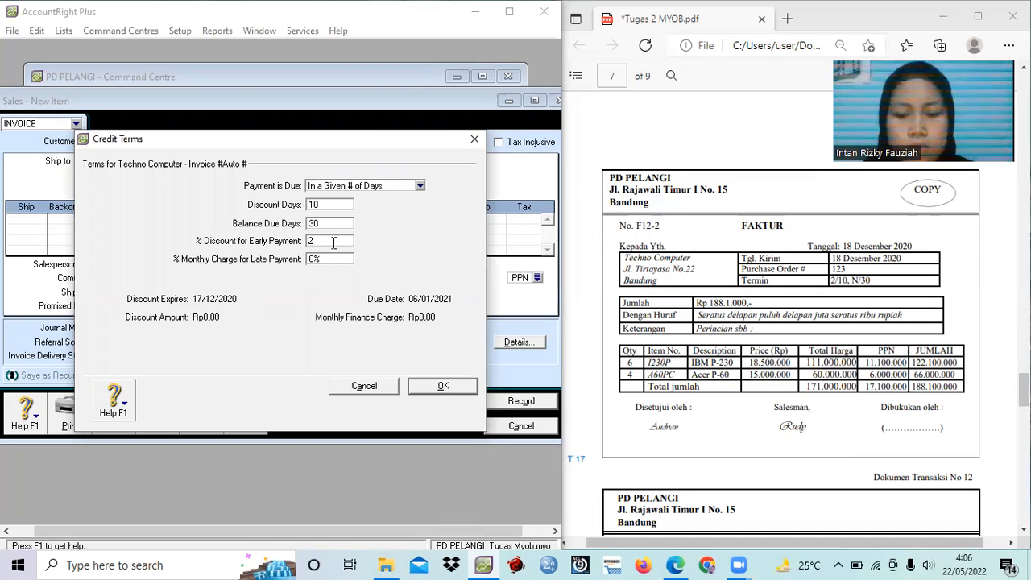
type("%")
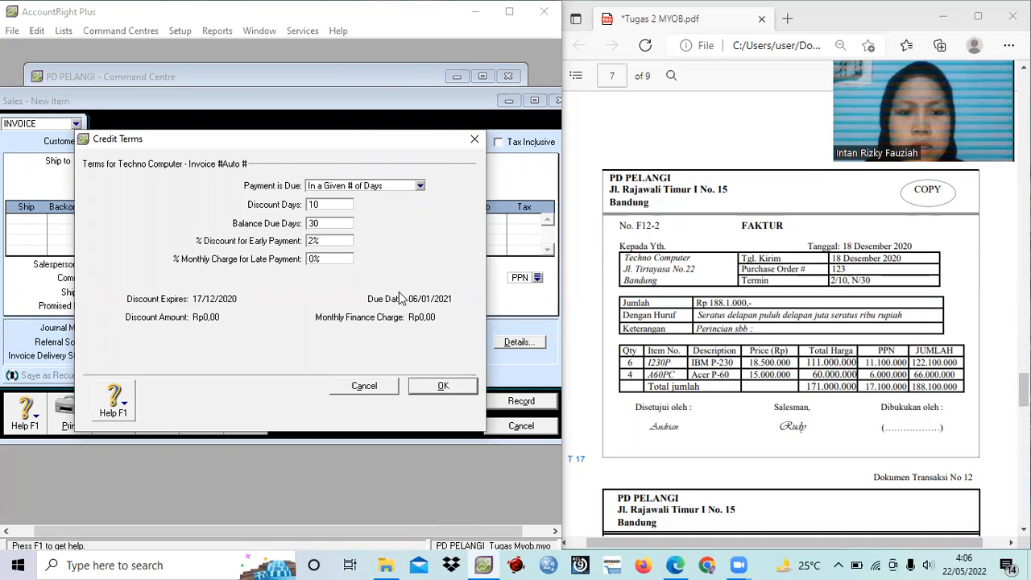
left_click(444, 387)
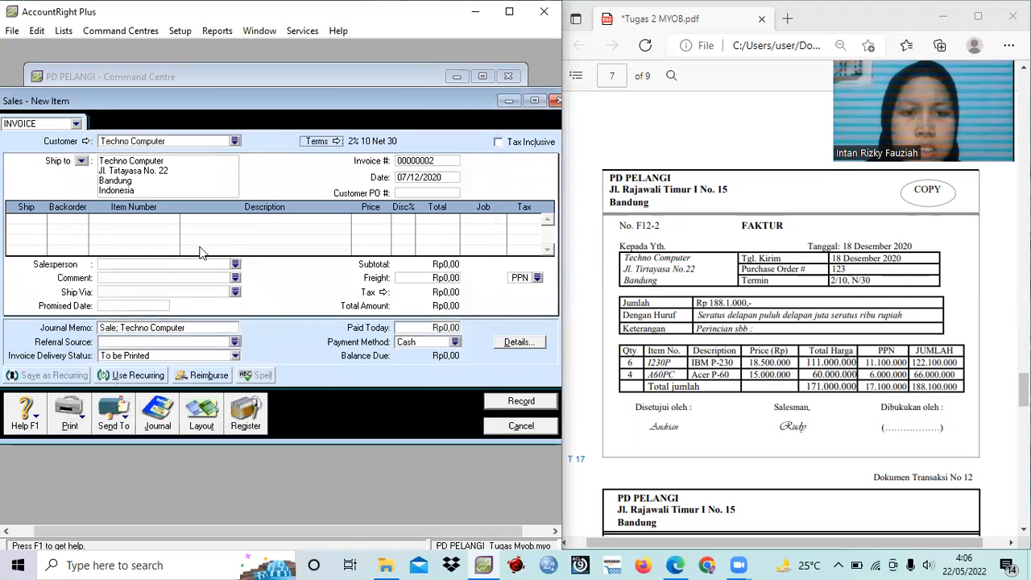
Set the invoice number to F12-2 and the invoice date to 18/12/2020.
left_click(419, 161)
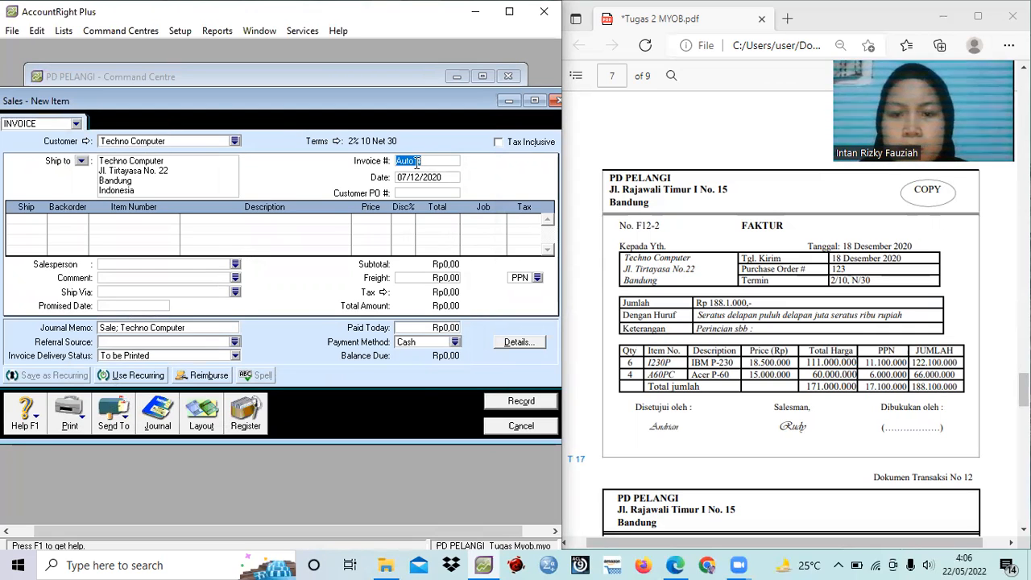
type("F12")
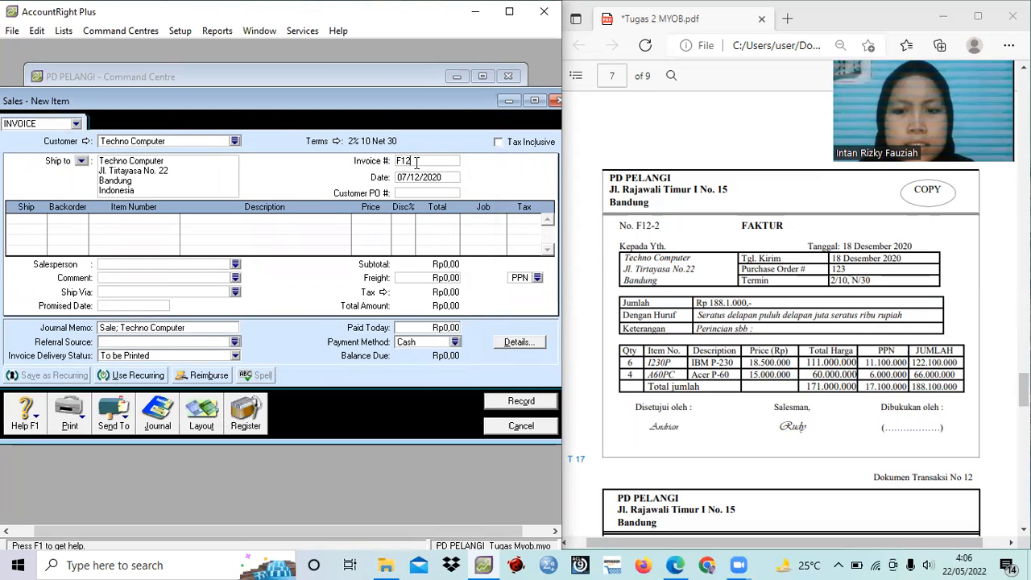
type("-2")
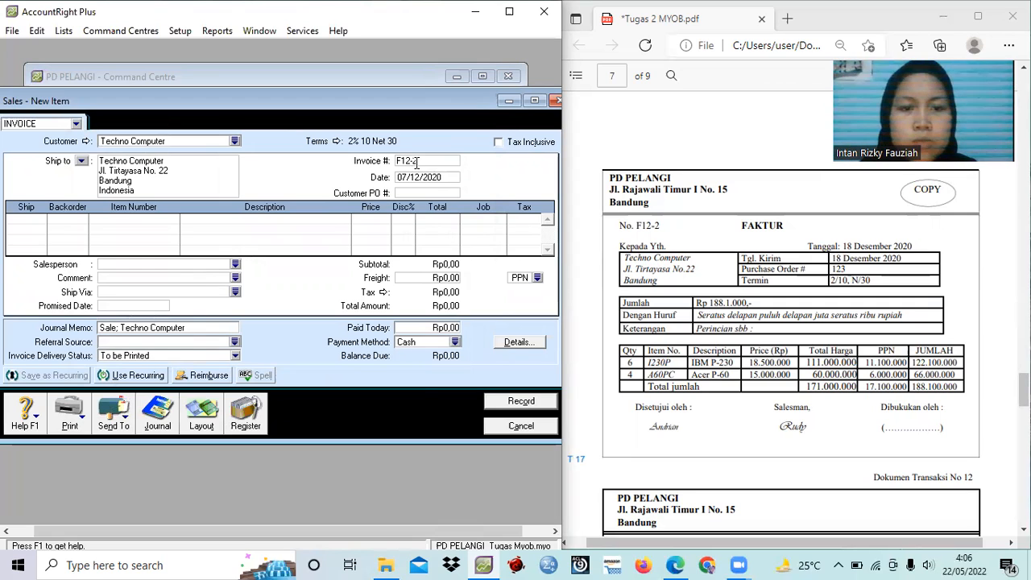
key("Tab")
left_click(403, 178)
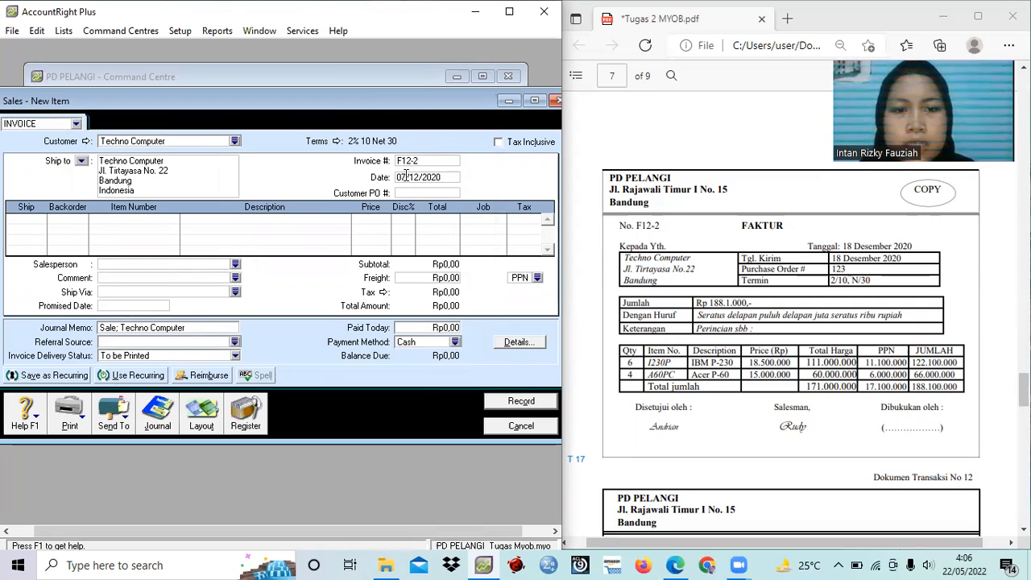
key("BackSpace")
key("BackSpace")
type("18")
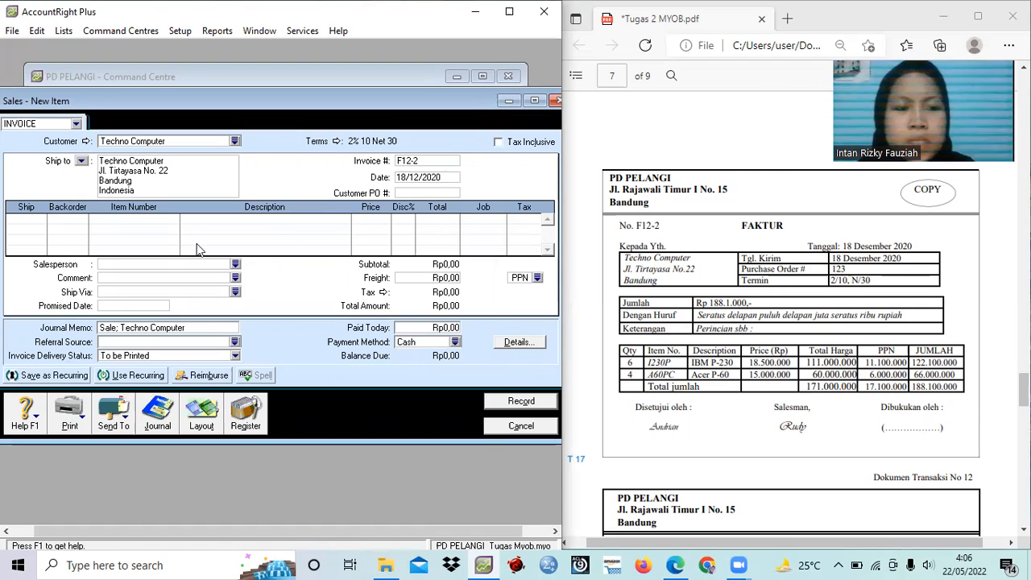
Add a first invoice line for 6 units of item 1230P at a price of Rp18.500.000,00 each.
left_click(38, 218)
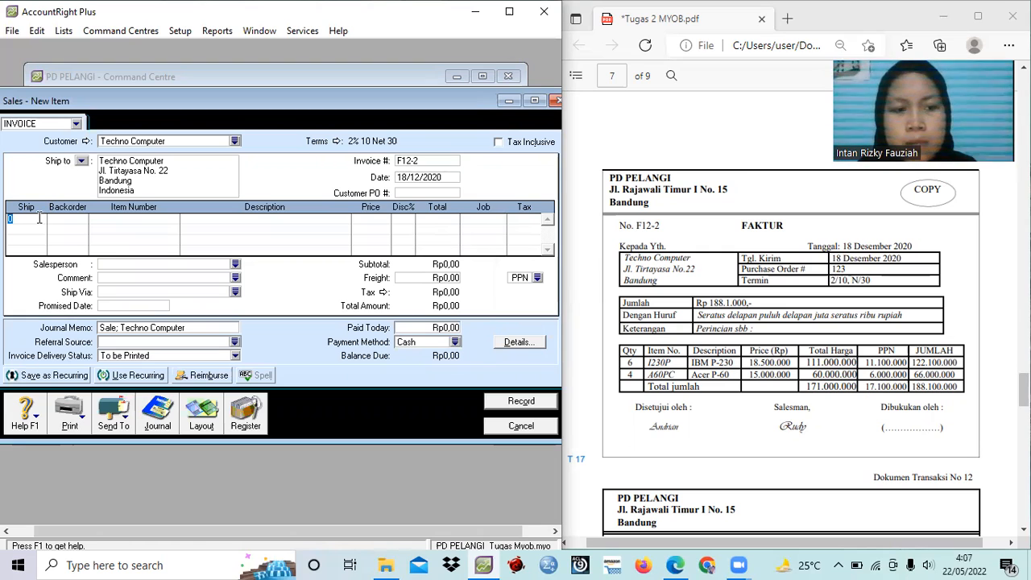
type("6")
key("Tab")
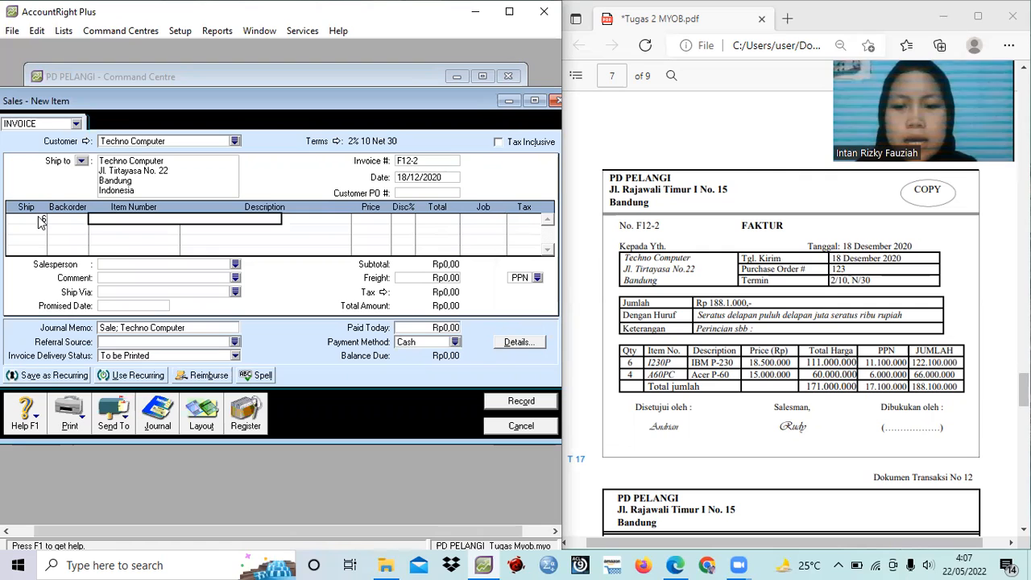
type("1230P")
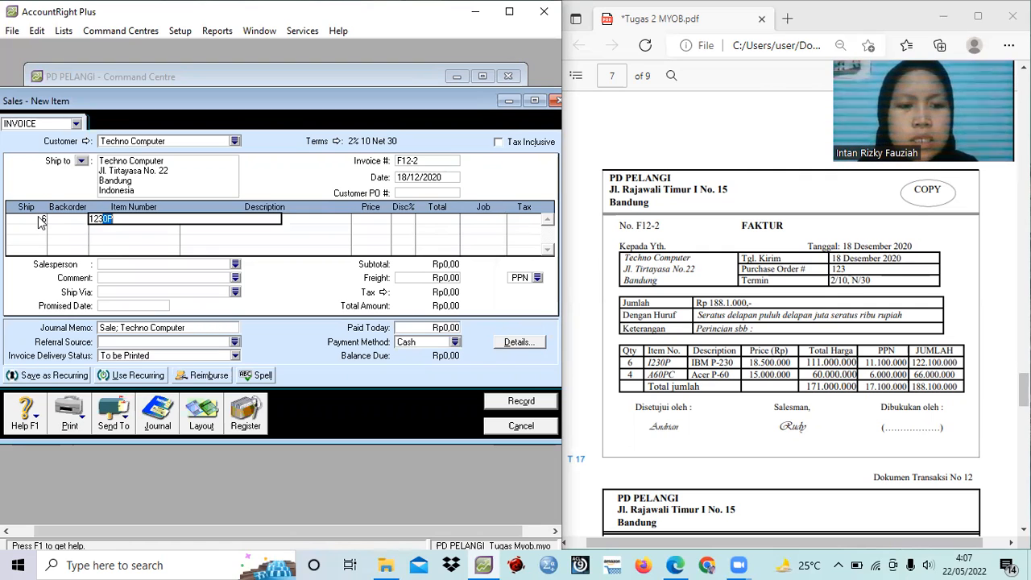
key("Tab")
key("Tab")
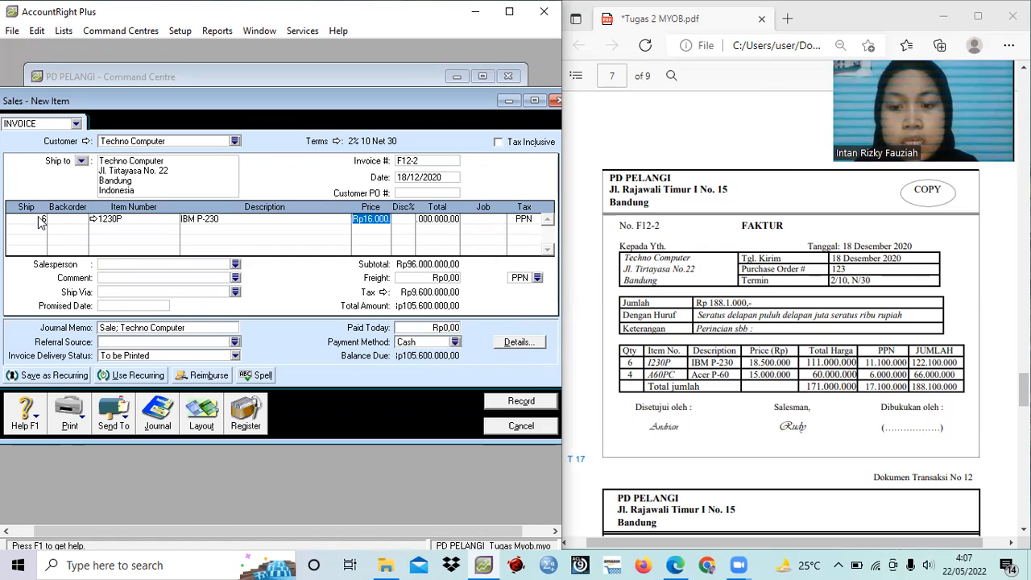
type("1")
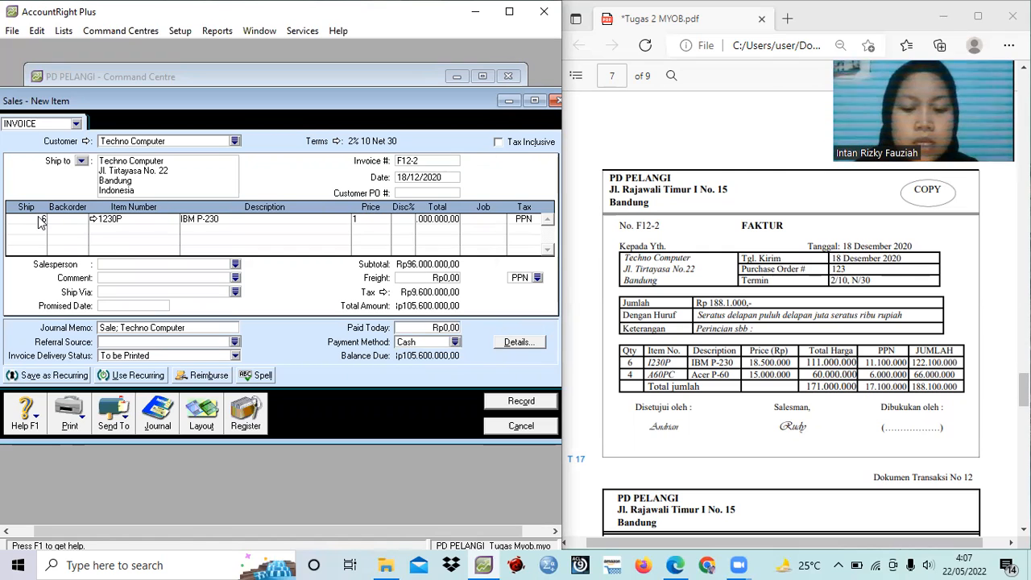
type("8500000")
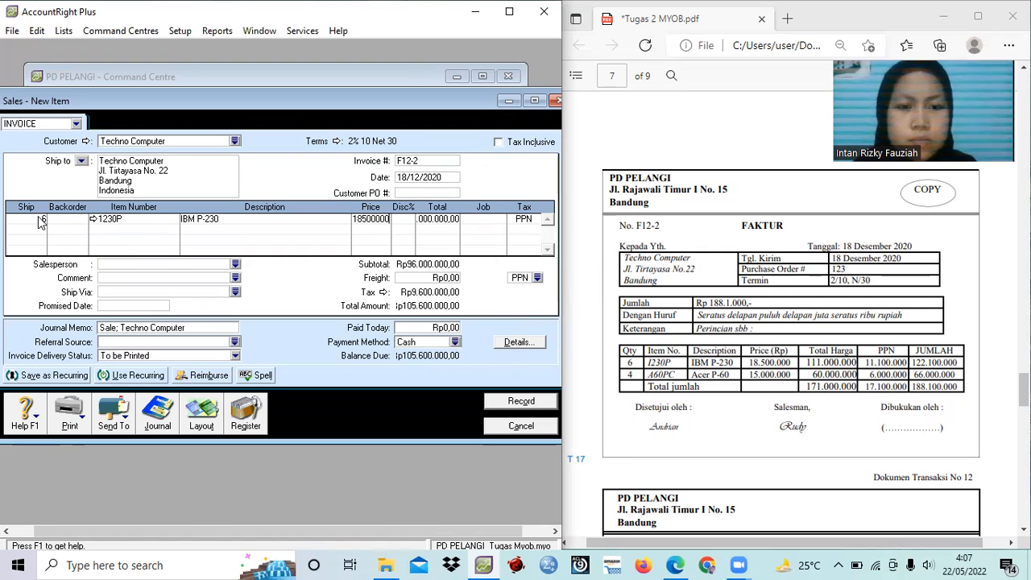
key("Tab")
key("Tab")
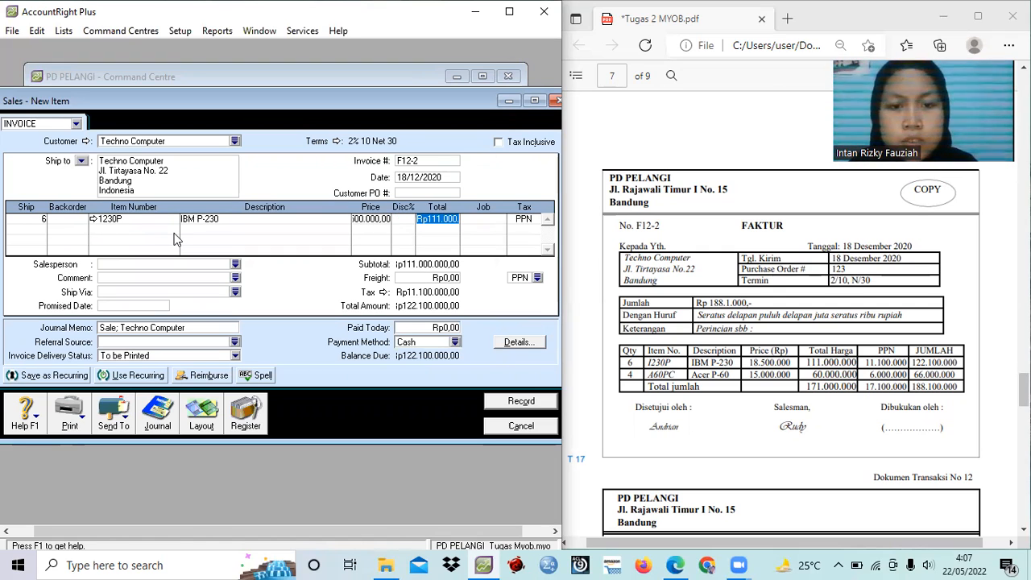
key("Tab")
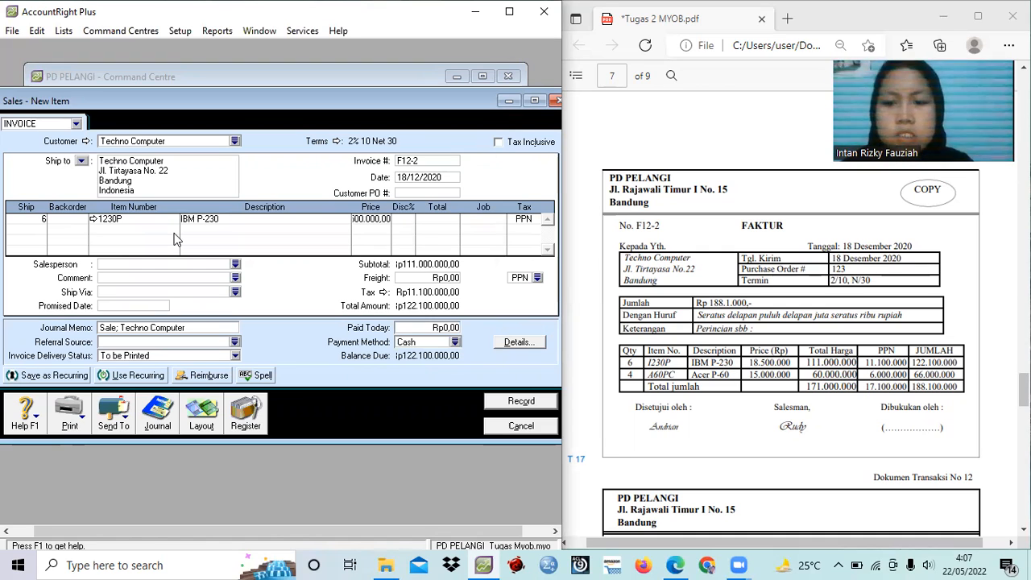
key("Tab")
key("Tab")
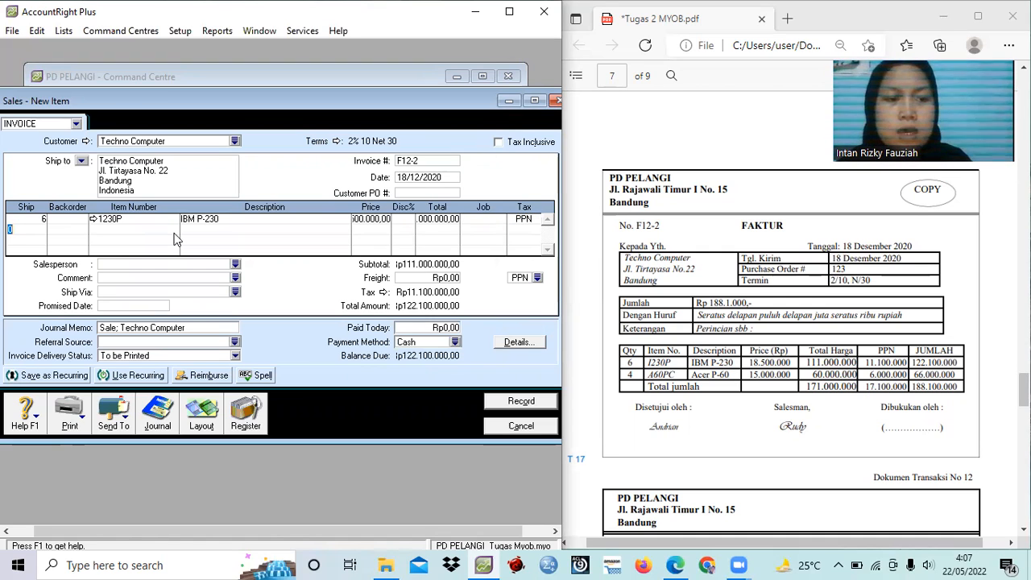
Add a second invoice line for 4 units of item A60PC at a price of Rp15.000.000,00 each.
type("4")
key("Tab")
key("Tab")
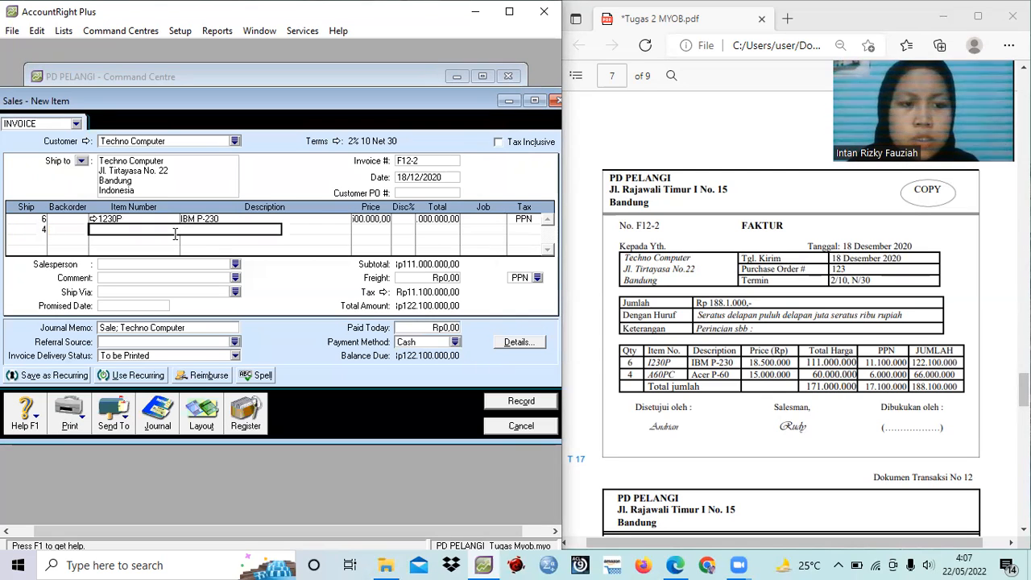
type("A60PC")
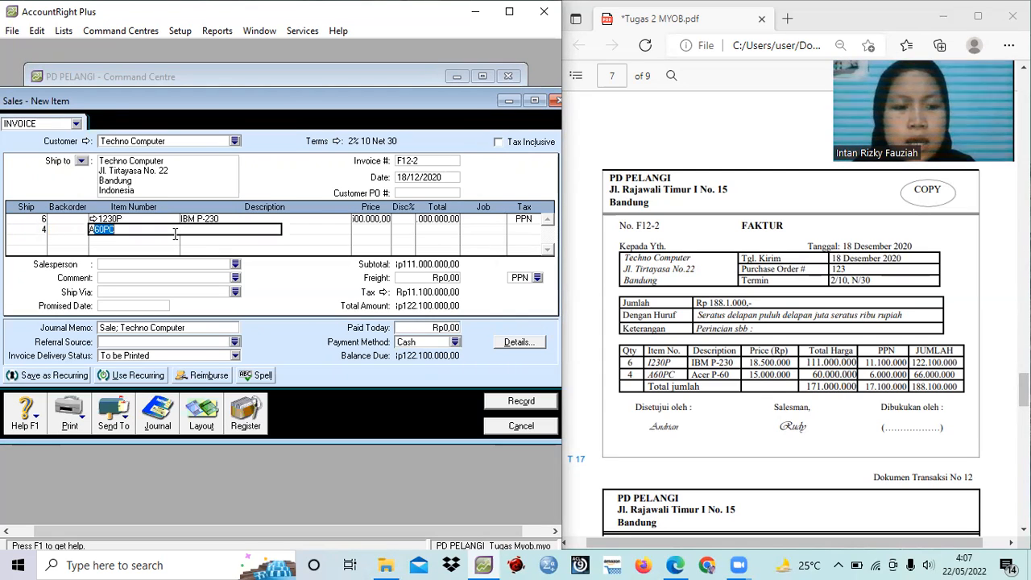
key("Tab")
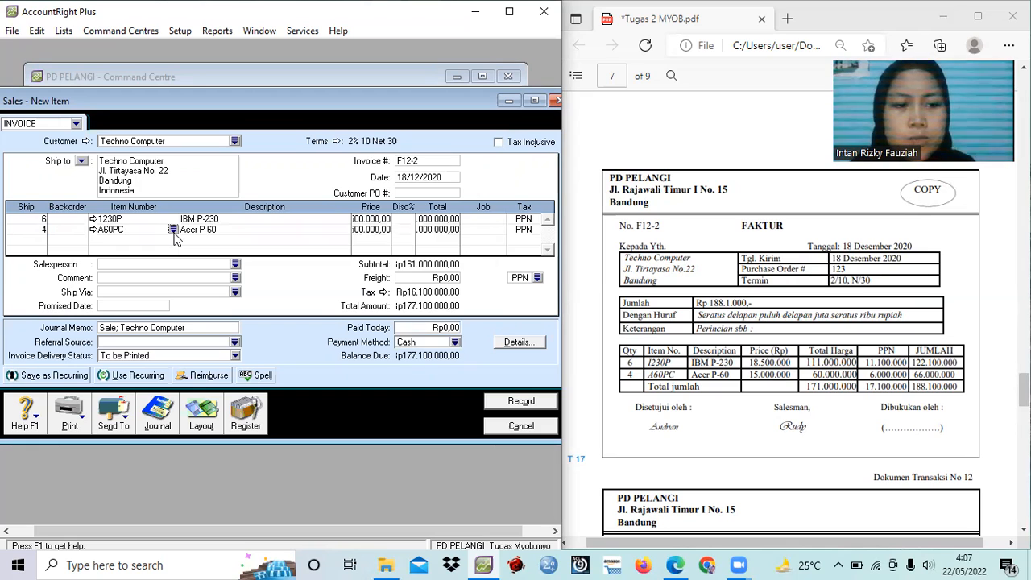
key("Tab")
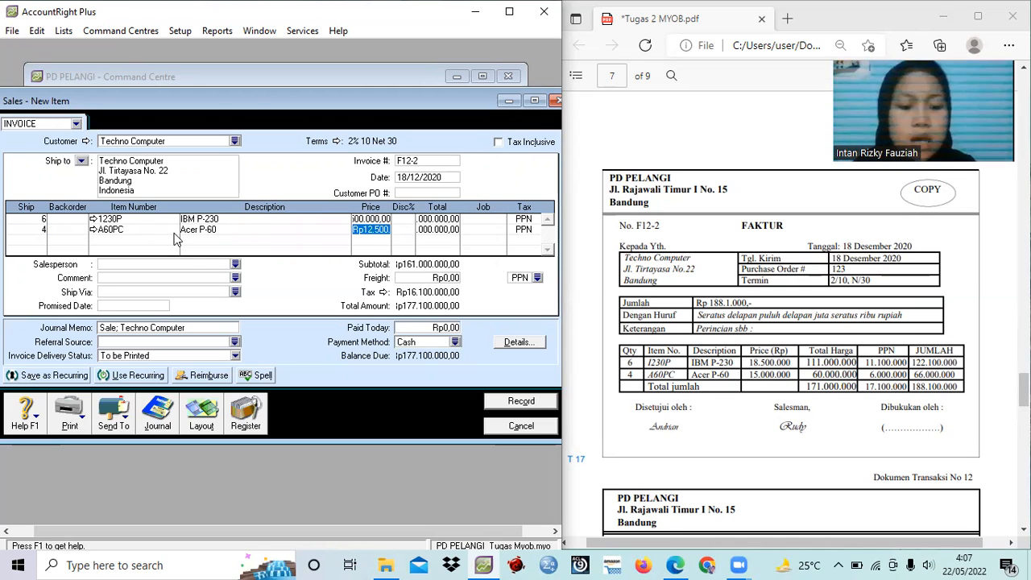
type("15000000")
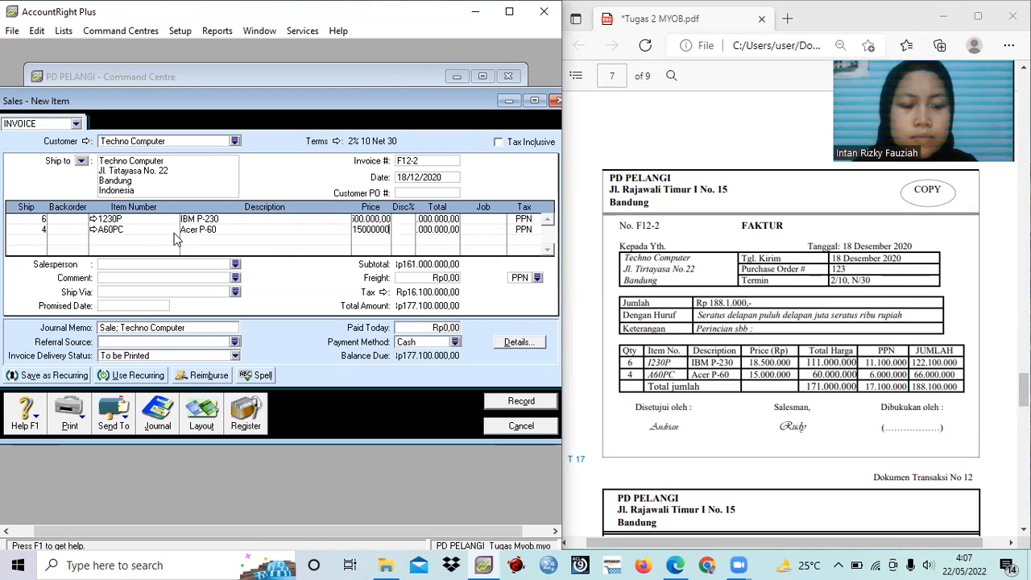
key("Tab")
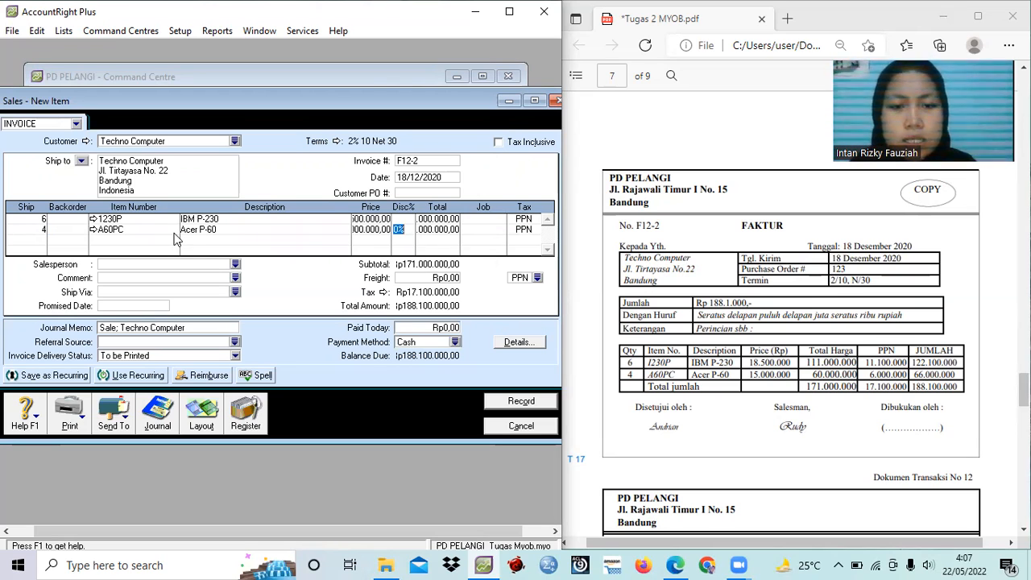
Record the Techno Computer sales invoice and close the sales entry form.
key("Tab")
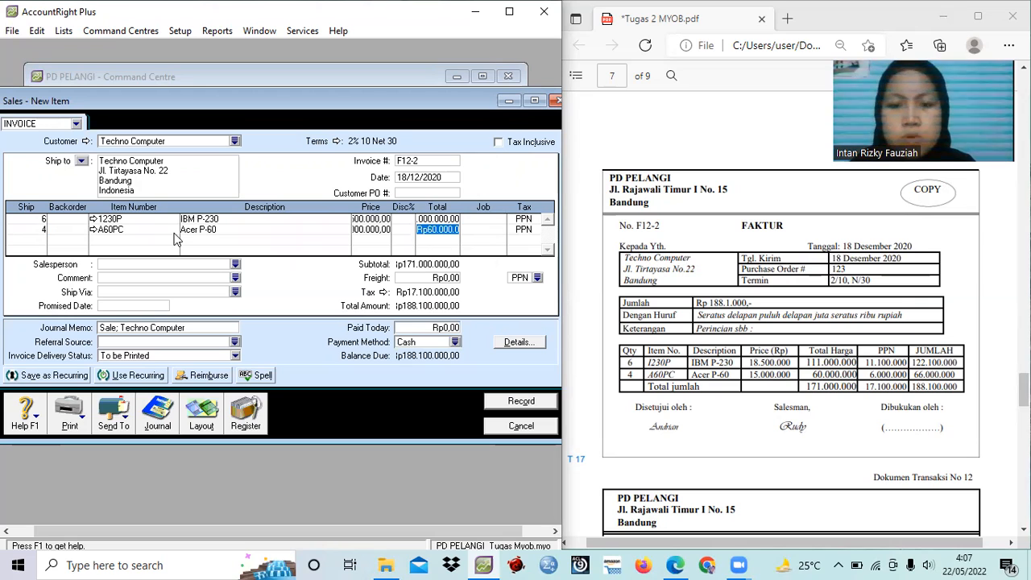
key("Tab")
key("Tab")
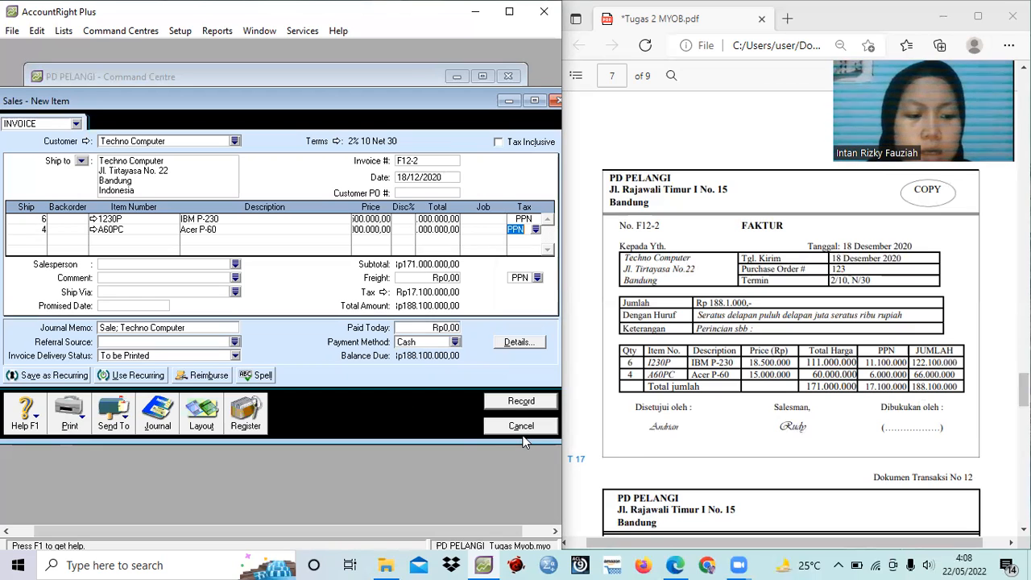
left_click(511, 405)
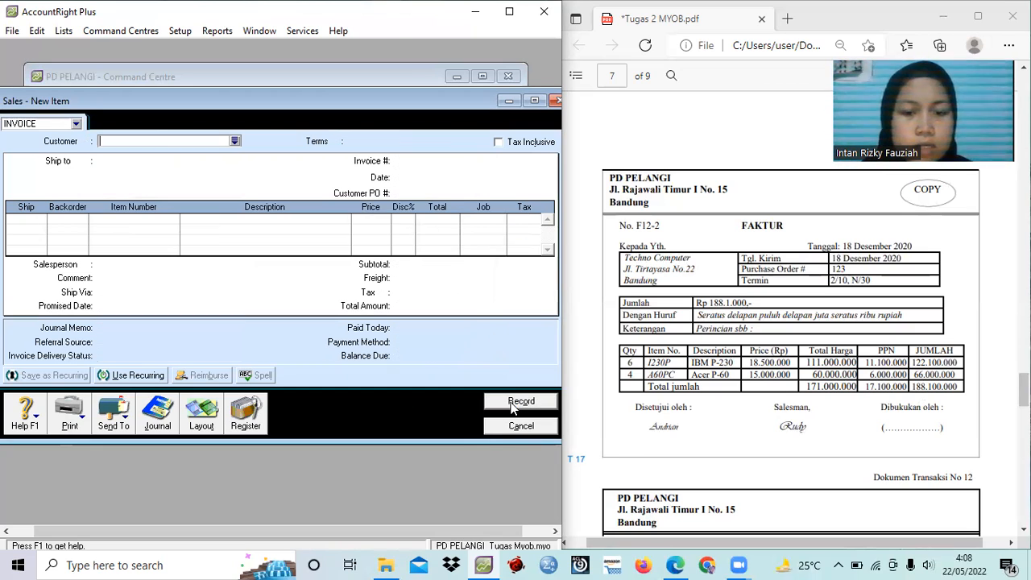
left_click(497, 426)
Start a bill payment to supplier PT Lodan for cash disbursement voucher BKK12-3 in the assignment PDF.
left_click(596, 456)
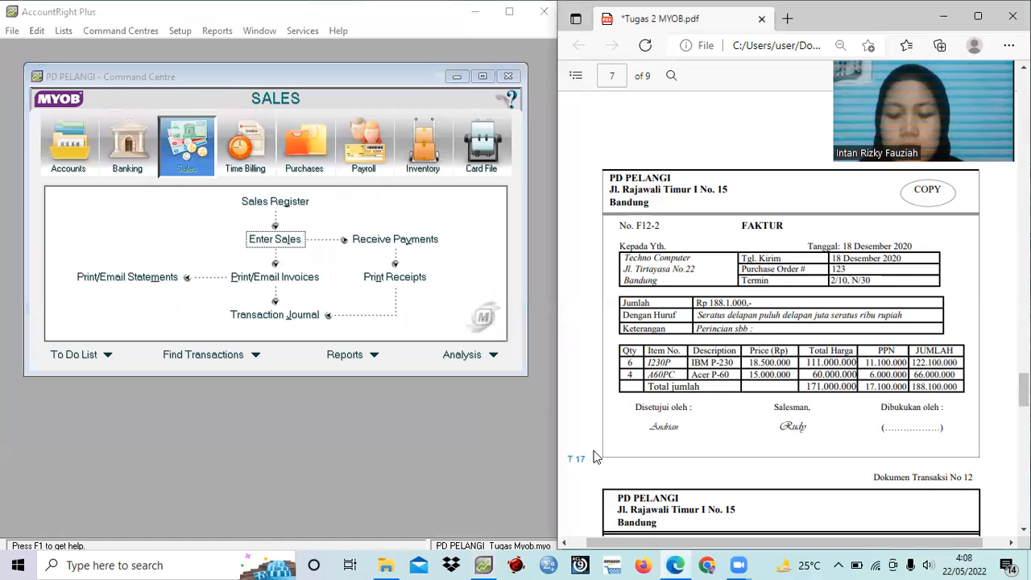
scroll(596, 457, "down", 3)
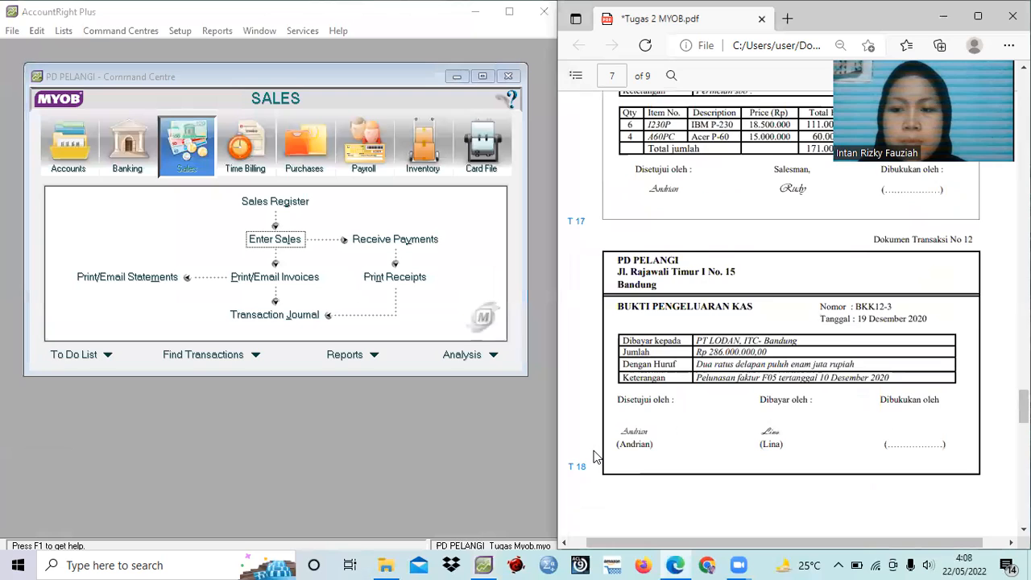
scroll(596, 457, "down", 1)
scroll(596, 456, "down", 1)
scroll(596, 456, "up", 1)
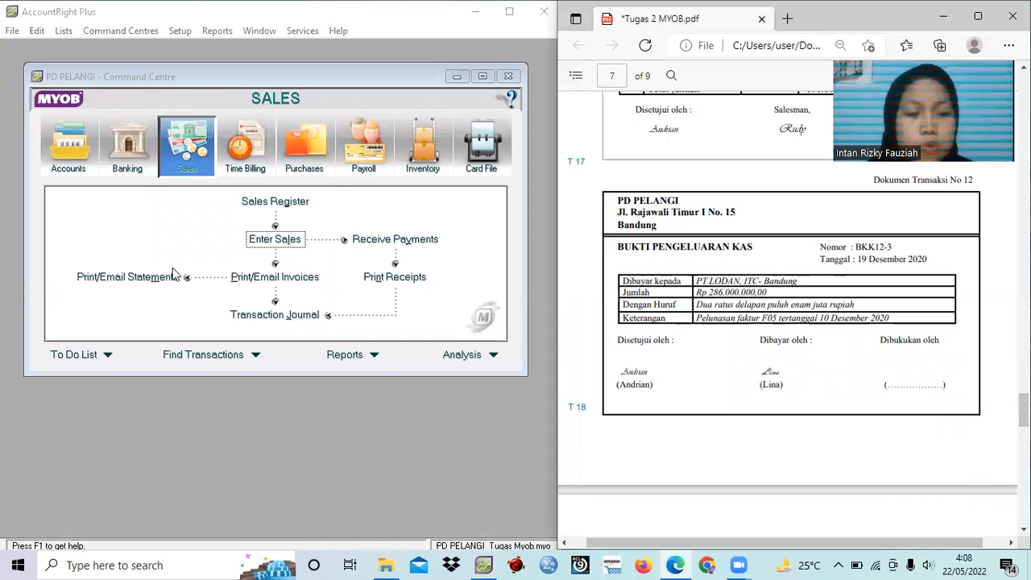
left_click(306, 168)
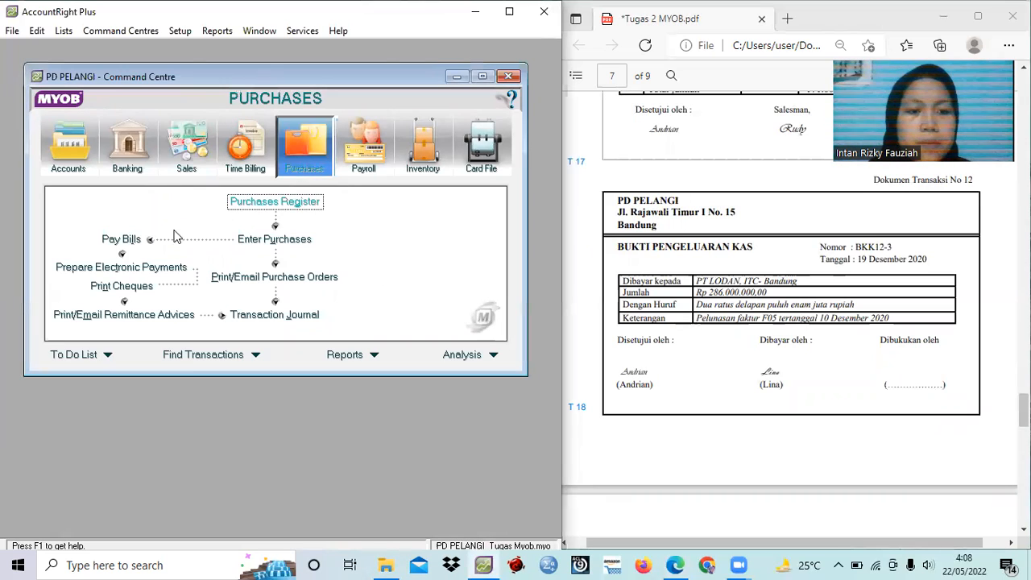
left_click(121, 239)
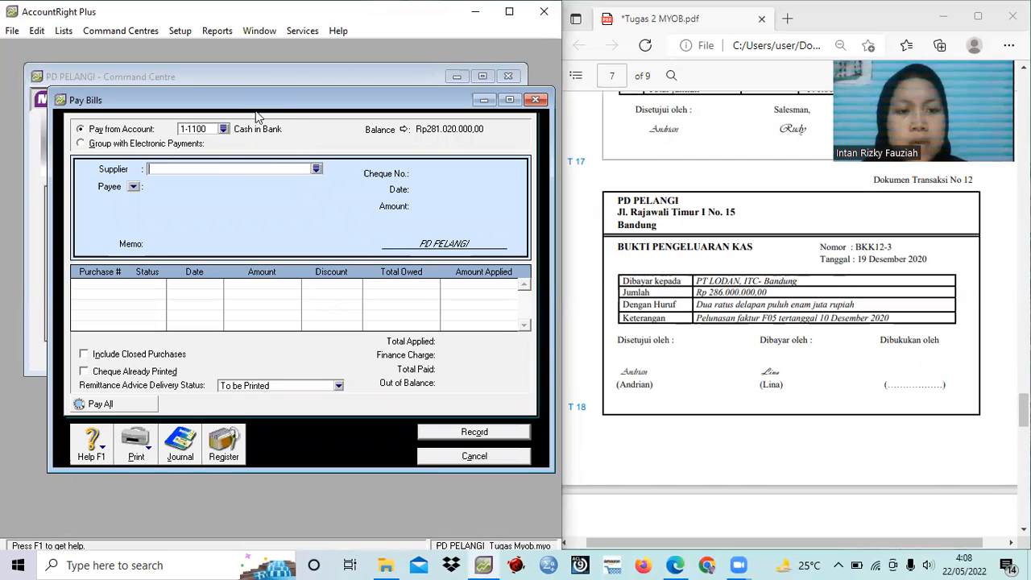
left_click(318, 170)
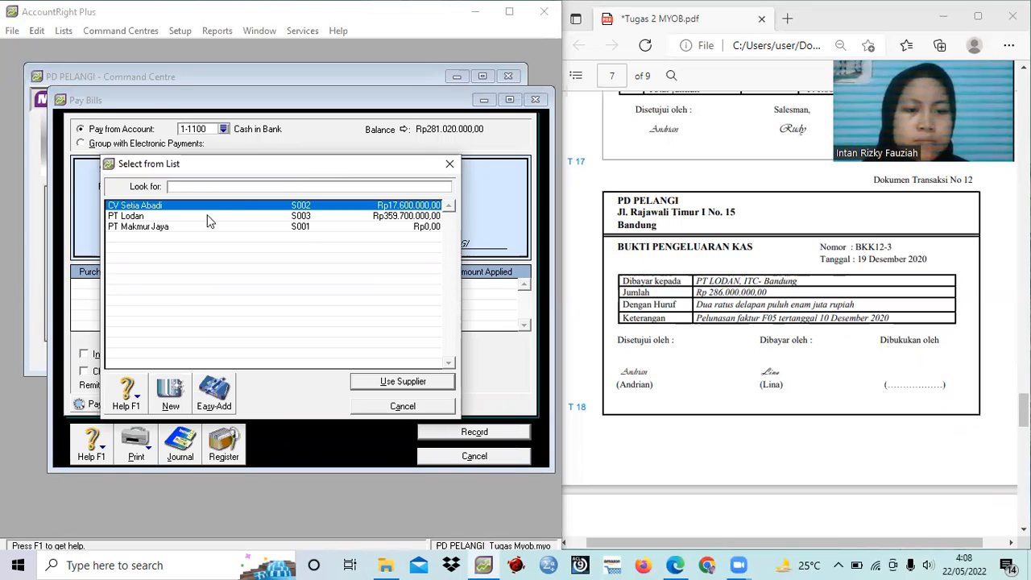
left_click(207, 216)
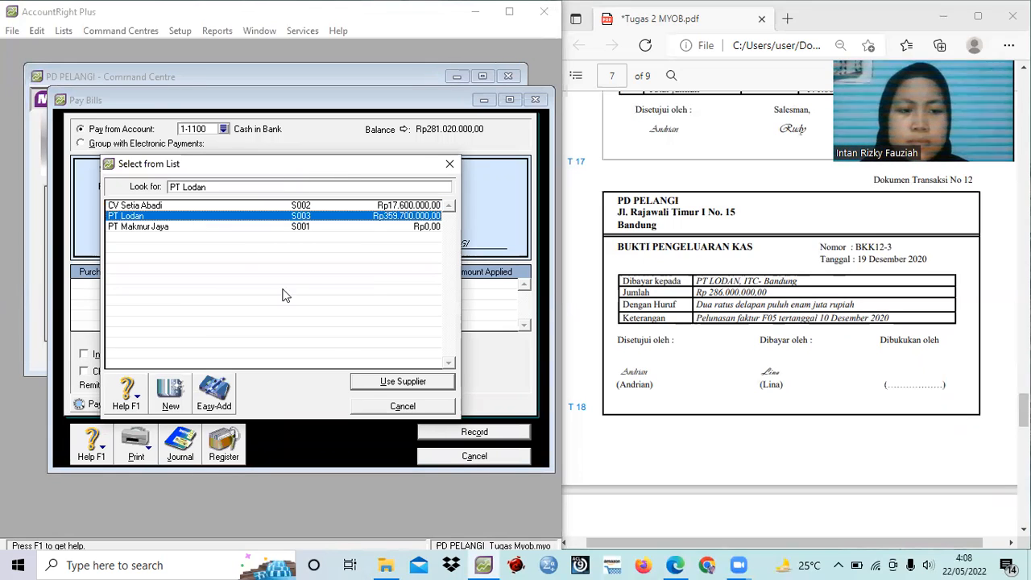
left_click(381, 385)
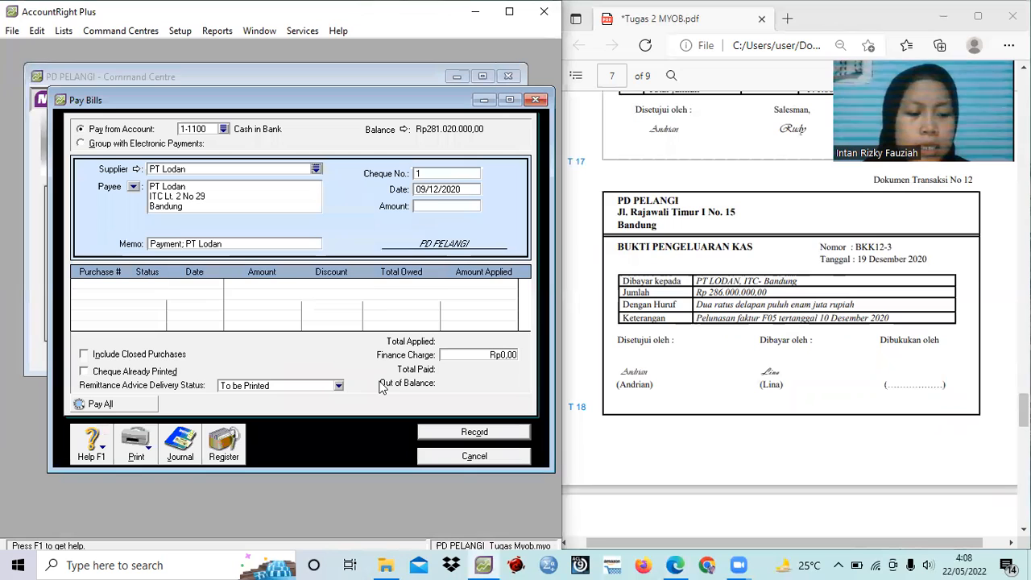
Set the payment's cheque number to BKK12-3 and its date to 19/12/2020.
left_click(427, 171)
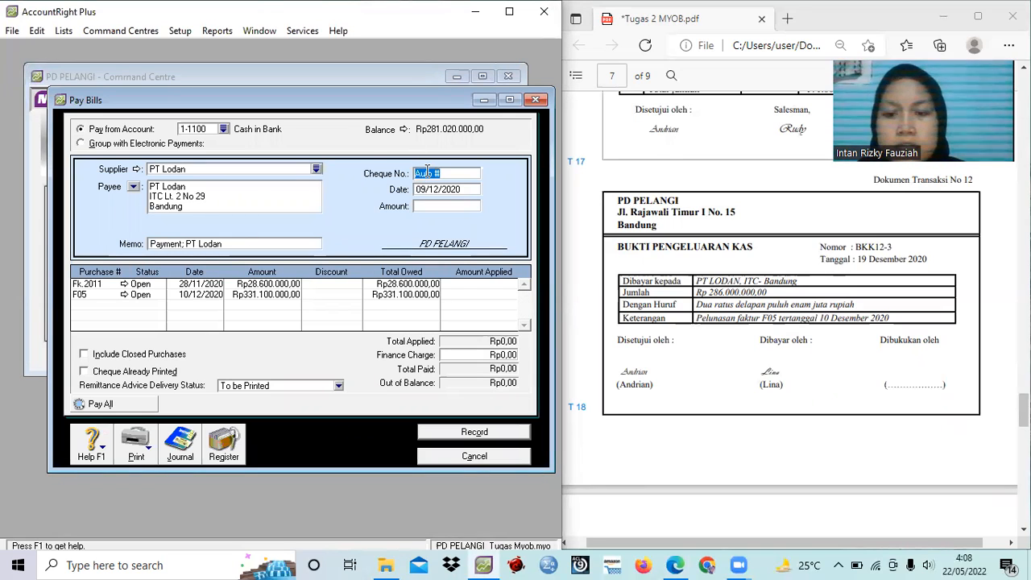
type("BKK12")
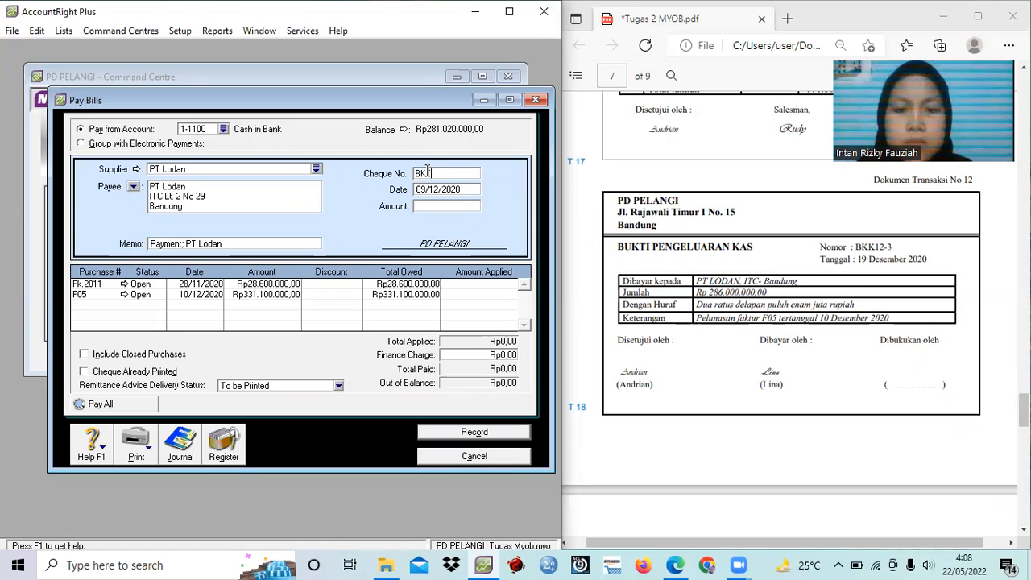
type("-3")
key("Tab")
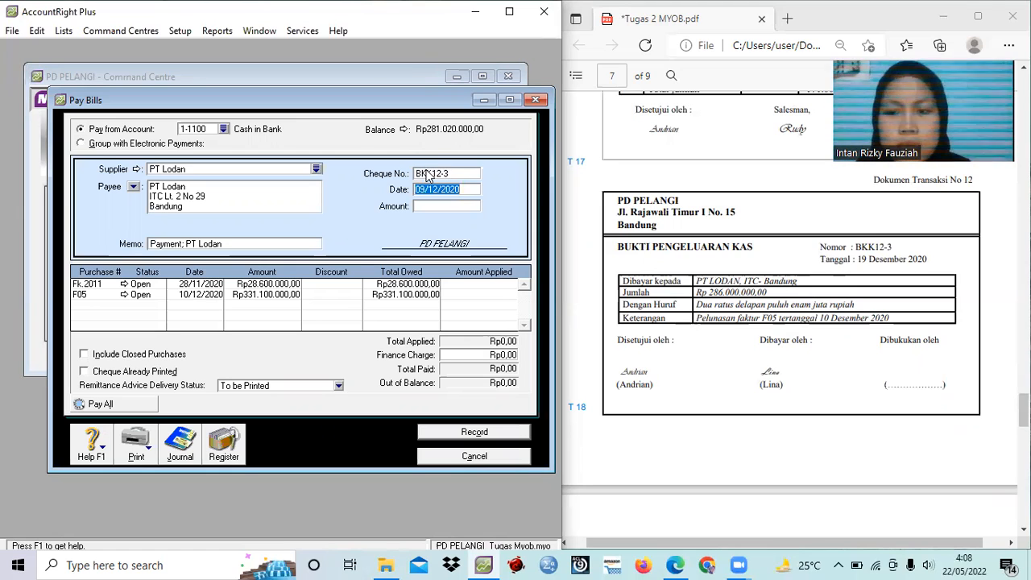
left_click(419, 189)
key("BackSpace")
type("1")
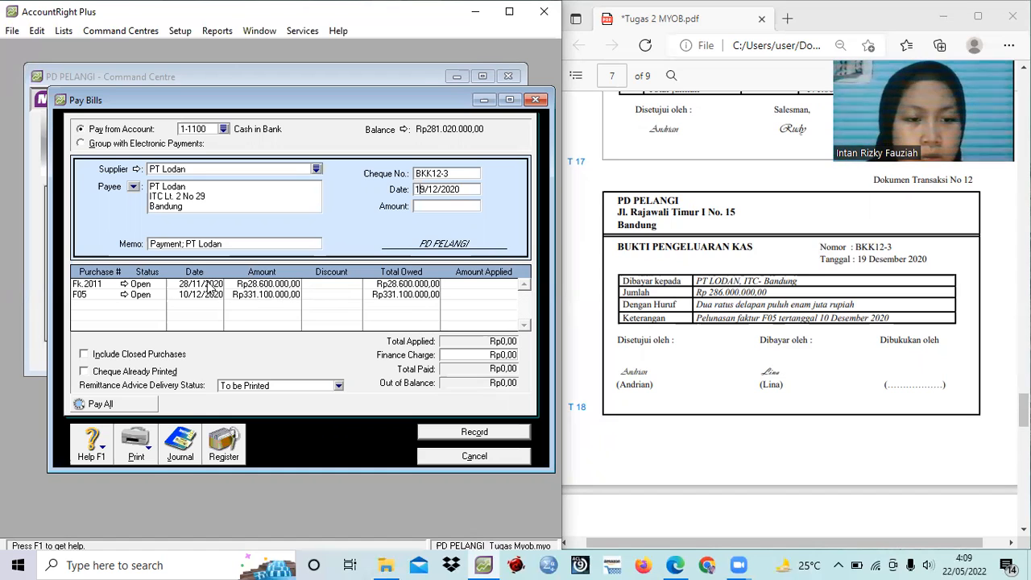
Set the total including tax of PT Lodan's historical purchase Fk.2011 to Rp286.000.000,00.
left_click(123, 285)
double_click(394, 209)
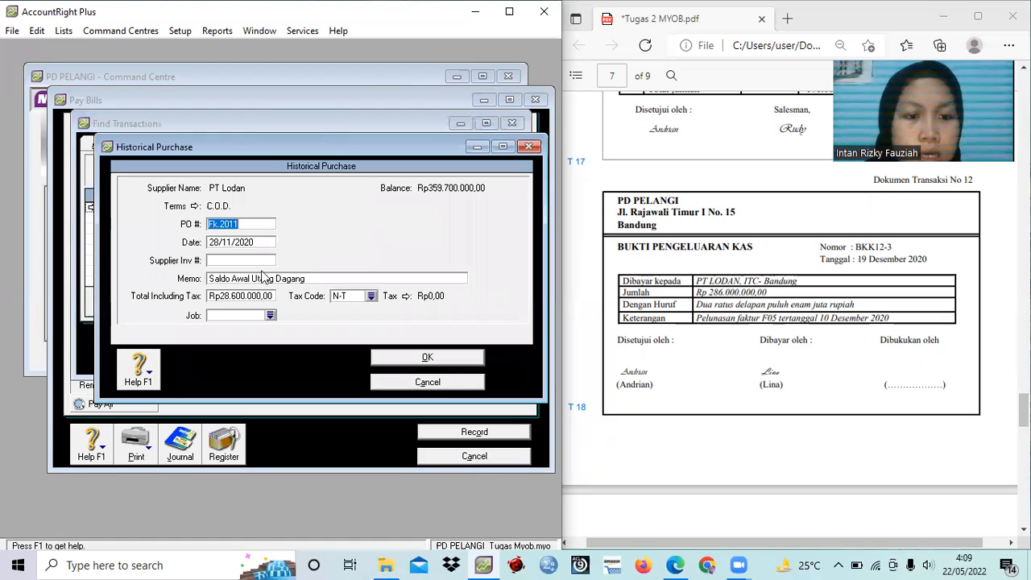
left_click(239, 296)
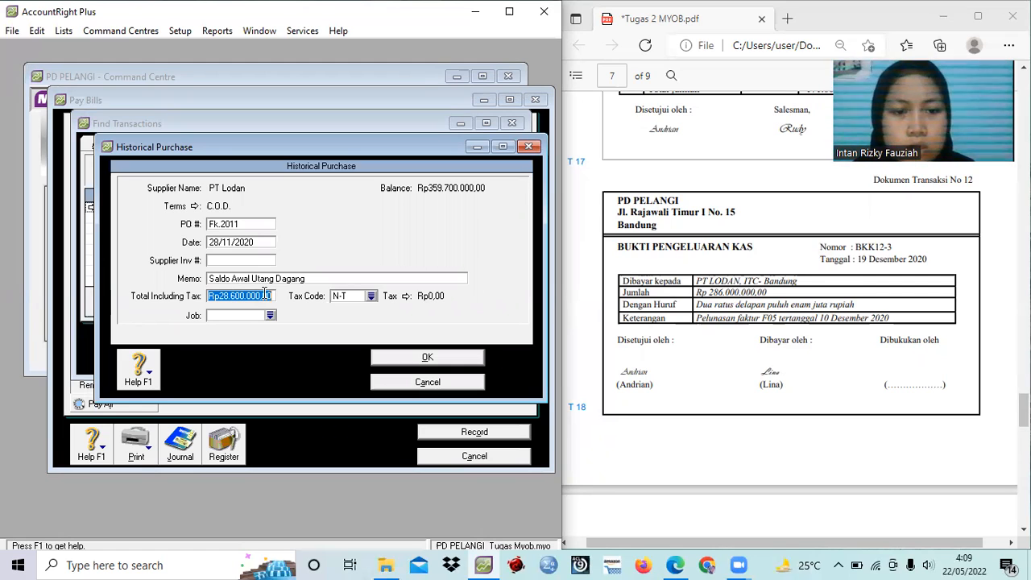
type("2")
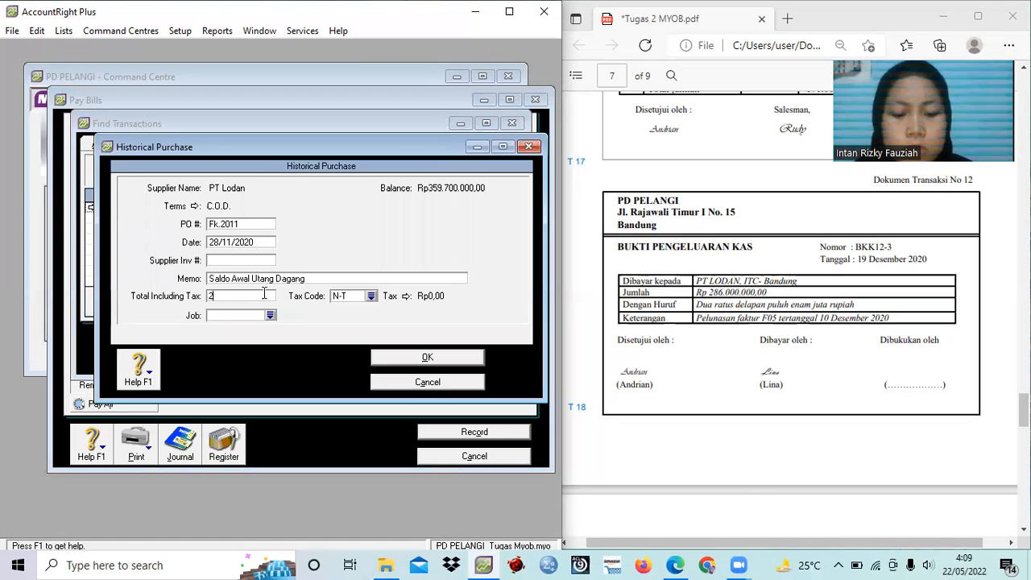
type("86.000.")
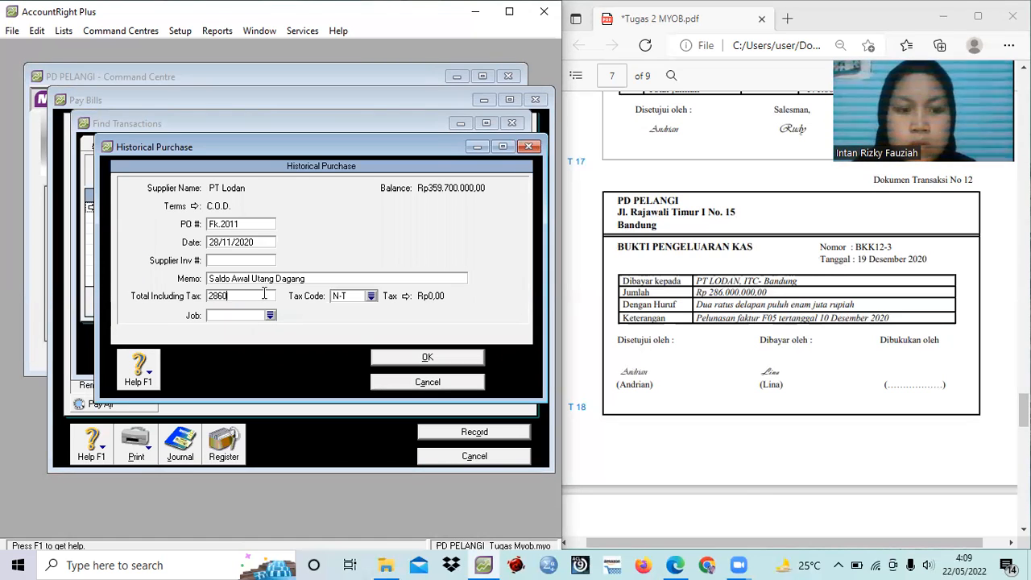
type("000")
key("Tab")
left_click(428, 359)
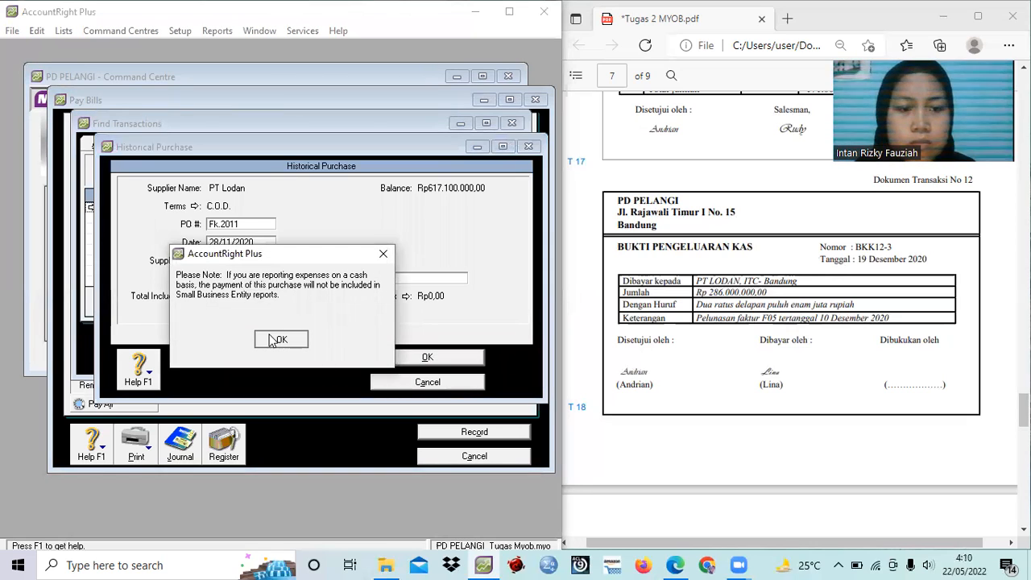
left_click(277, 339)
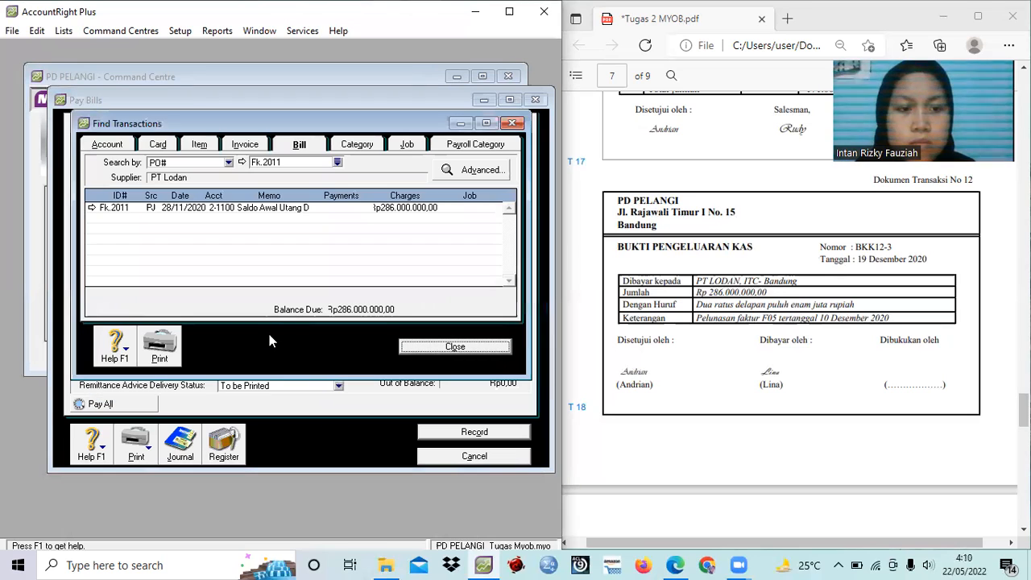
left_click(455, 347)
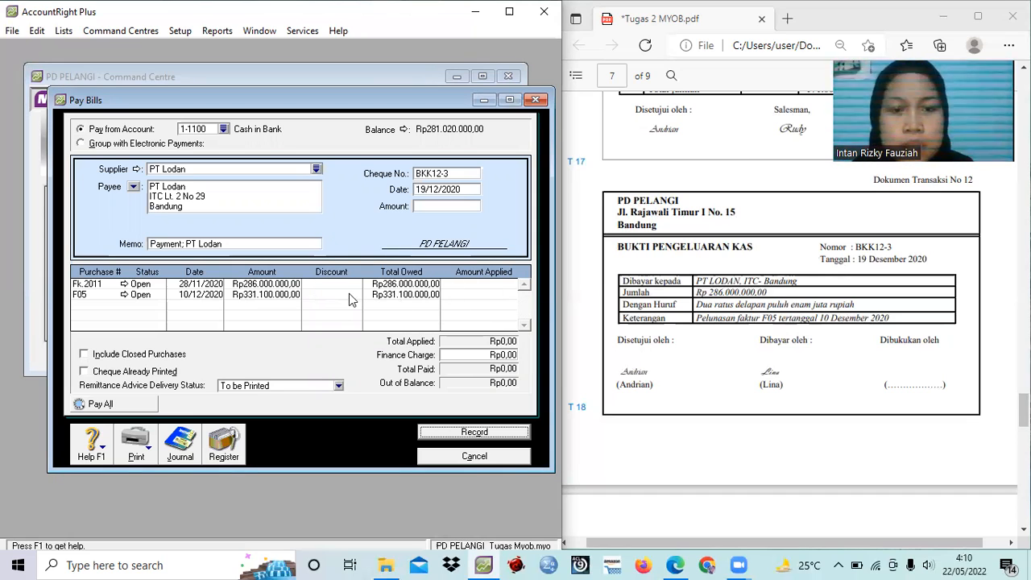
left_click(466, 284)
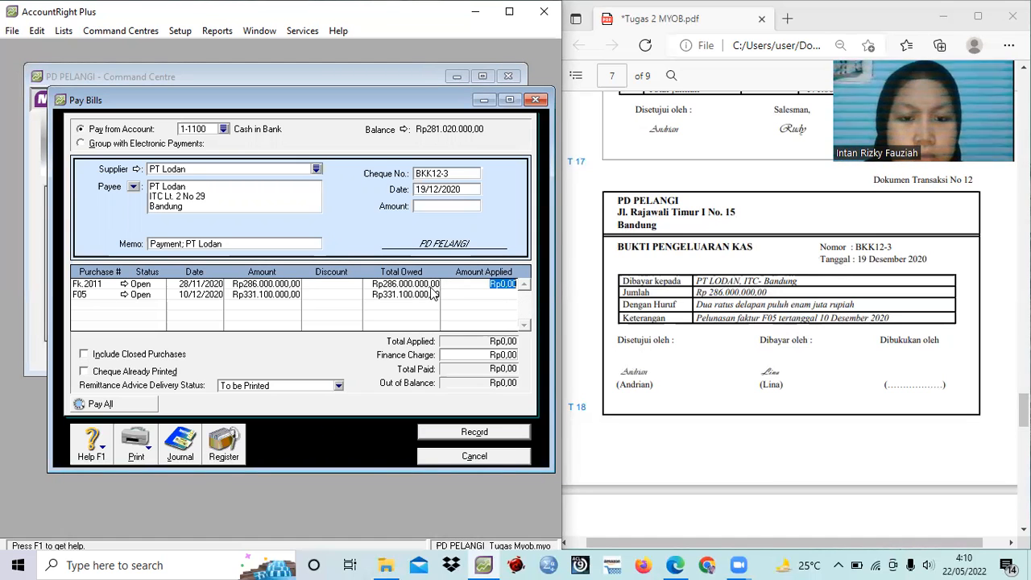
left_click(480, 283)
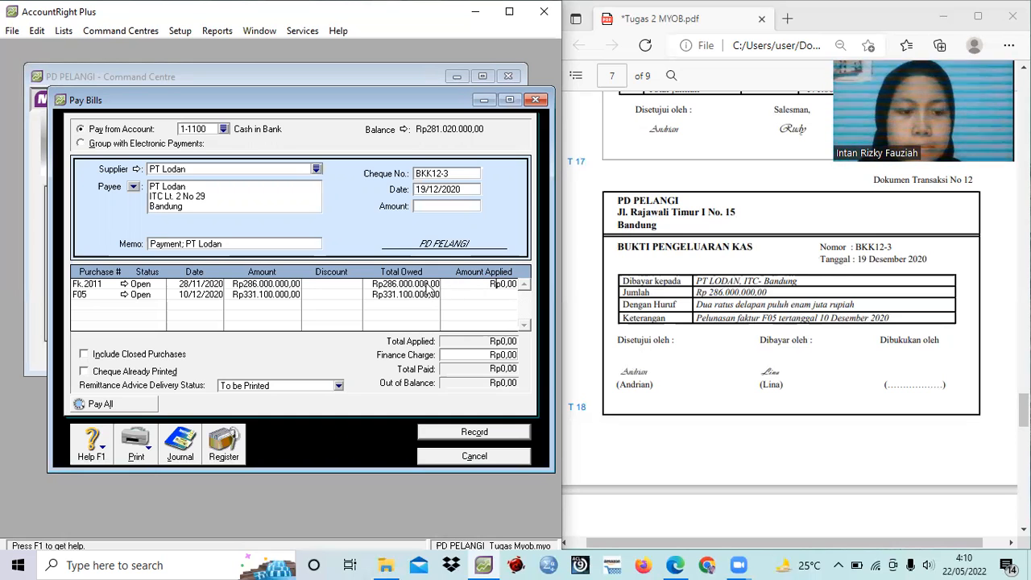
key("Tab")
key("Tab")
key("Tab")
key("Tab")
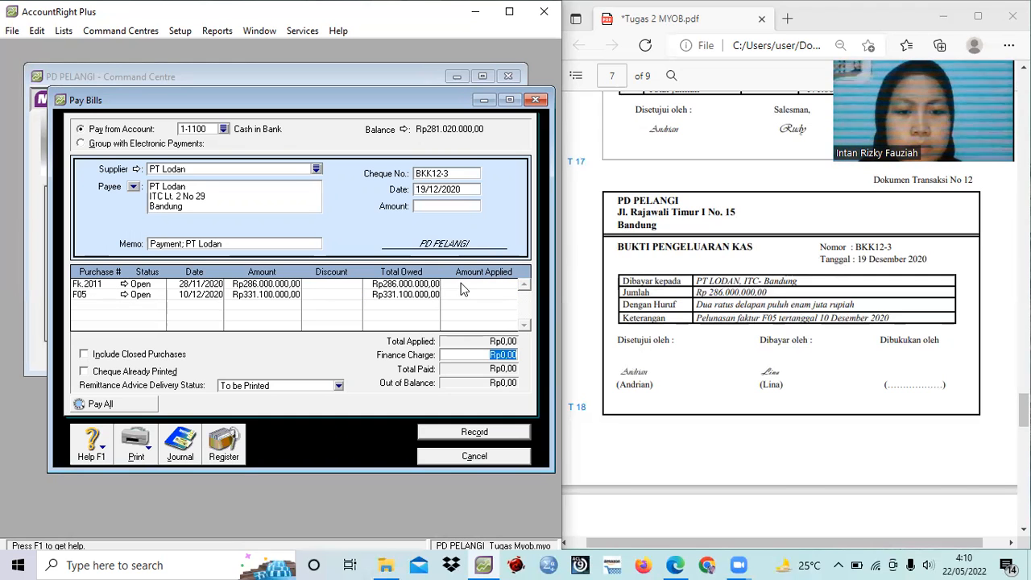
left_click(462, 283)
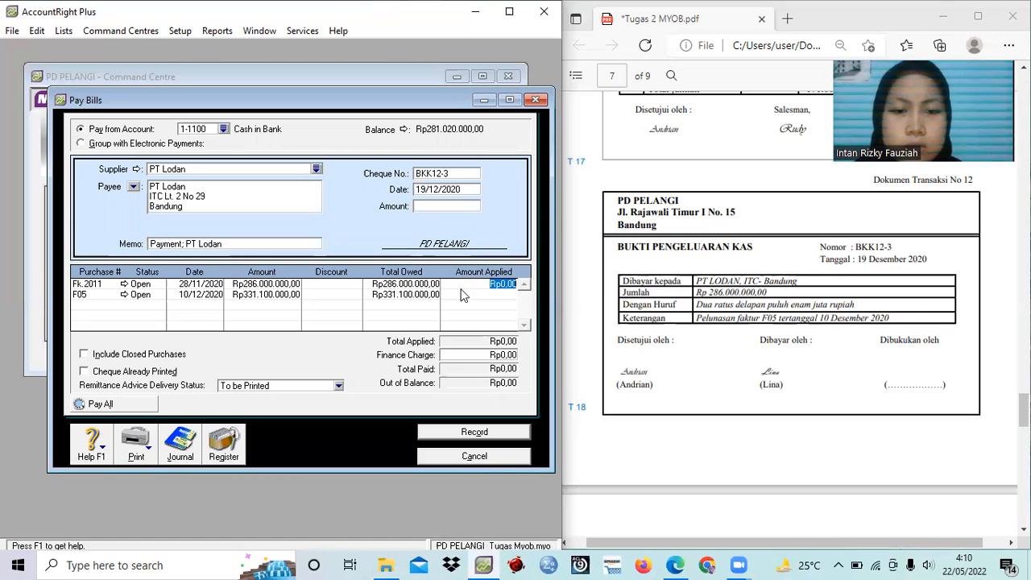
key("Down")
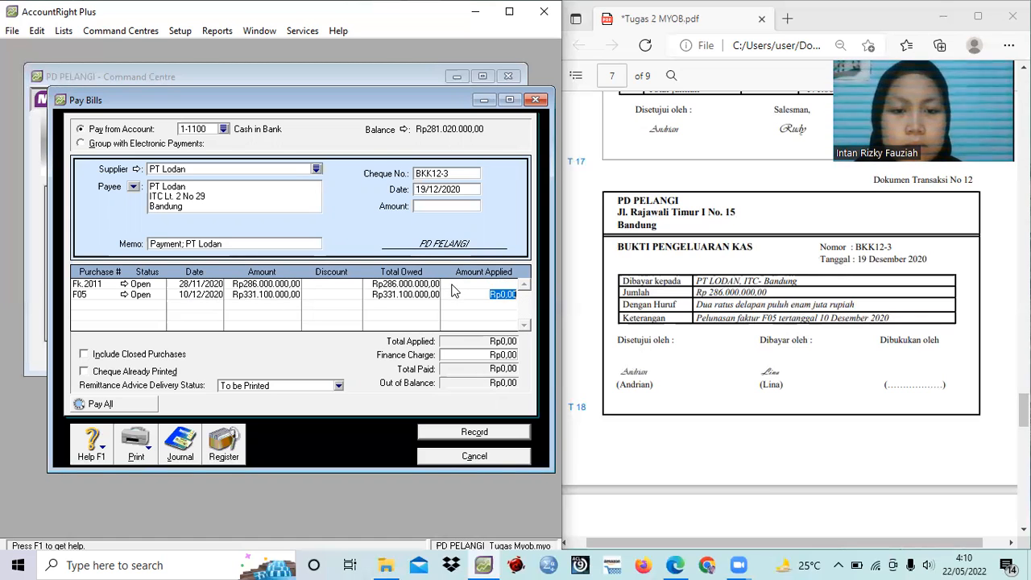
key("Up")
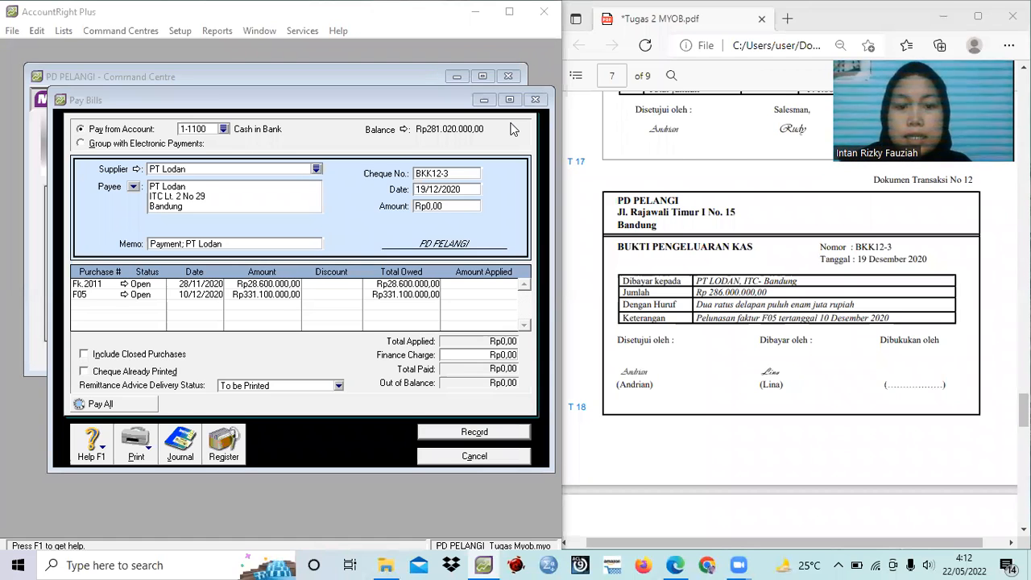
Set the PT Lodan payment amount to Rp286.000.000,00.
left_click(420, 204)
left_click(419, 204)
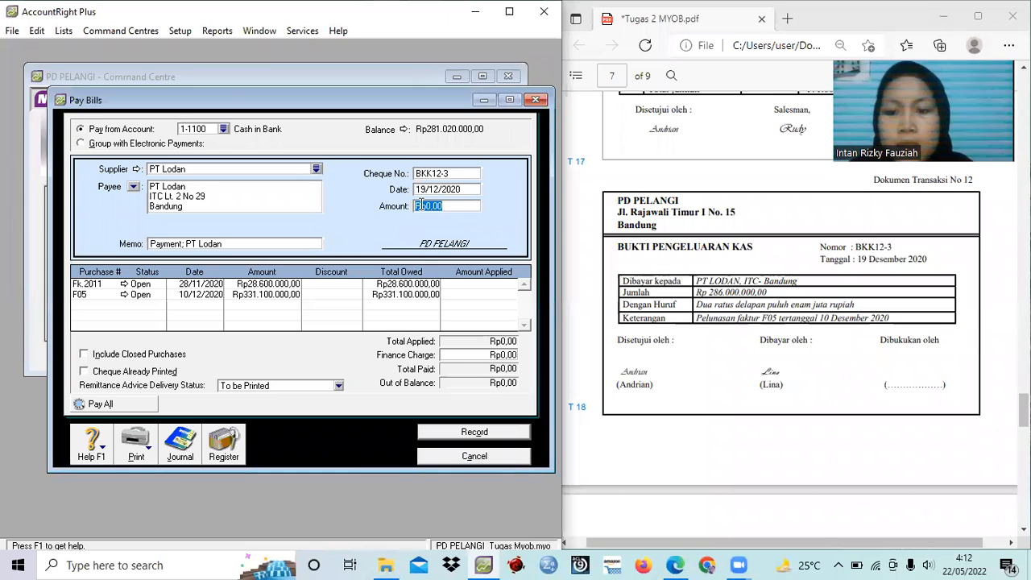
type("2")
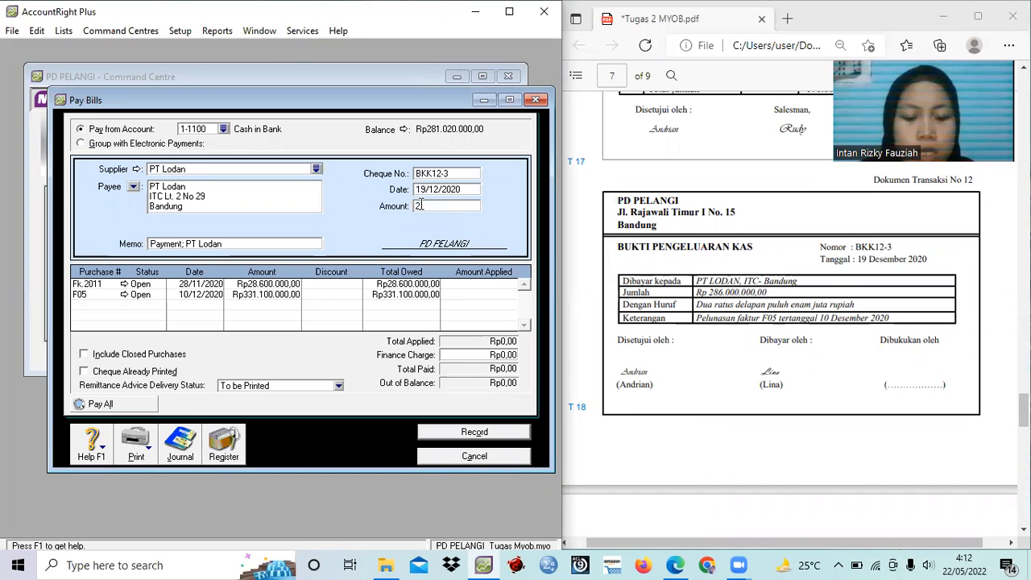
type("86000000")
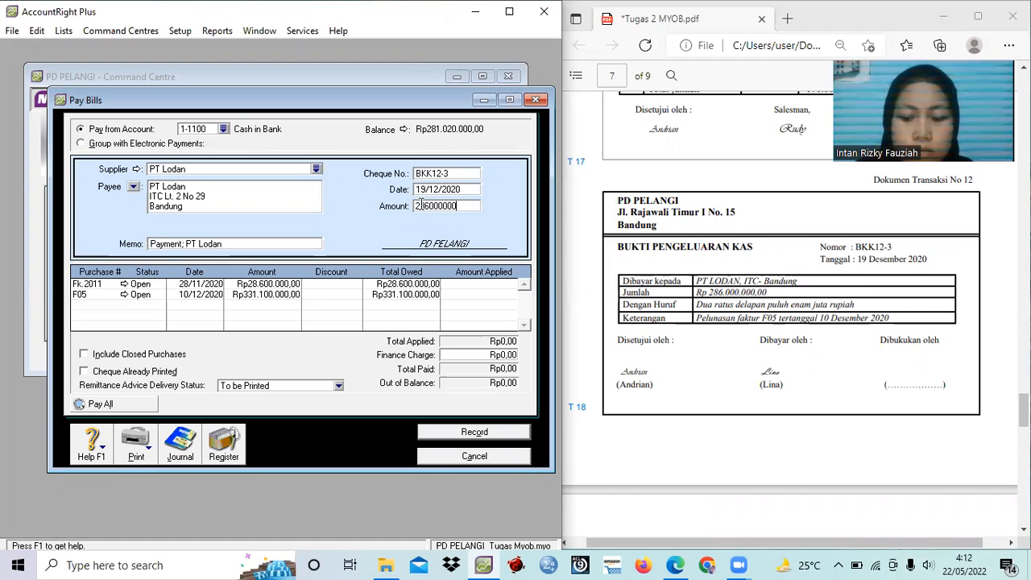
key("Tab")
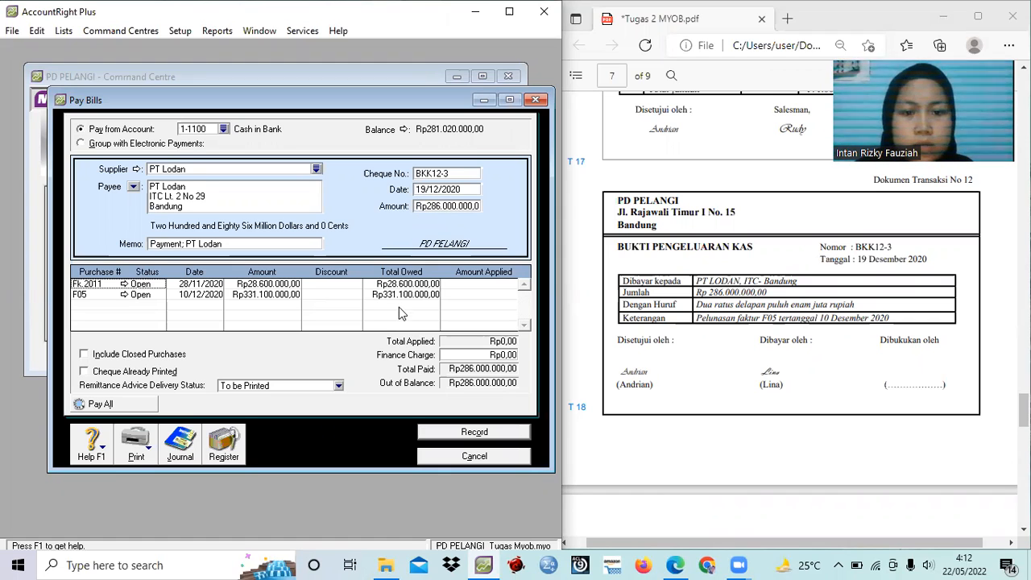
Apply Rp28.600.000,00 to purchase Fk.2011 and Rp257.400.000,00 to purchase F05, and record the payment.
left_click(469, 285)
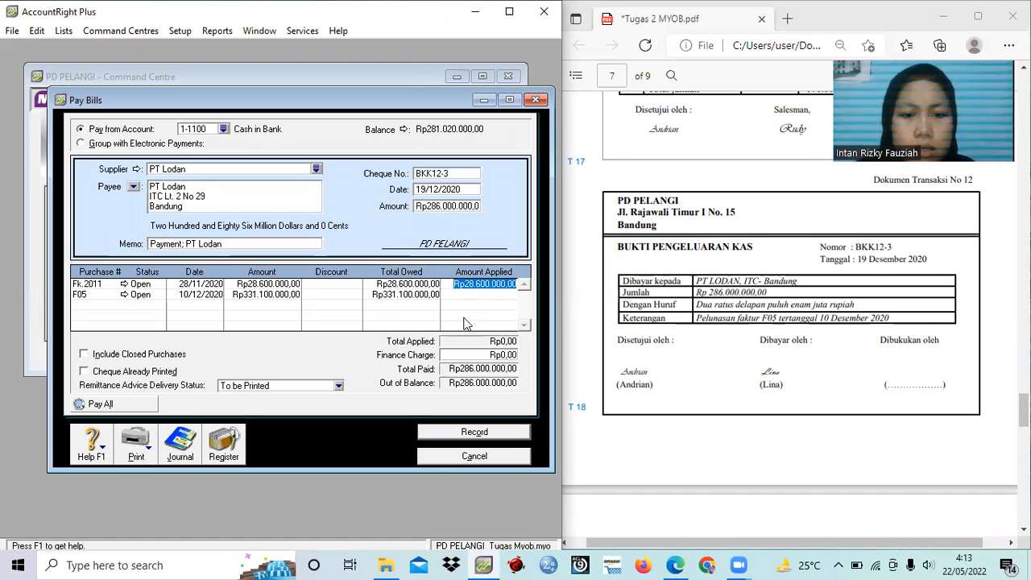
key("Tab")
key("Tab")
key("Tab")
key("Tab")
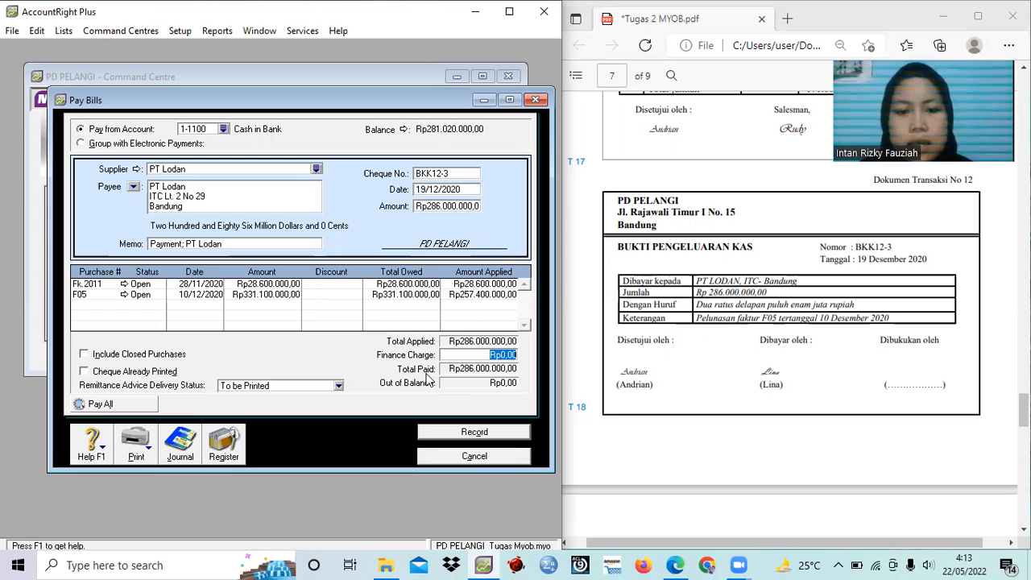
left_click(472, 432)
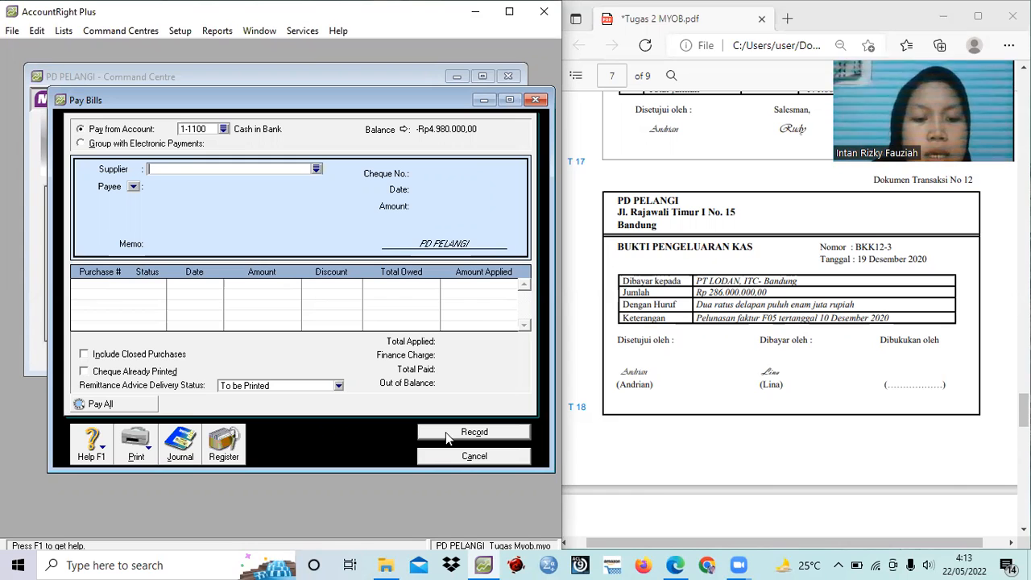
Close the bill payment, locate petty cash voucher V12-3 in the PDF, and start a Spend Money payment from Petty Cash.
left_click(495, 457)
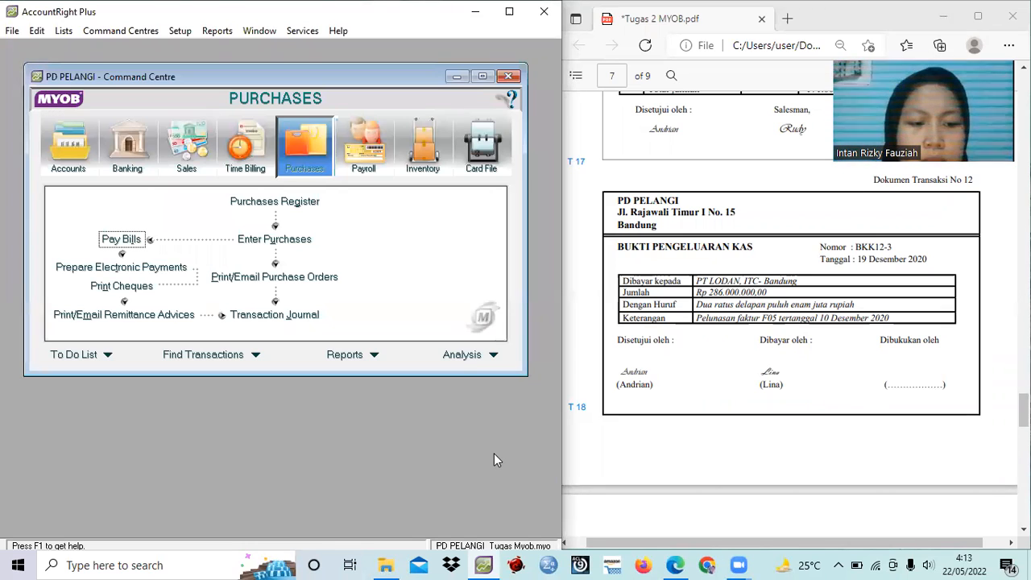
left_click(677, 501)
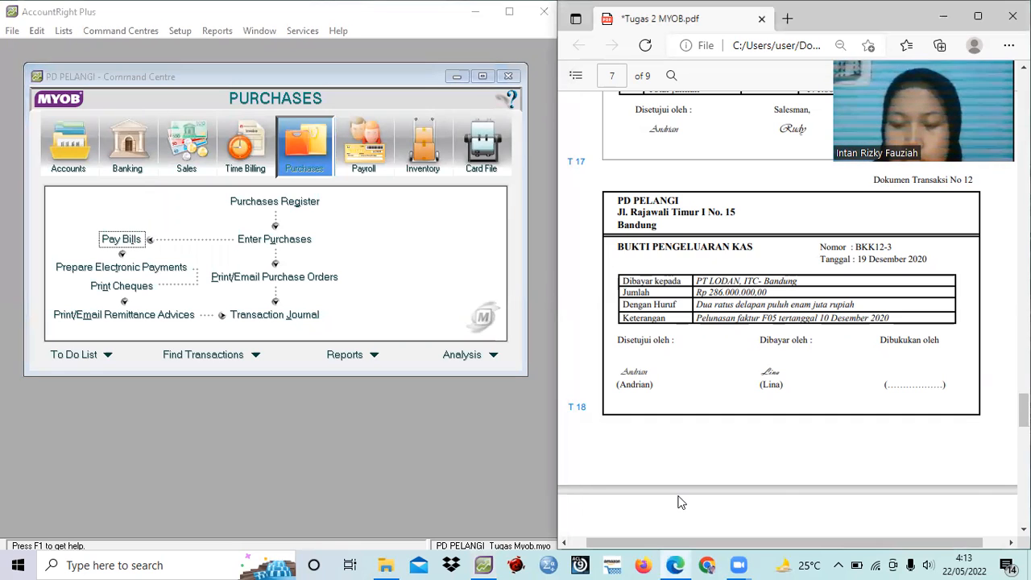
scroll(677, 502, "down", 5)
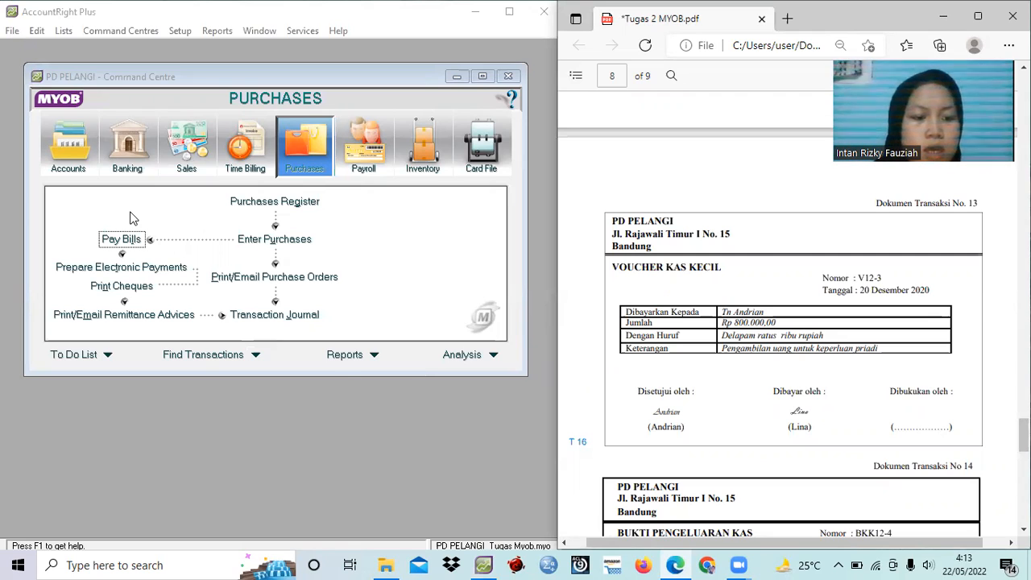
left_click(132, 161)
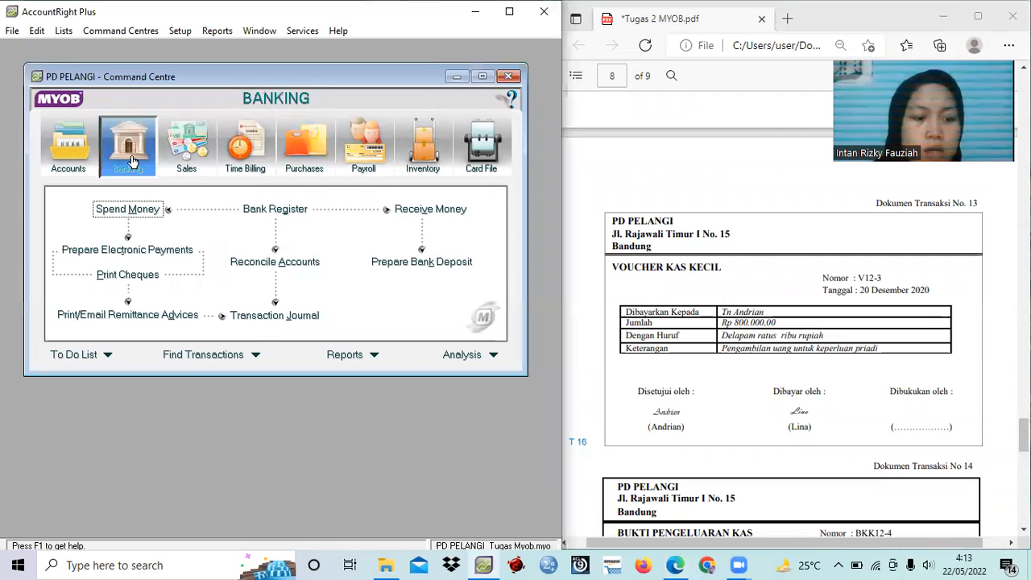
left_click(133, 209)
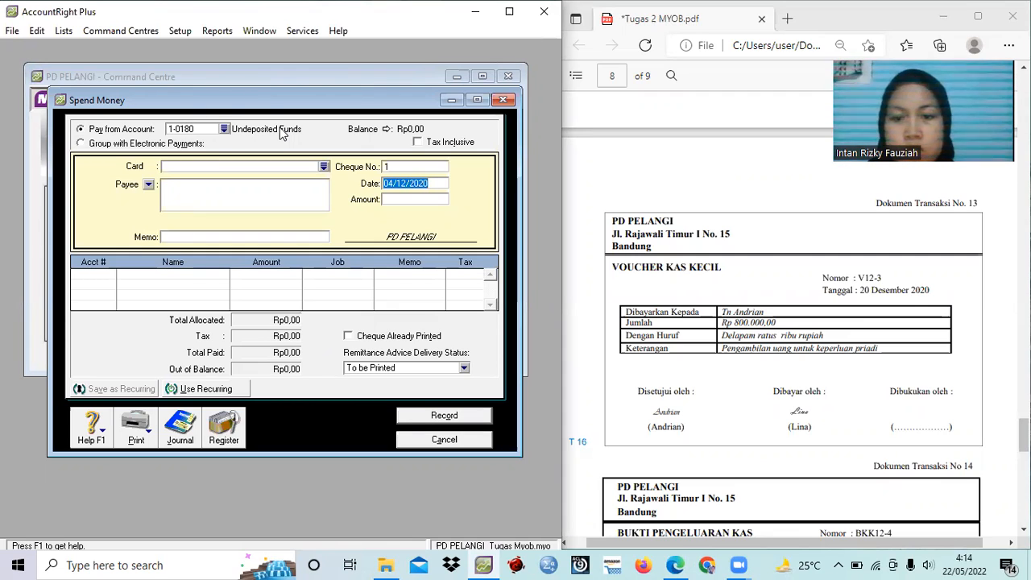
left_click(224, 129)
left_click(231, 236)
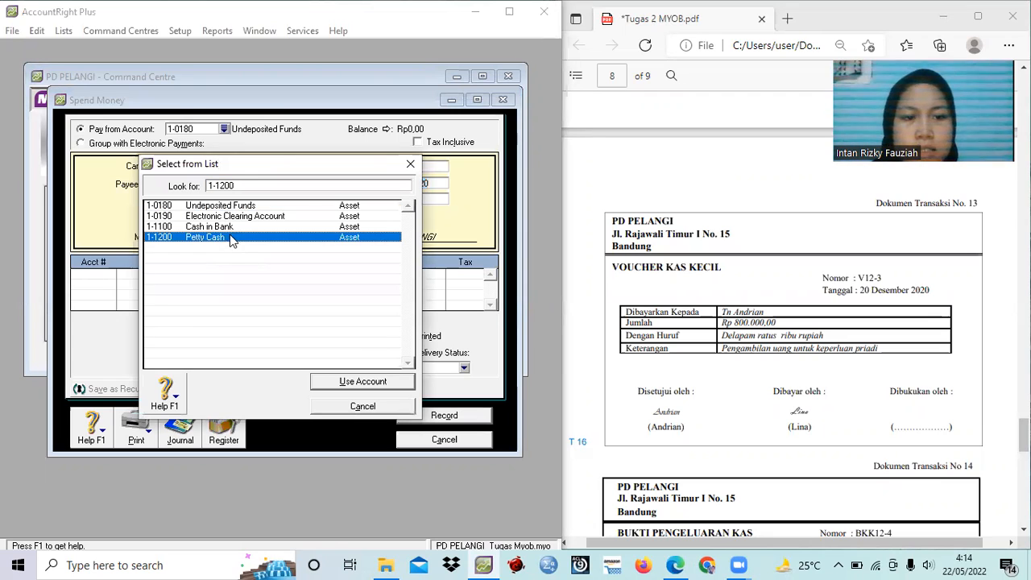
left_click(377, 381)
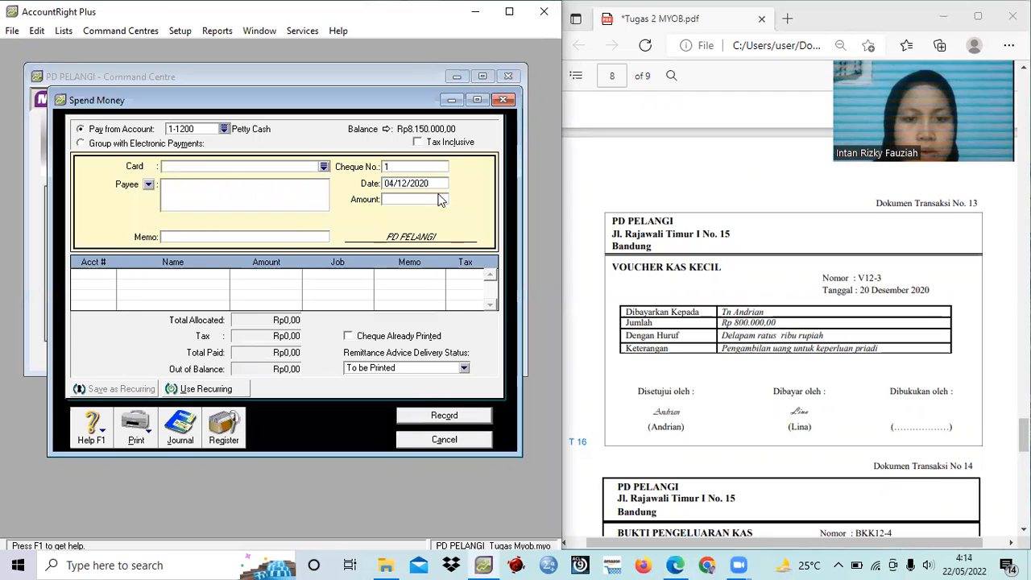
Set the petty cash payment's cheque number to V12-3 and its date to 20/12/2020.
left_click(392, 167)
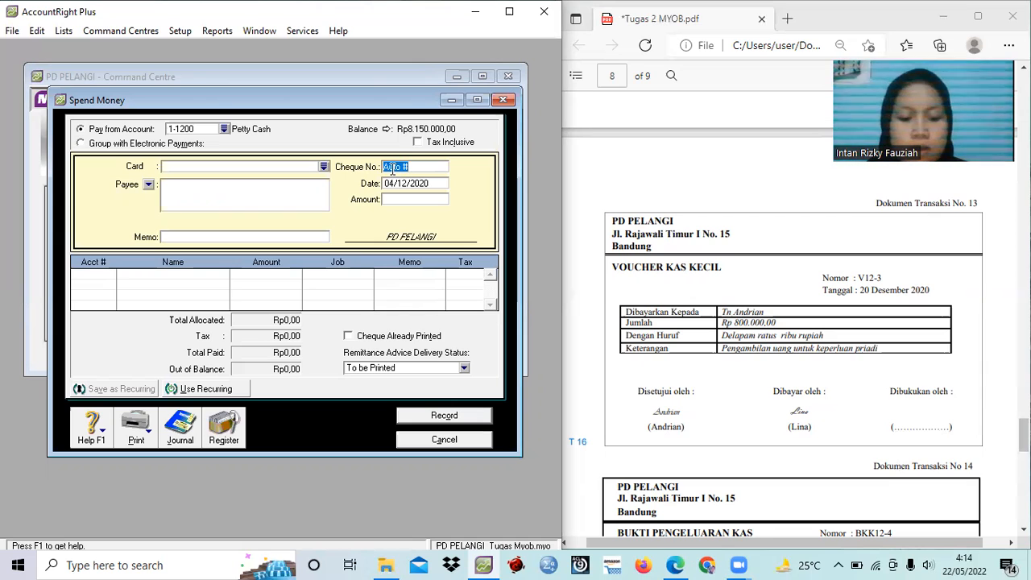
type("V12")
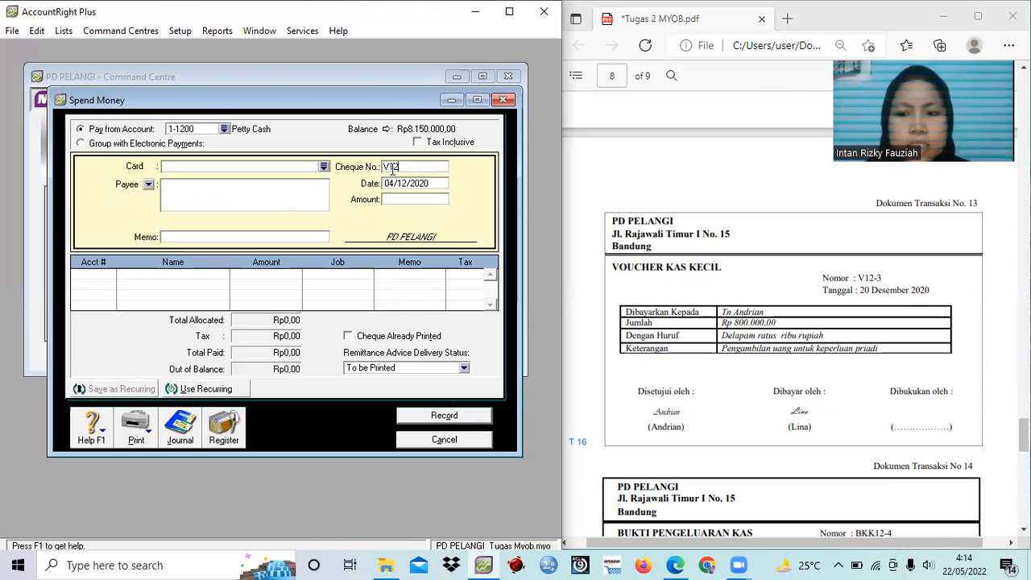
type("-3")
key("Tab")
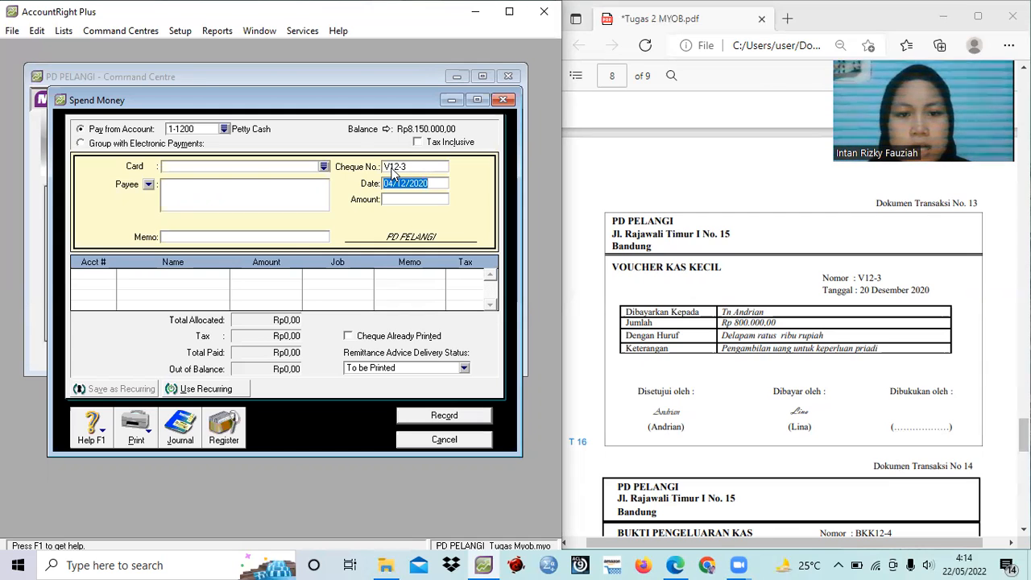
left_click(392, 184)
key("BackSpace")
key("BackSpace")
type("20")
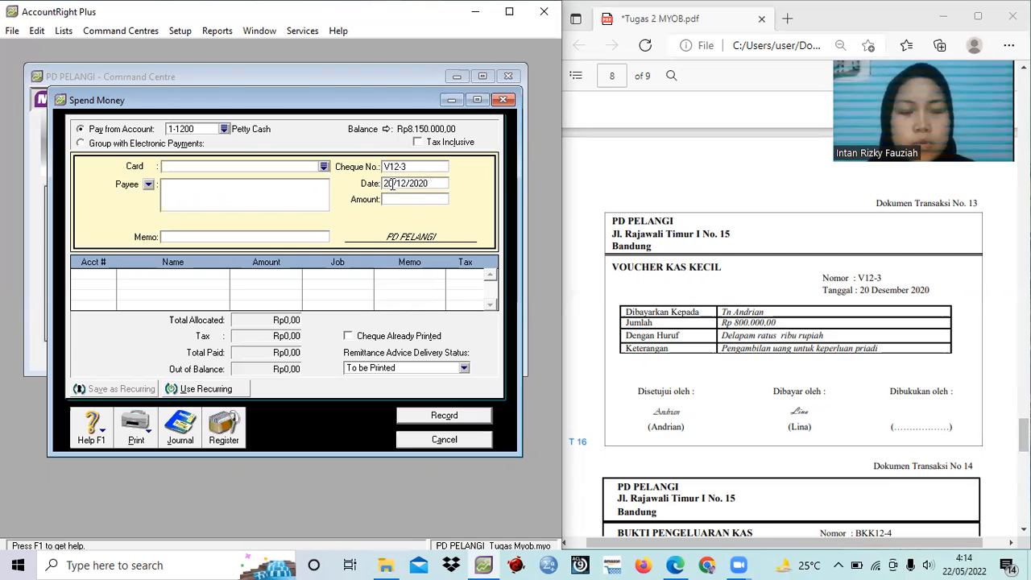
key("Tab")
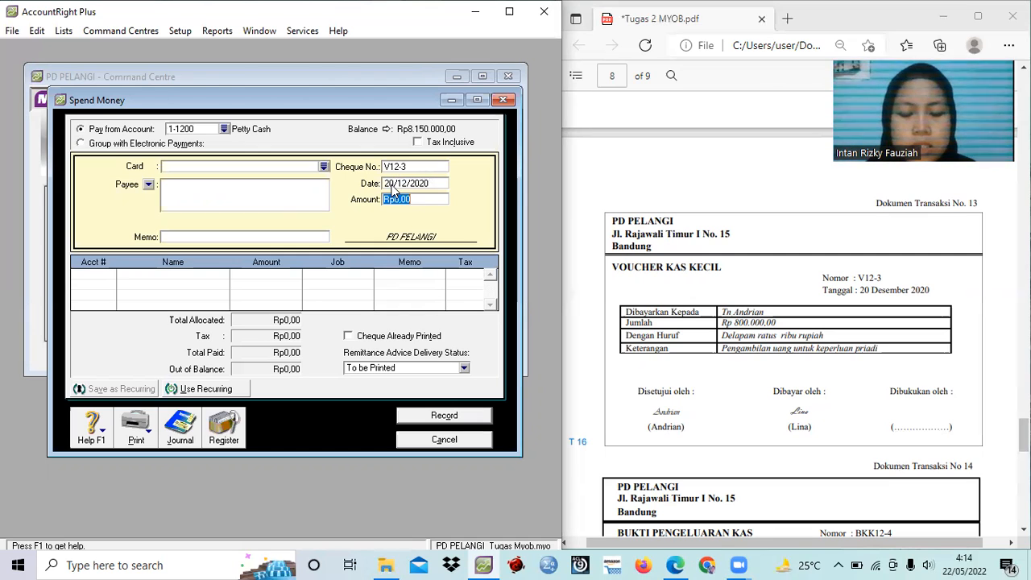
Set the petty cash payment amount to Rp800.000,00 and open its memo for editing.
type("800")
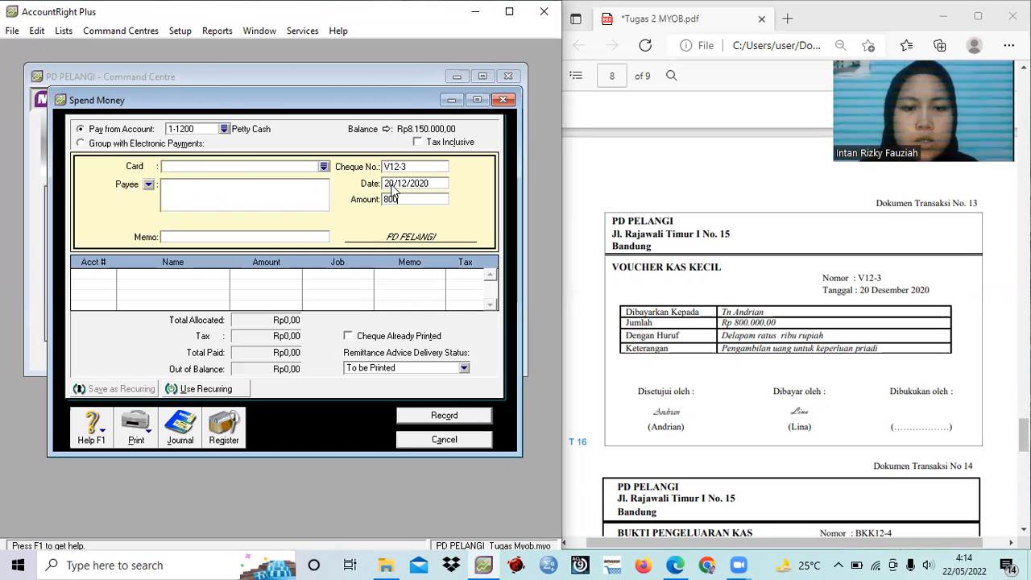
type("000")
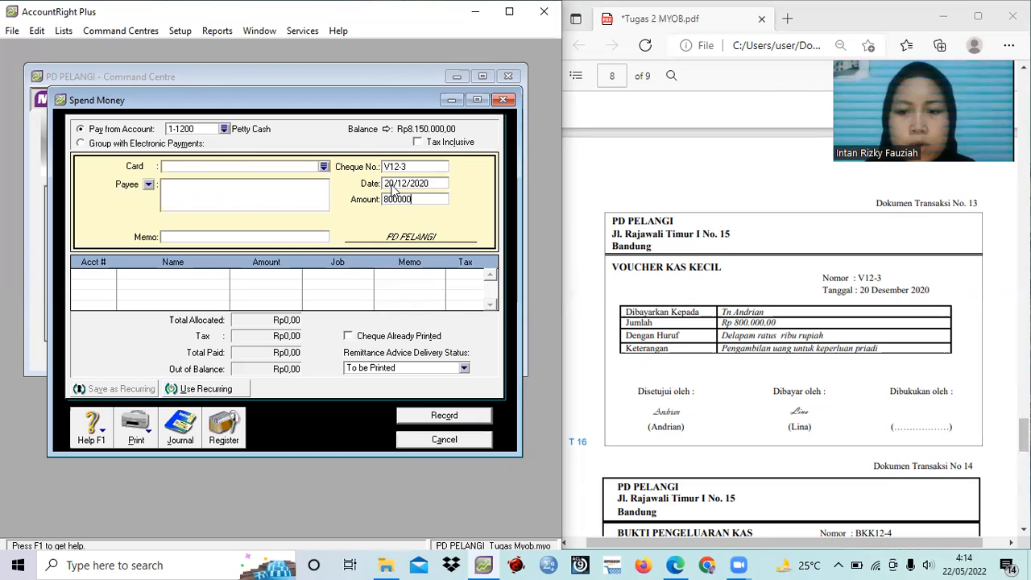
key("Tab")
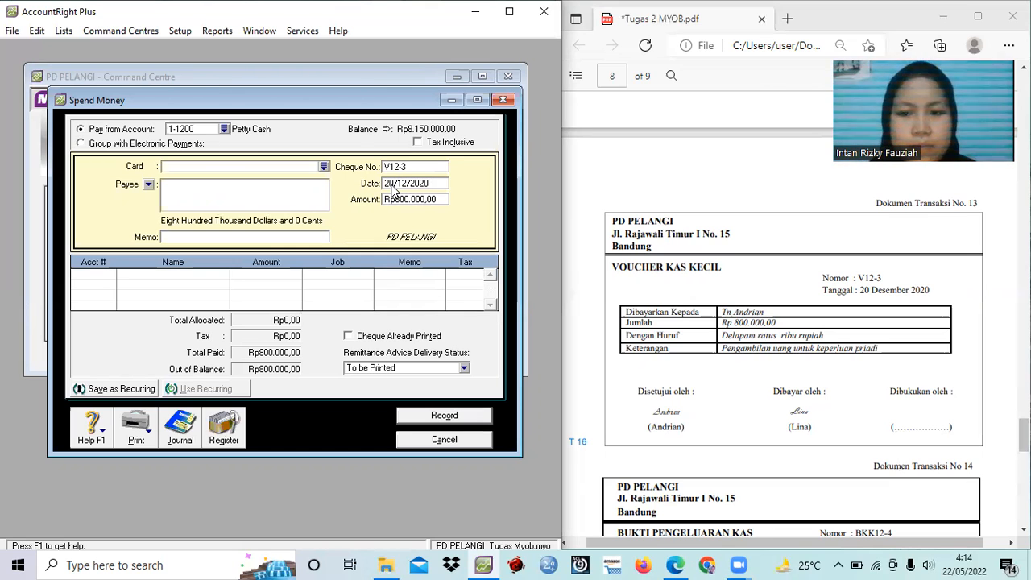
left_click(235, 236)
type("Pengamb")
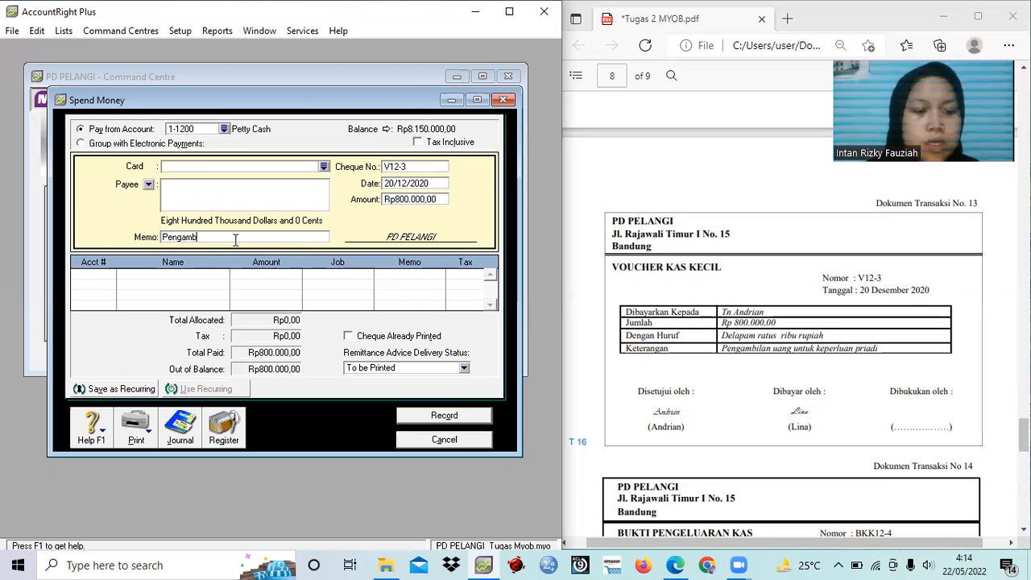
type("ilan")
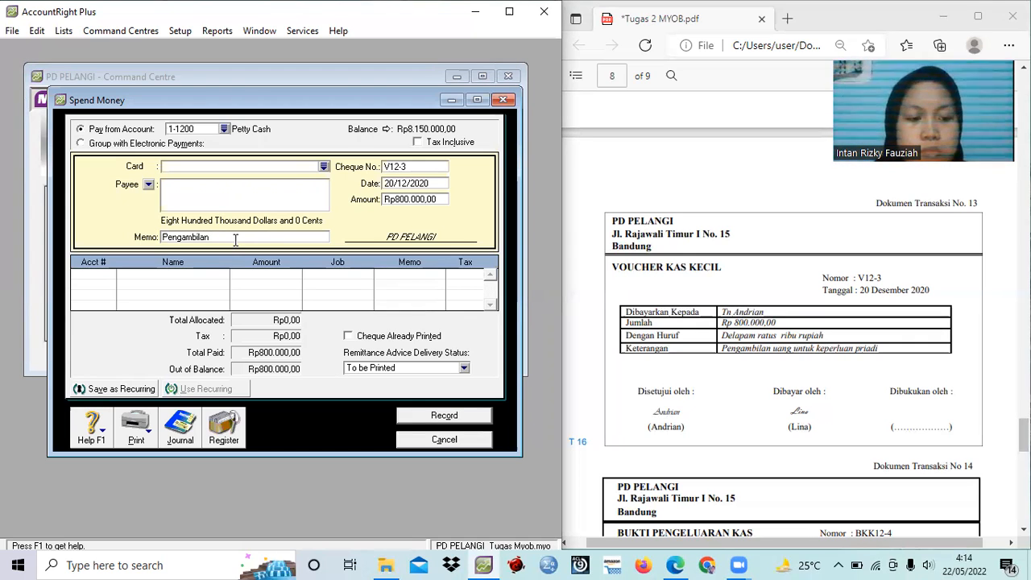
type("uang ")
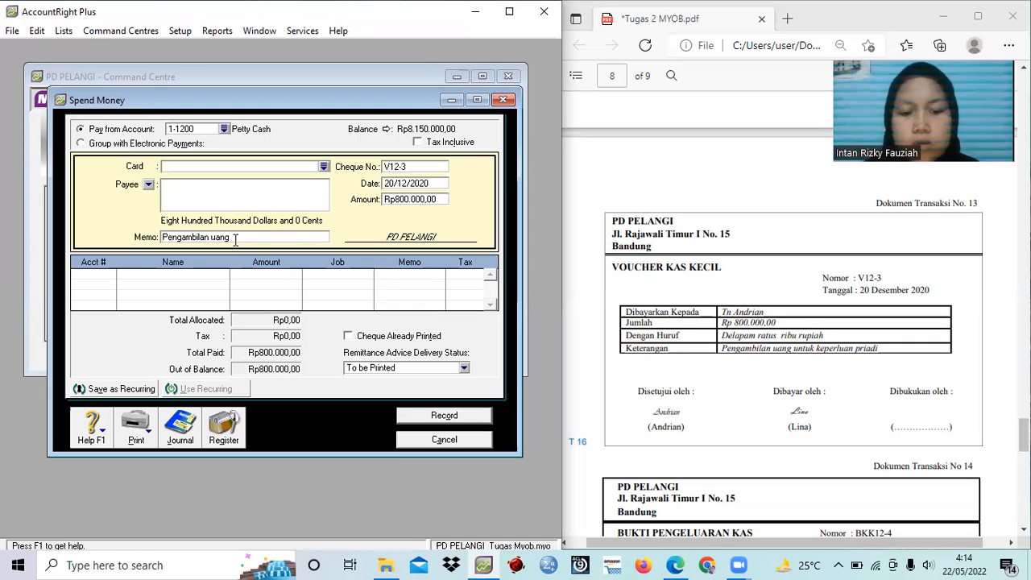
type("untuk ")
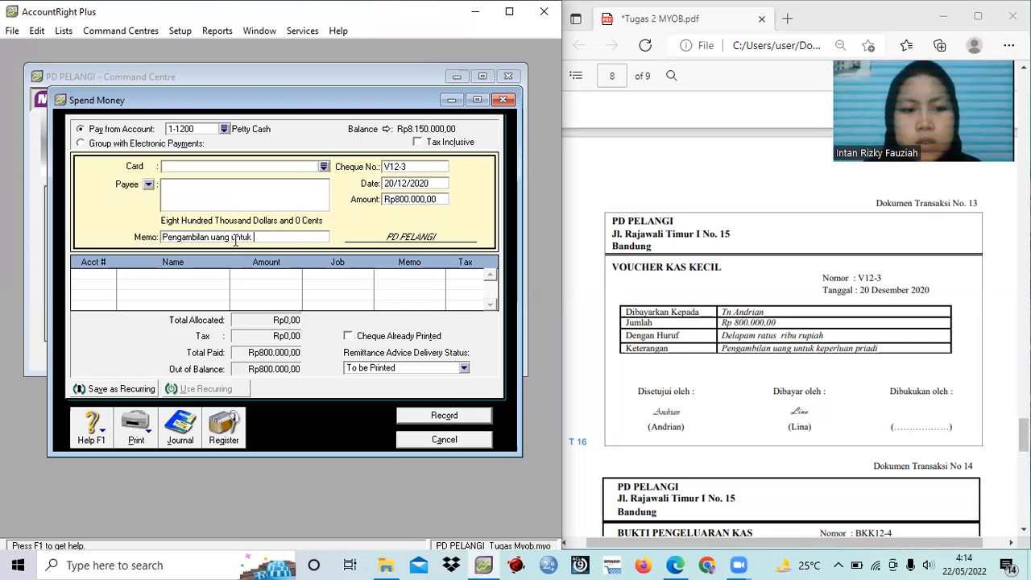
type("keperluan")
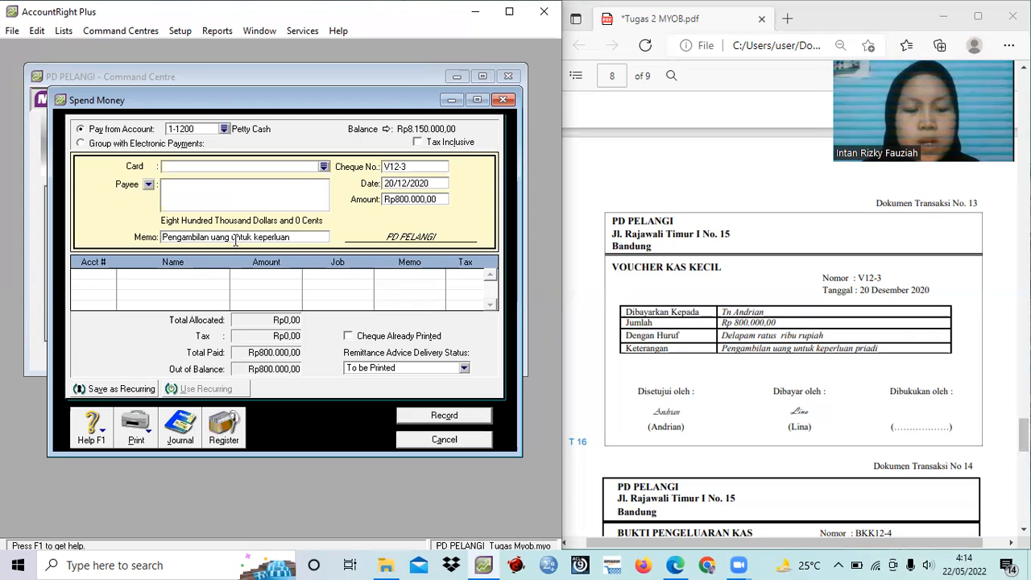
key("BackSpace")
key("BackSpace")
key("BackSpace")
key("BackSpace")
key("BackSpace")
key("BackSpace")
key("BackSpace")
key("BackSpace")
key("BackSpace")
key("BackSpace")
key("BackSpace")
key("BackSpace")
key("BackSpace")
key("BackSpace")
key("BackSpace")
key("BackSpace")
key("BackSpace")
key("BackSpace")
key("BackSpace")
key("BackSpace")
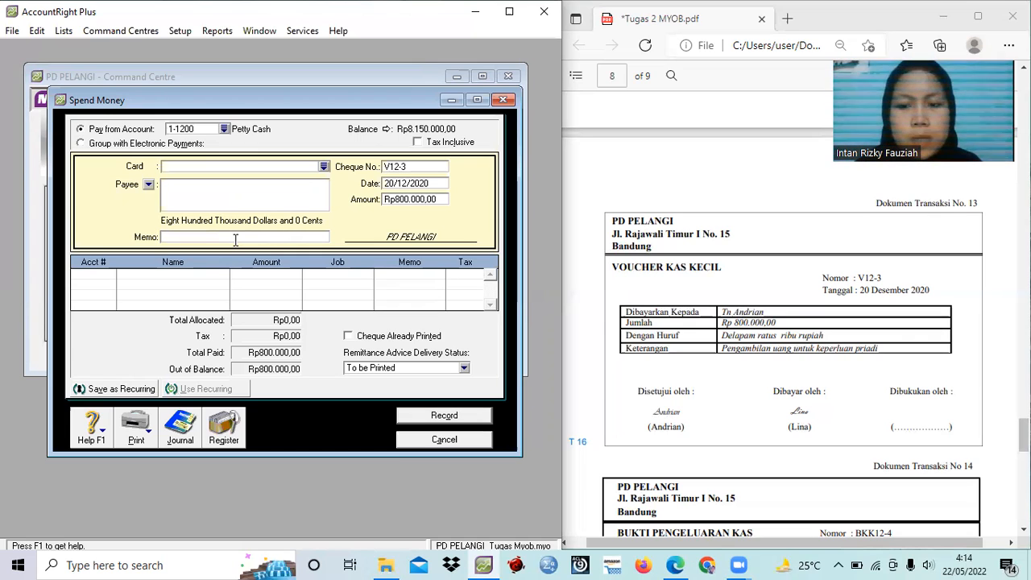
Enter the memo Prive and record the payment against the owner's drawing equity account 3-1200.
type("Prive")
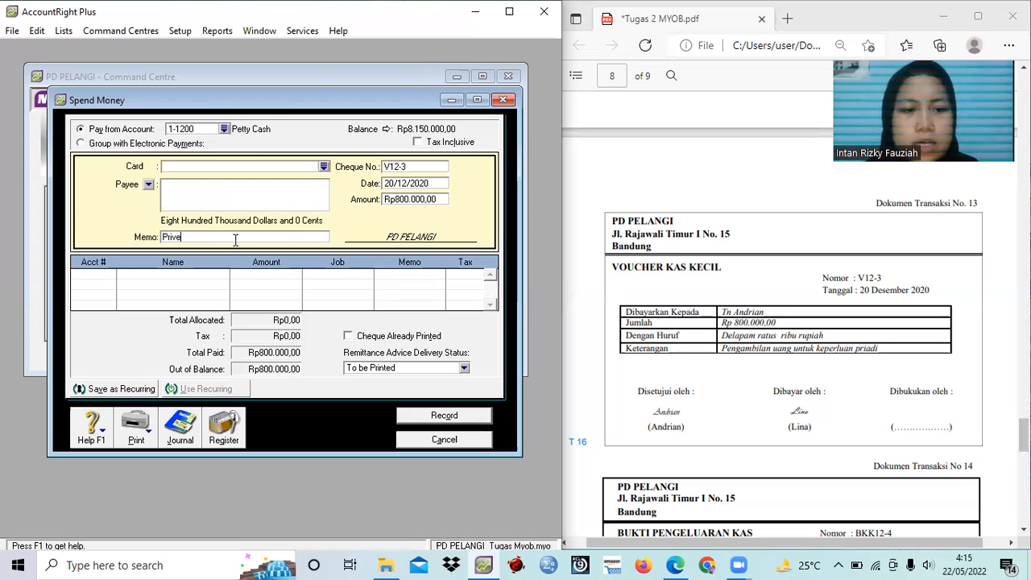
left_click(104, 275)
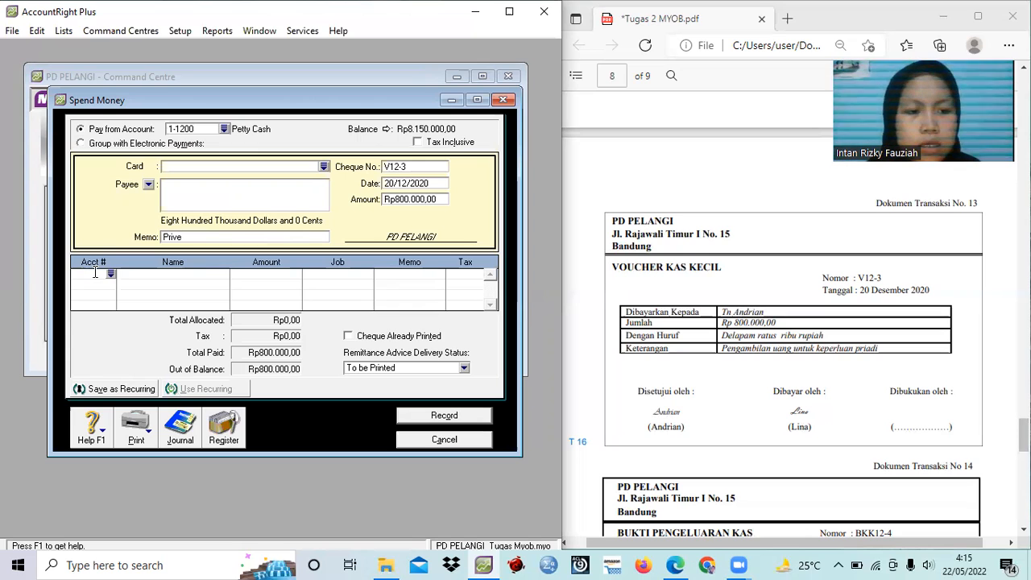
type("6-")
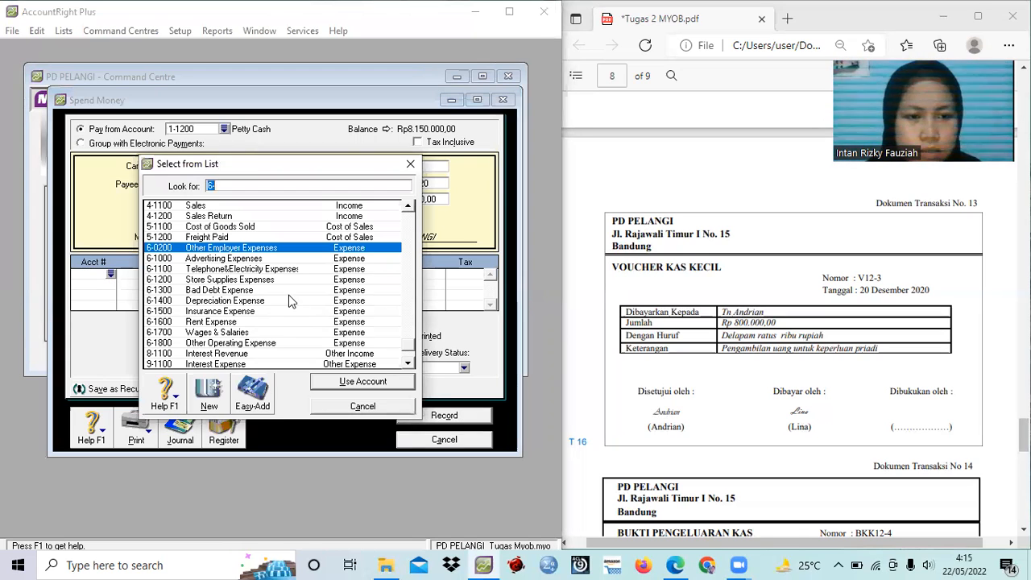
left_click(409, 237)
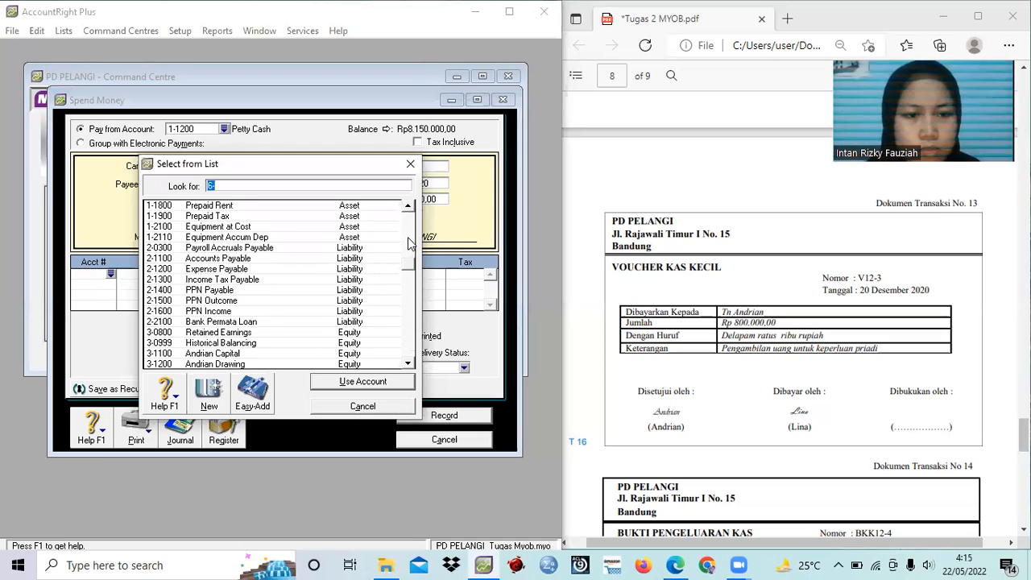
left_click(286, 359)
left_click(341, 385)
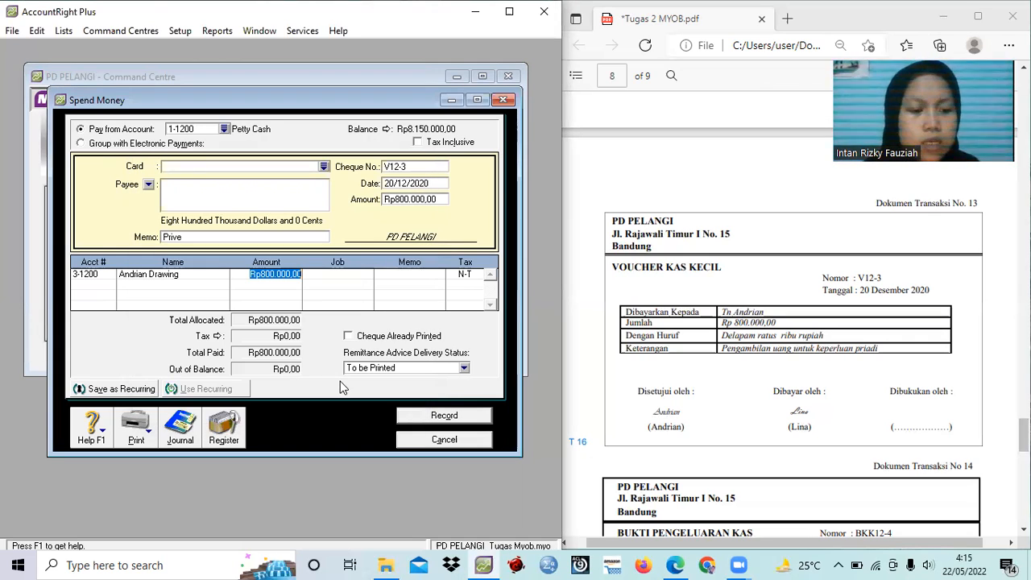
key("Tab")
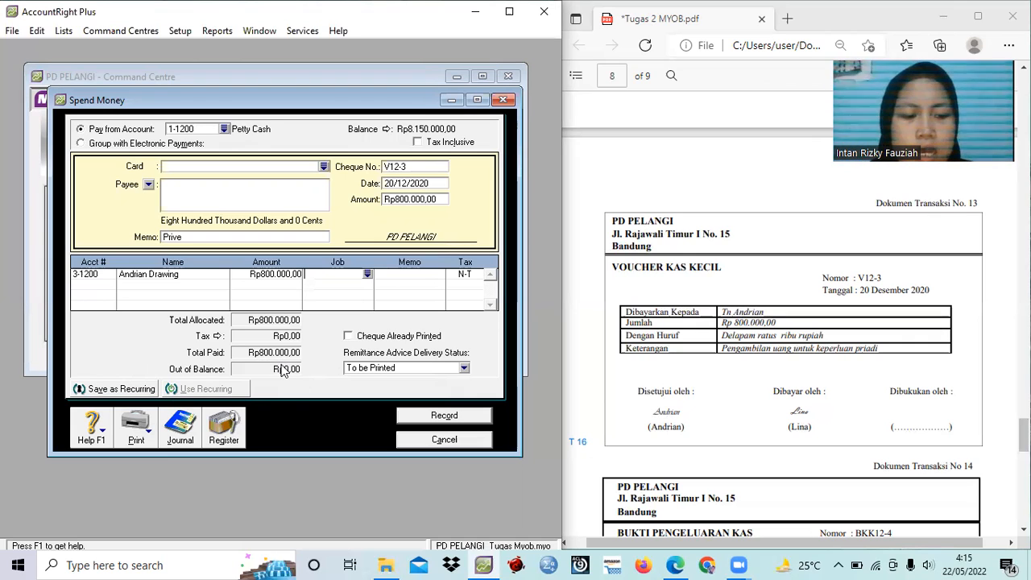
left_click(451, 415)
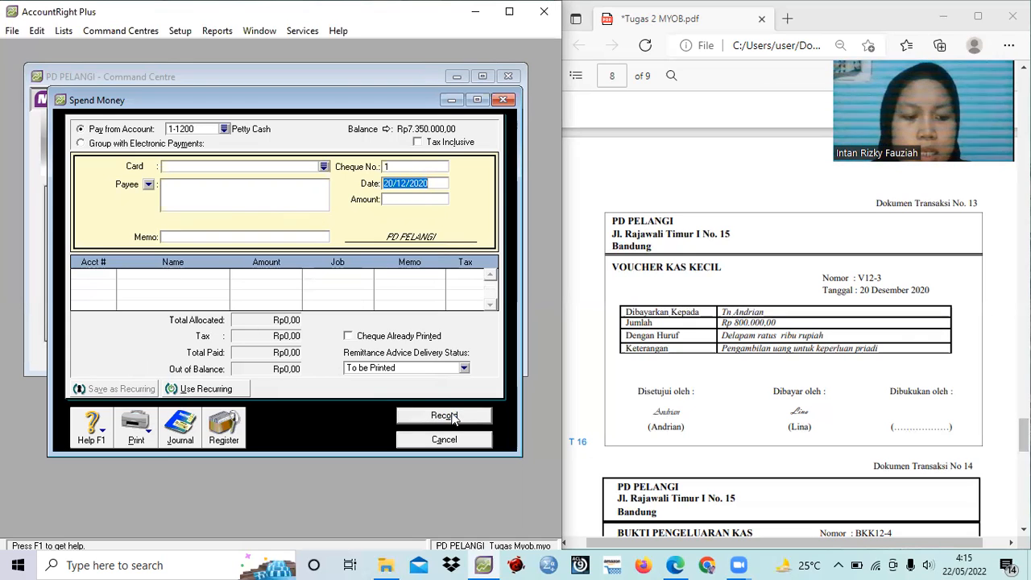
Find payment voucher BKK12-4 in the PDF and start a fresh Spend Money payment from Cash in Bank.
left_click(642, 393)
scroll(641, 392, "down", 2)
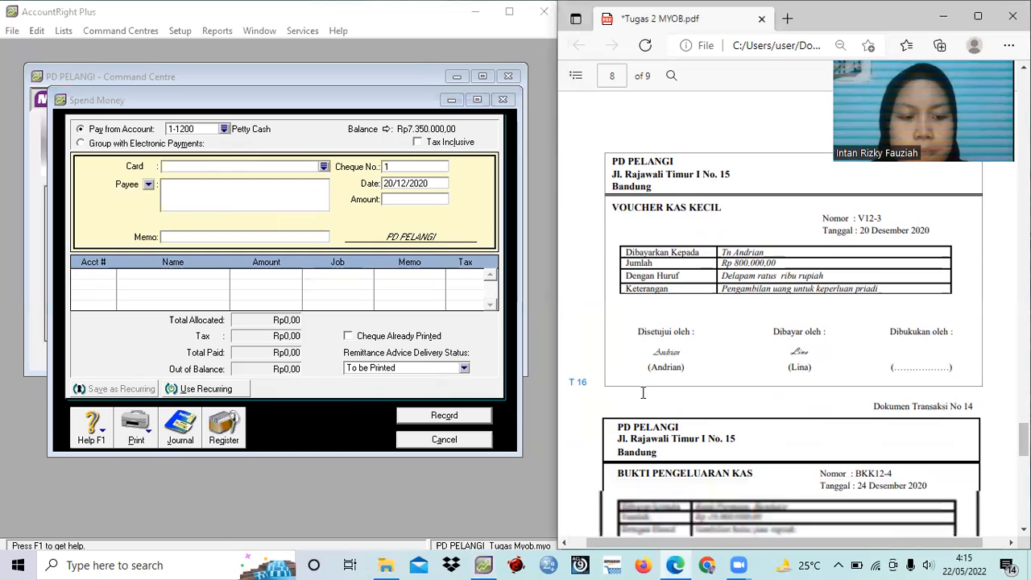
scroll(641, 392, "down", 3)
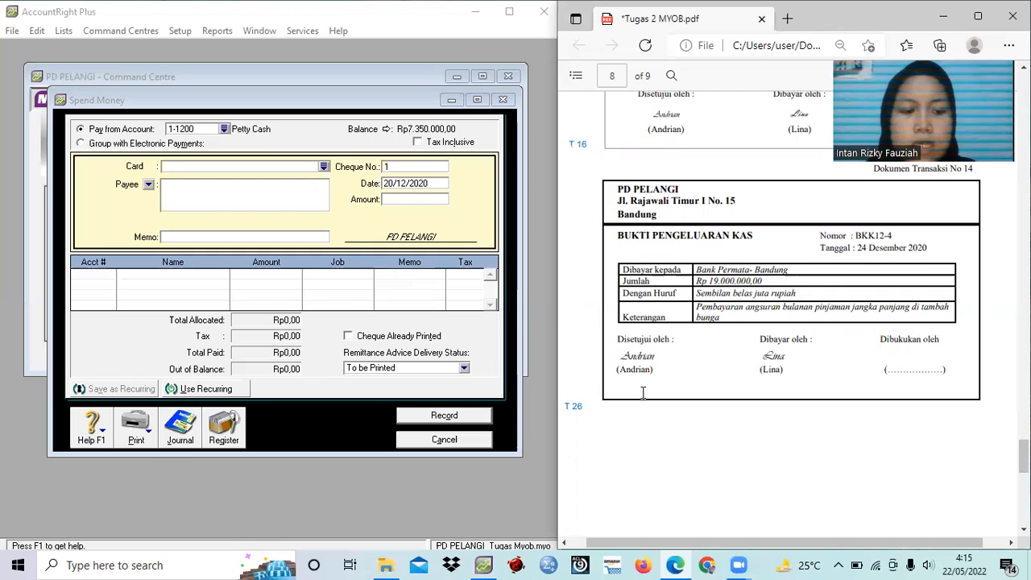
left_click(451, 447)
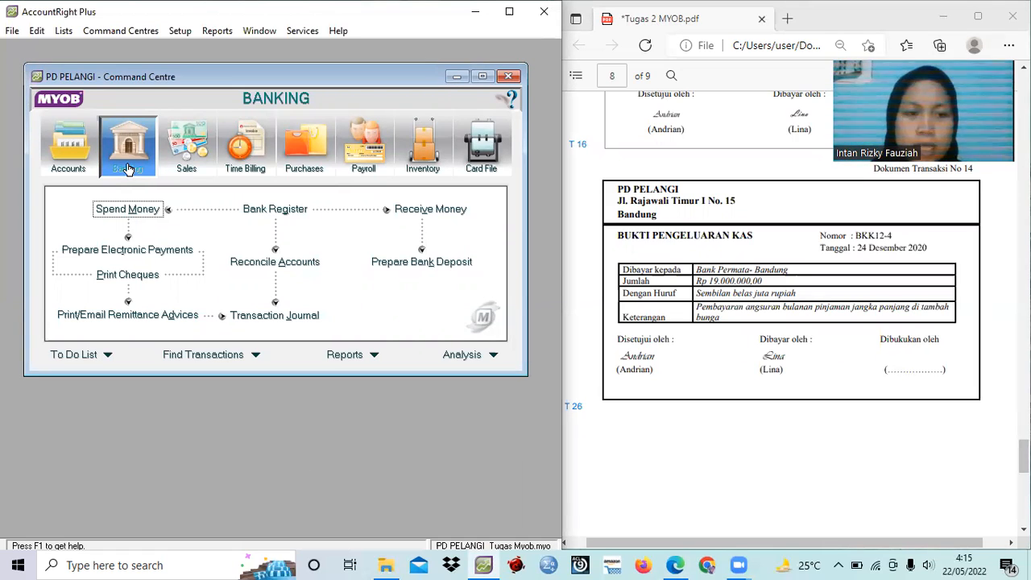
left_click(123, 211)
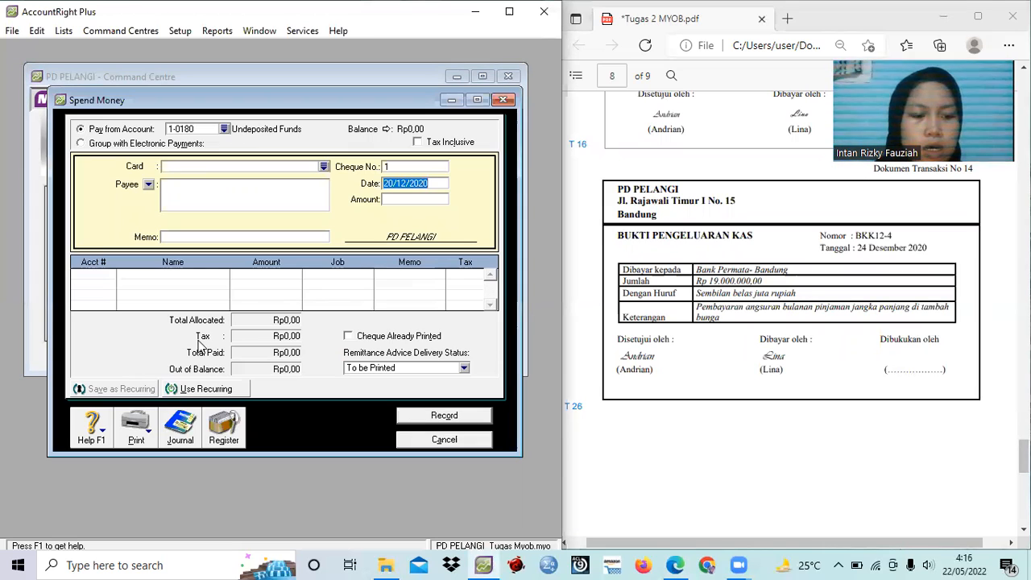
left_click(224, 129)
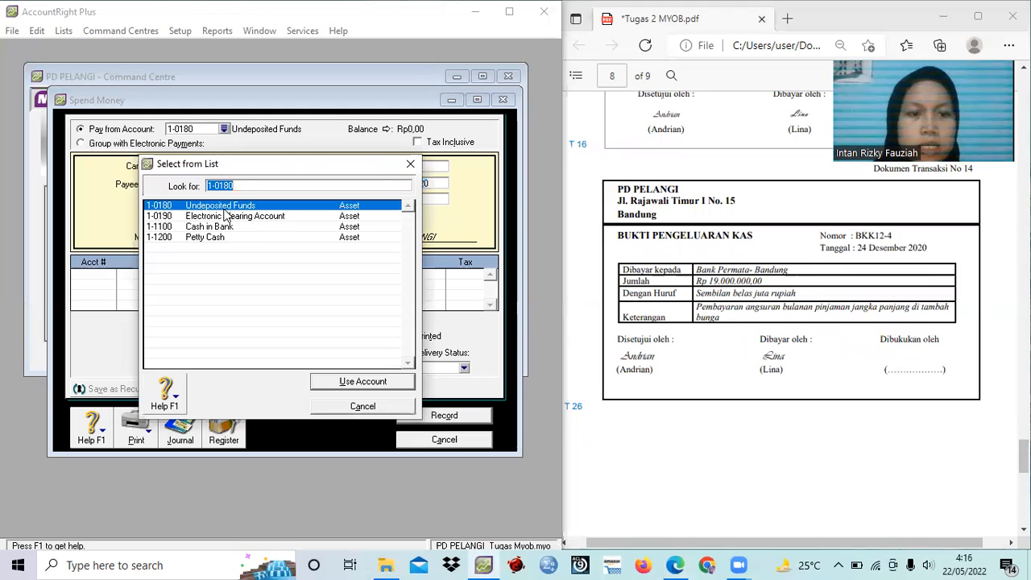
left_click(228, 226)
left_click(343, 387)
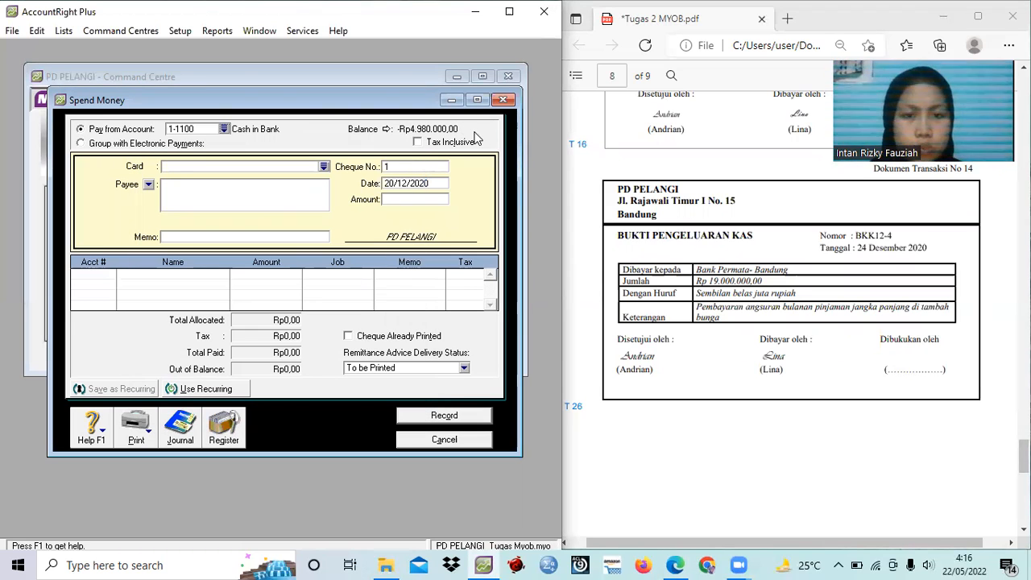
Enter AutBKo # as the payment's cheque number and set its date to 24/12/2020.
left_click(397, 167)
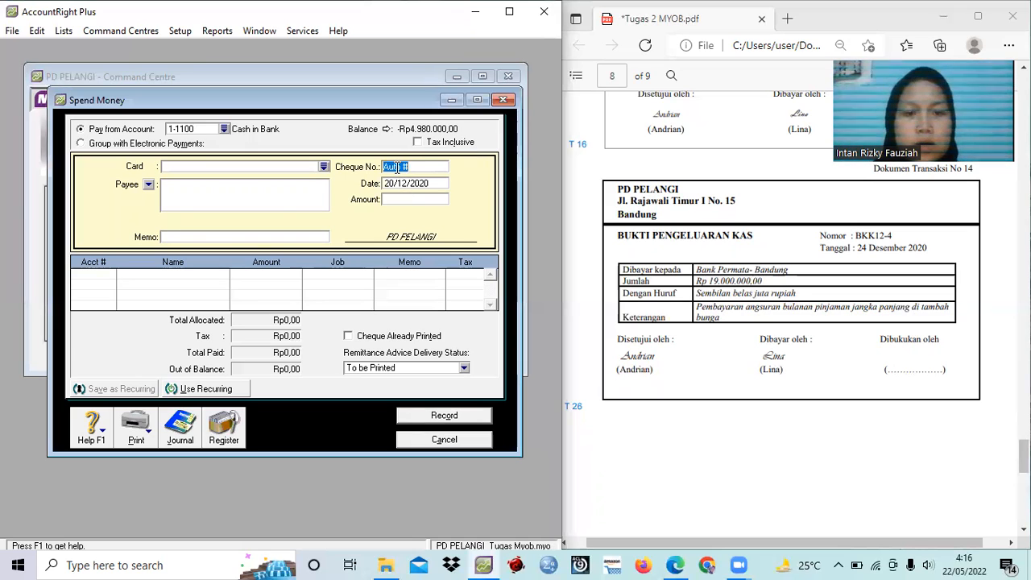
left_click(395, 167)
type("Ko")
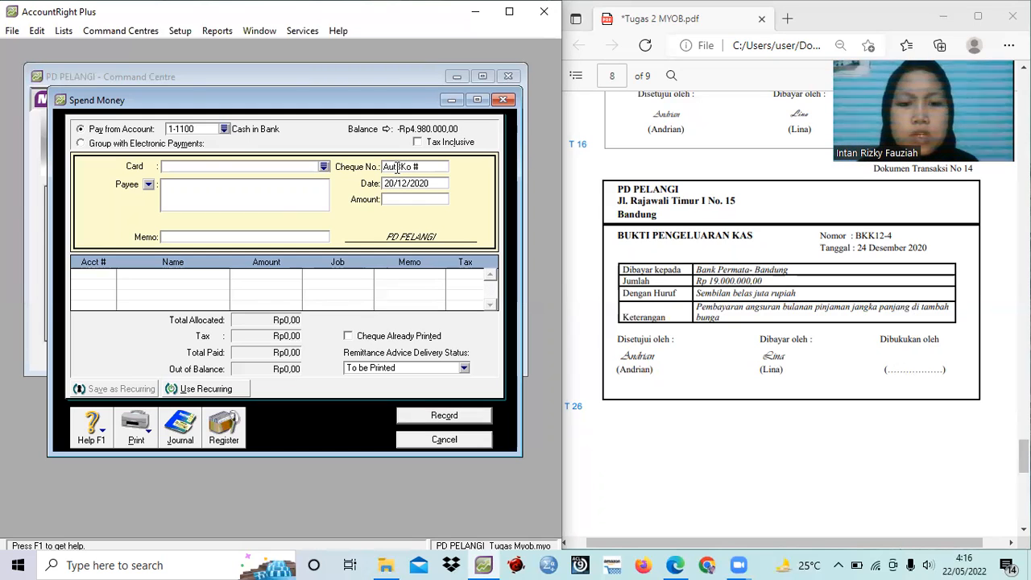
key("Tab")
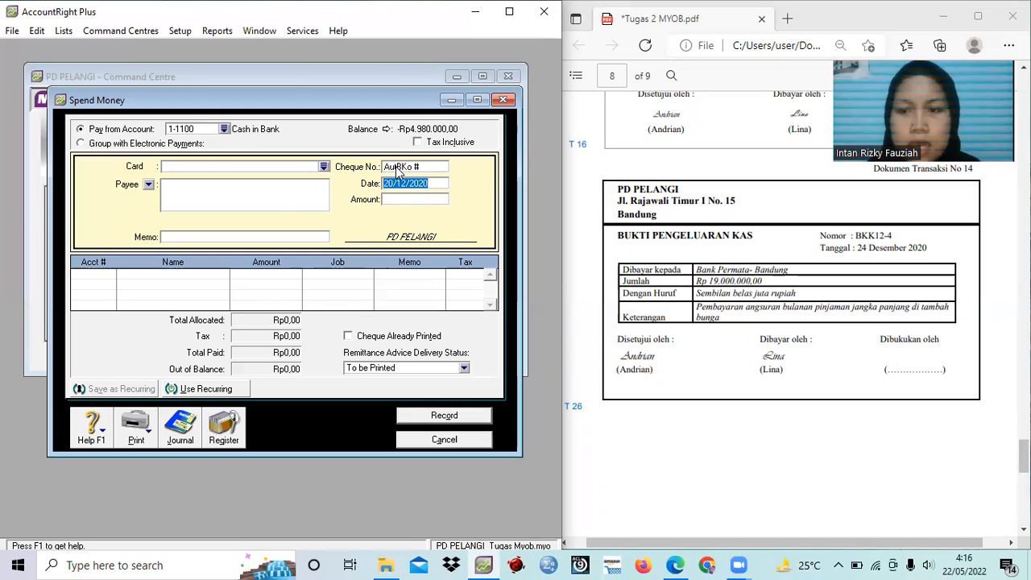
left_click(394, 185)
key("BackSpace")
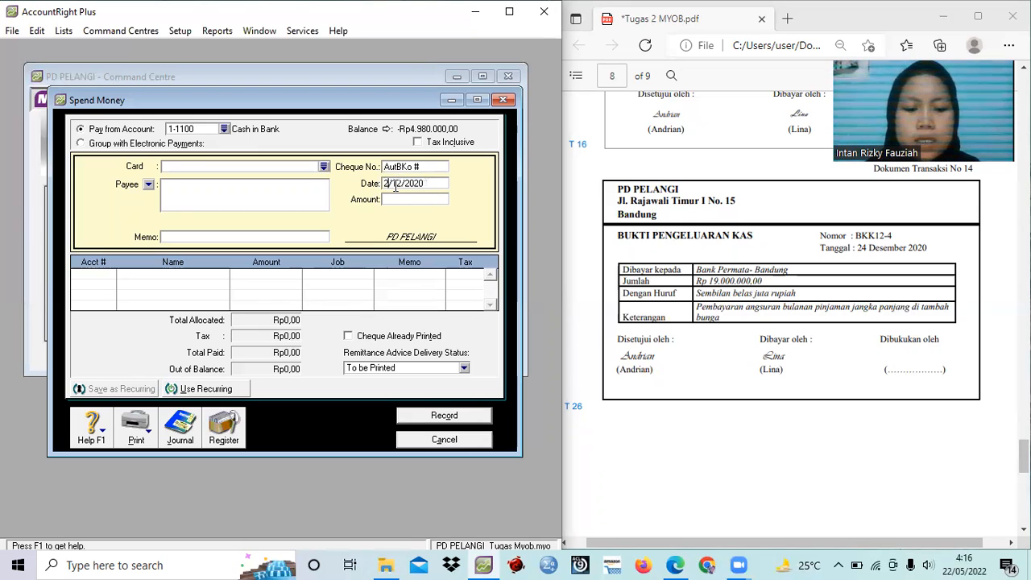
type("4")
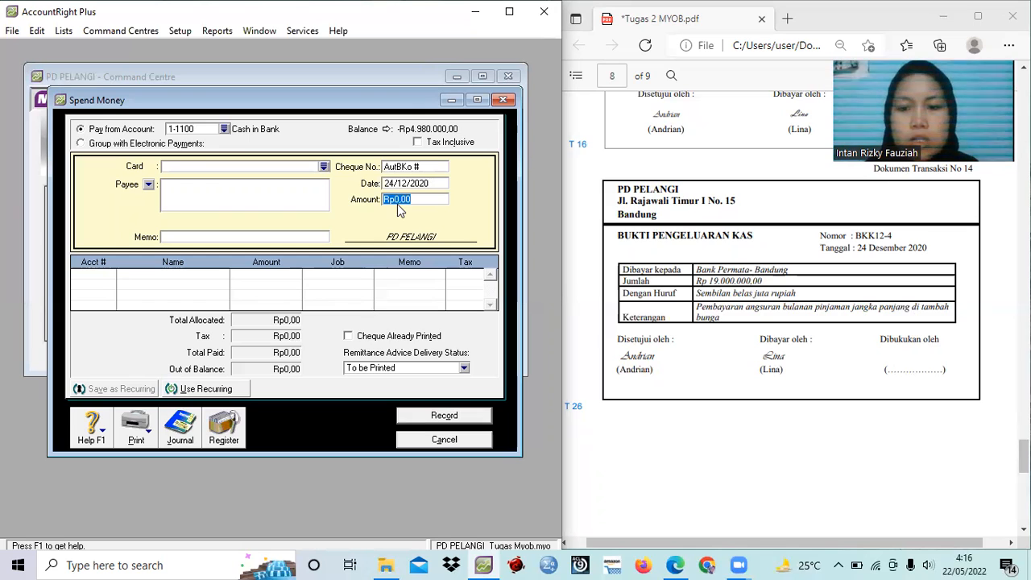
Set the payment amount to Rp19.000.000,00 and enter the memo Pembayaran angsuran Bank Permata.
type("1")
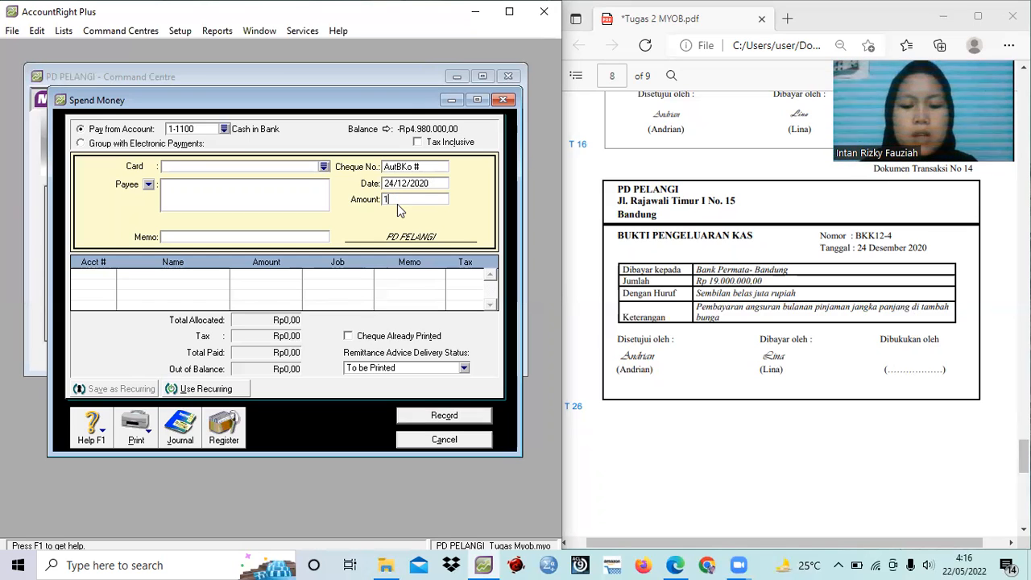
type("9000000")
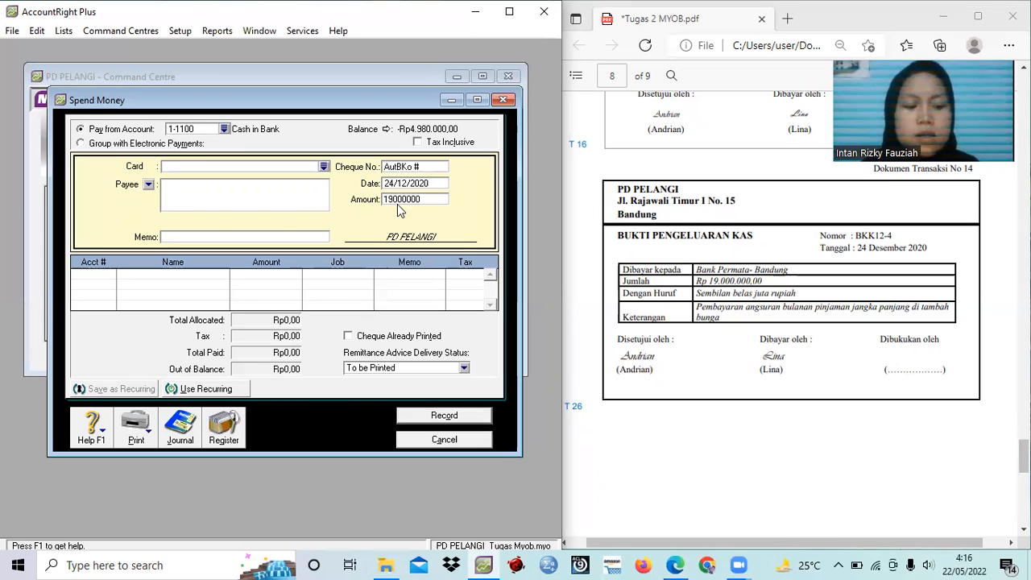
key("Tab")
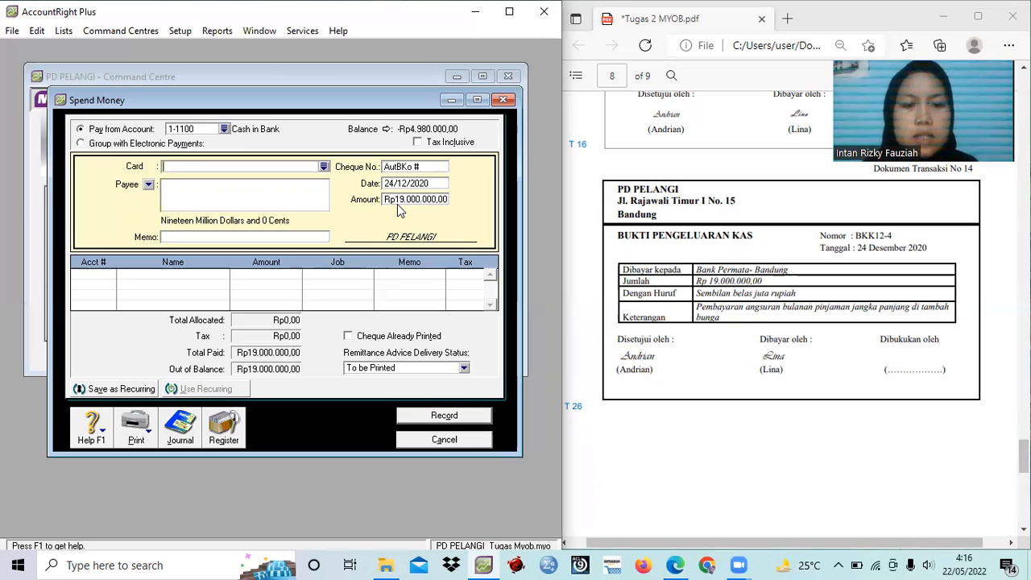
left_click(231, 236)
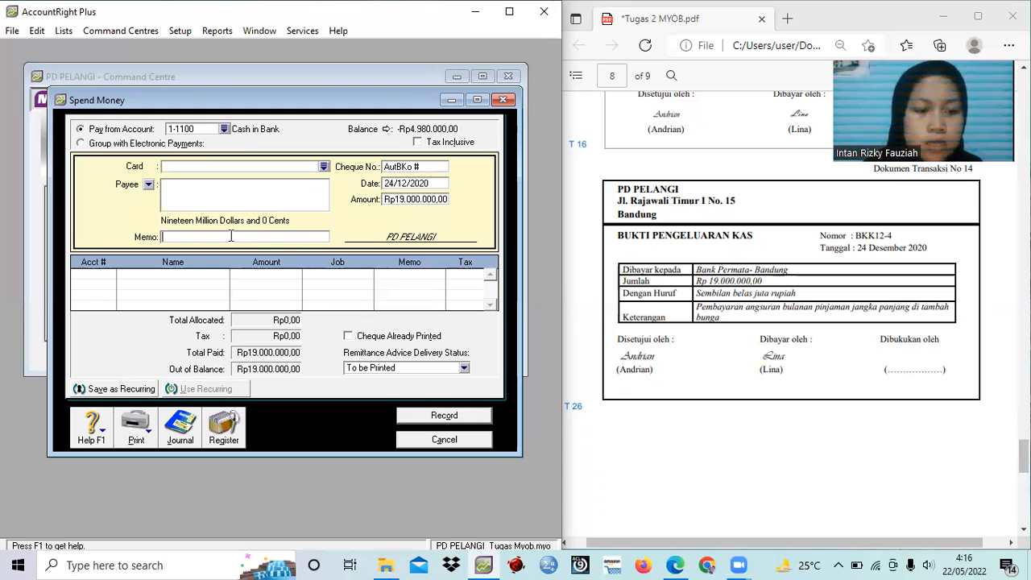
type("P")
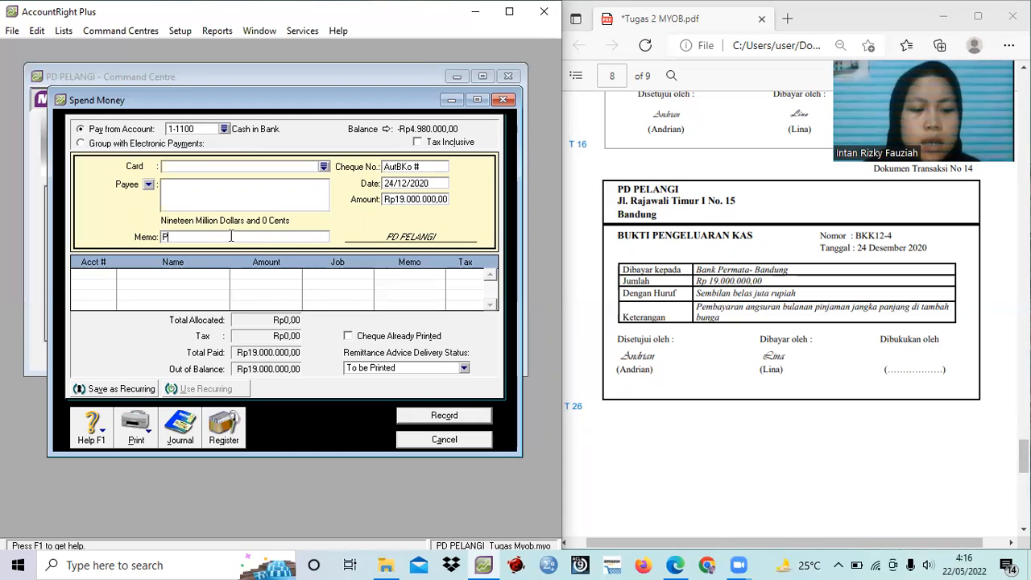
type("embayaran ")
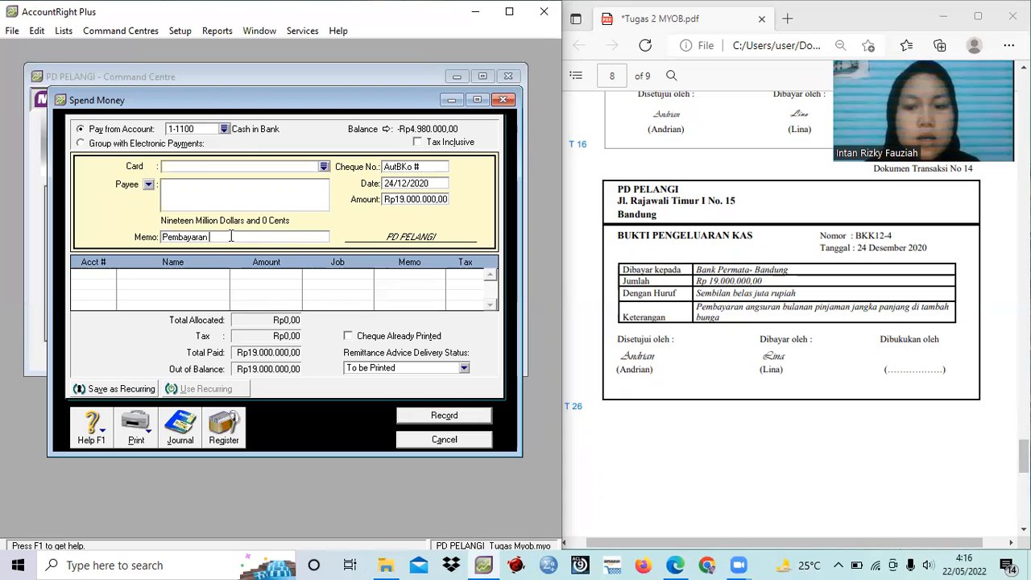
type("angsuran ")
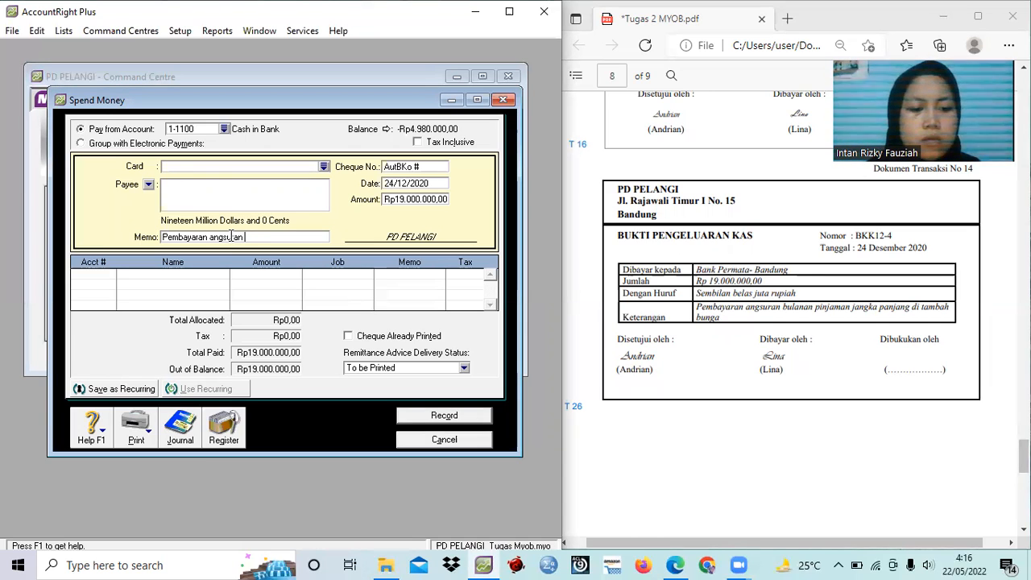
type("Bank ")
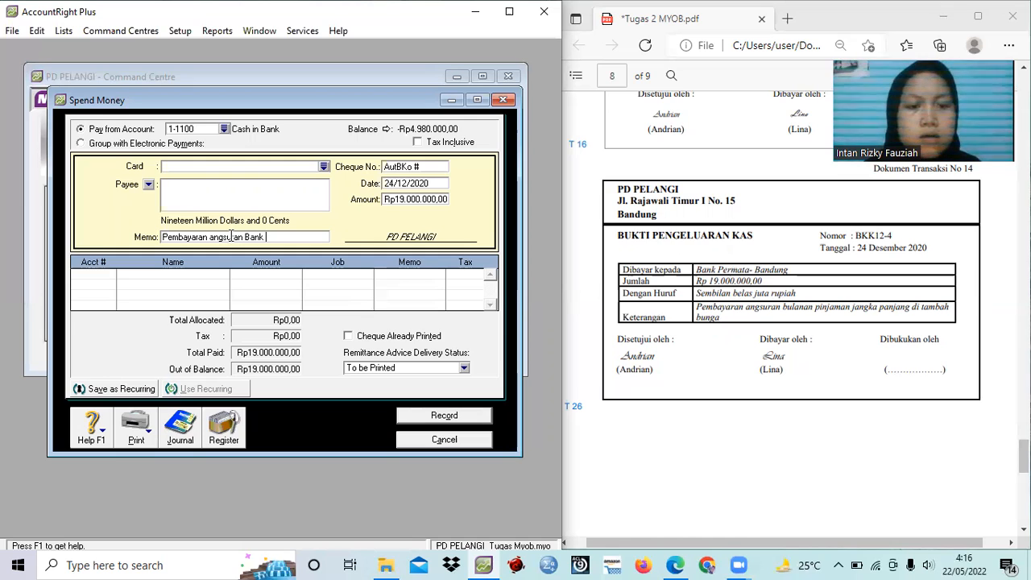
type("Permata")
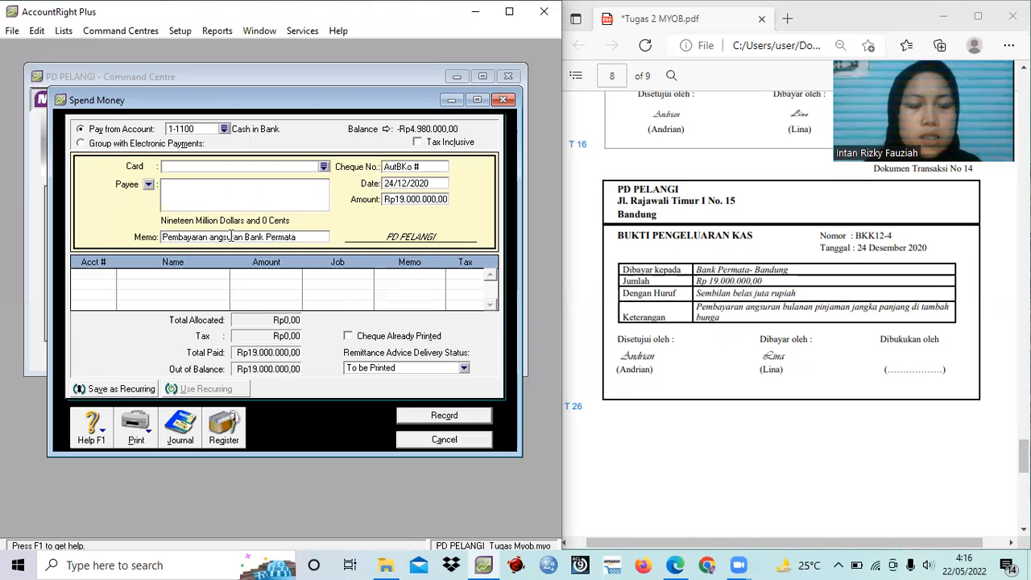
Allocate the full payment to the liability account 2-2100 Bank Permata Loan.
left_click(98, 274)
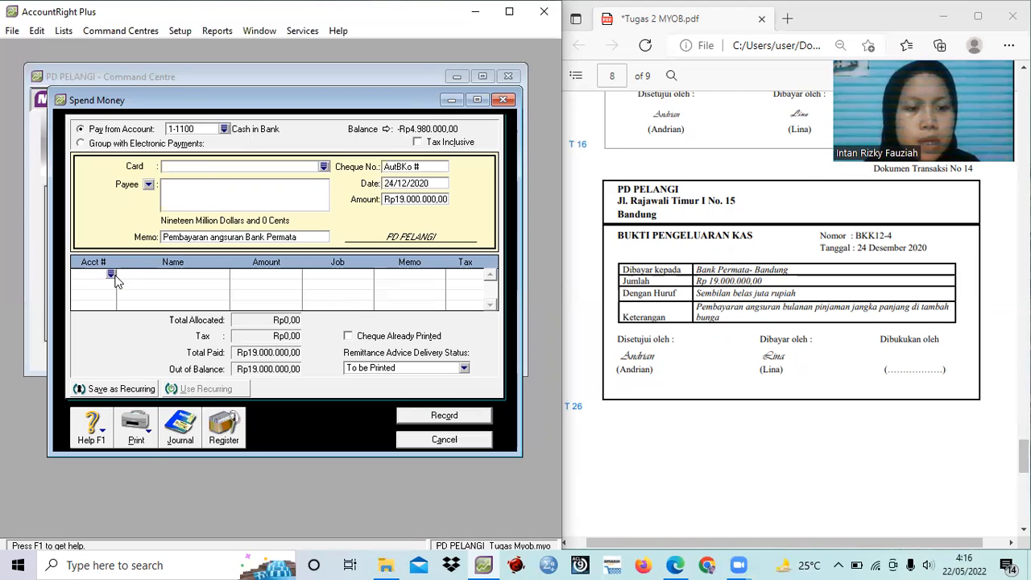
left_click(110, 274)
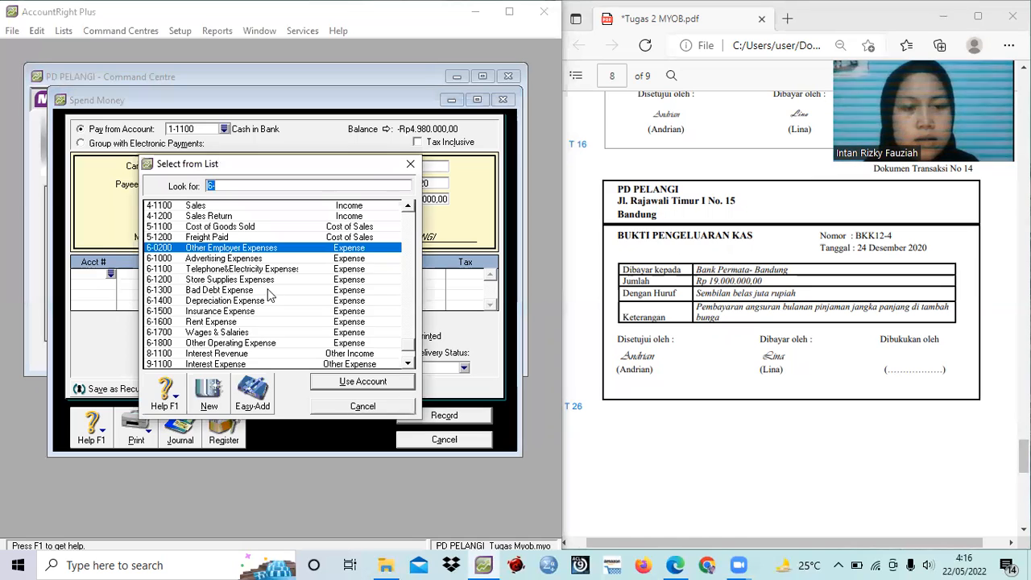
left_click(410, 221)
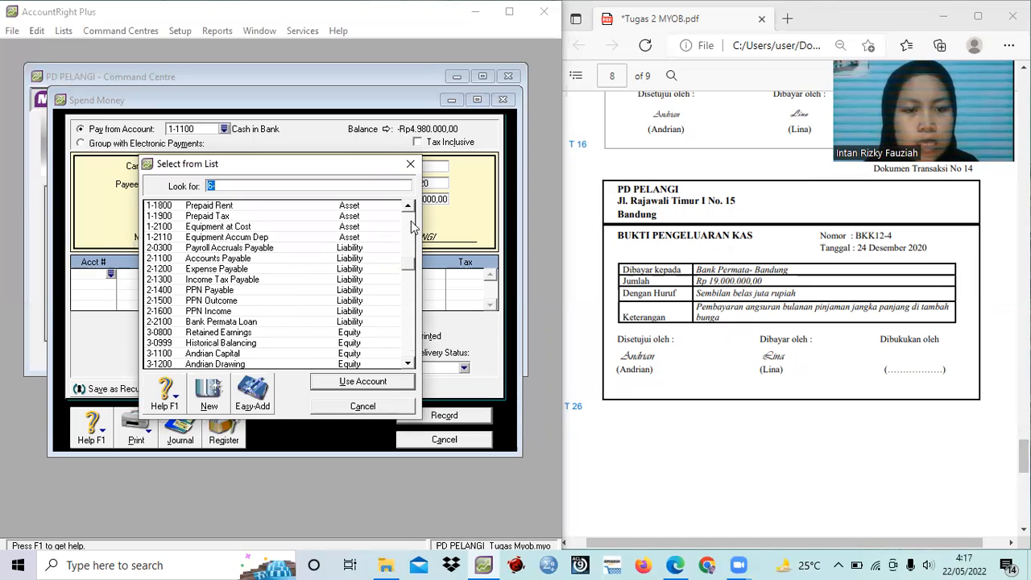
left_click(295, 321)
left_click(346, 385)
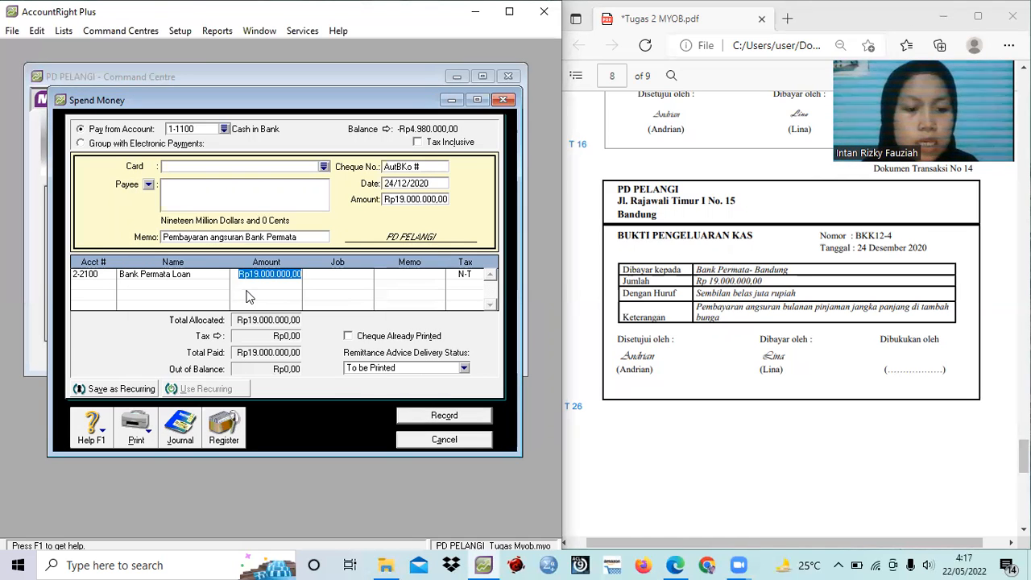
Add a second allocation line for account 9-1100 Interest Expense without an amount and record the payment.
key("Tab")
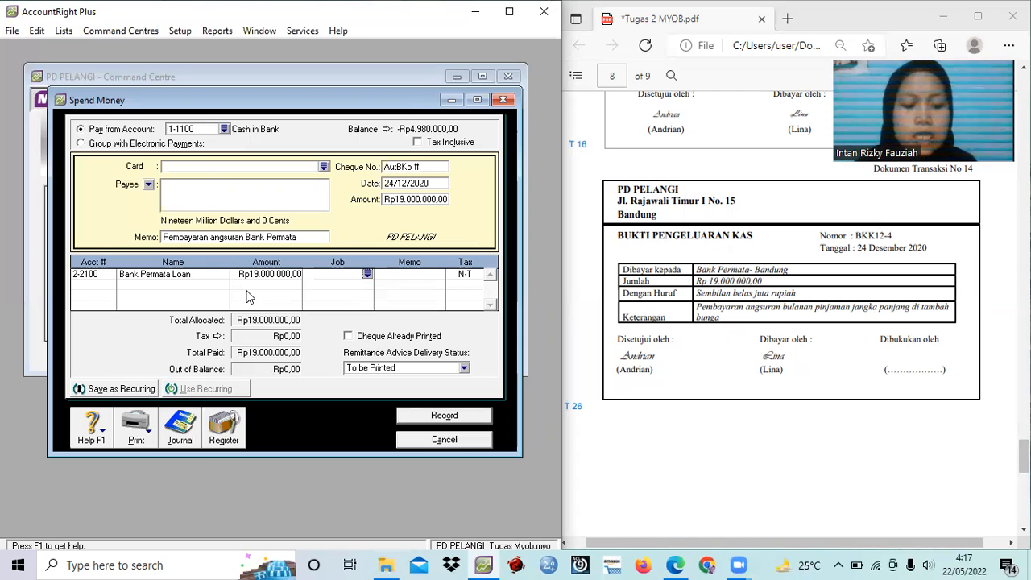
key("Tab")
key("Tab")
key("Tab")
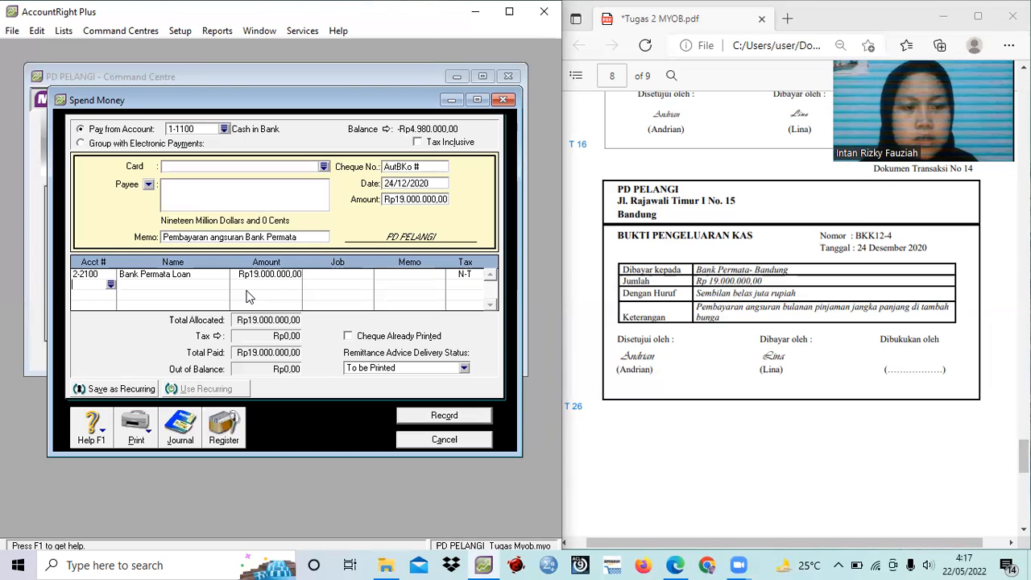
left_click(109, 288)
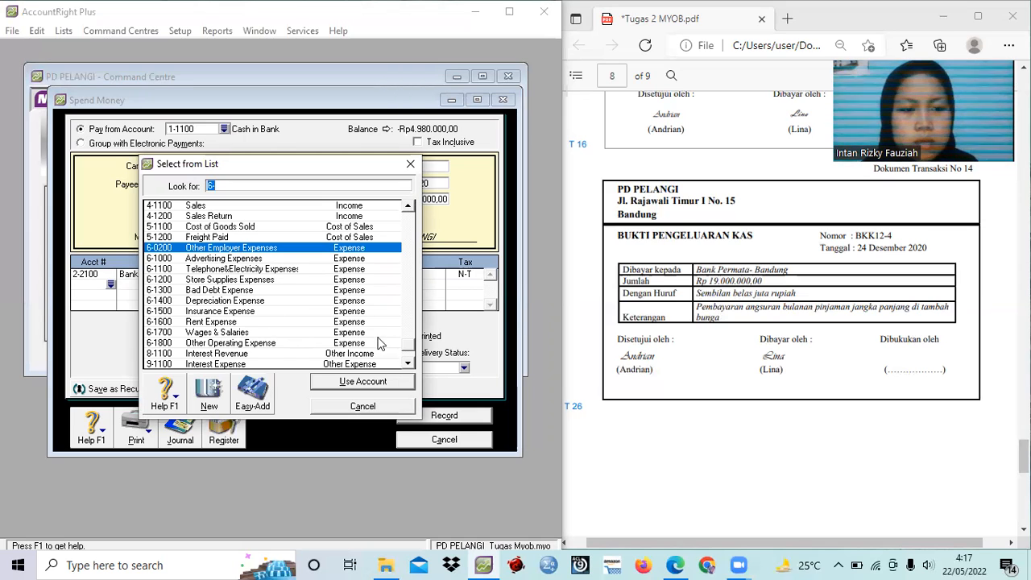
left_click(305, 364)
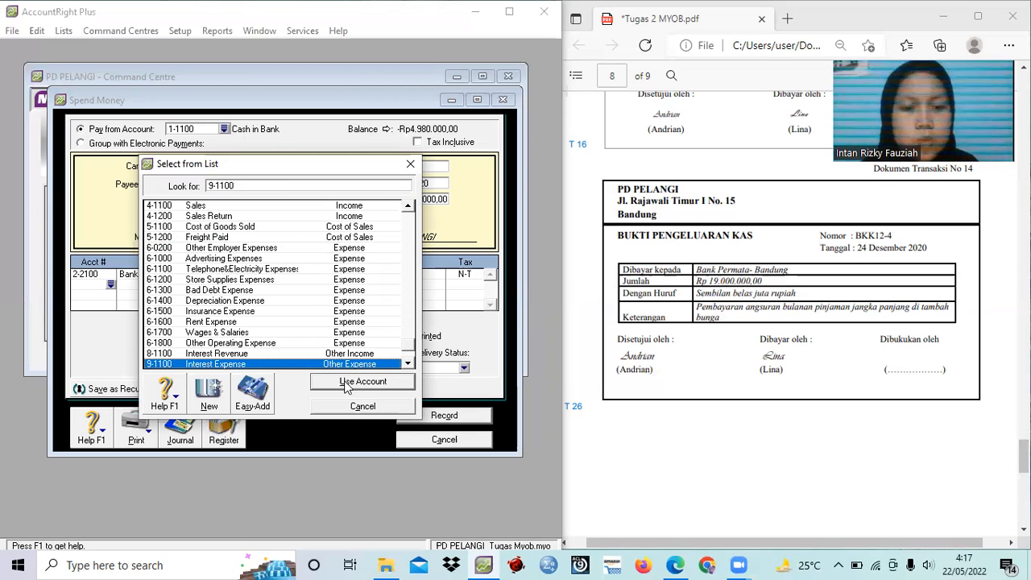
left_click(347, 384)
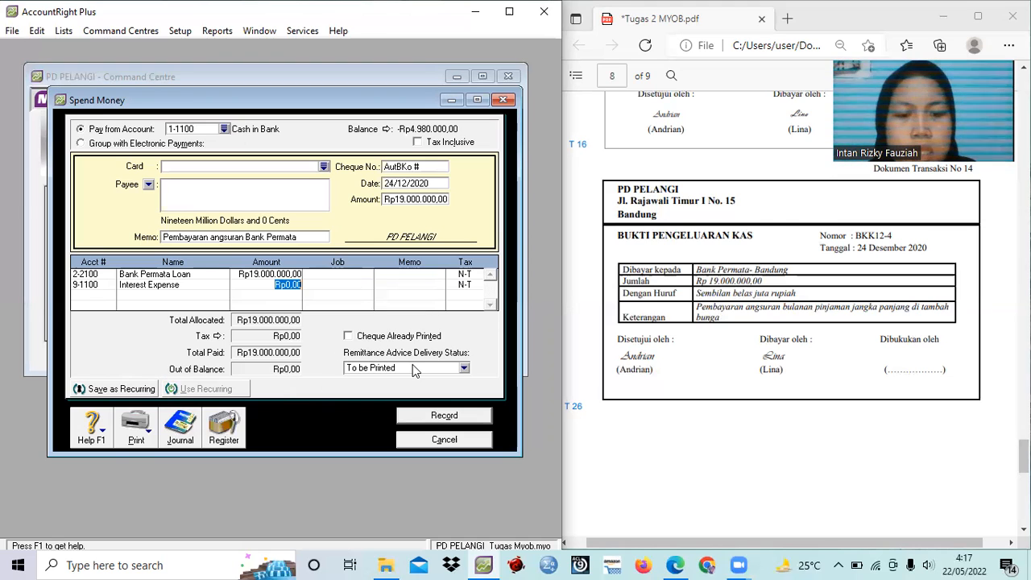
left_click(443, 412)
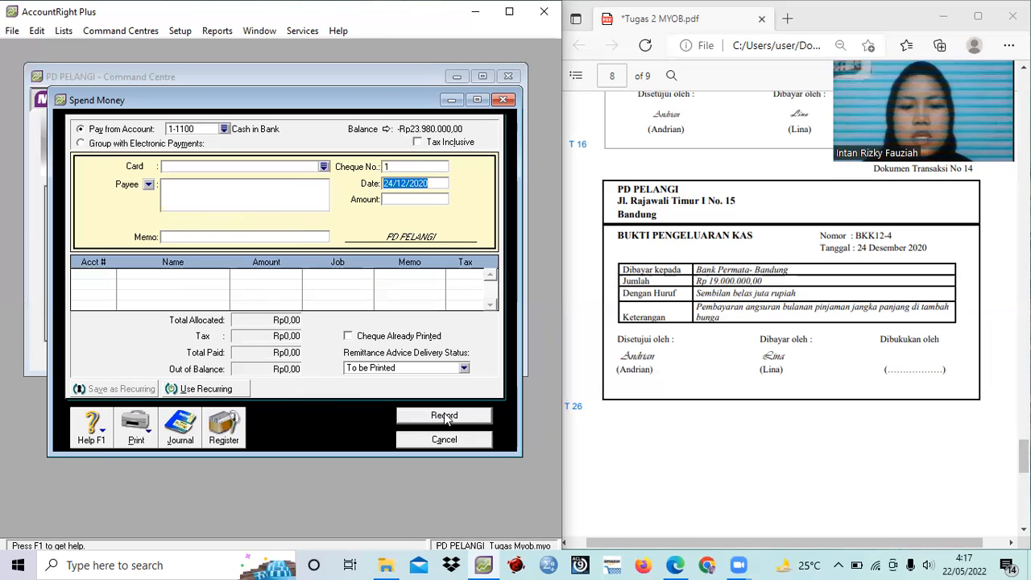
Find transaction document No. 15 in the assignment PDF, close Spend Money and start a new purchase entry.
left_click(649, 461)
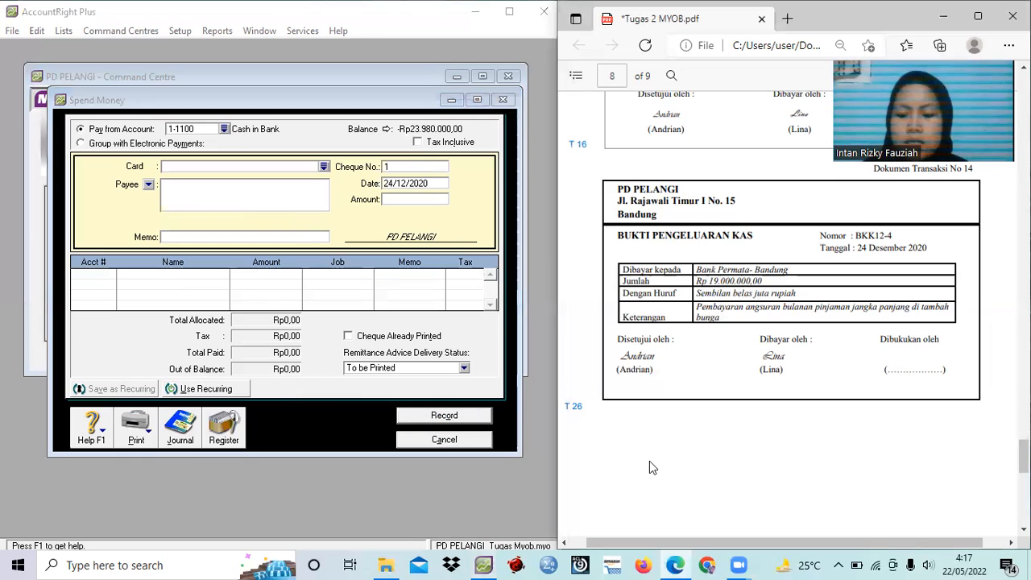
scroll(649, 460, "down", 8)
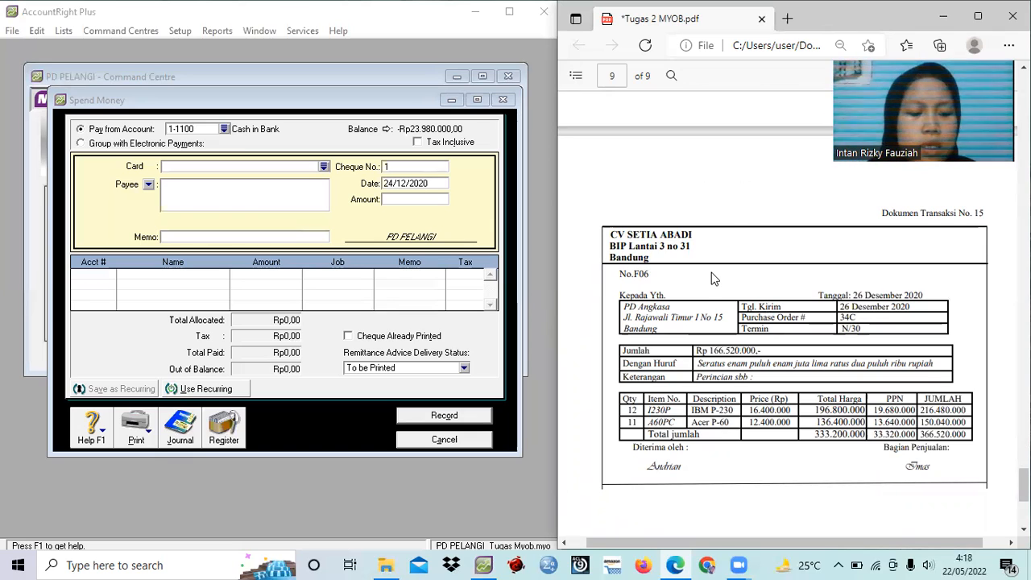
left_click(454, 439)
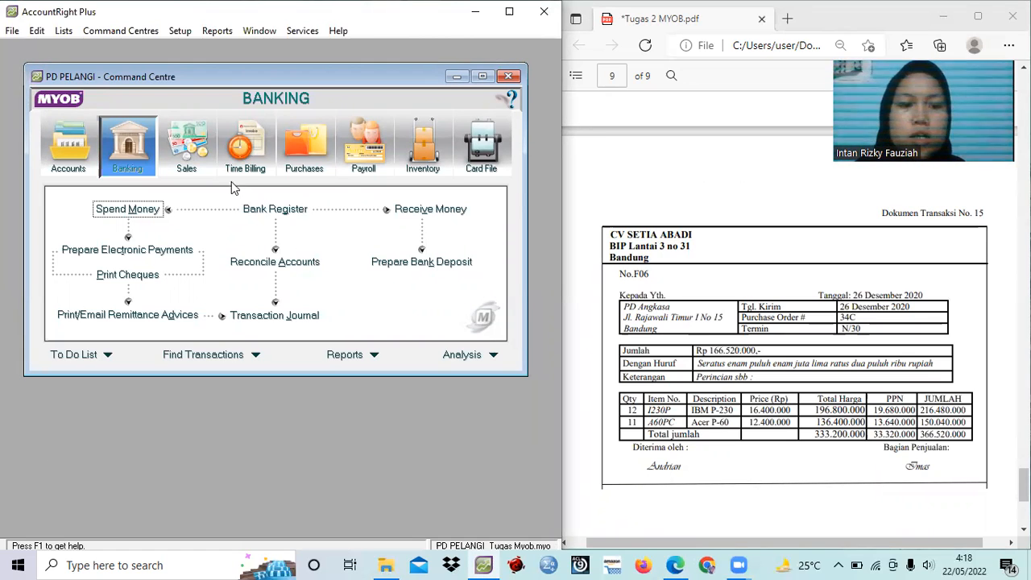
left_click(316, 170)
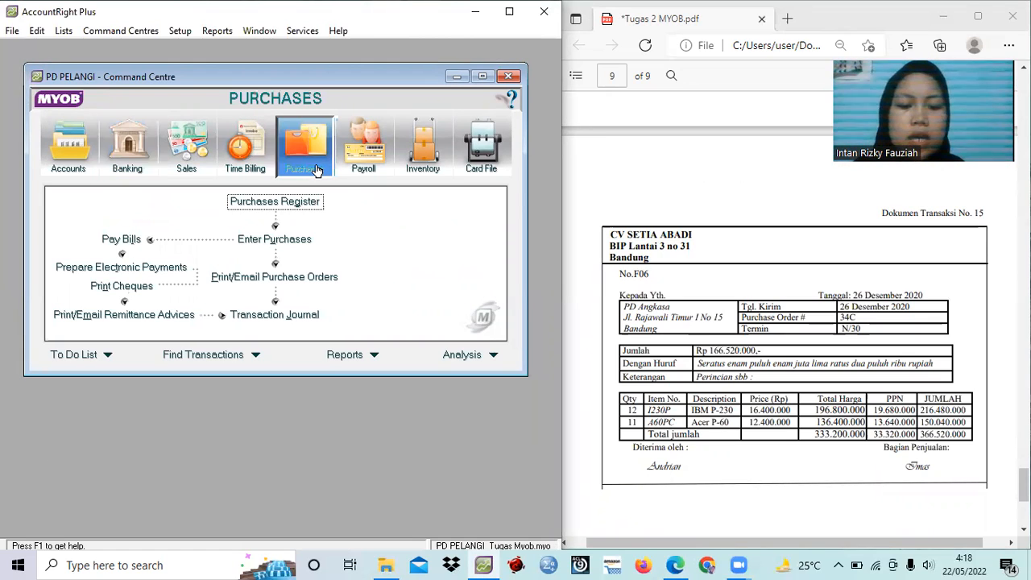
left_click(262, 239)
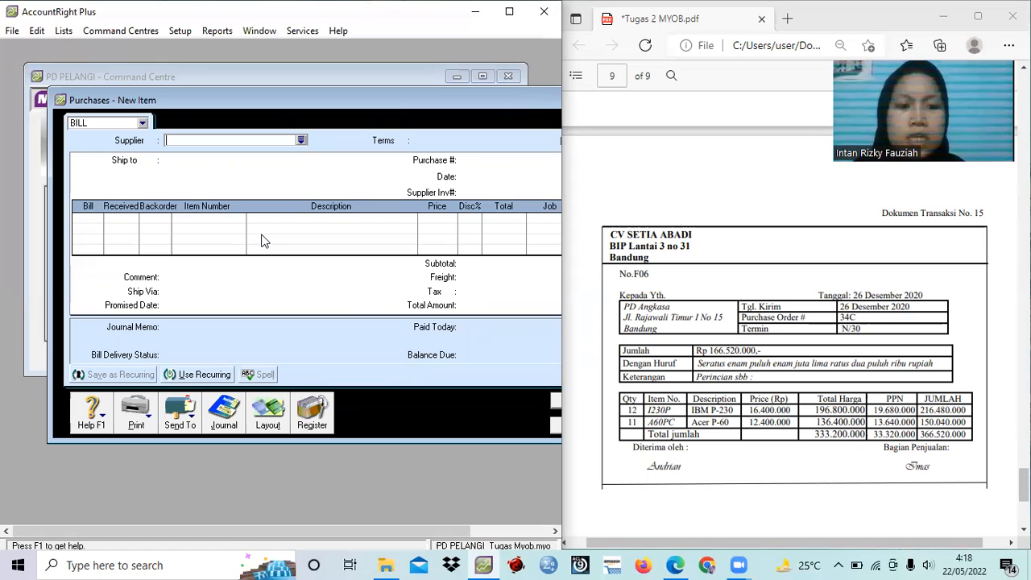
Choose CV Setia Abadi as the supplier of the new purchase bill.
left_click(301, 141)
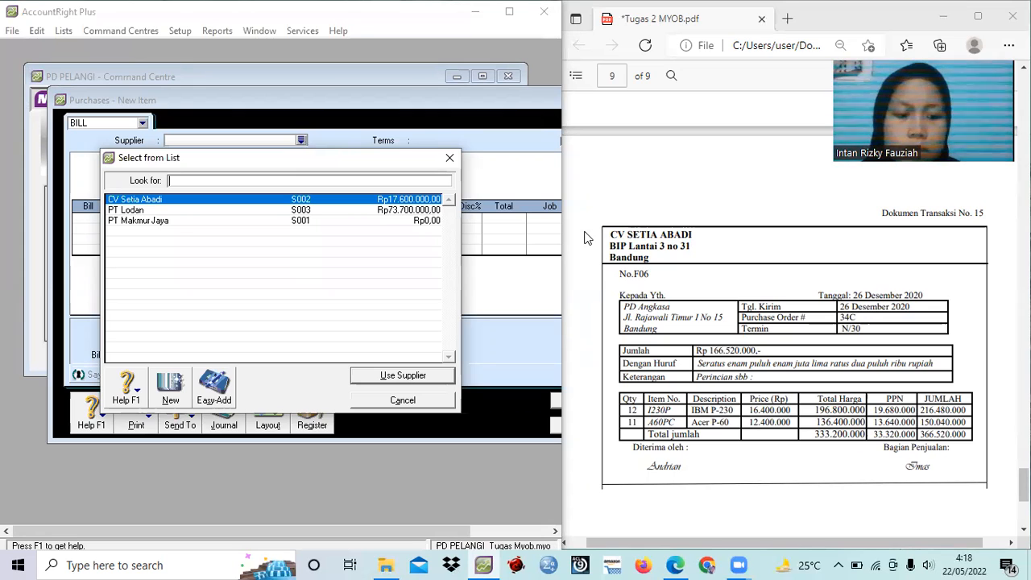
left_click(333, 205)
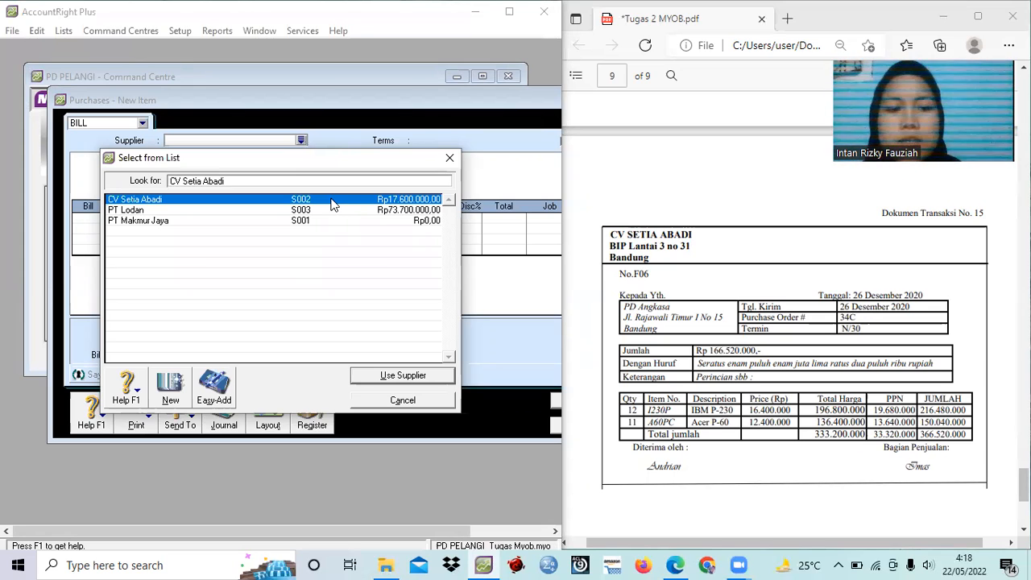
left_click(400, 375)
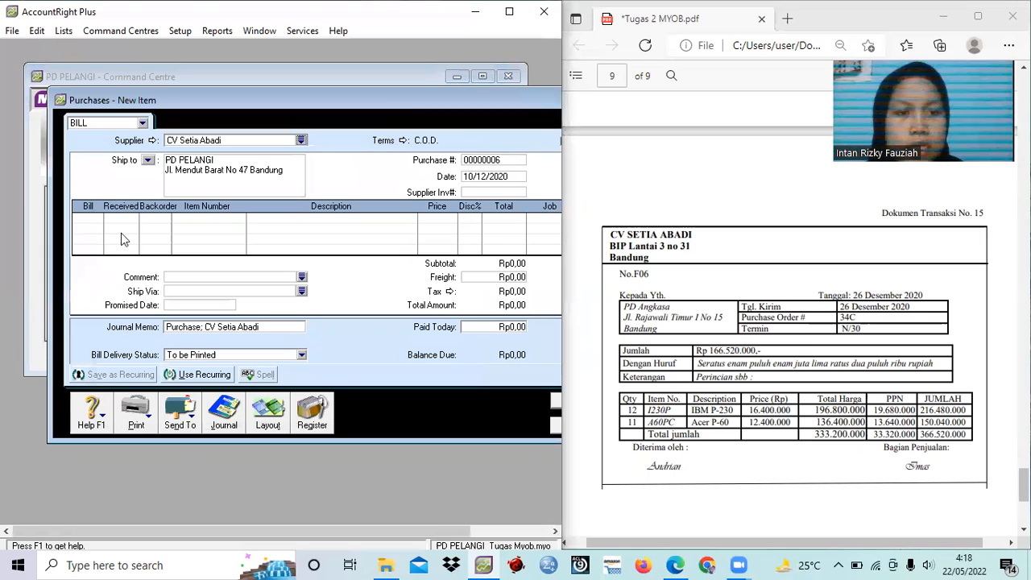
Set the bill's credit terms to In a Given # of Days with 30 balance due days.
left_click(403, 141)
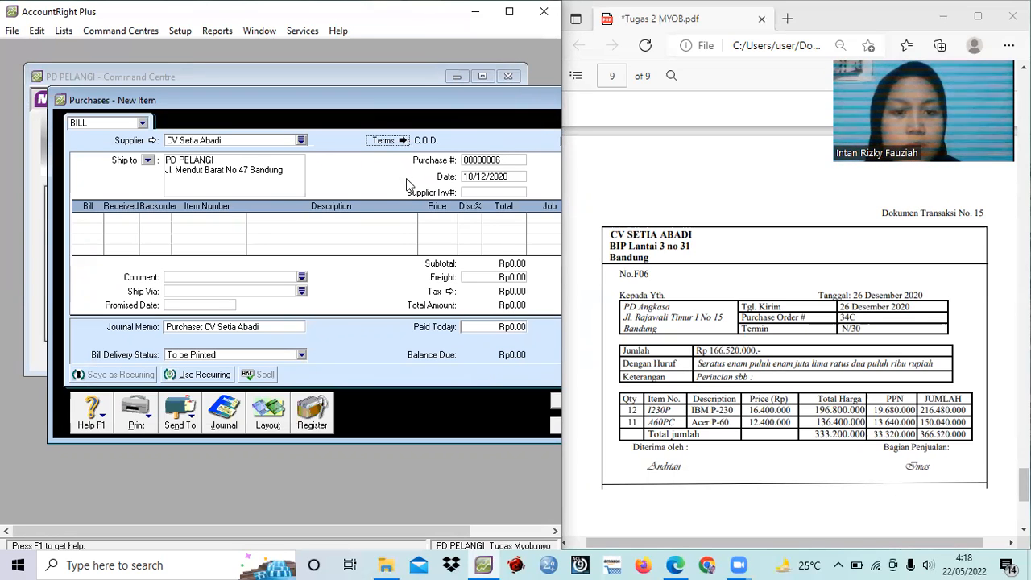
left_click(406, 188)
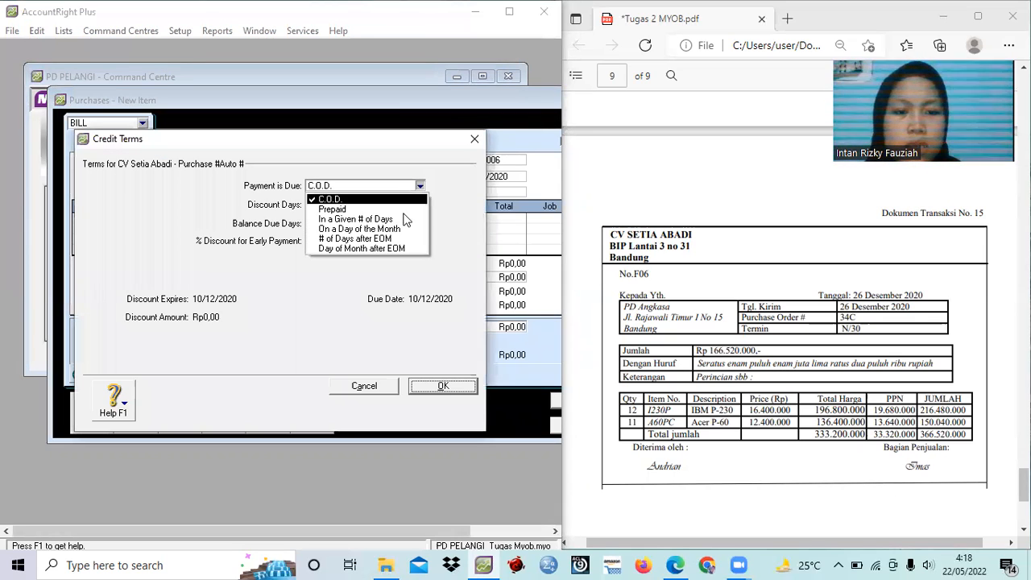
left_click(405, 219)
left_click(326, 226)
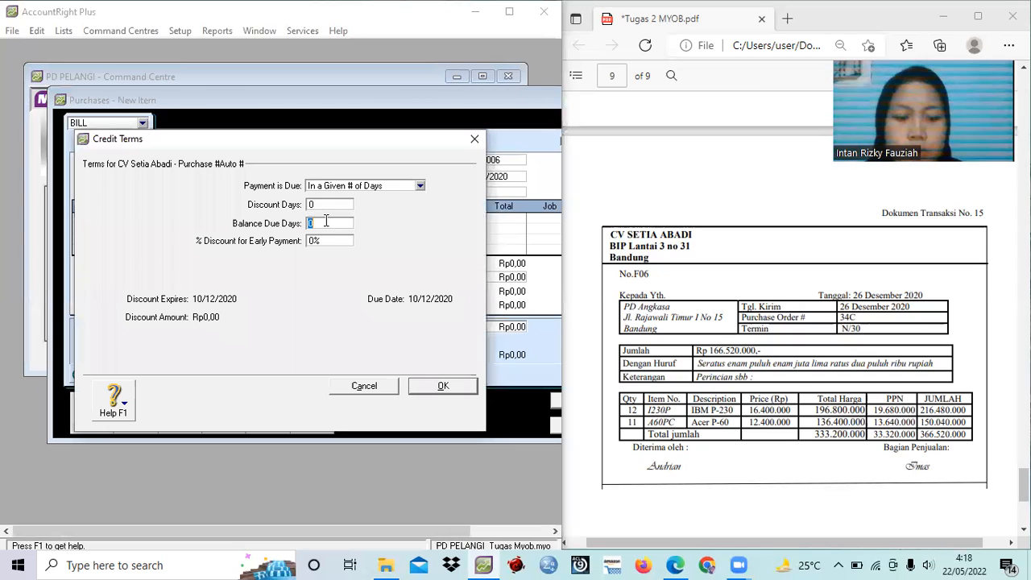
type("30")
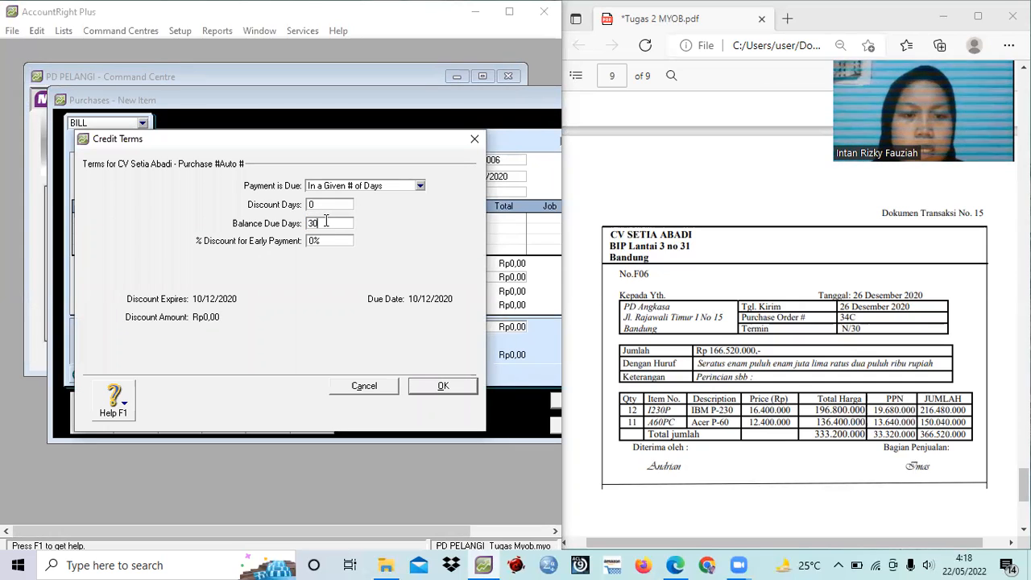
left_click(443, 386)
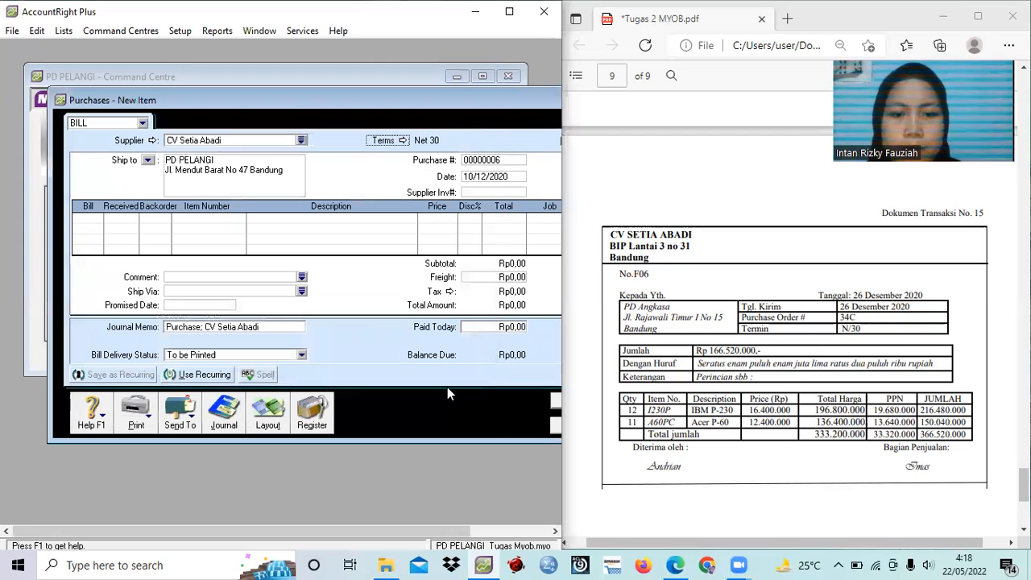
Enter F06 as the purchase number and set the bill date to 26/12/2020.
left_click(483, 158)
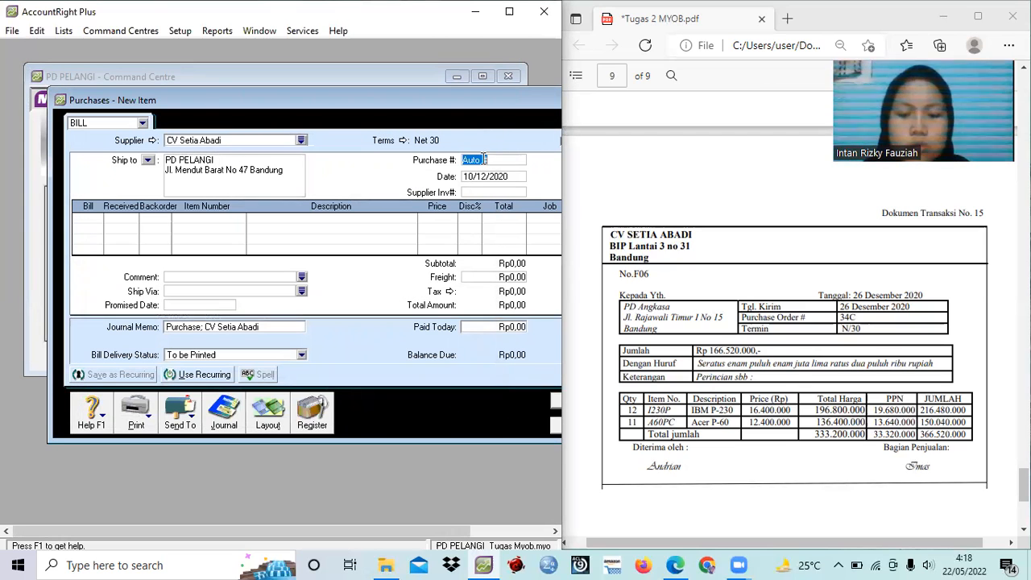
type("F")
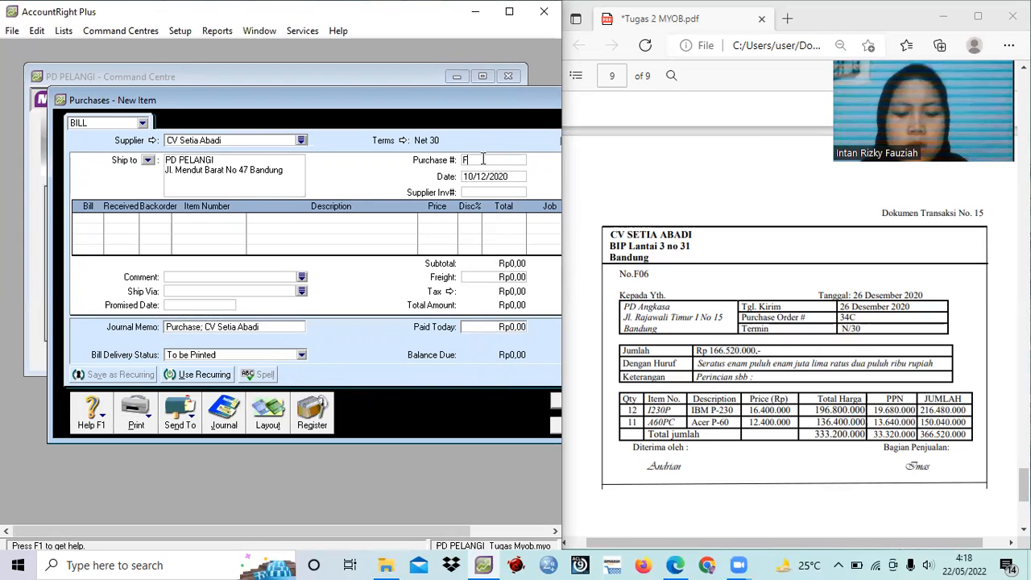
type("06")
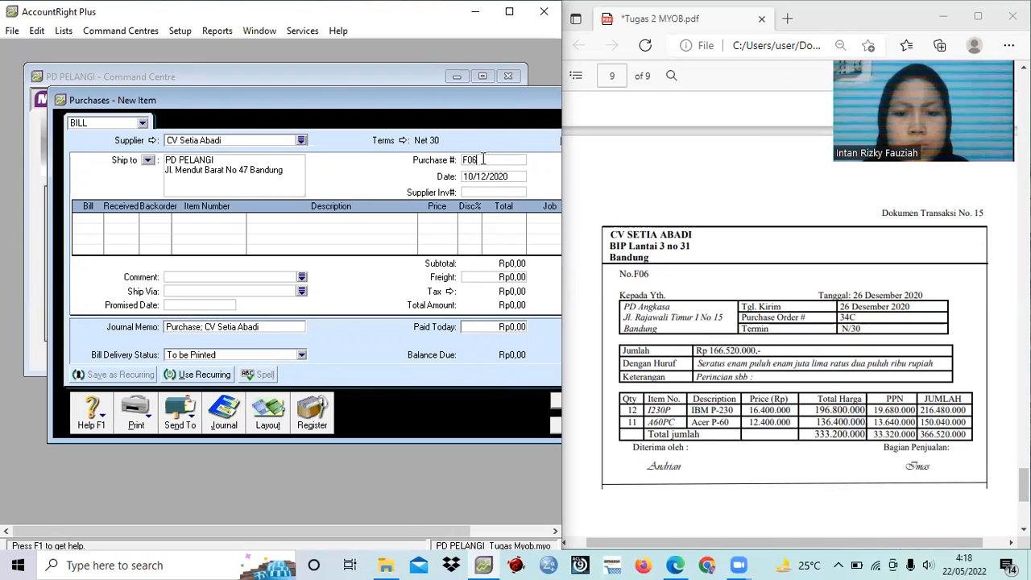
key("Tab")
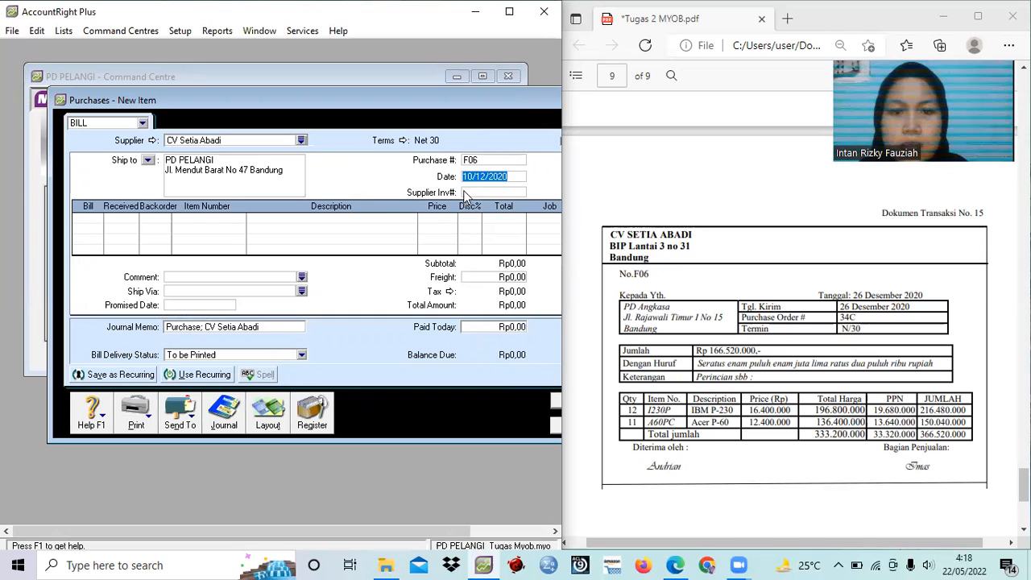
left_click(469, 179)
key("BackSpace")
key("Delete")
type("26")
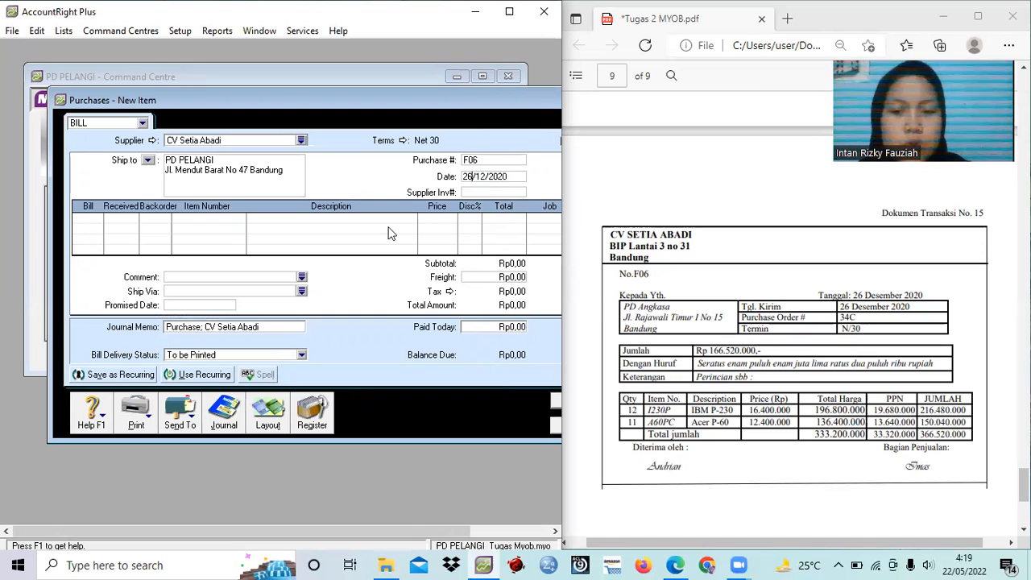
key("Tab")
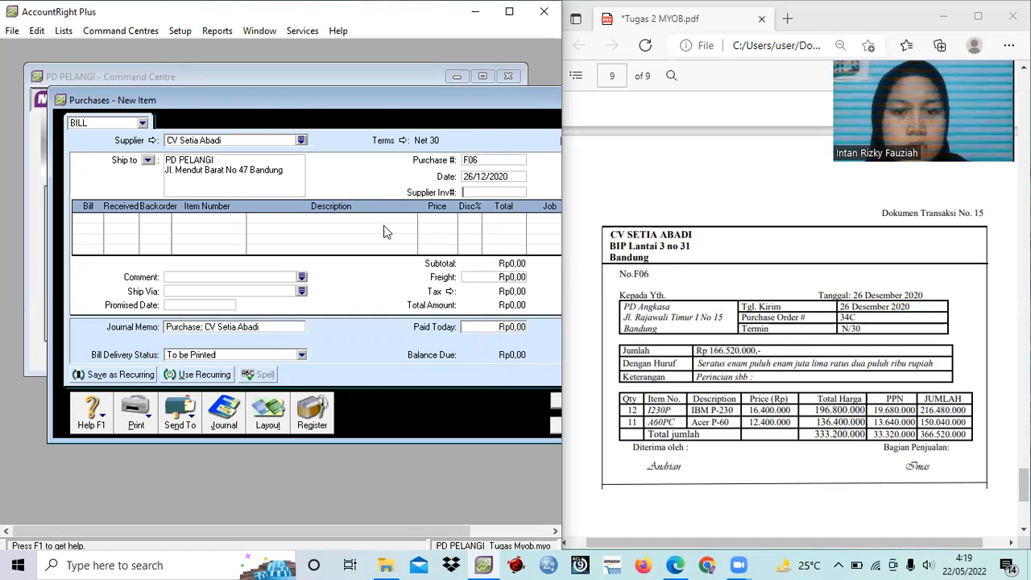
Fill in the first bill line with 12 units of item 1230P (IBM P-230) at a price of Rp16,400,000.
left_click(90, 214)
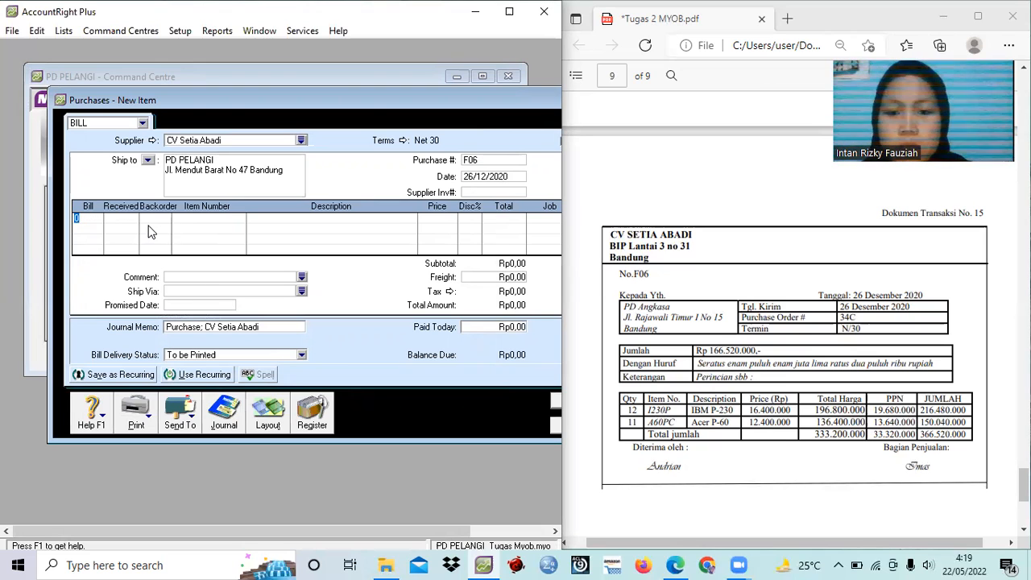
type("12")
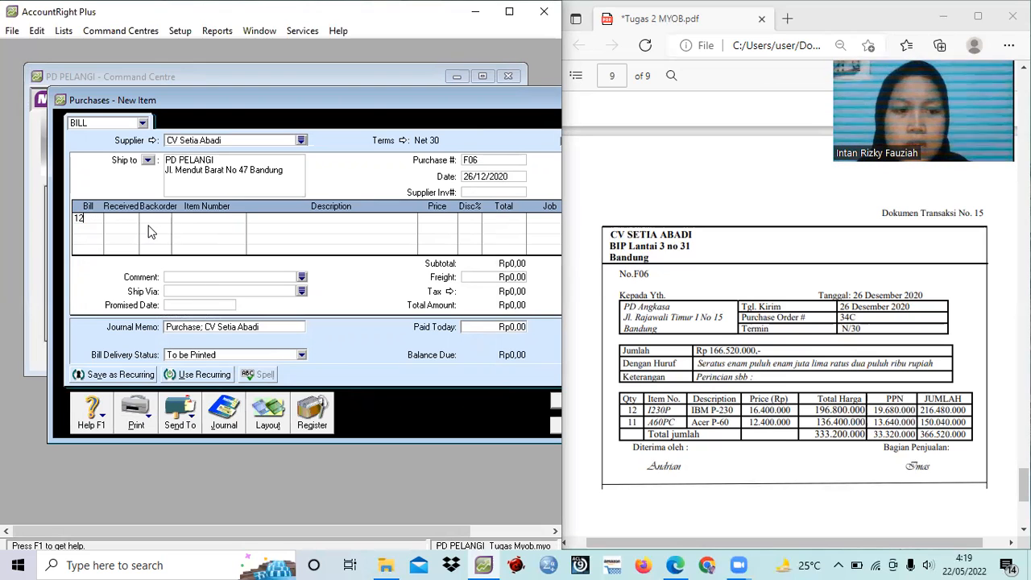
key("Tab")
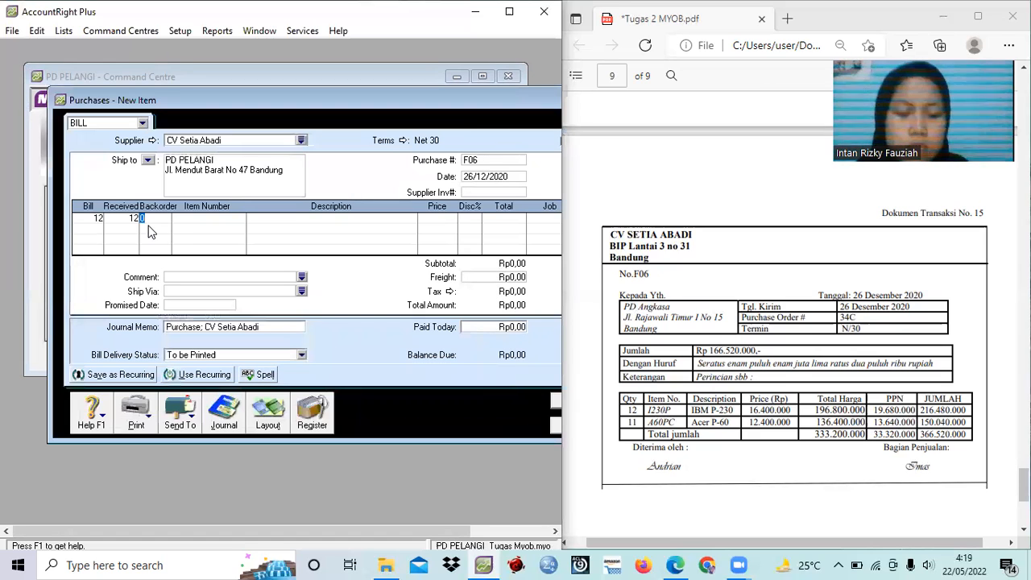
key("Tab")
type("123")
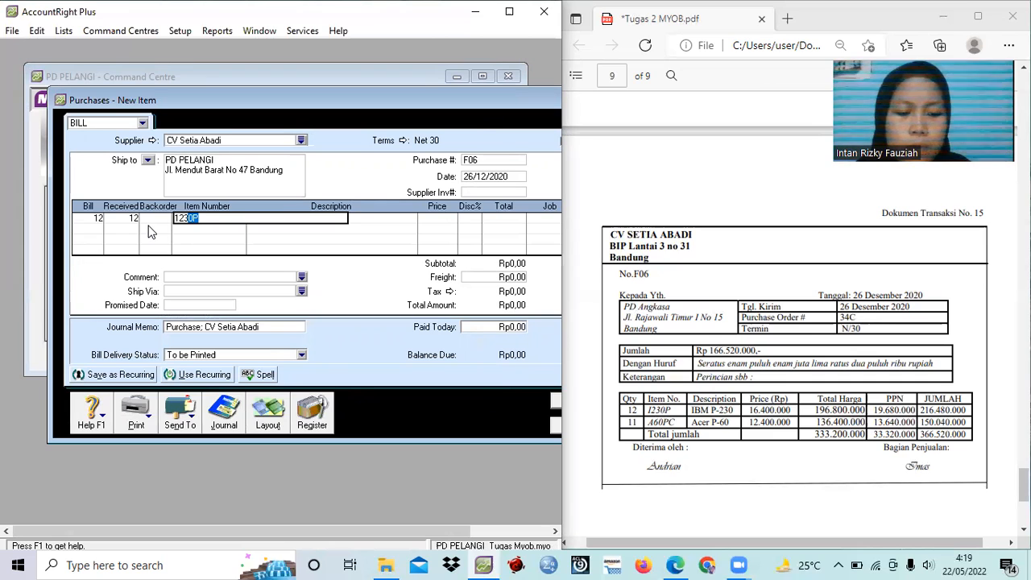
key("Tab")
key("Tab")
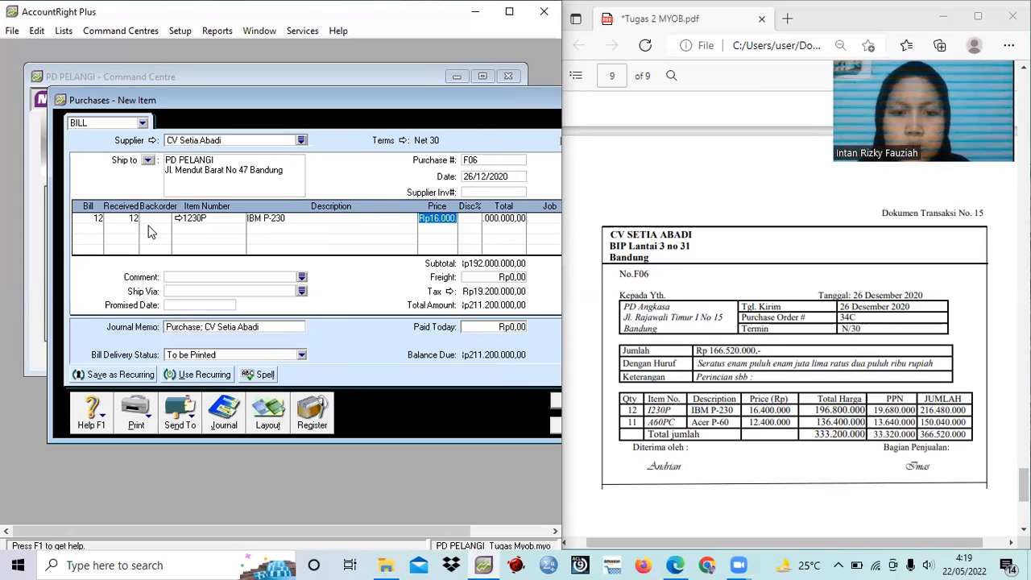
type("1640000")
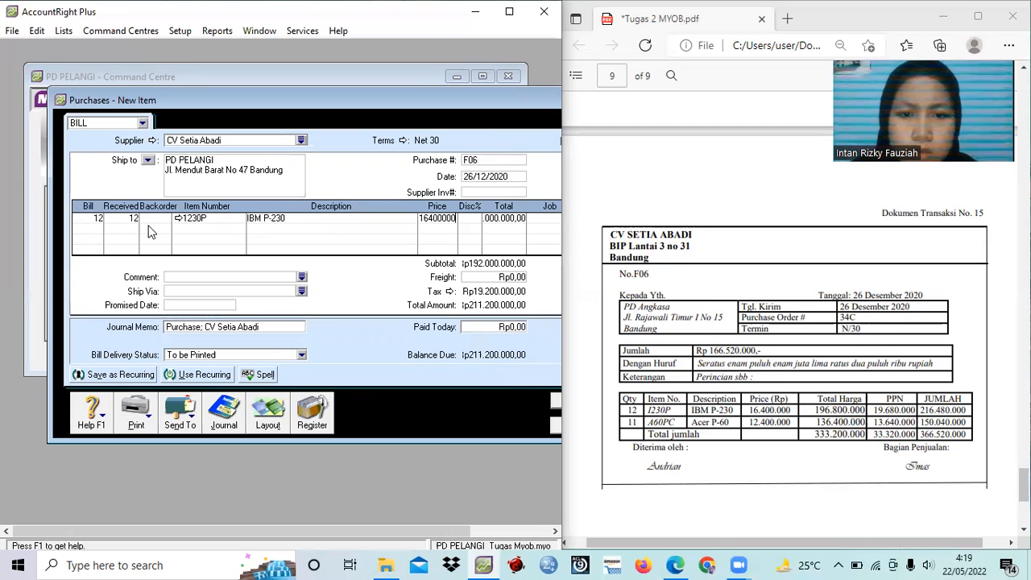
type("0")
key("Tab")
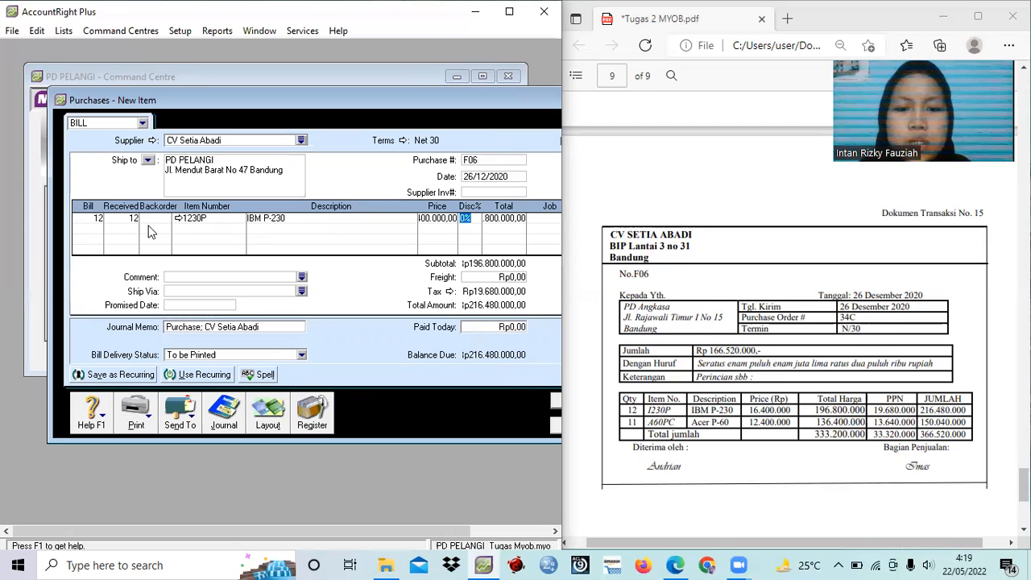
key("Tab")
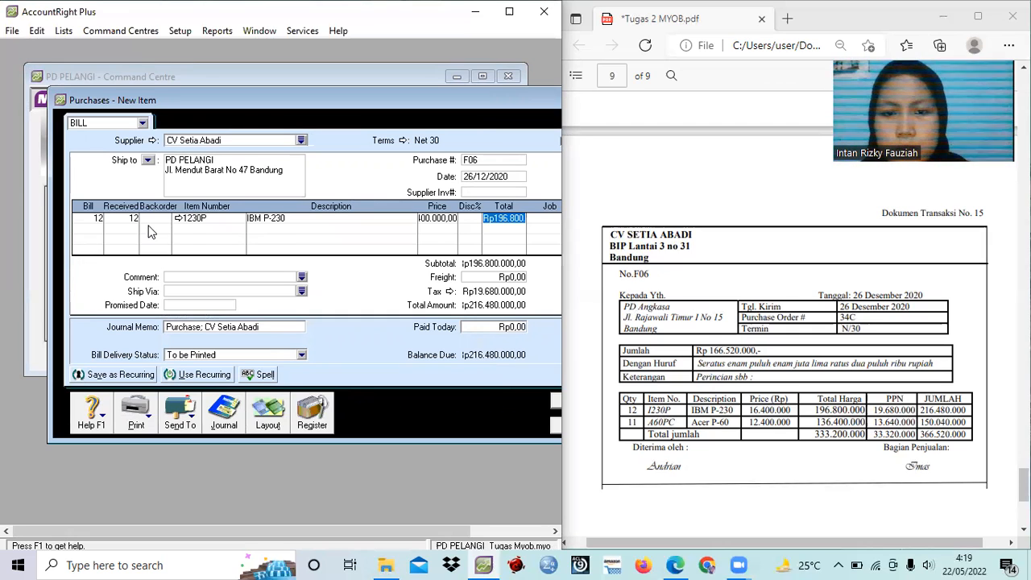
key("Tab")
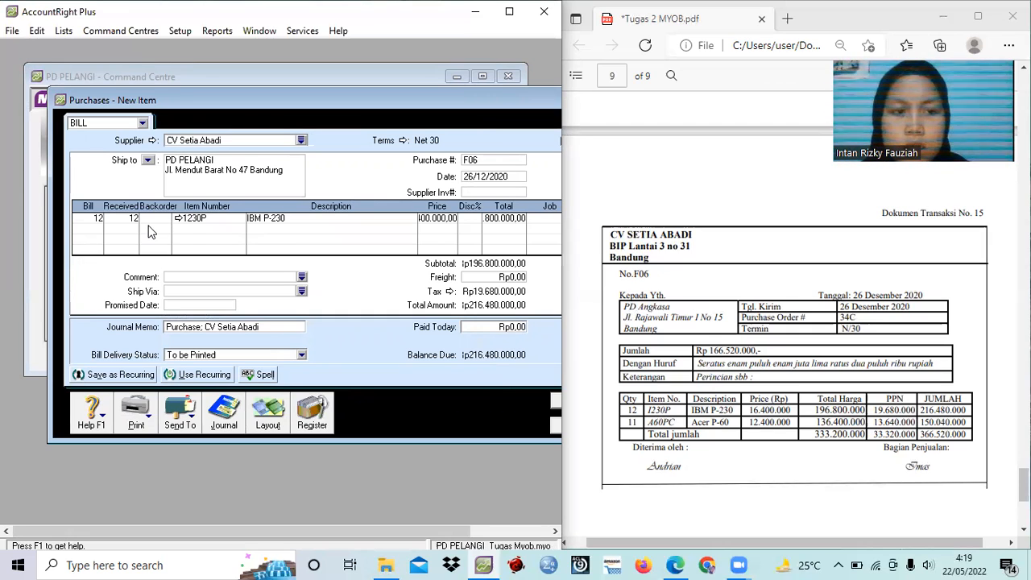
key("Tab")
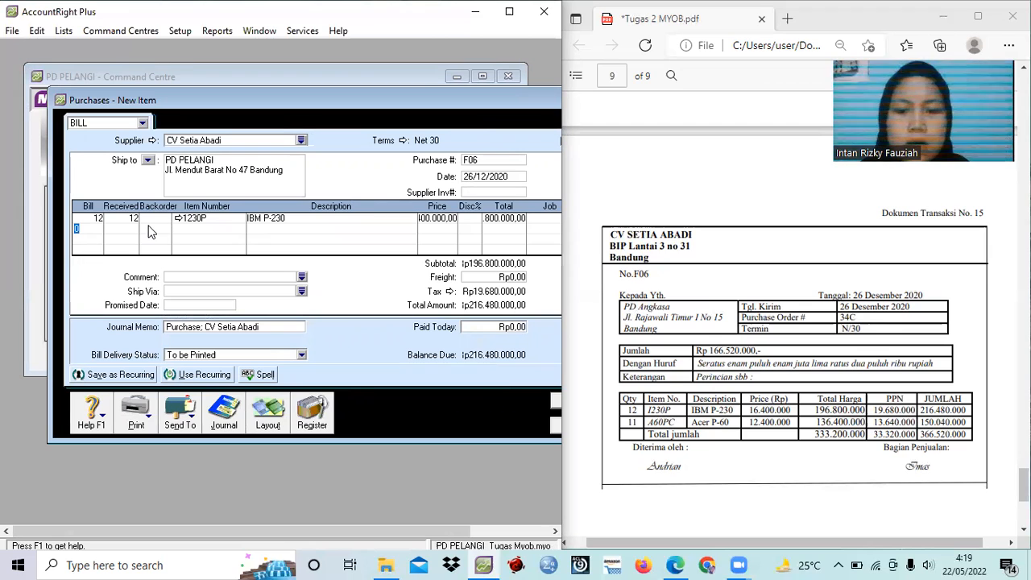
Add a second bill line with 11 units of item A60PC (Acer P-60) at a price of Rp12,400,000.
type("11")
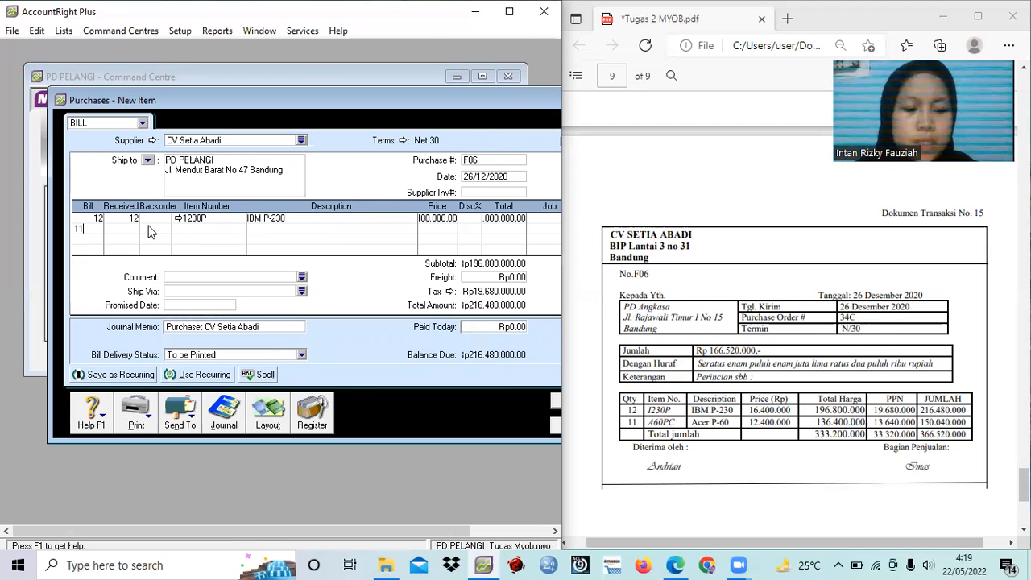
key("Tab")
key("Tab")
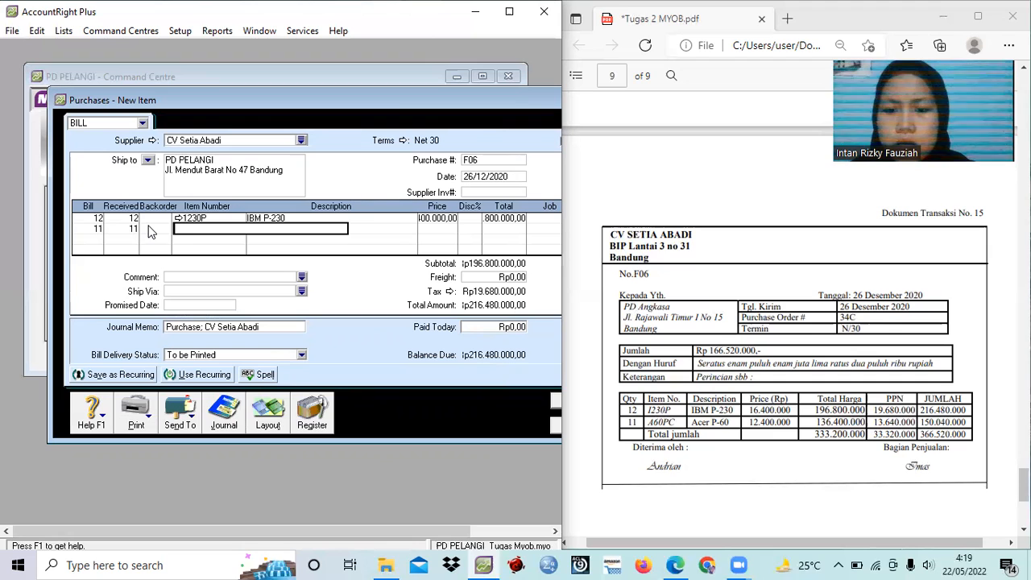
type("A60PC")
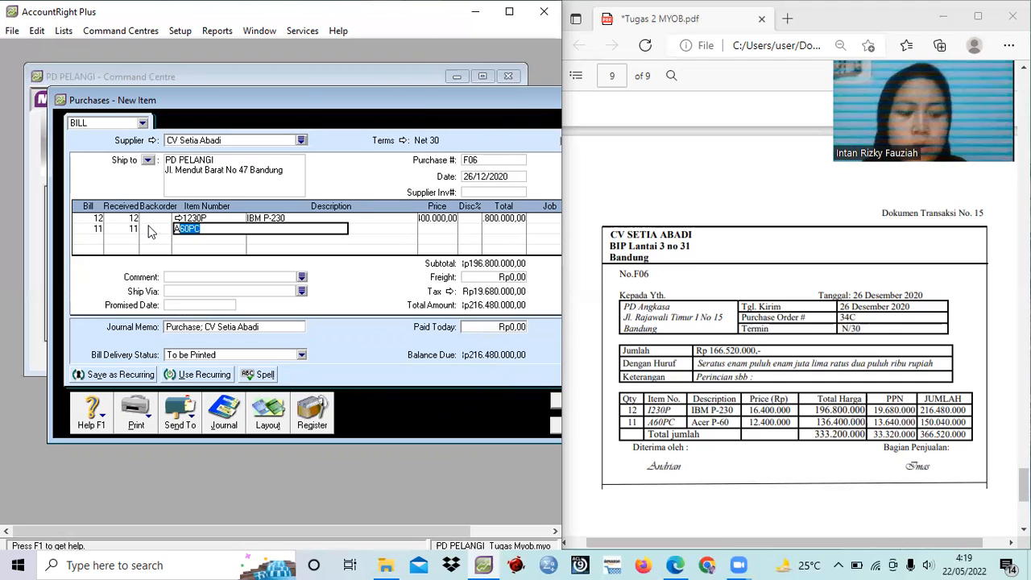
key("Tab")
key("Tab")
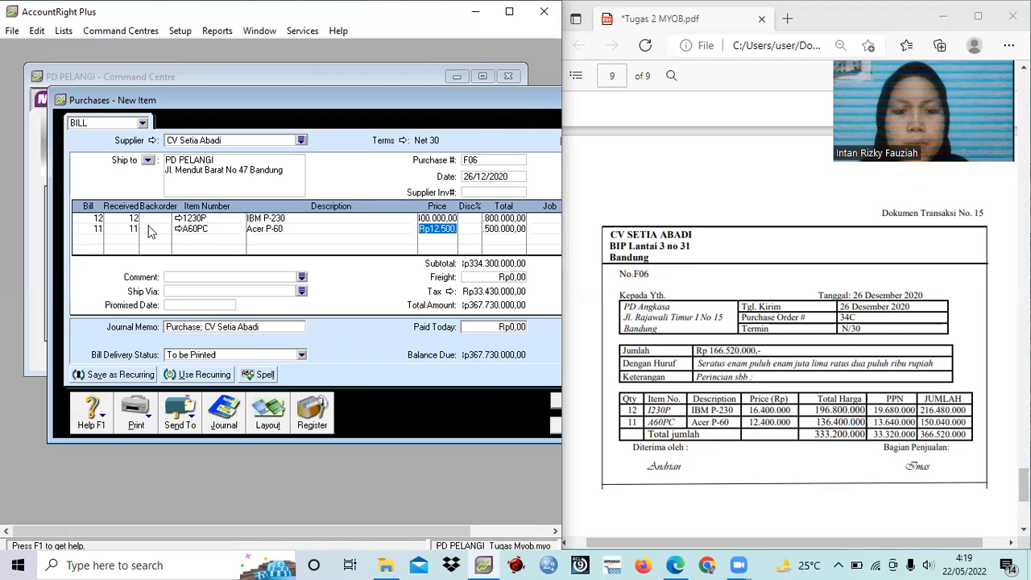
type("12")
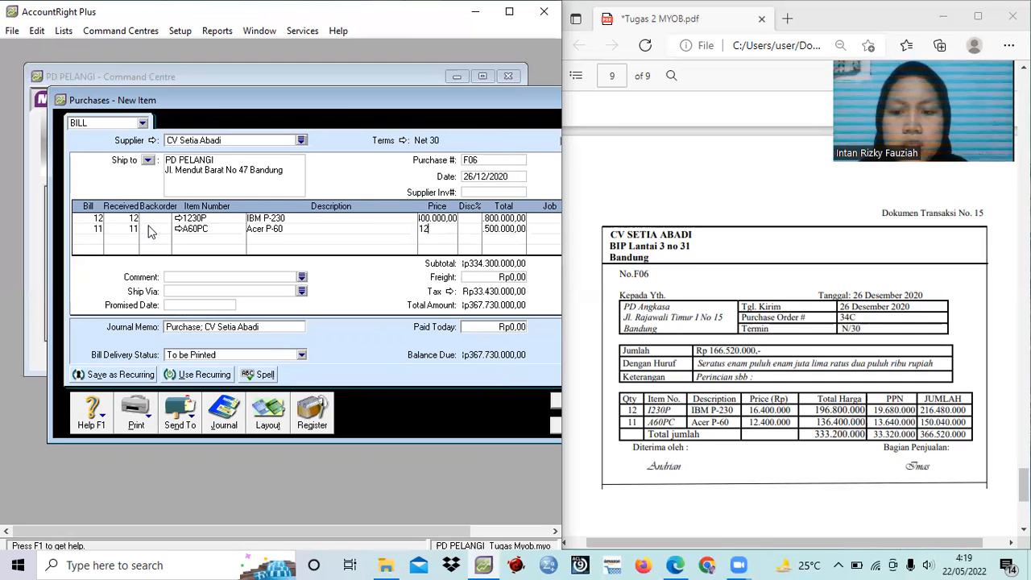
type("40")
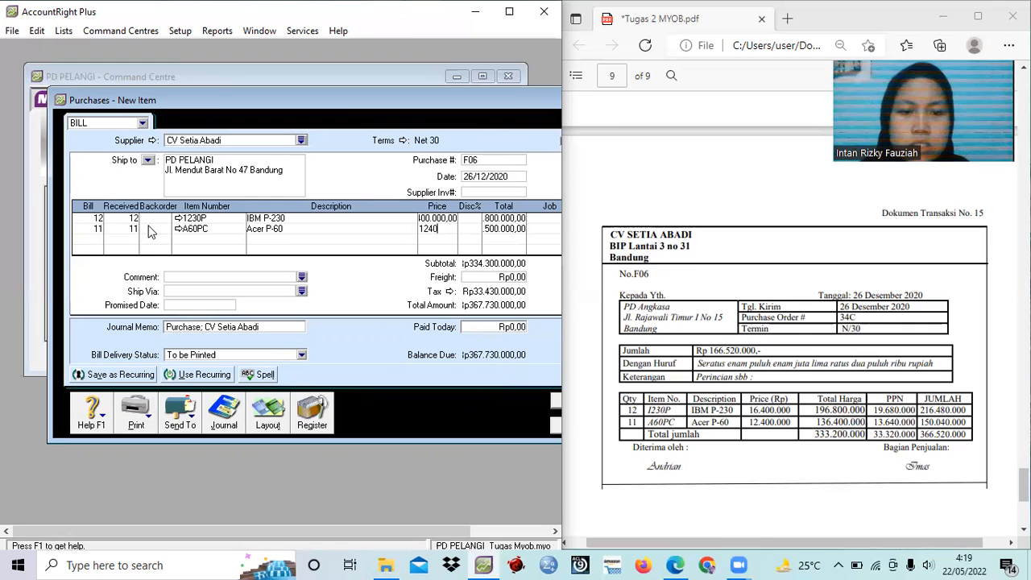
type("0000")
key("Tab")
key("Tab")
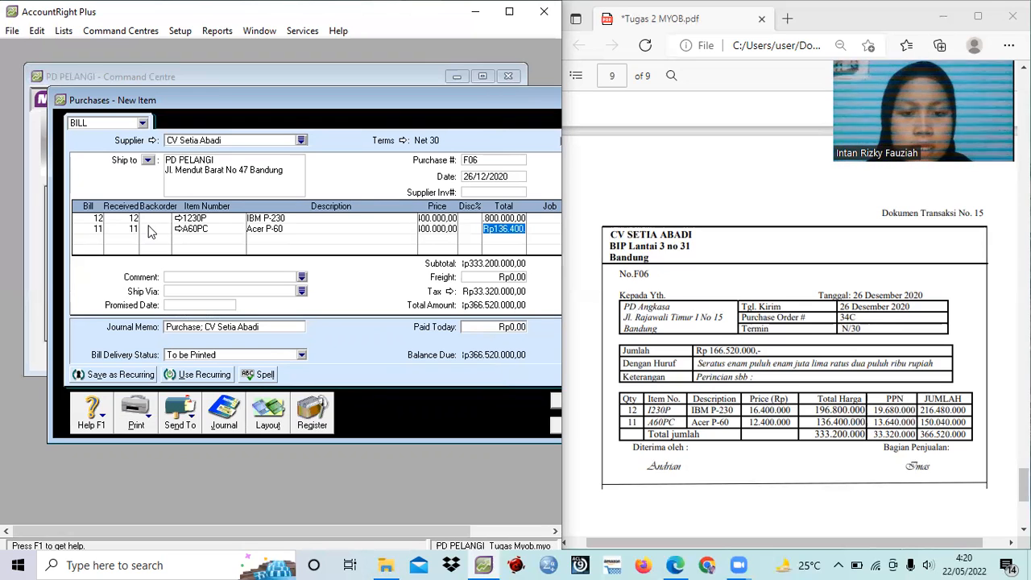
key("Tab")
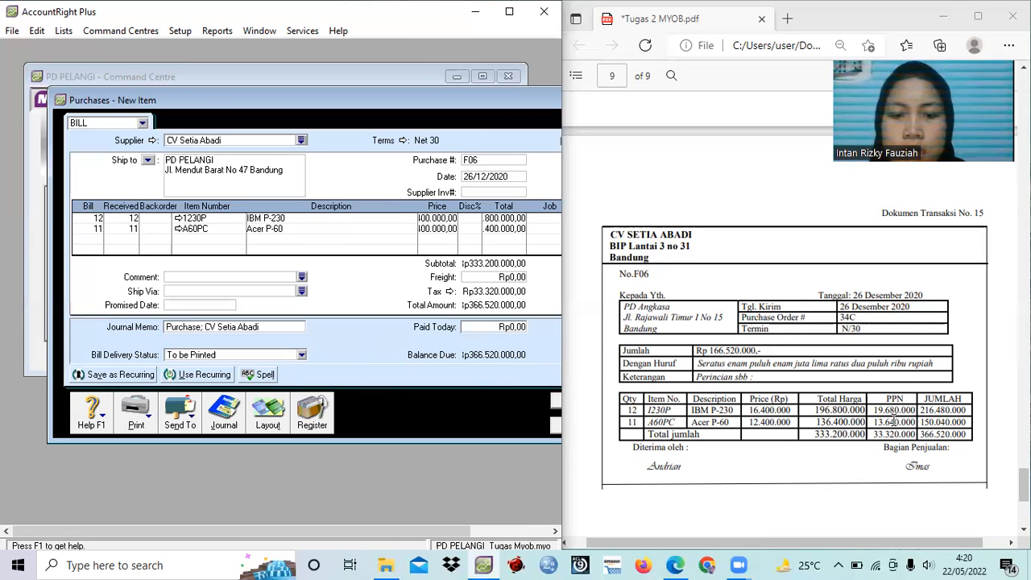
Compare the bill's totals with the PDF invoice and record the purchase, declining to change the tax code.
left_click(917, 436)
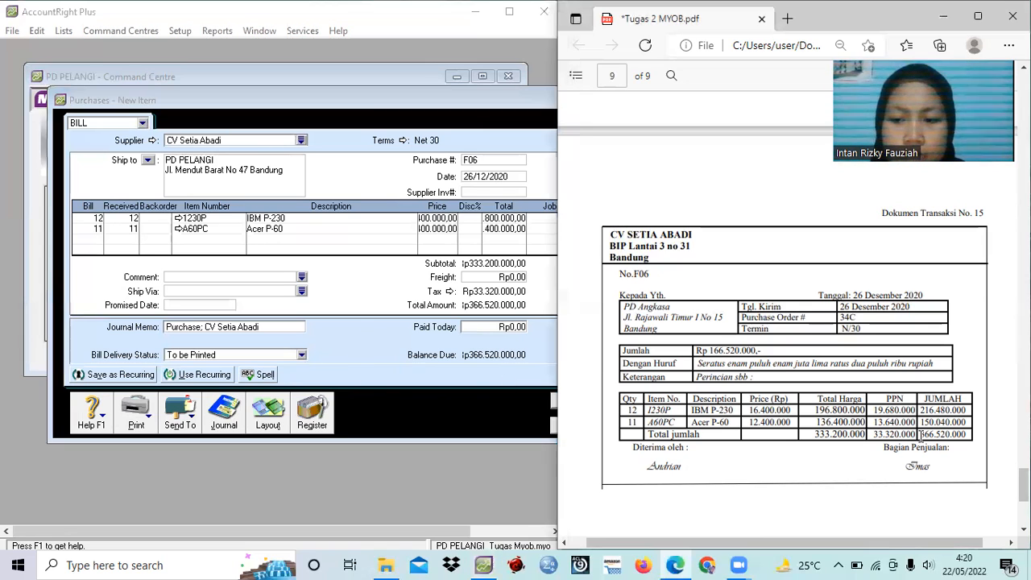
left_click(516, 372)
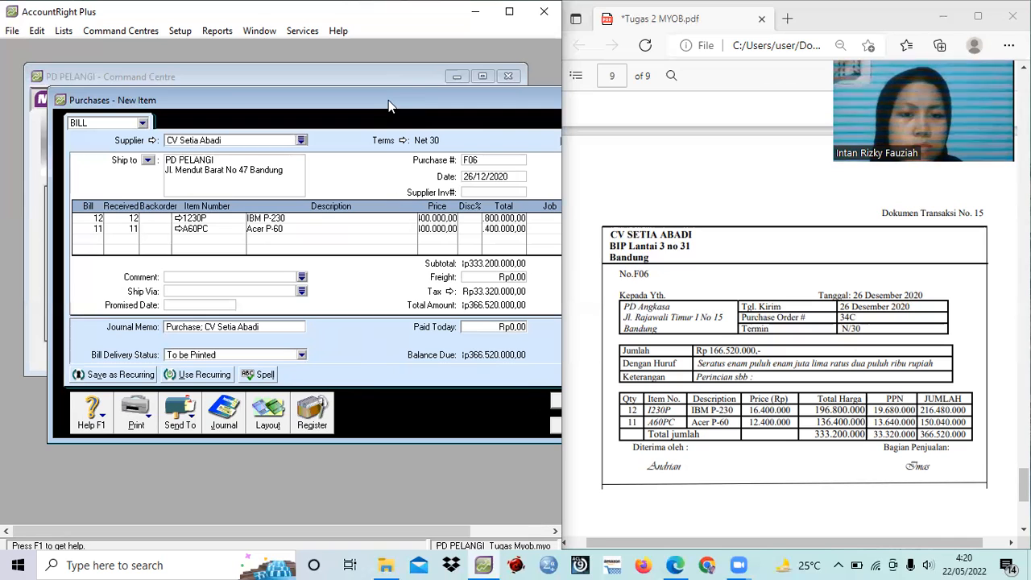
left_click_drag(388, 100, 333, 117)
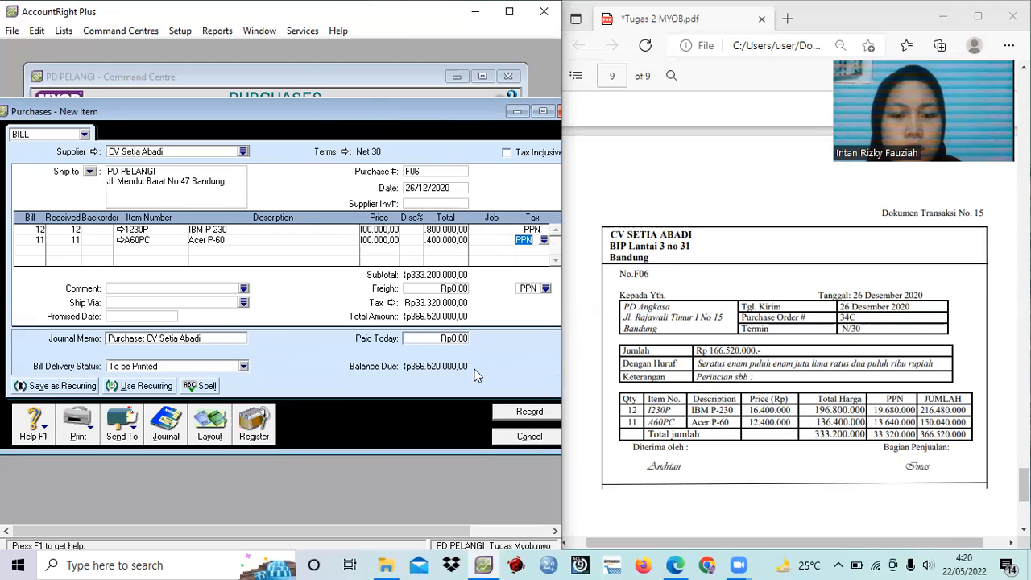
left_click(516, 418)
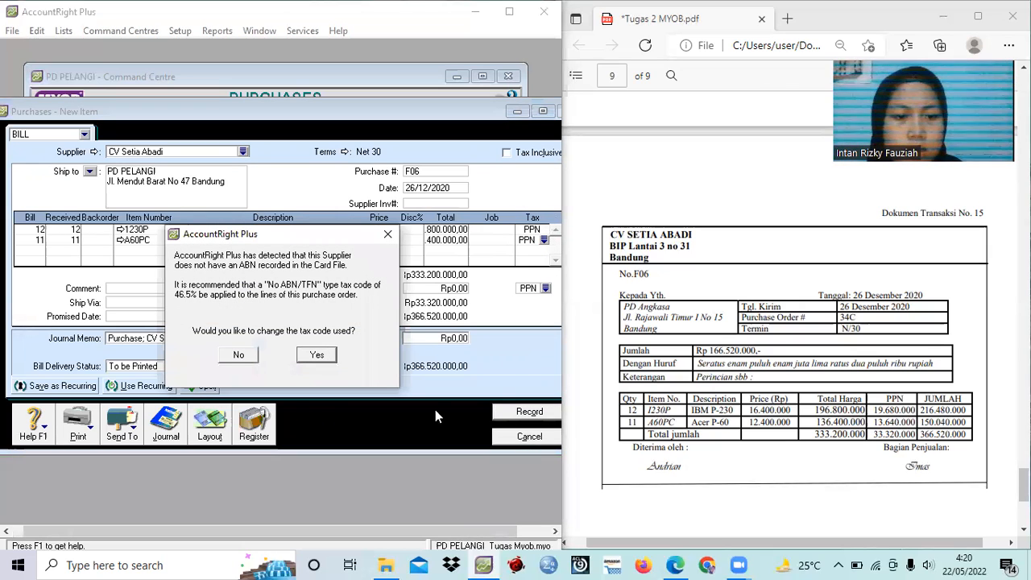
left_click(241, 356)
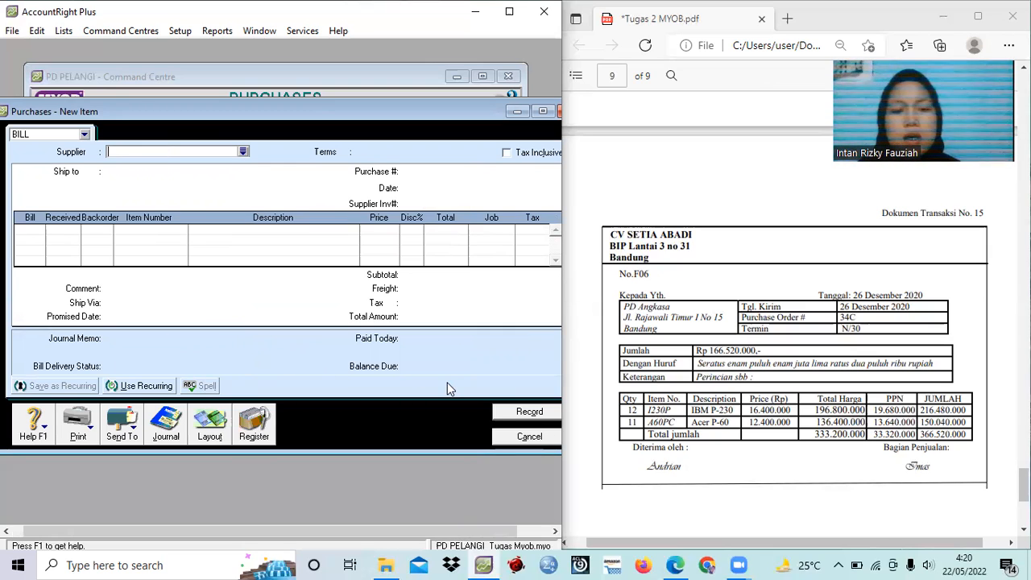
left_click(587, 461)
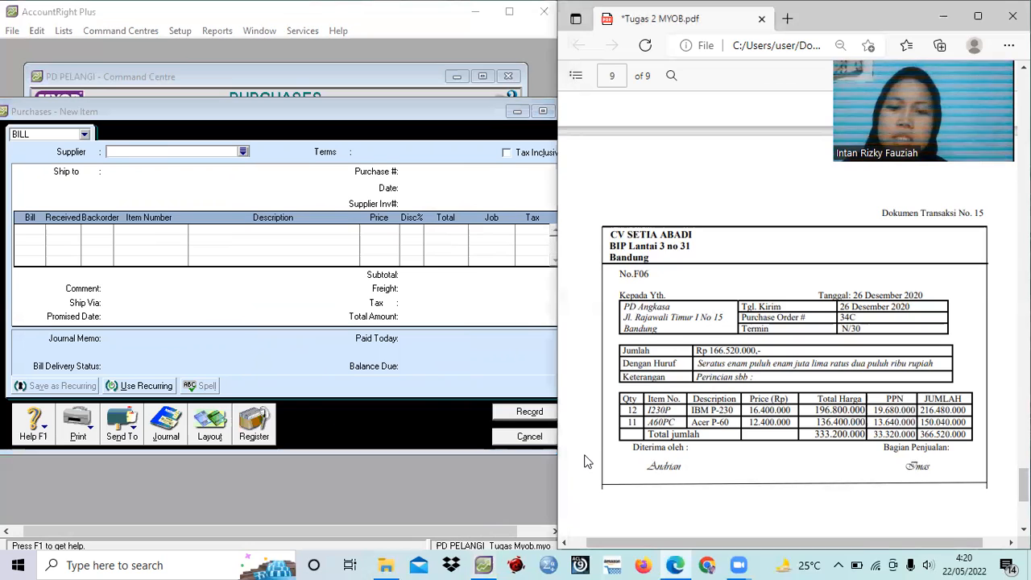
Check the end of the assignment PDF for further transaction documents and close the blank purchase form.
scroll(587, 461, "down", 4)
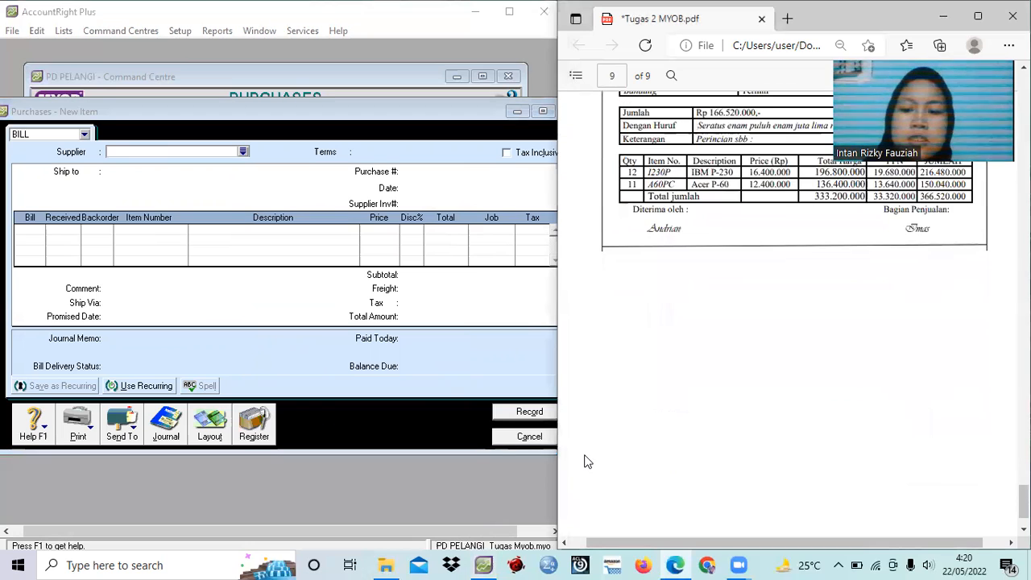
scroll(587, 462, "down", 1)
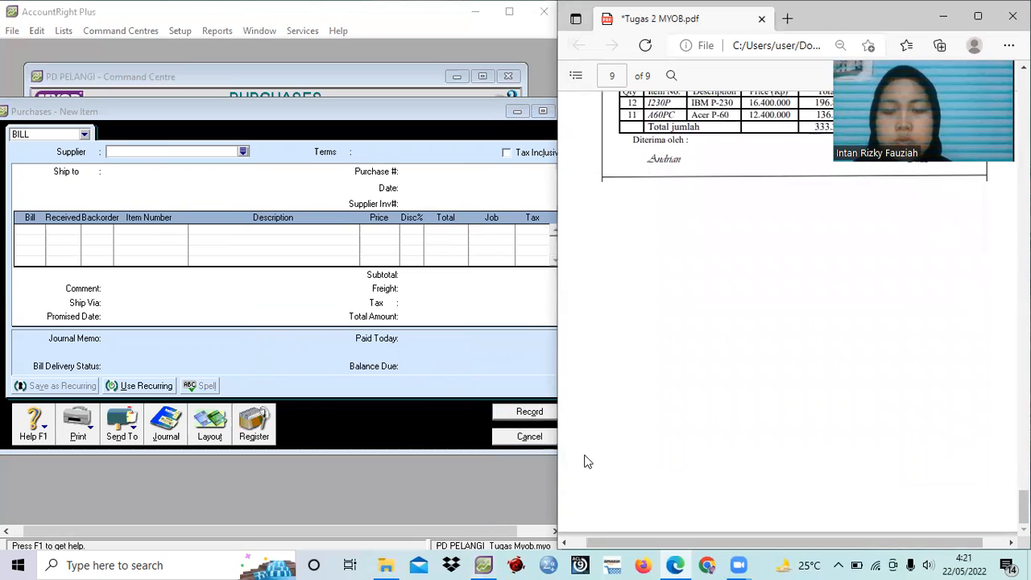
scroll(587, 462, "up", 10)
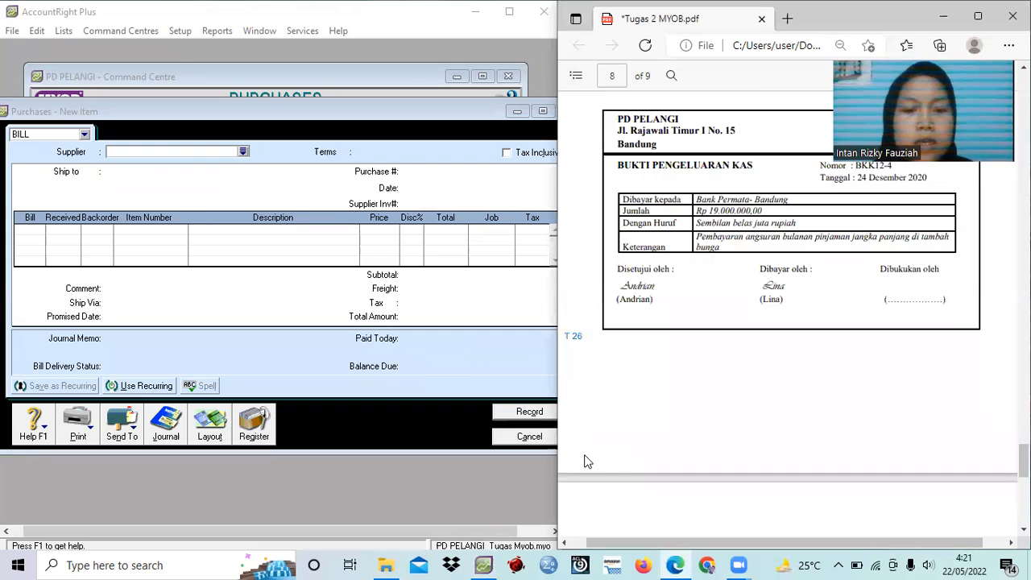
left_click(519, 435)
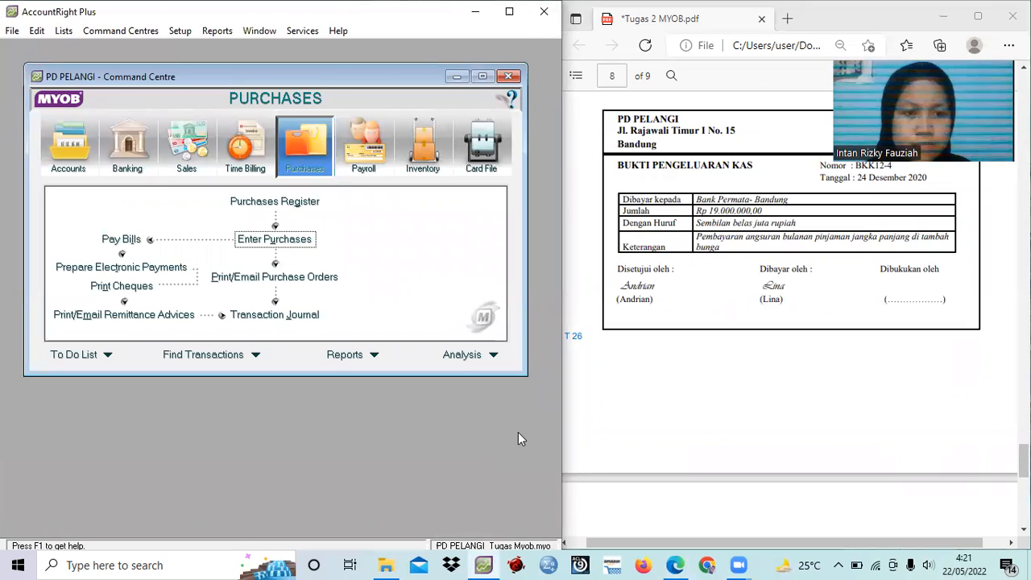
Display the Trial Balance report from the Accounts reports for December of This Year (FY 2020).
left_click(70, 153)
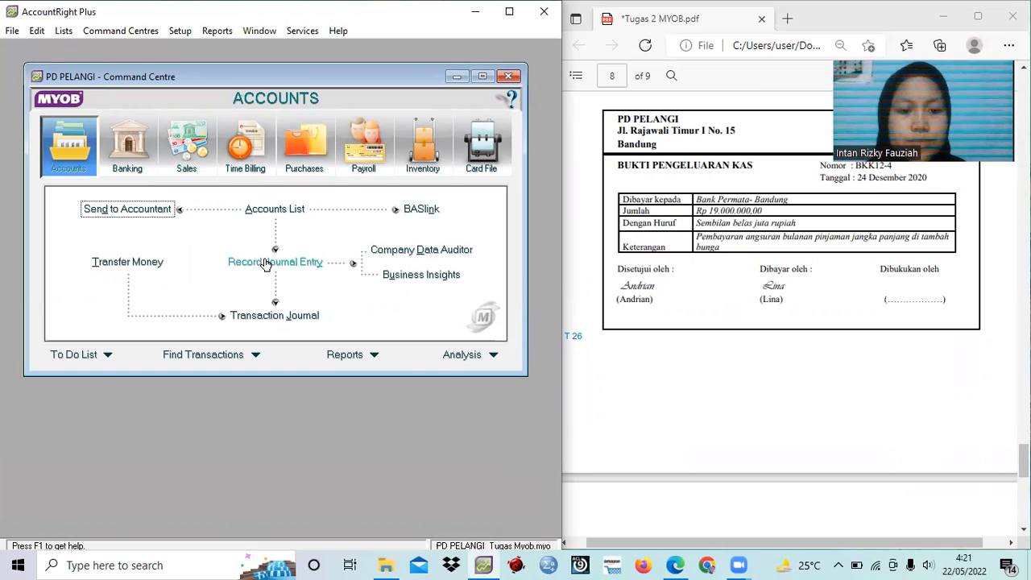
left_click(348, 358)
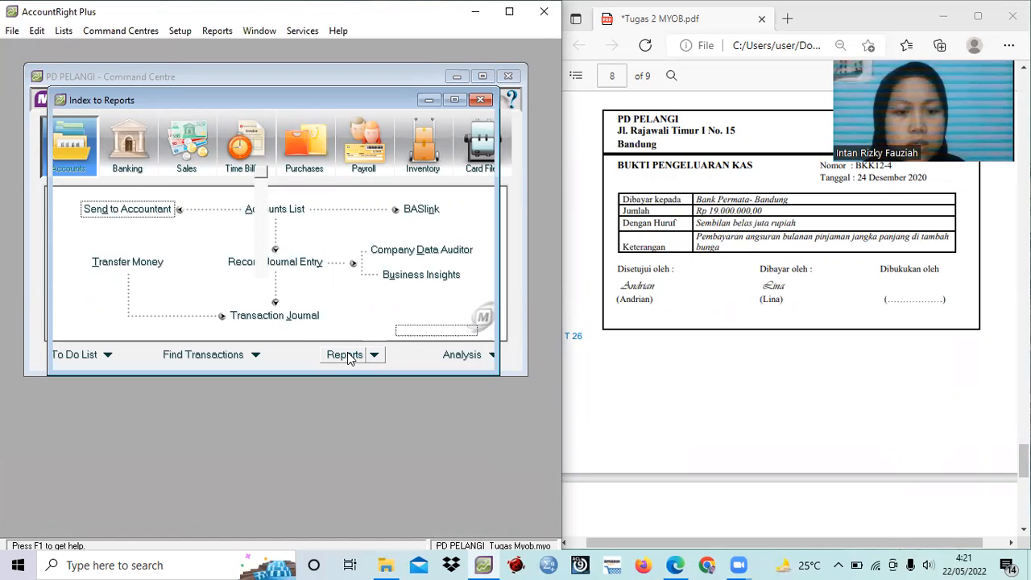
left_click(451, 100)
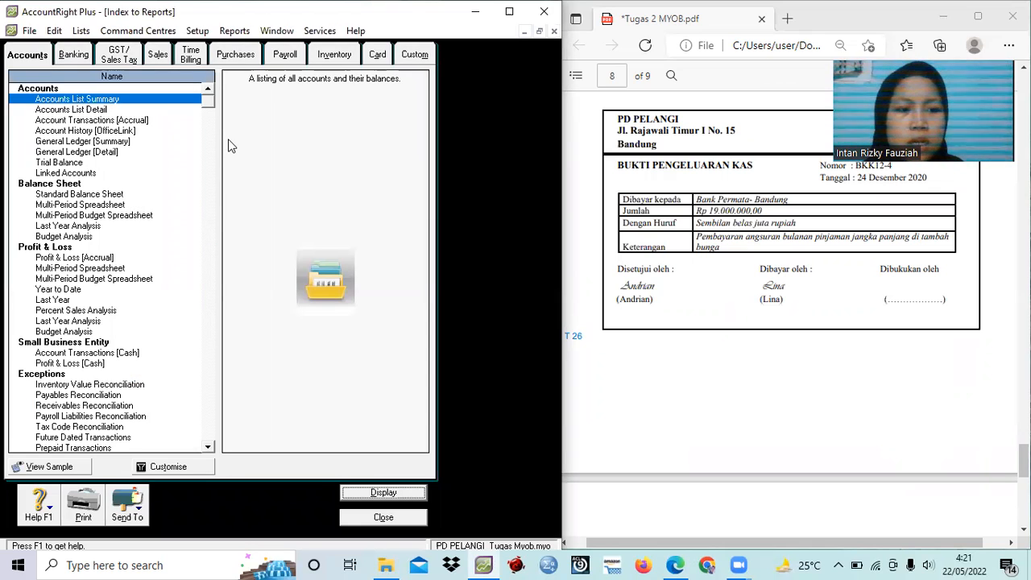
left_click(74, 163)
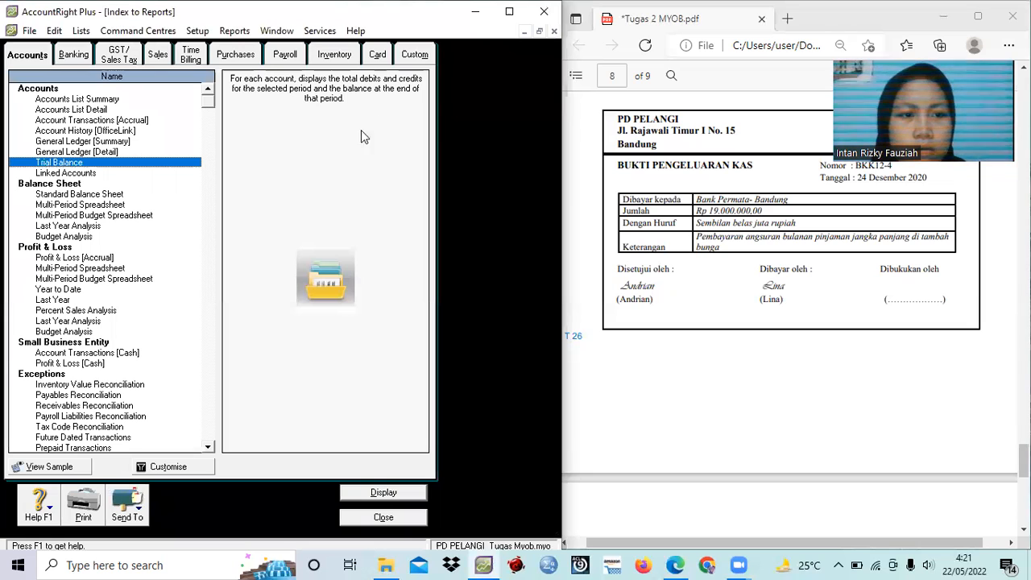
double_click(160, 162)
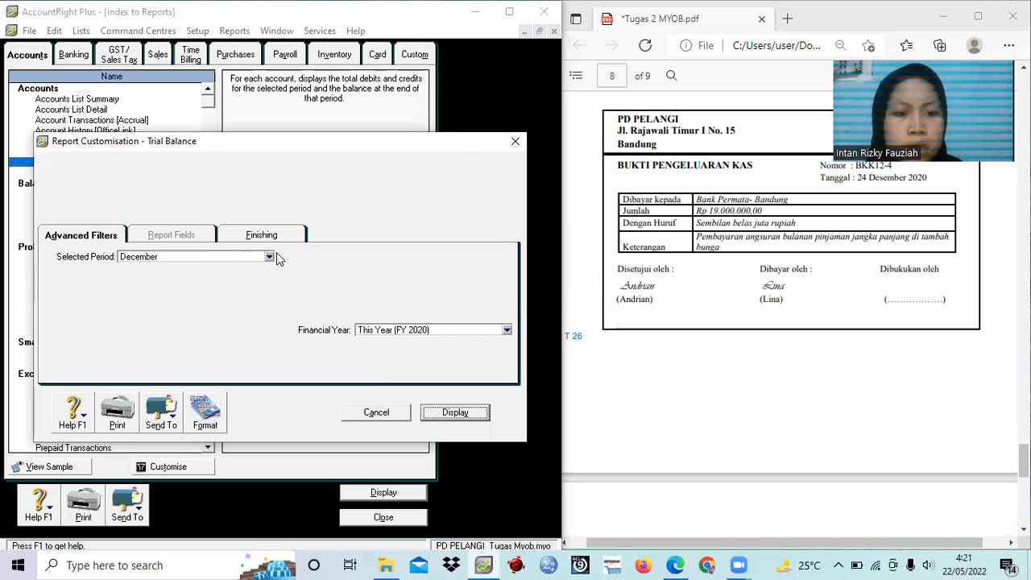
left_click(454, 412)
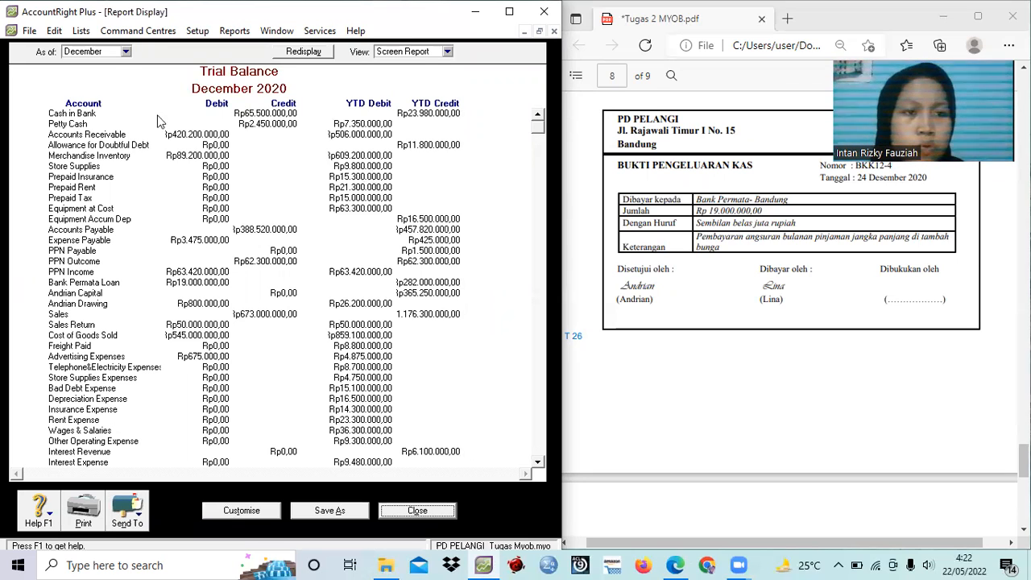
Review the December trial balance down to its debit and credit totals, and close the report and the reports index.
left_click(127, 51)
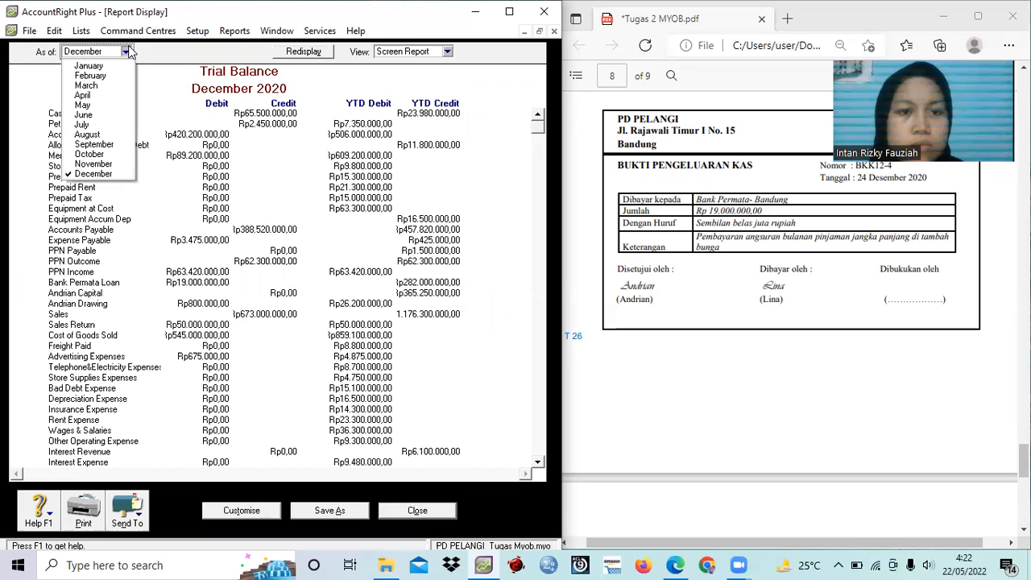
left_click(162, 93)
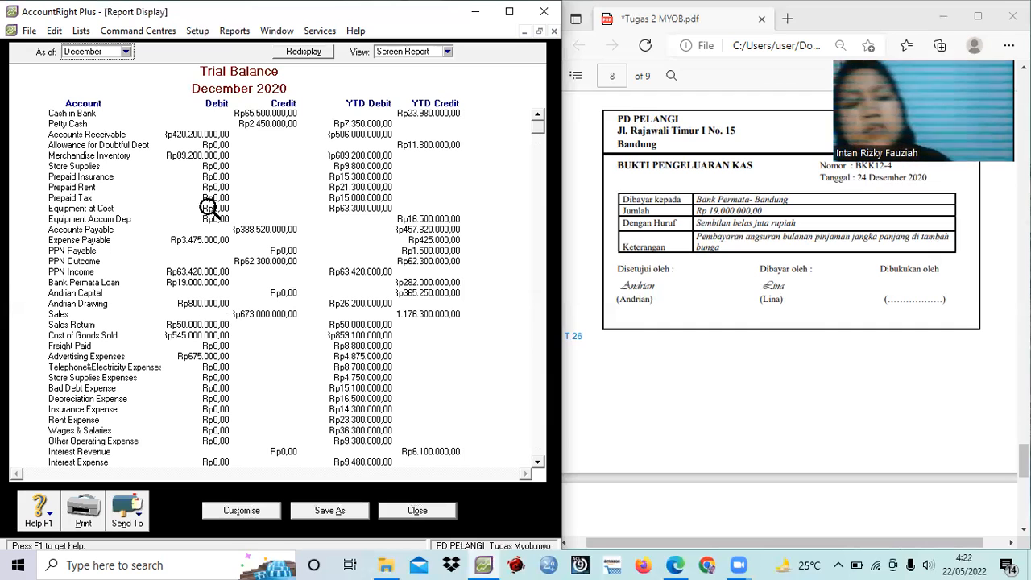
left_click(534, 371)
left_click(535, 371)
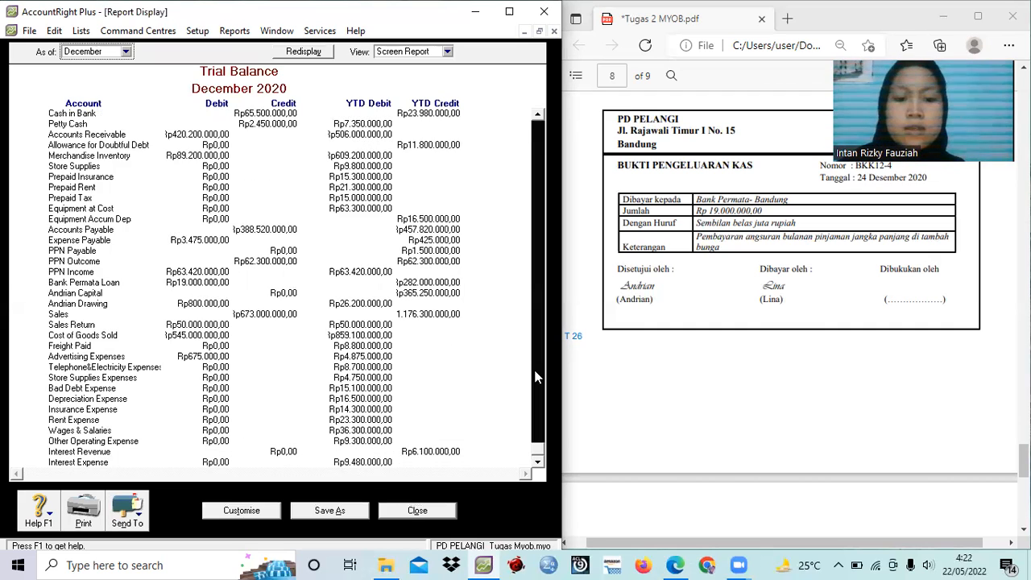
left_click(539, 454)
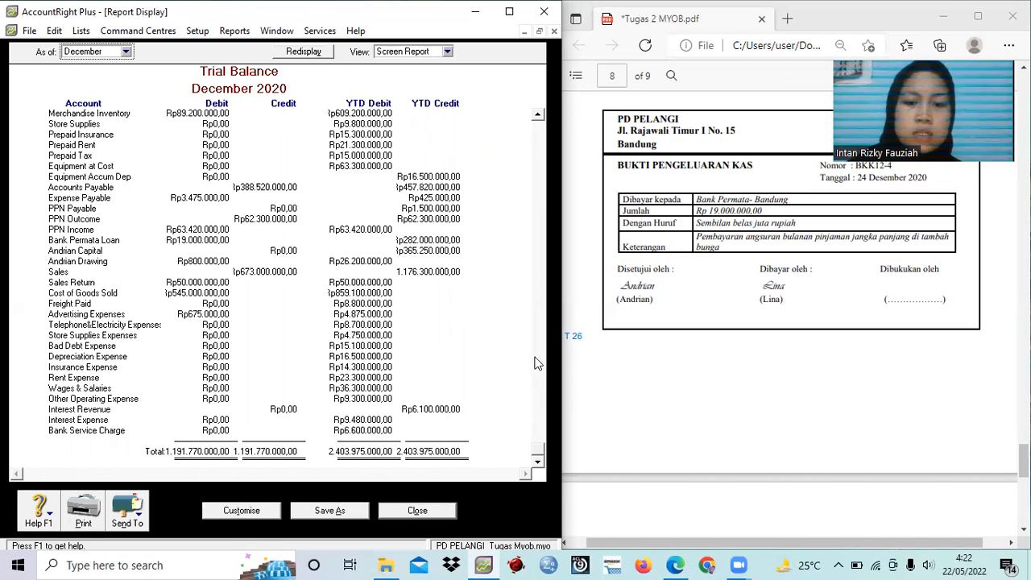
left_click(422, 512)
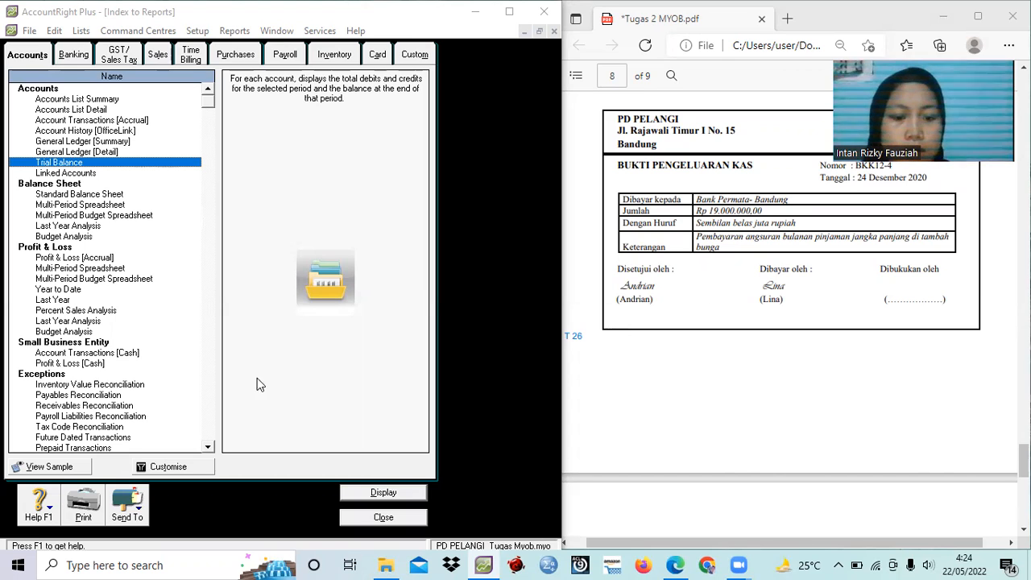
left_click(382, 517)
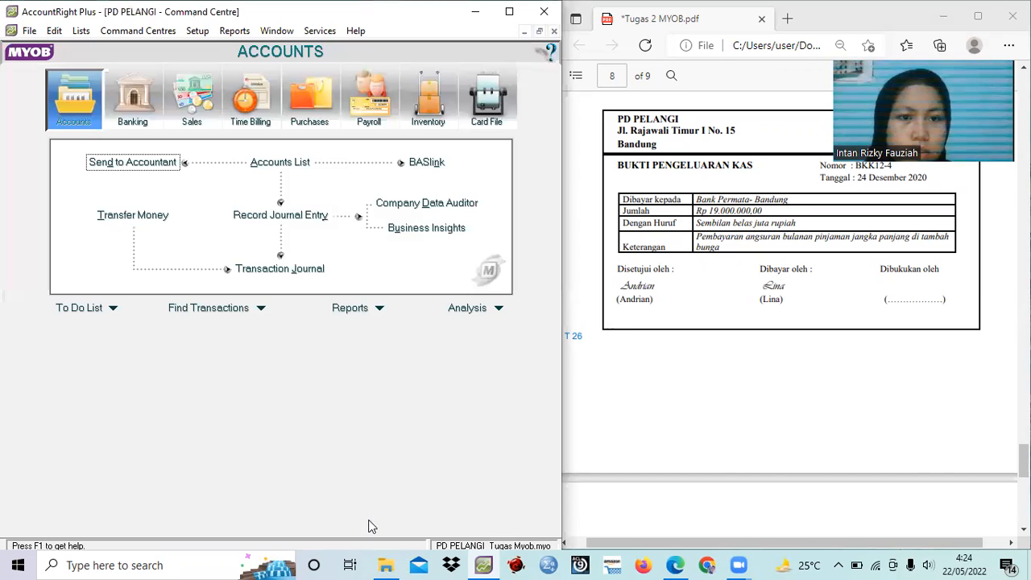
Open the Transaction Journal and set its start date to 01/12/2020.
left_click(291, 276)
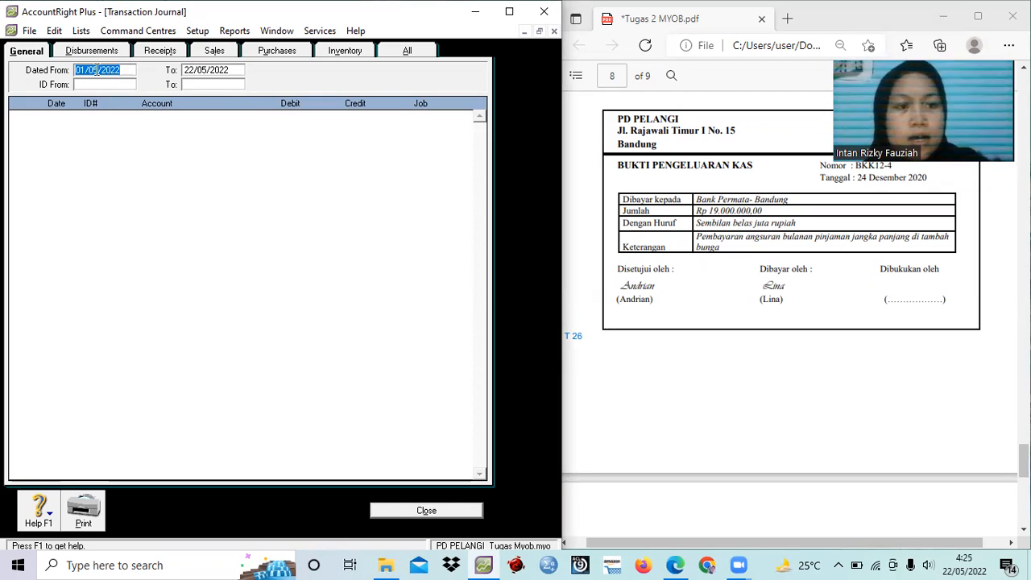
left_click(96, 70)
key("BackSpace")
key("BackSpace")
type("12")
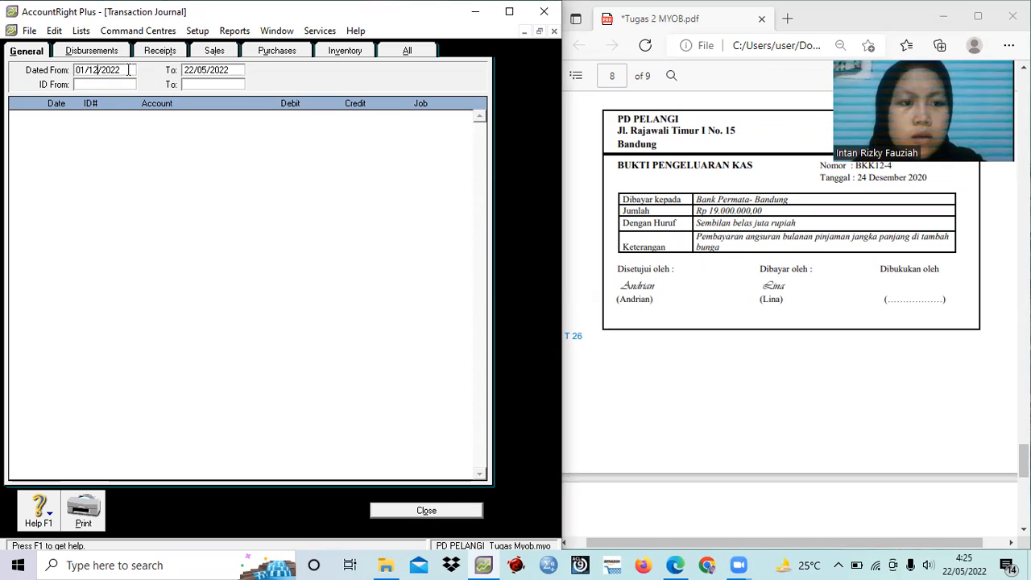
key("Right")
key("Right")
key("Right")
key("Right")
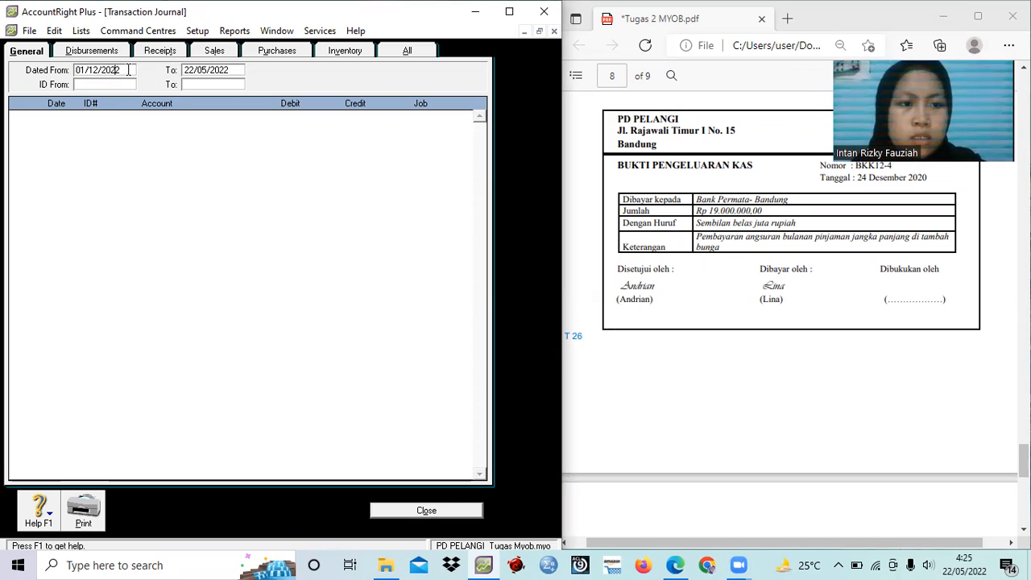
key("Delete")
type("0")
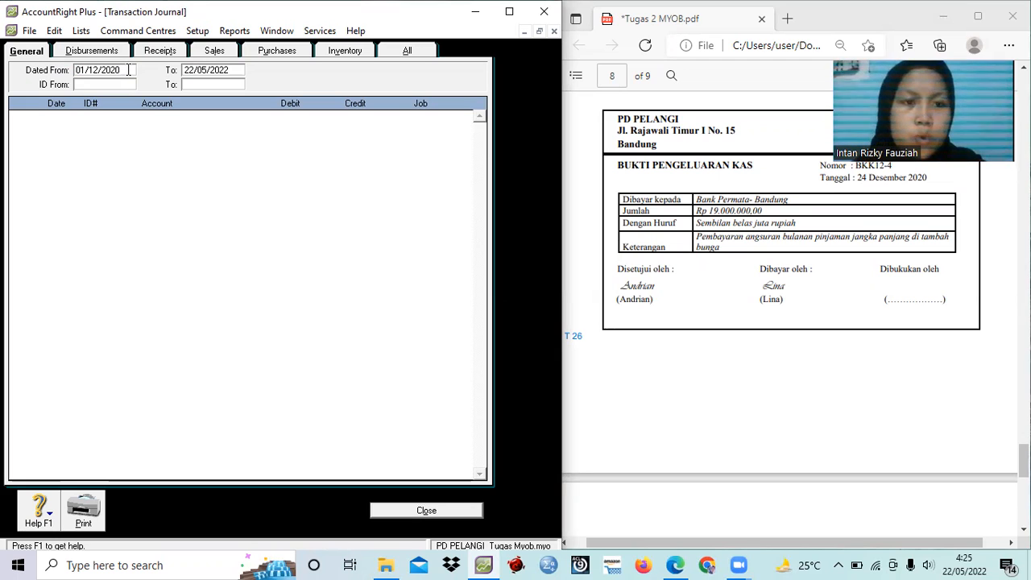
key("Tab")
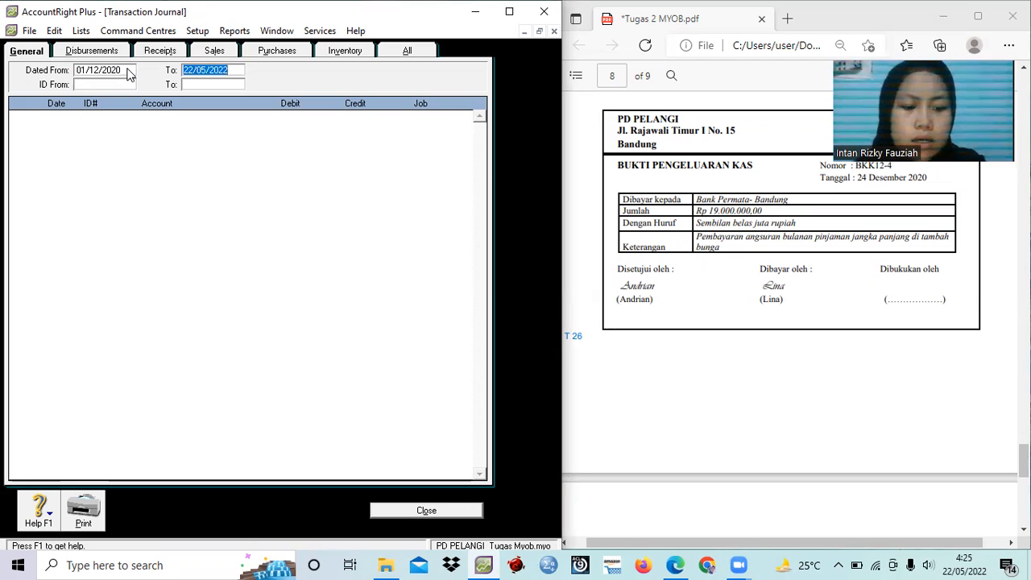
type("31")
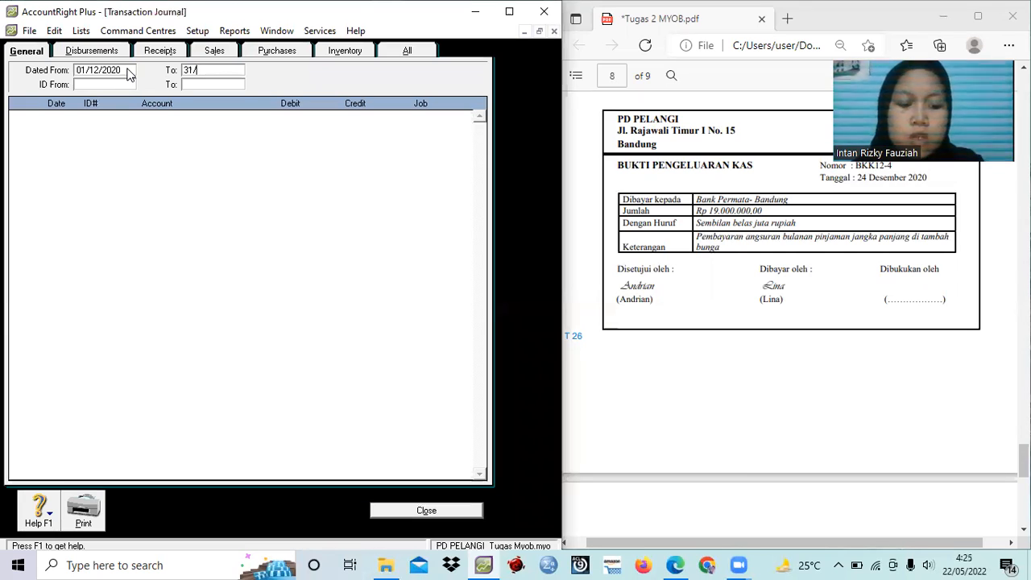
type("/")
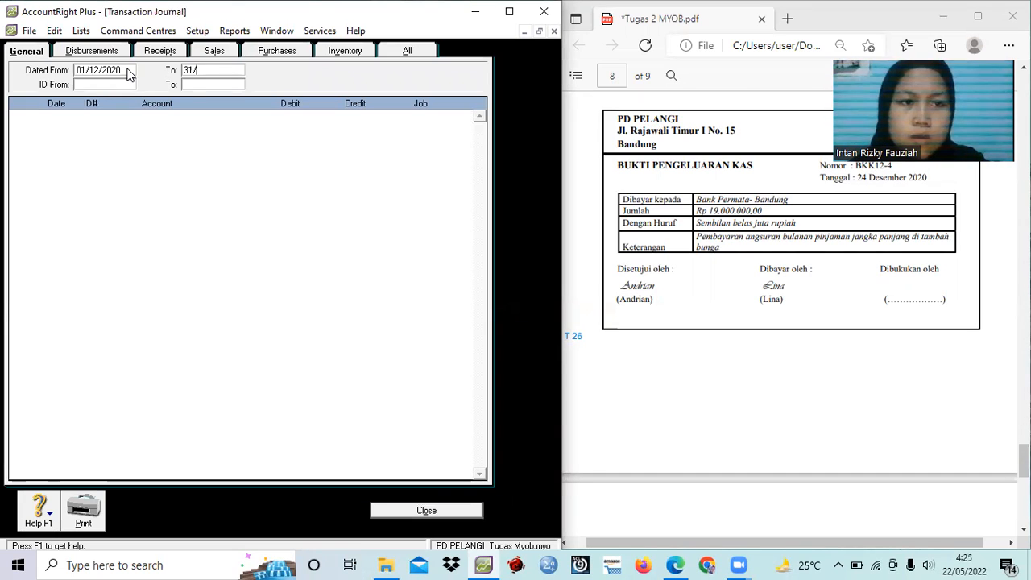
left_click(98, 71)
left_click(99, 70)
key("BackSpace")
key("BackSpace")
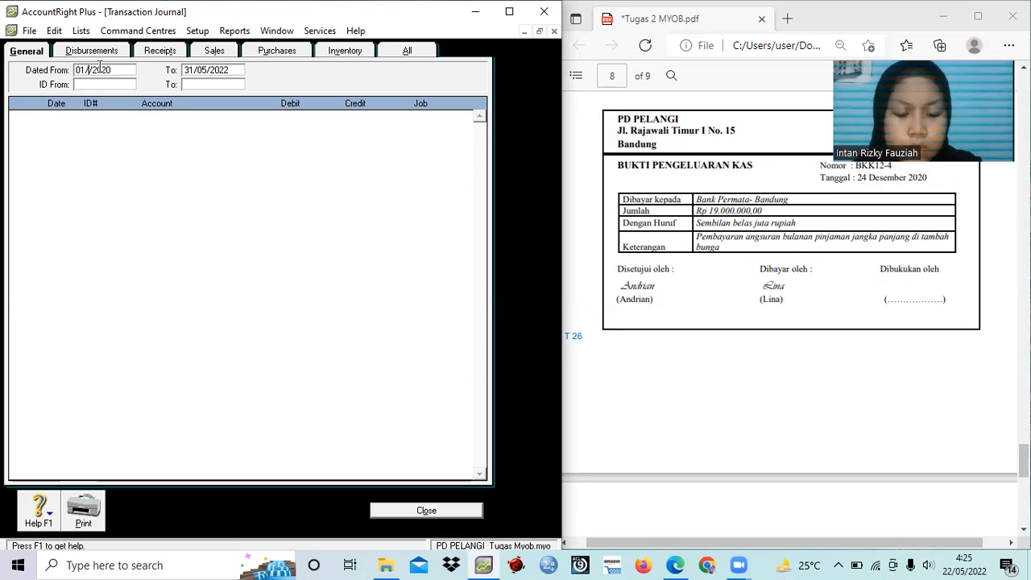
type("12")
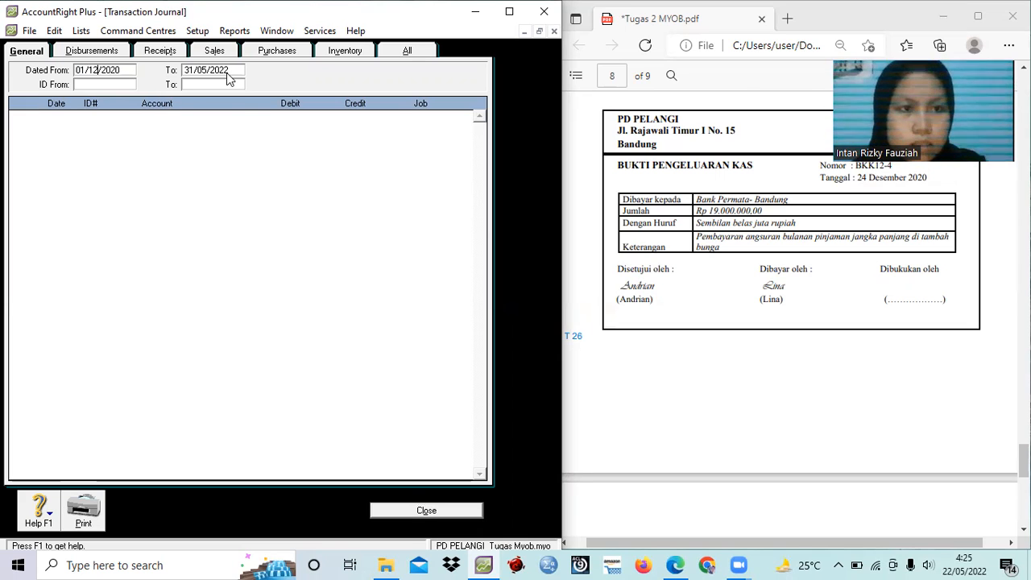
Set the Transaction Journal's end date to 31/12/2020.
left_click(238, 69)
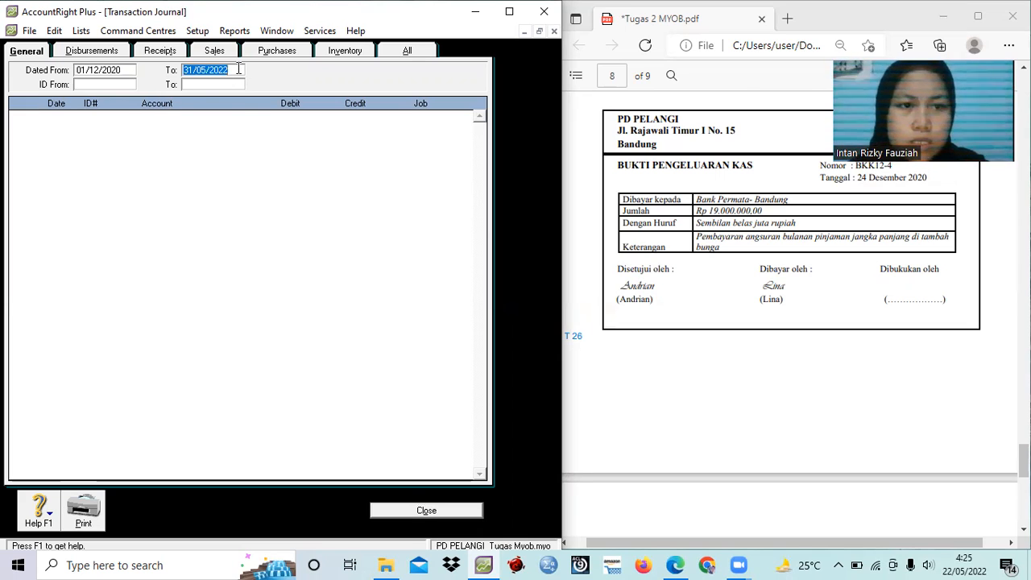
type("31/12/2020")
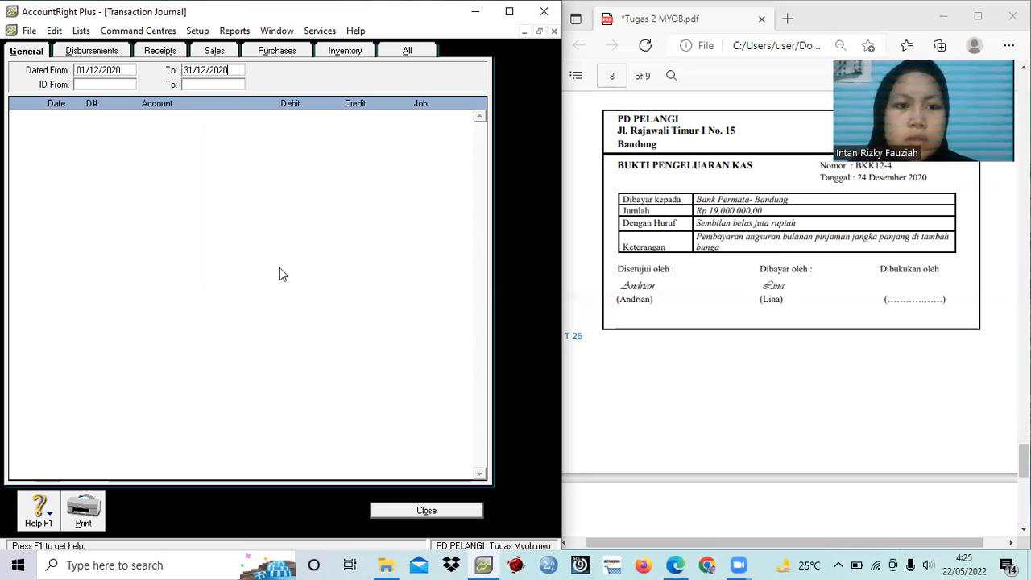
key("Tab")
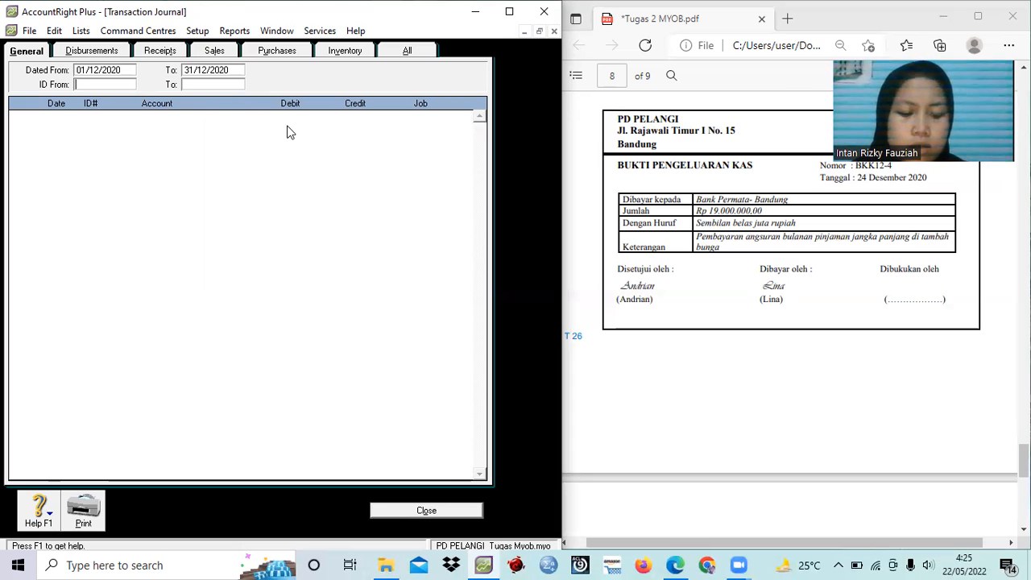
Review the December disbursements, receipts, sales and purchases journals in turn.
left_click(104, 53)
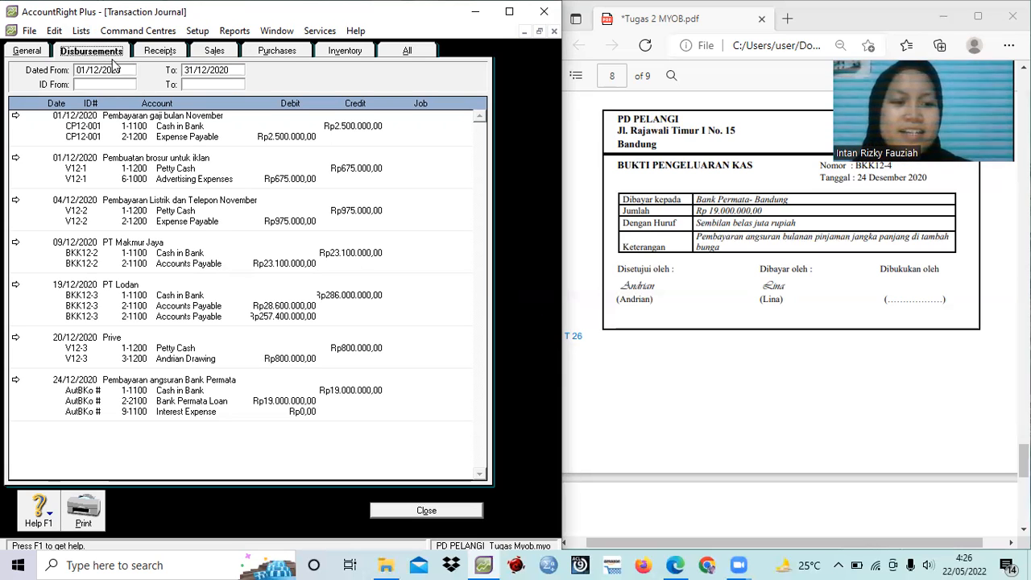
left_click(161, 51)
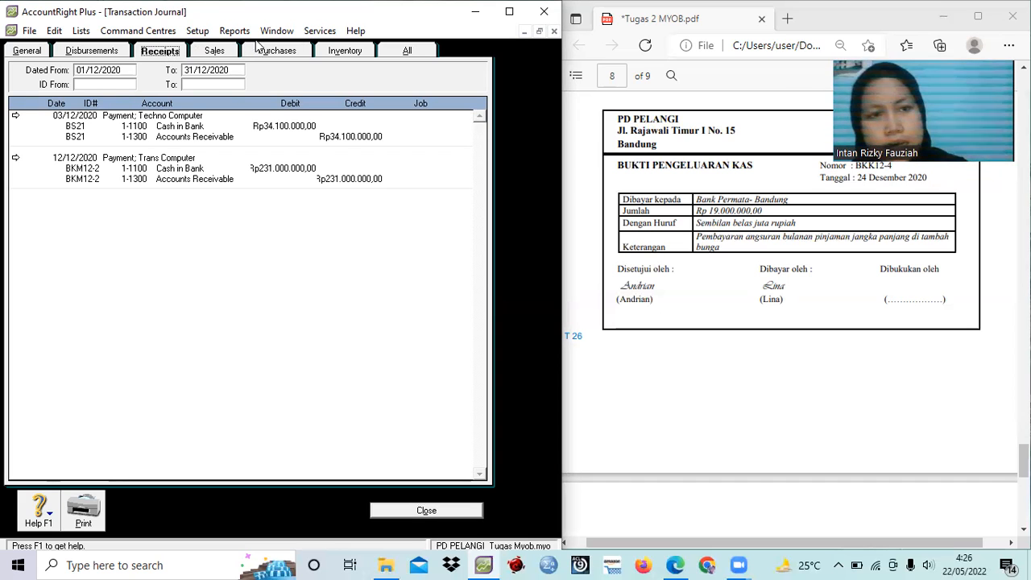
left_click(229, 52)
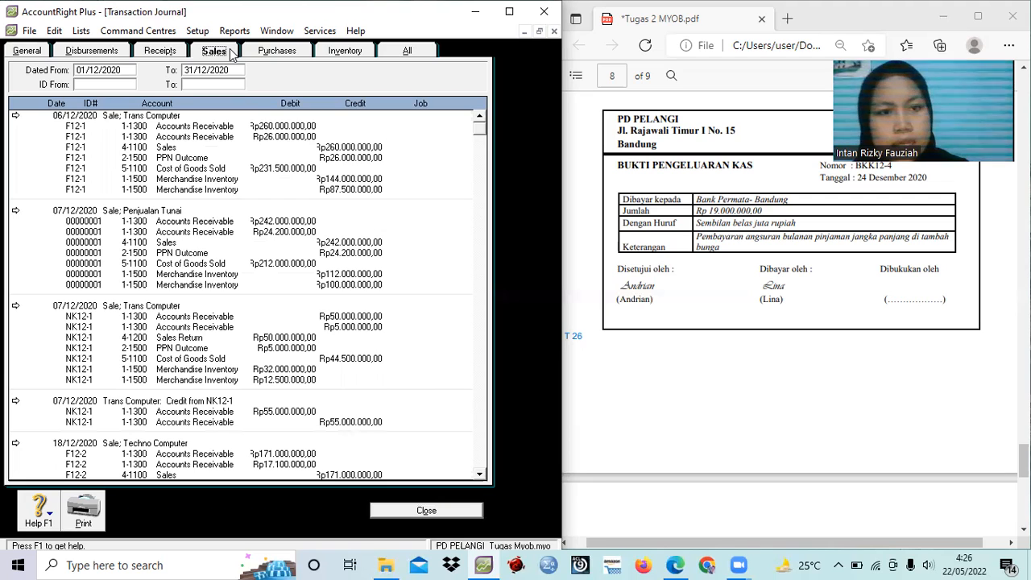
left_click(275, 55)
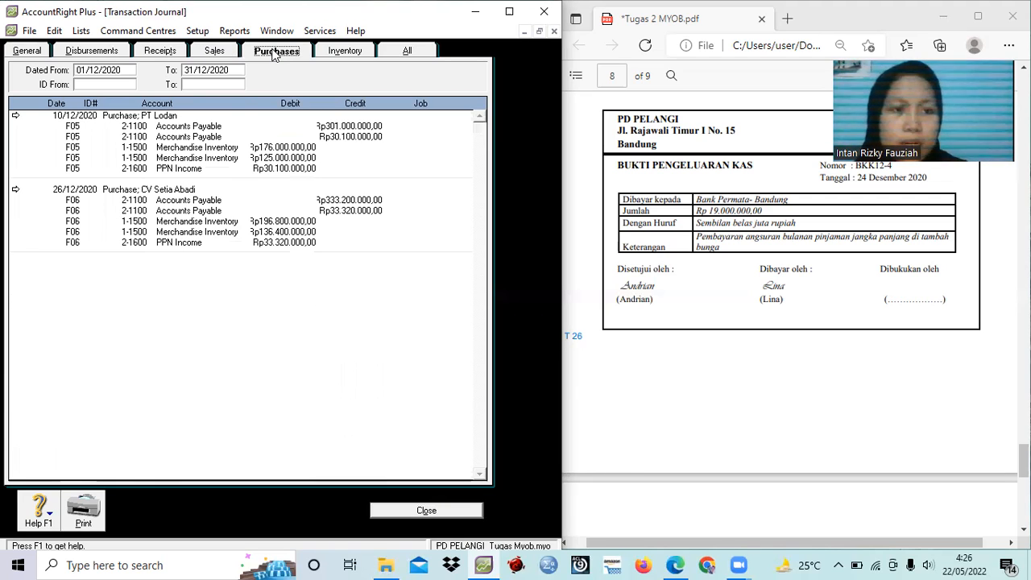
Recheck the disbursement and receipt ID numbers, and read the sales journal down to its last December entry.
left_click(95, 53)
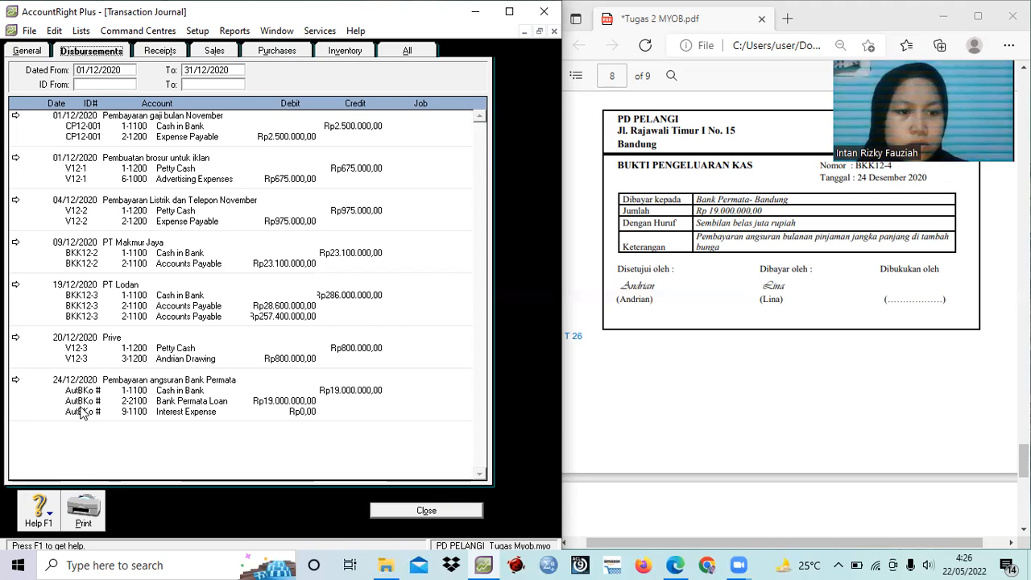
left_click(160, 51)
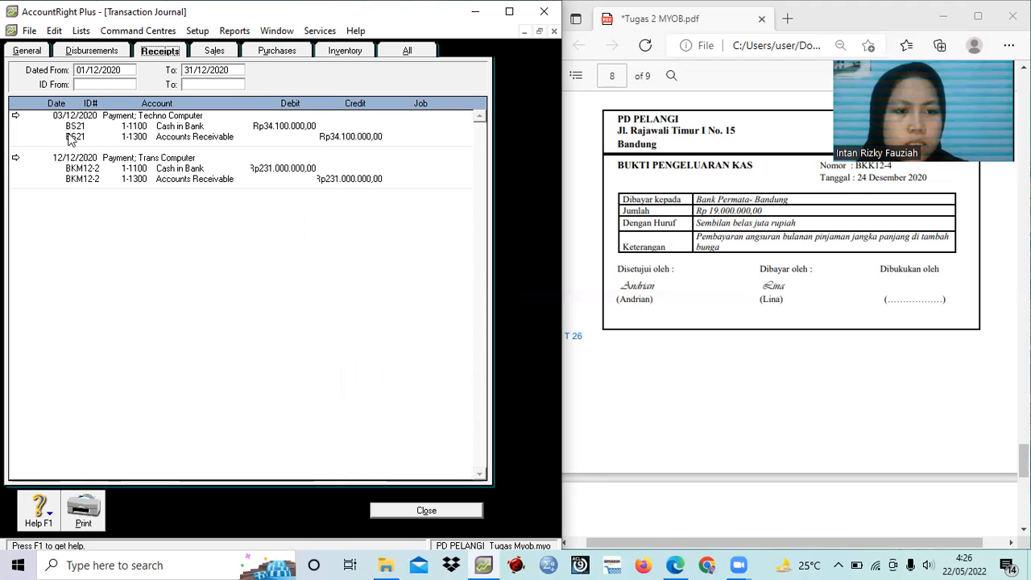
left_click(216, 51)
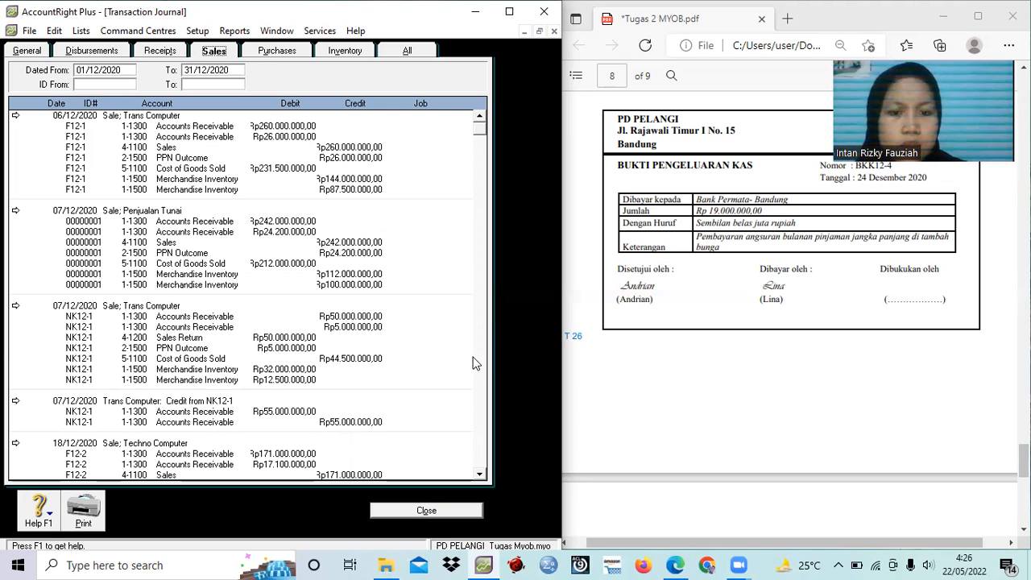
scroll(480, 368, "down", 2)
scroll(480, 364, "up", 2)
scroll(480, 364, "down", 2)
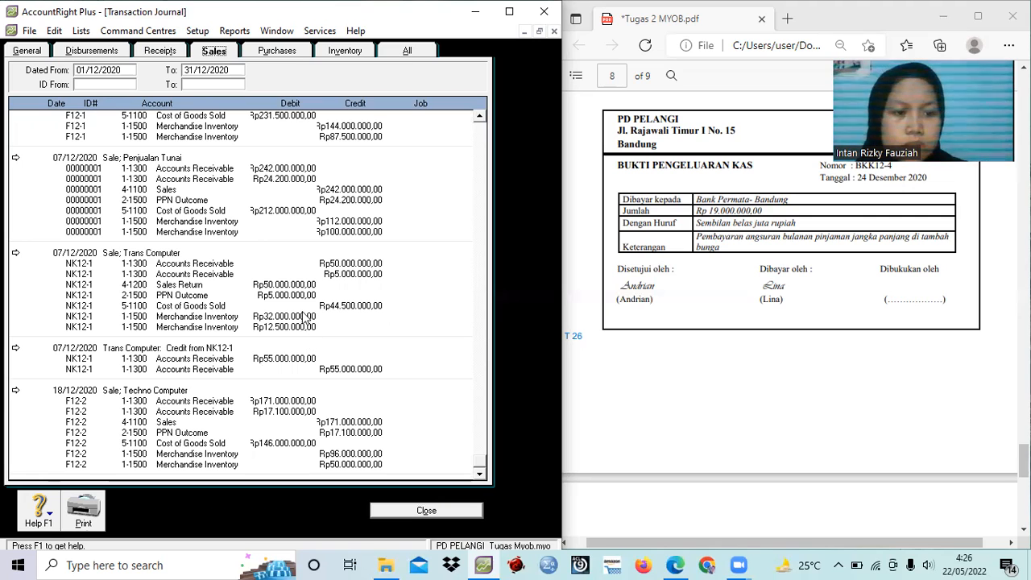
Check the general and disbursements journals once more, and close the Transaction Journal.
left_click(97, 50)
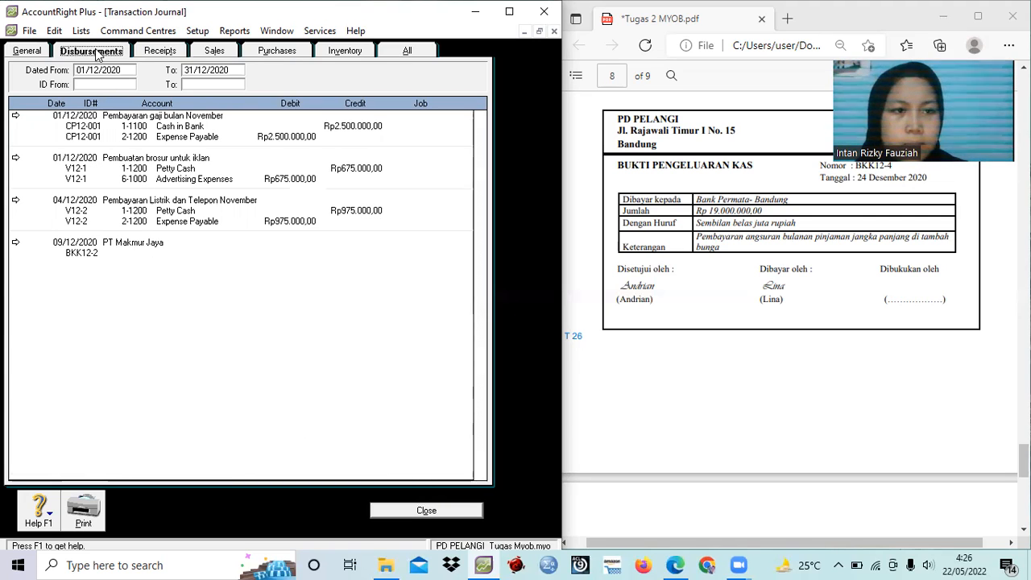
left_click(36, 53)
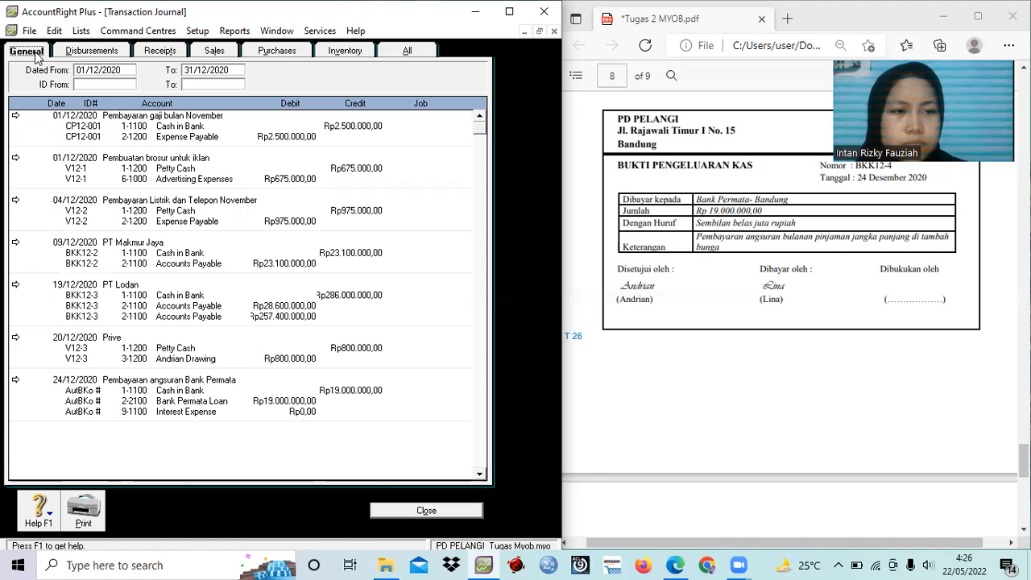
left_click(78, 54)
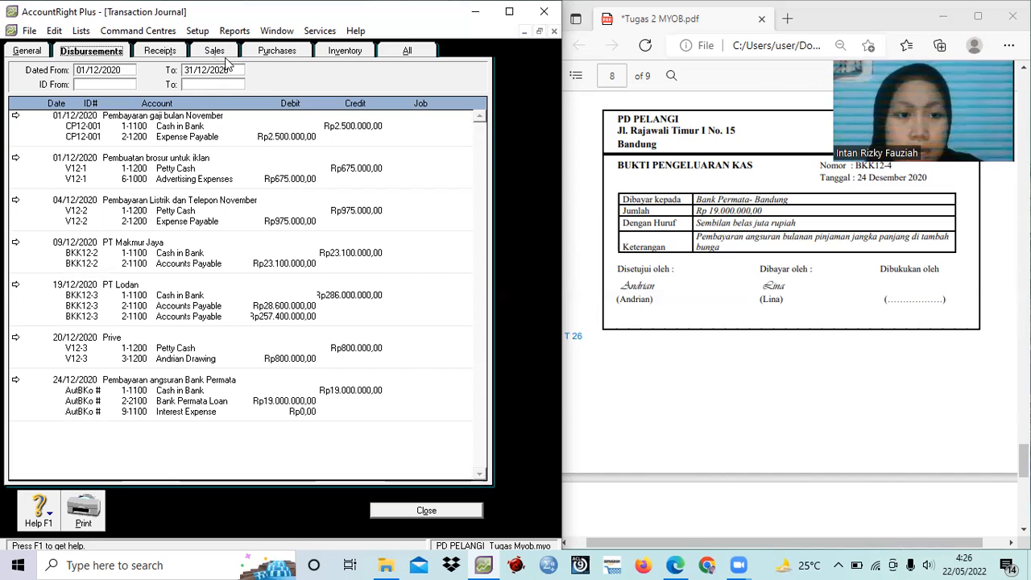
left_click(421, 513)
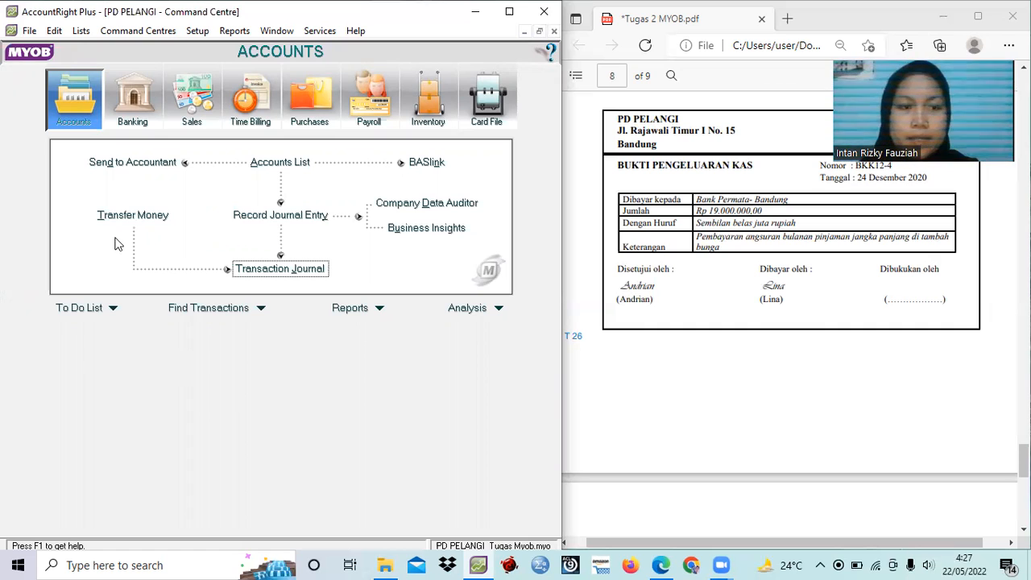
Exit the accounting program without a session report, and minimise the Downloads folder and assignment PDF windows to show the desktop.
left_click(30, 31)
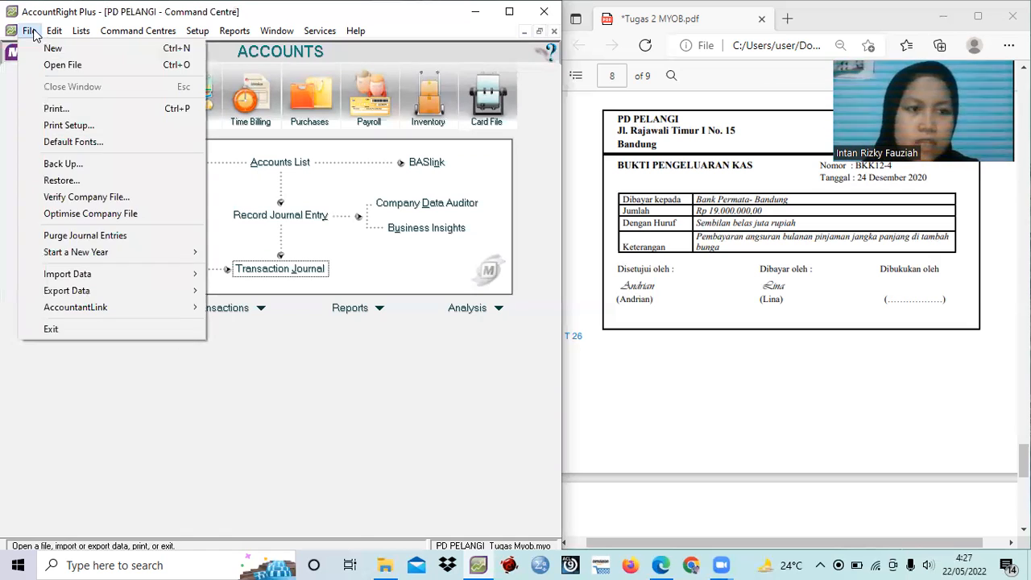
left_click(55, 331)
left_click(251, 361)
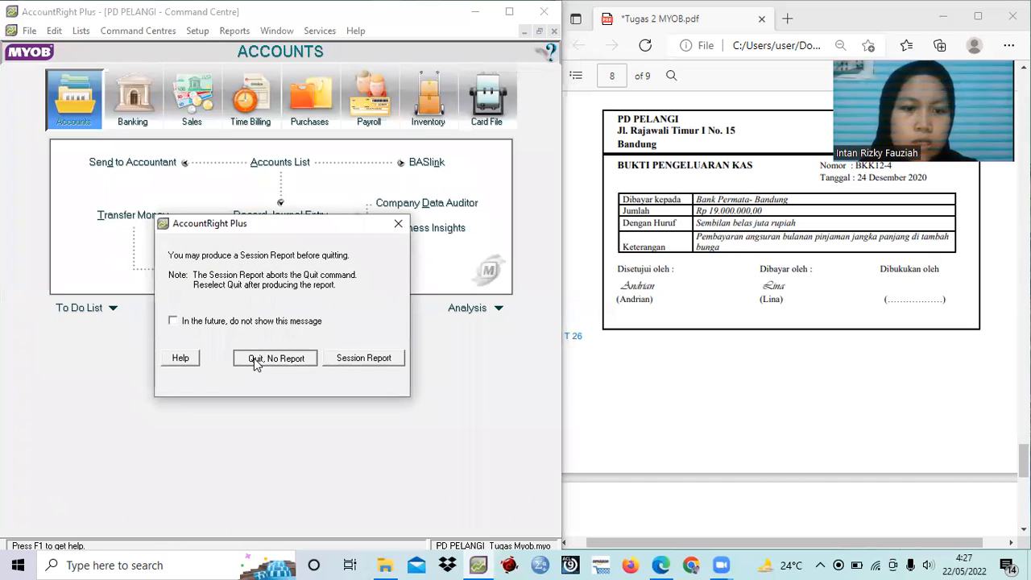
left_click(314, 408)
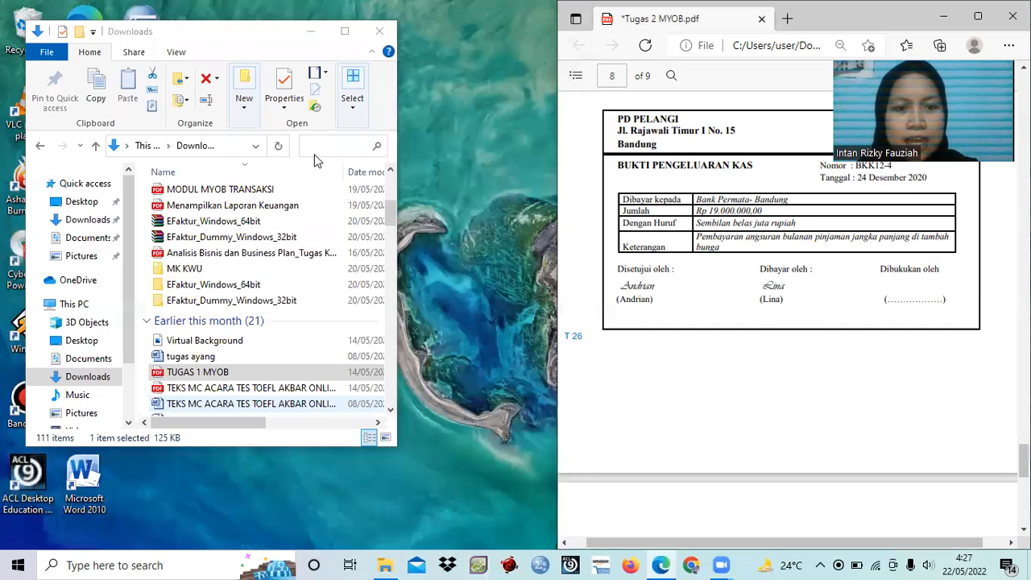
left_click(314, 31)
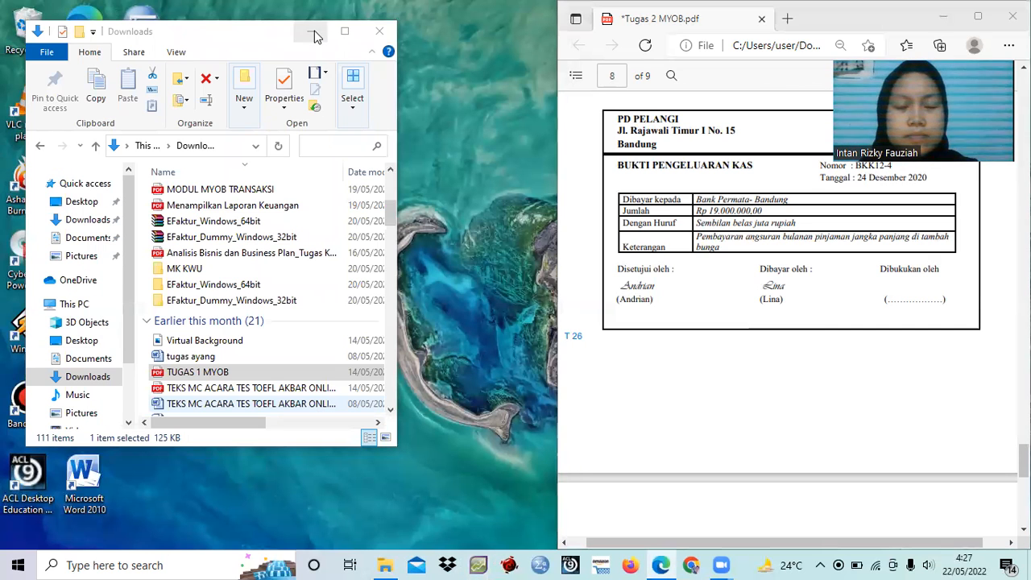
left_click(942, 16)
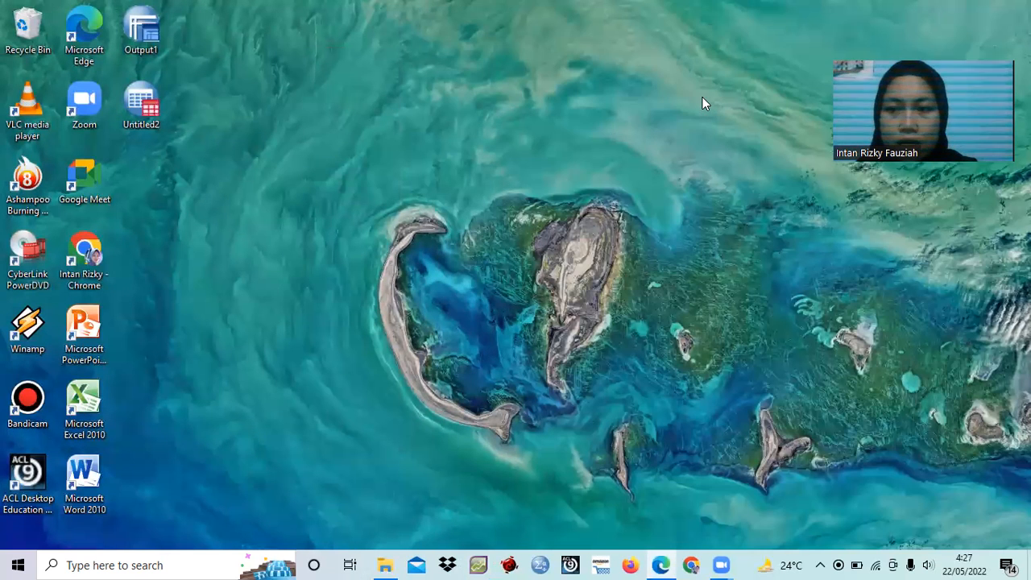